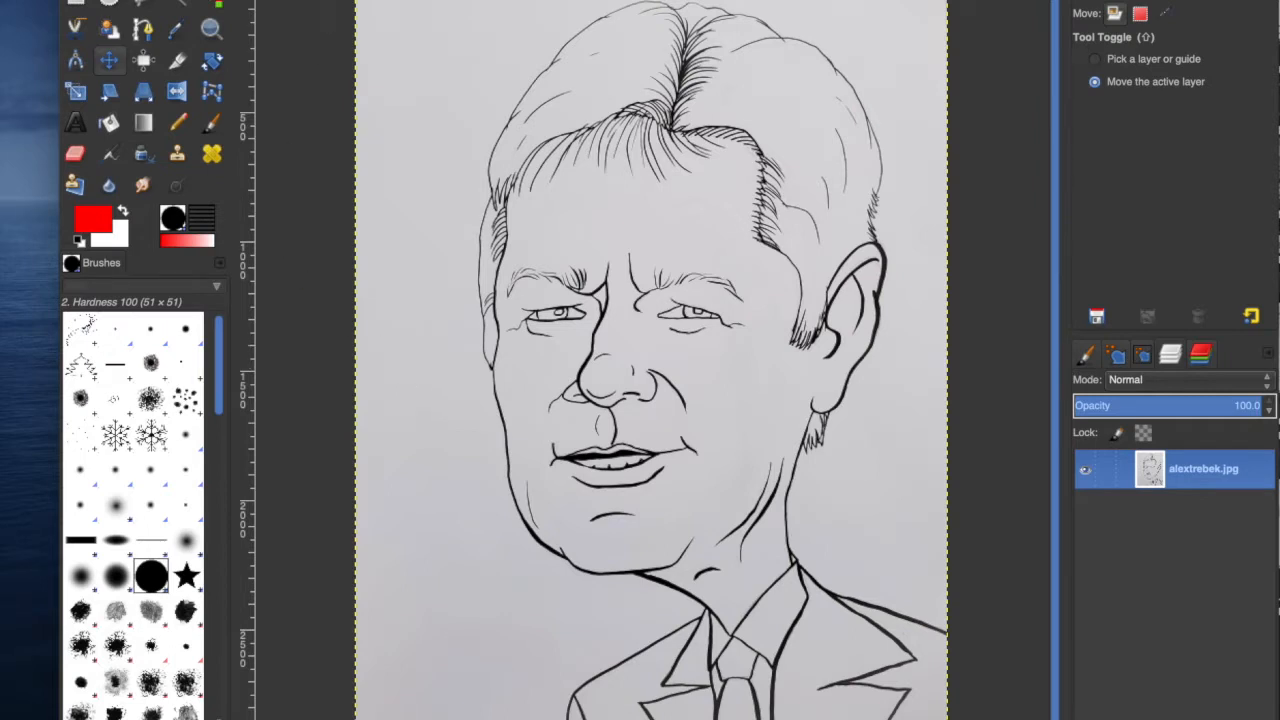
{"action": "left_click", "coordinate": [205, 0]}
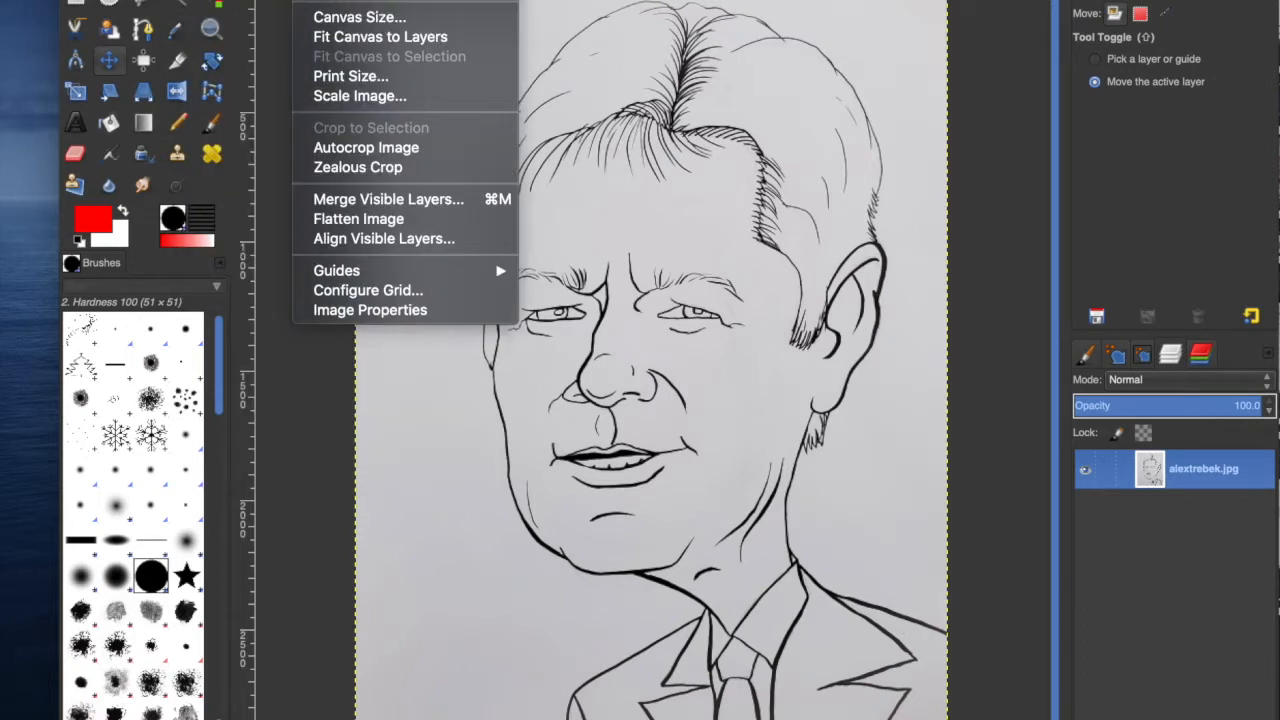
{"action": "mouse_move", "coordinate": [340, 0]}
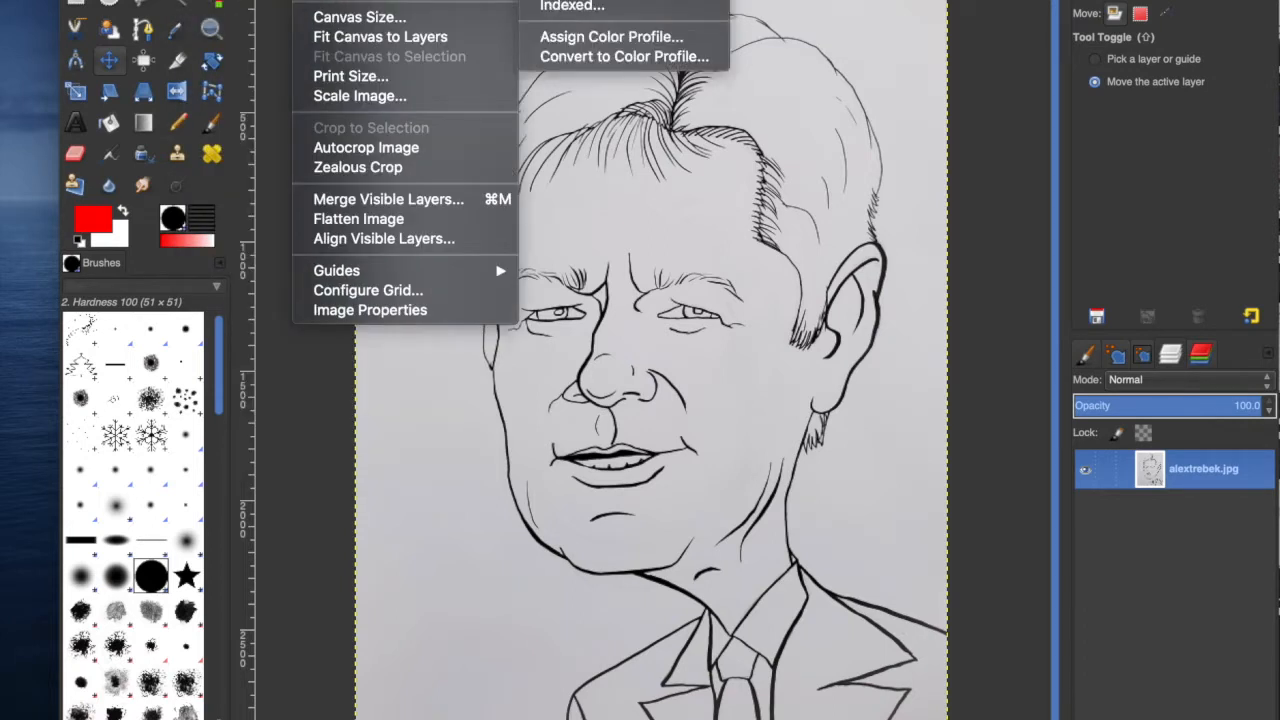
{"action": "left_click", "coordinate": [562, 0]}
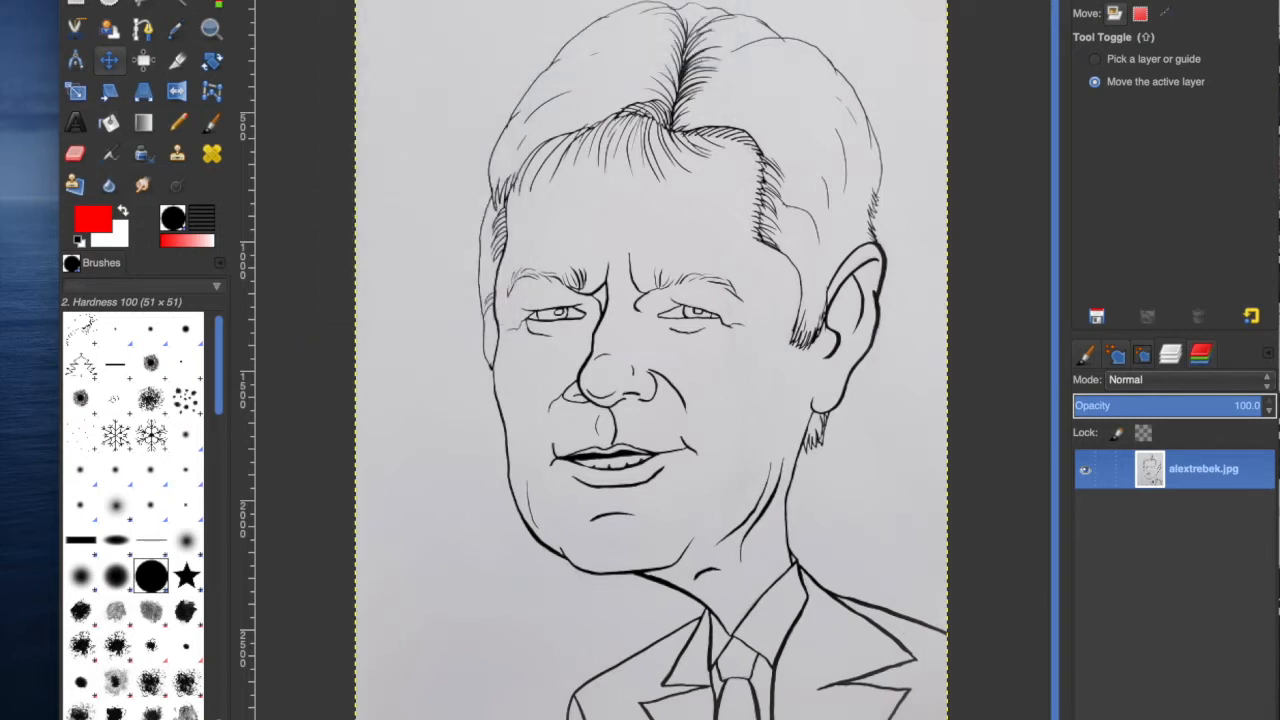
{"action": "left_click", "coordinate": [313, 0]}
{"action": "mouse_move", "coordinate": [340, 0]}
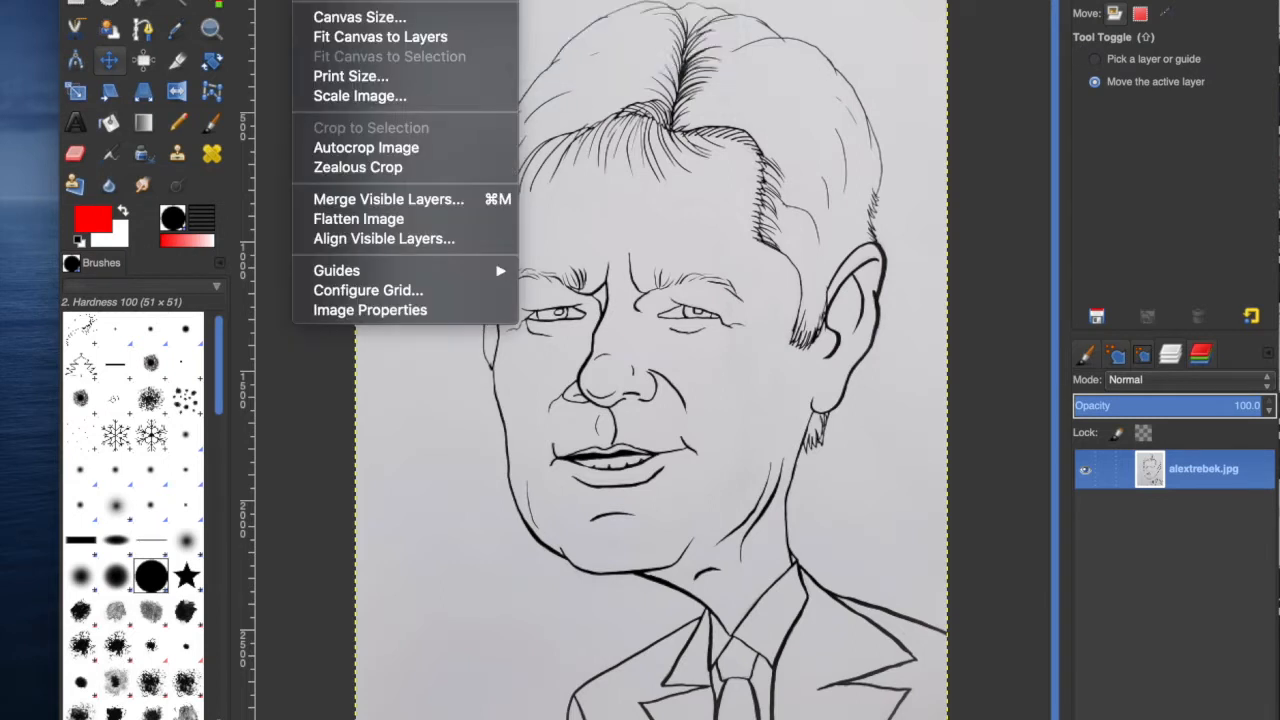
{"action": "left_click", "coordinate": [313, 0]}
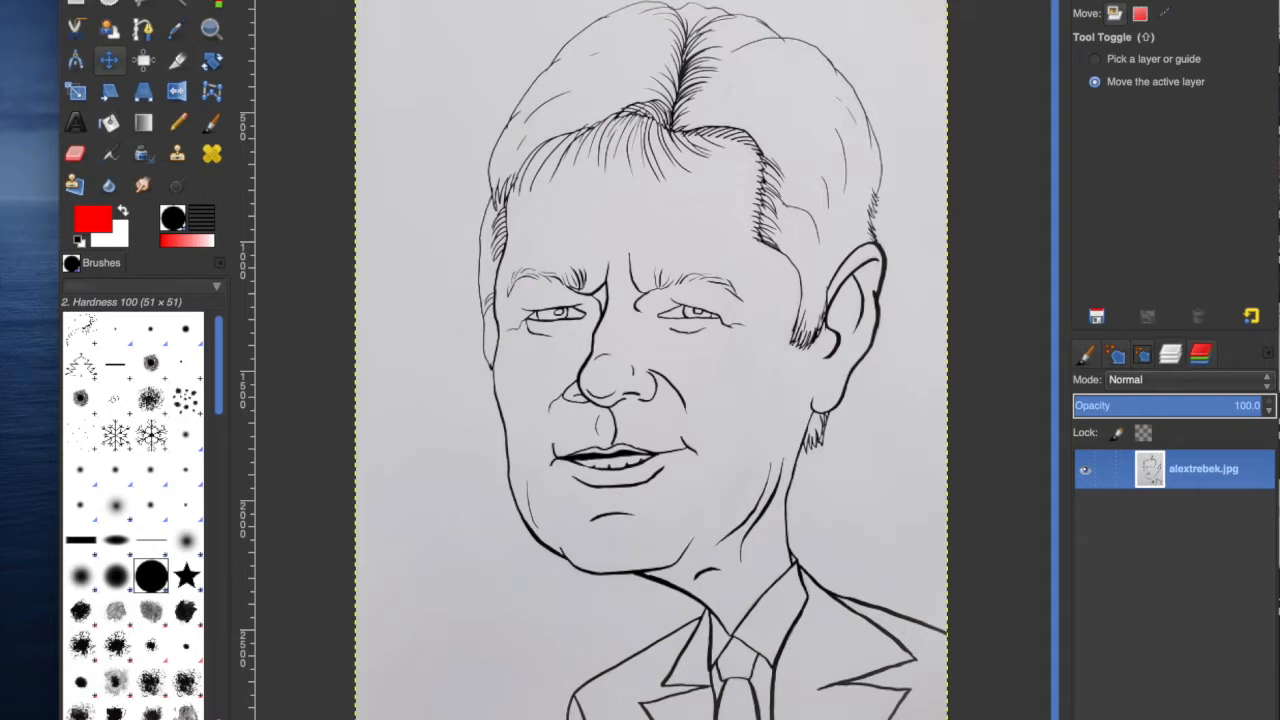
Raise the drawing's contrast to 127 with Brightness-Contrast so the paper turns pure white.
{"action": "left_click", "coordinate": [433, 0]}
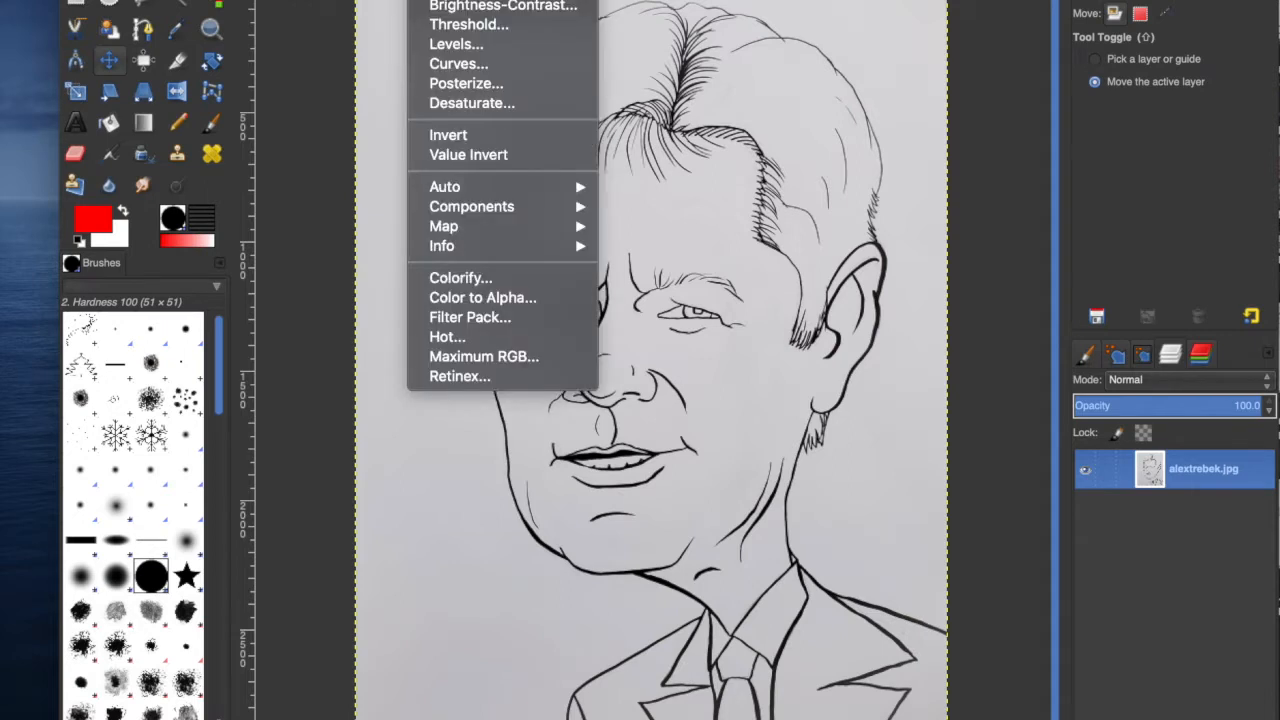
{"action": "left_click", "coordinate": [465, 8]}
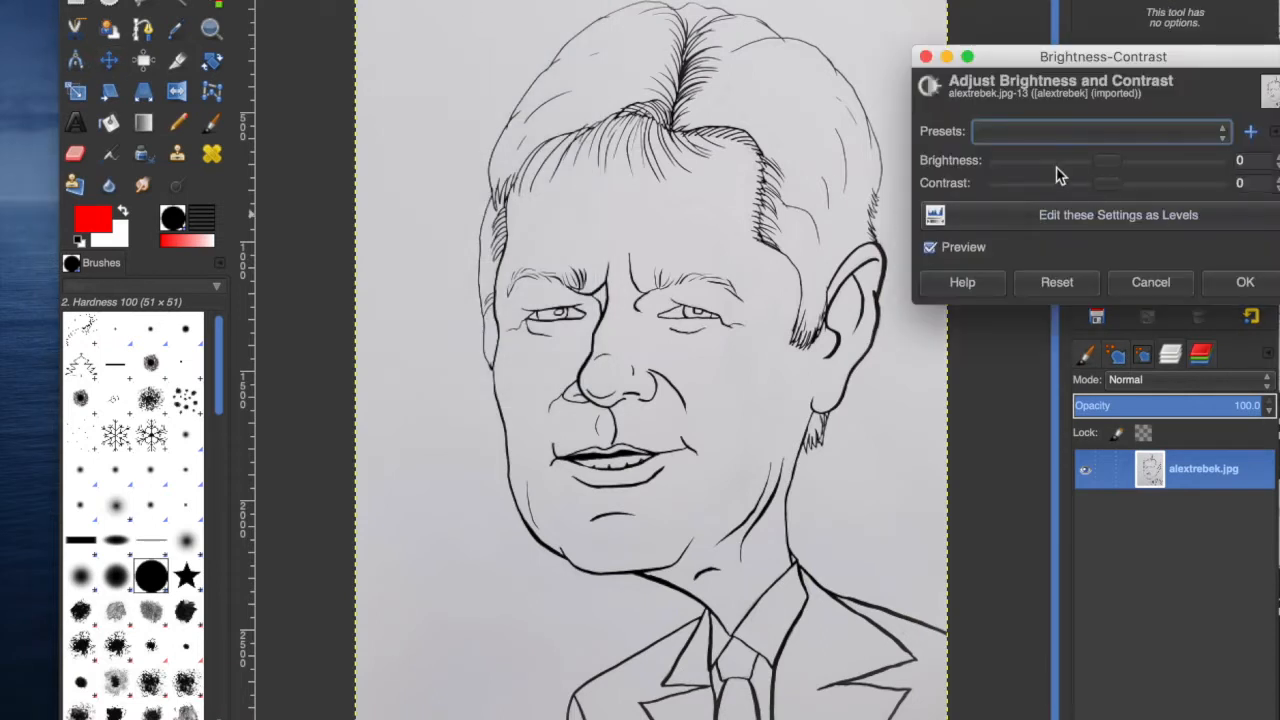
{"action": "left_click_drag", "start_coordinate": [1098, 186], "coordinate": [1232, 193]}
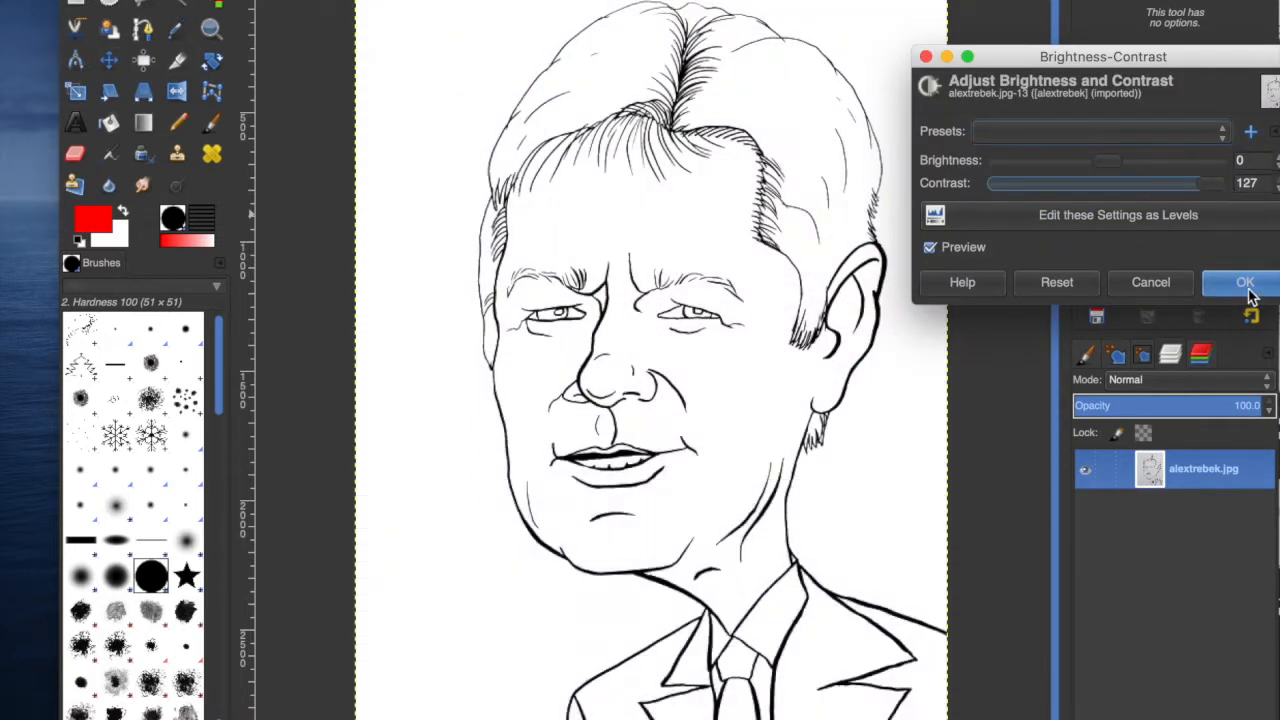
{"action": "left_click", "coordinate": [1245, 284]}
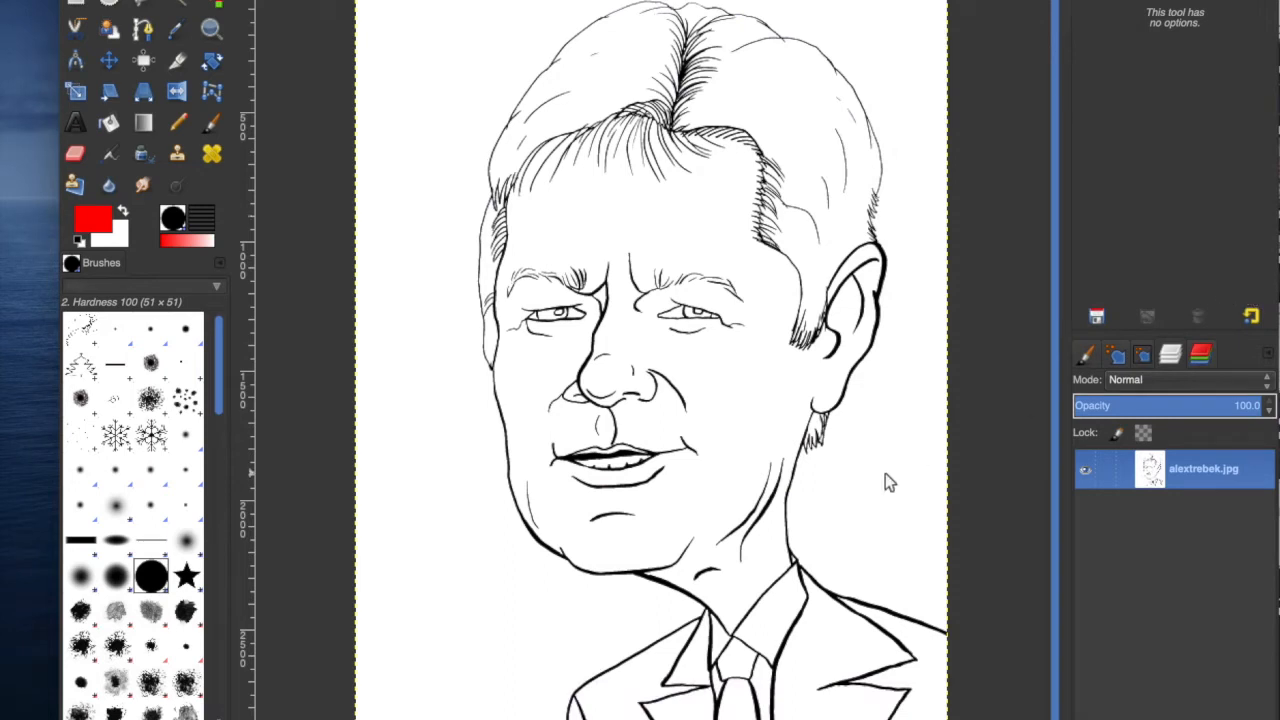
Select the black line work by colour, cut it to the clipboard and clear the layer.
{"action": "left_click", "coordinate": [216, 4]}
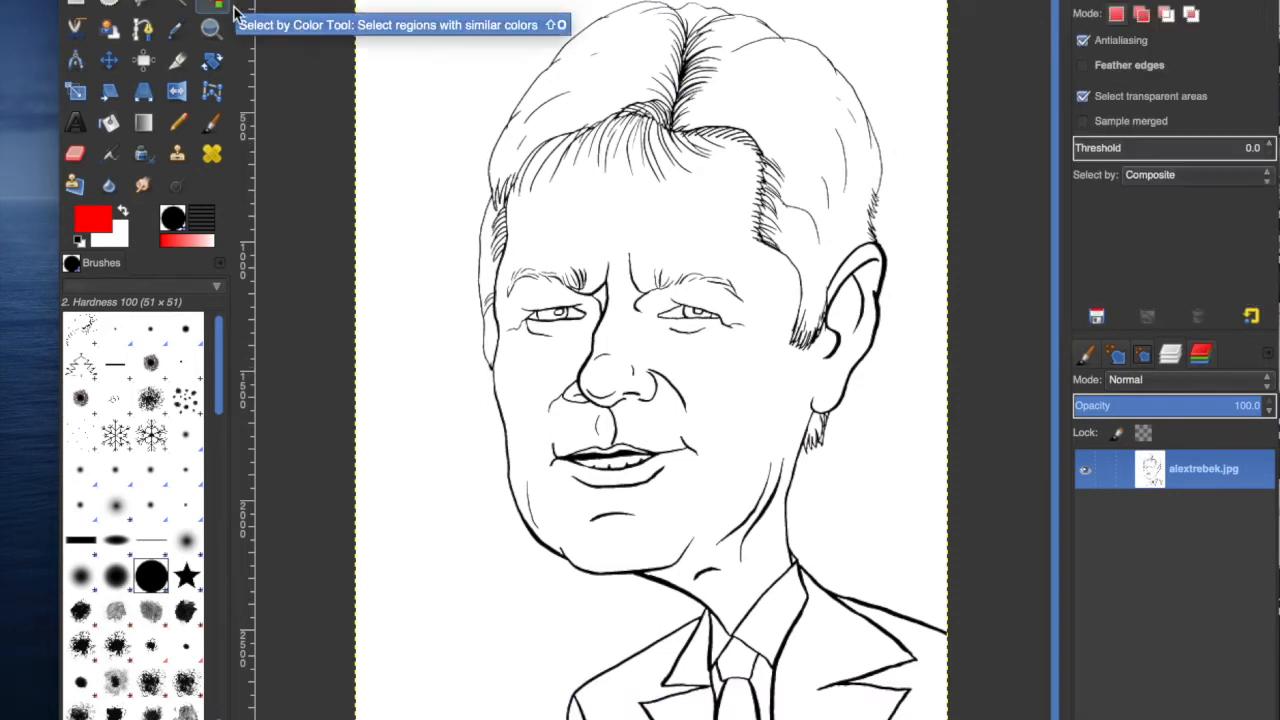
{"action": "left_click", "coordinate": [590, 461]}
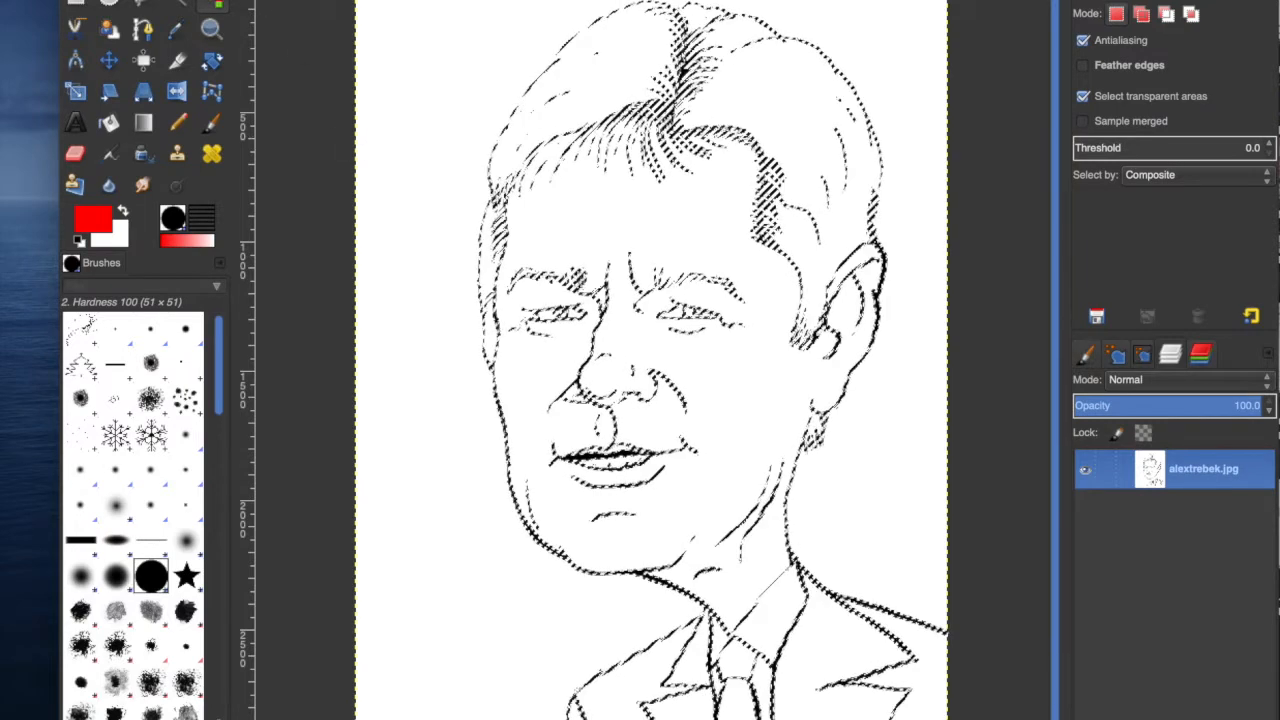
{"action": "left_click", "coordinate": [152, 0]}
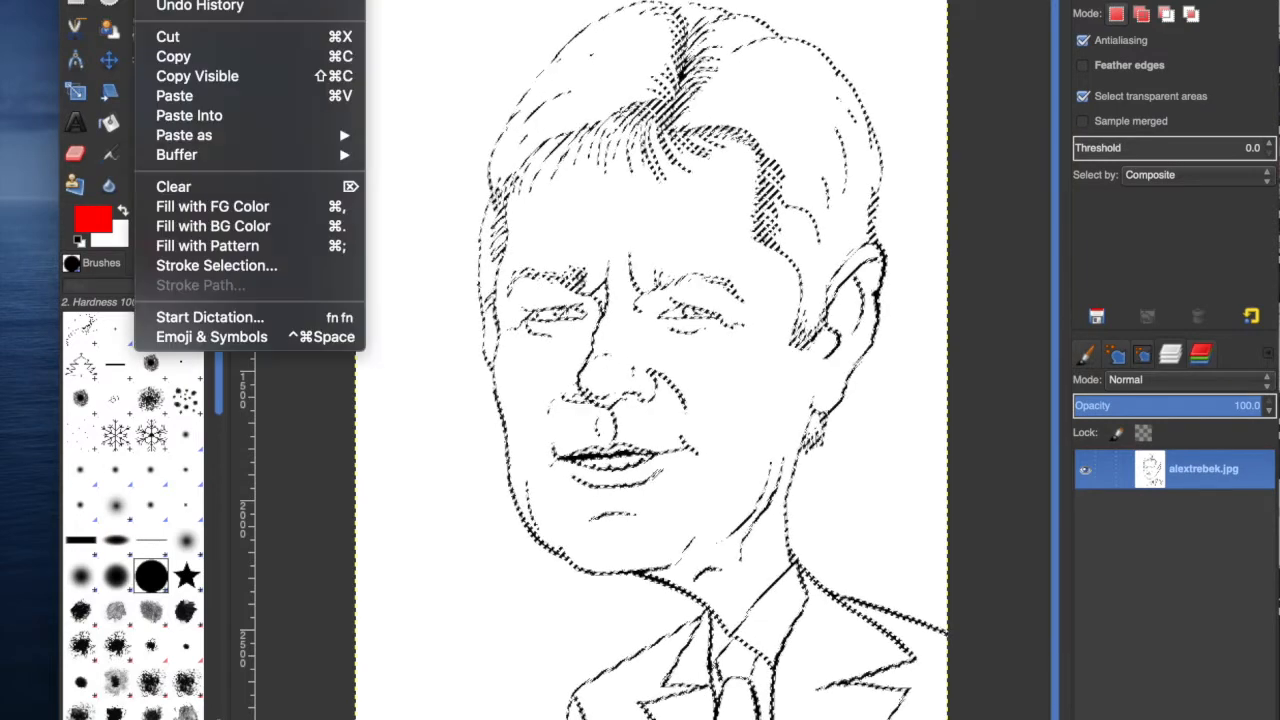
{"action": "left_click", "coordinate": [170, 36]}
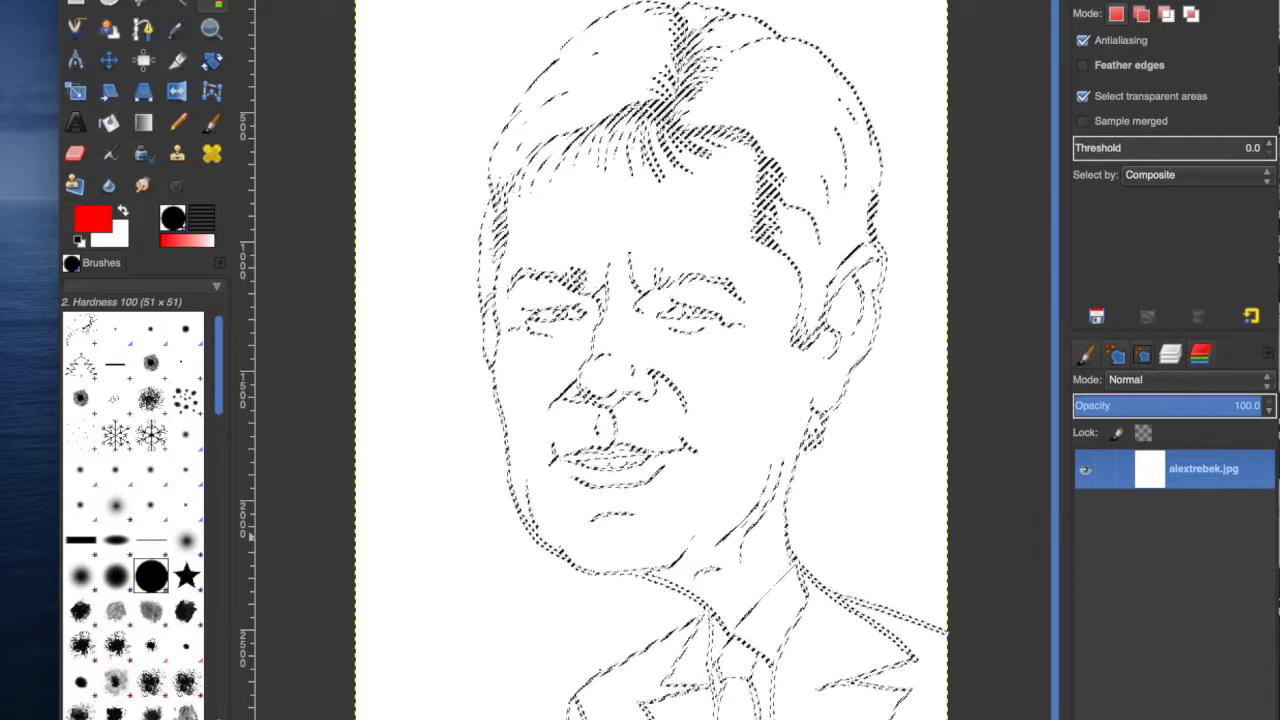
{"action": "key", "text": "Delete"}
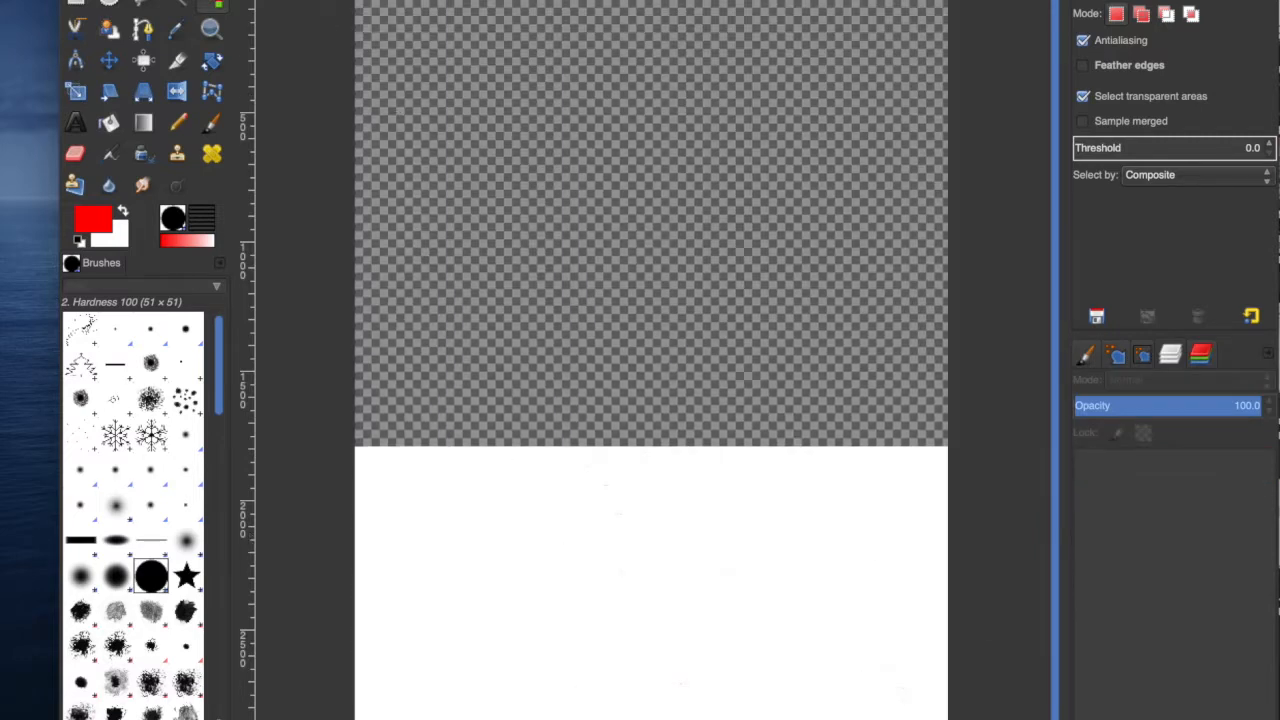
{"action": "left_click", "coordinate": [155, 0]}
{"action": "mouse_move", "coordinate": [112, 0]}
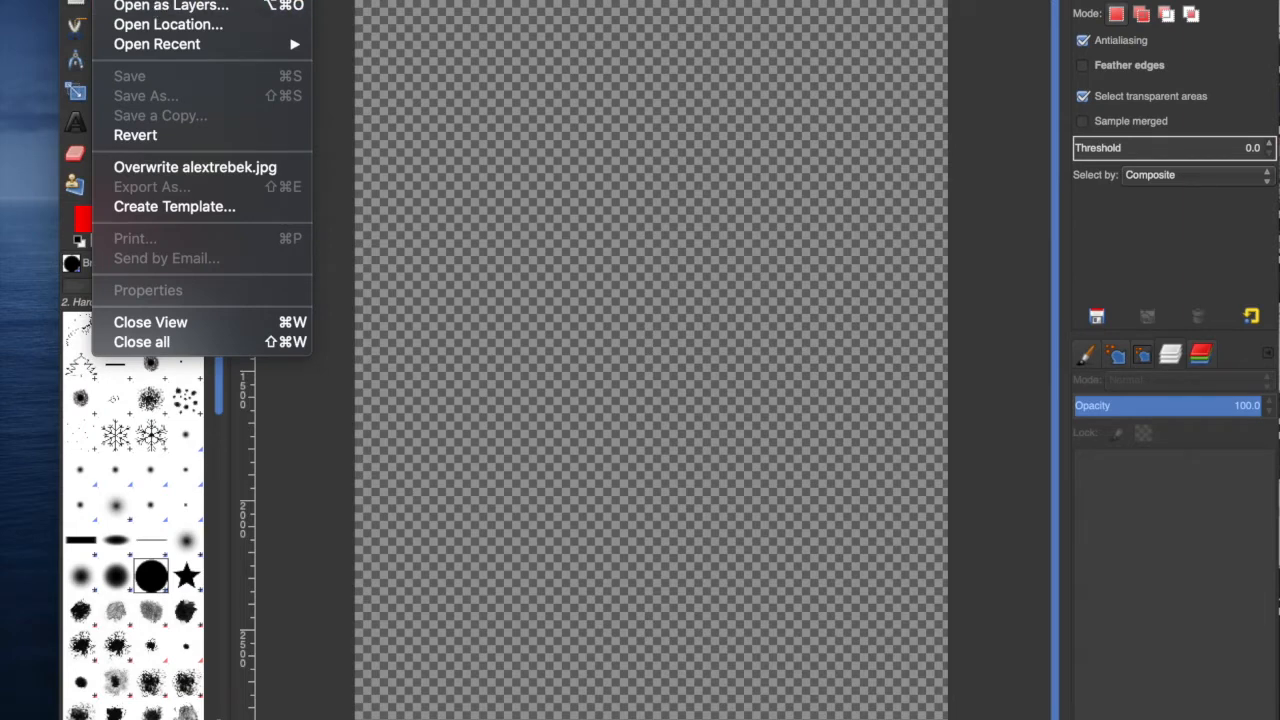
{"action": "key", "text": "Escape"}
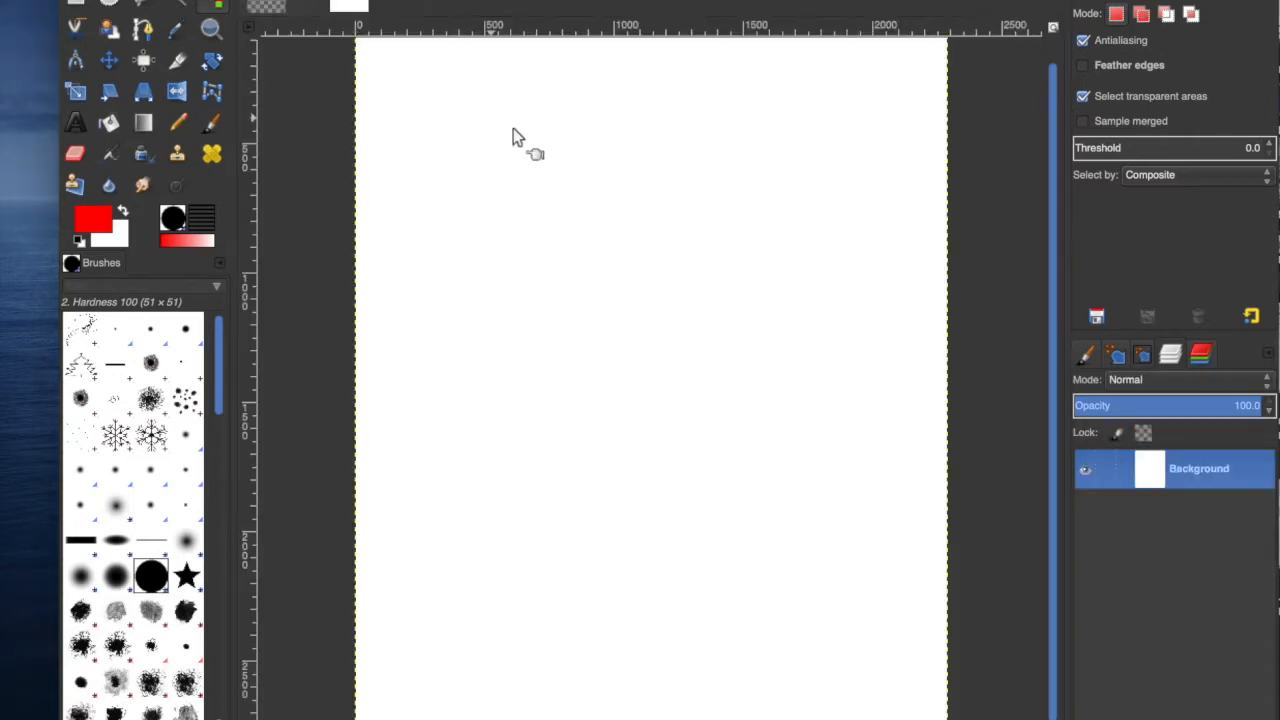
Paste the clipboard line art into the white image as a new layer.
{"action": "left_click", "coordinate": [152, 0]}
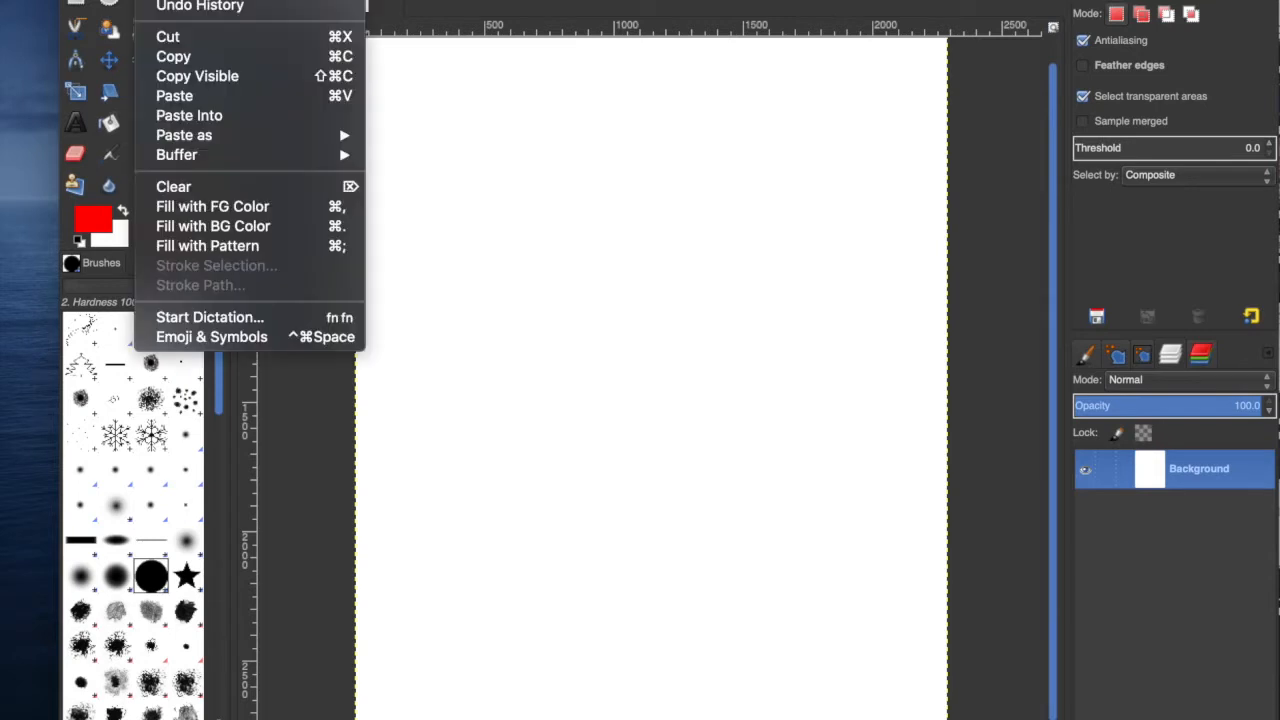
{"action": "mouse_move", "coordinate": [313, 141]}
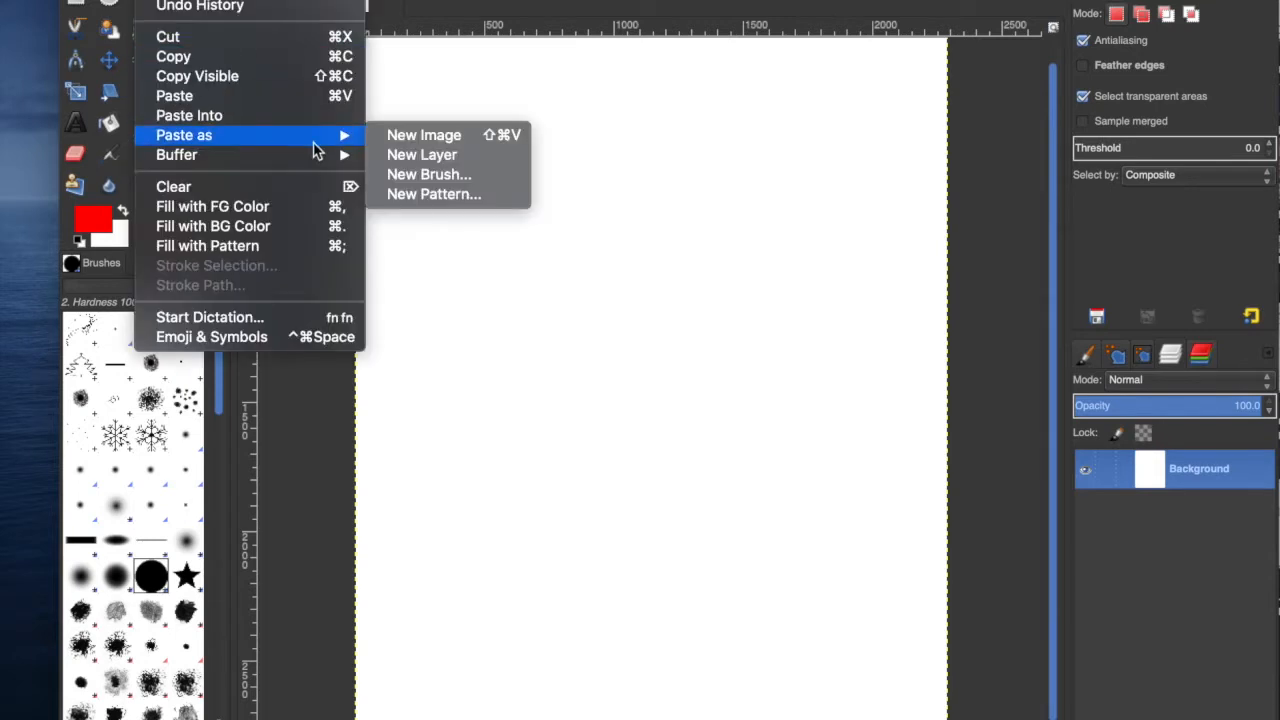
{"action": "left_click", "coordinate": [428, 154]}
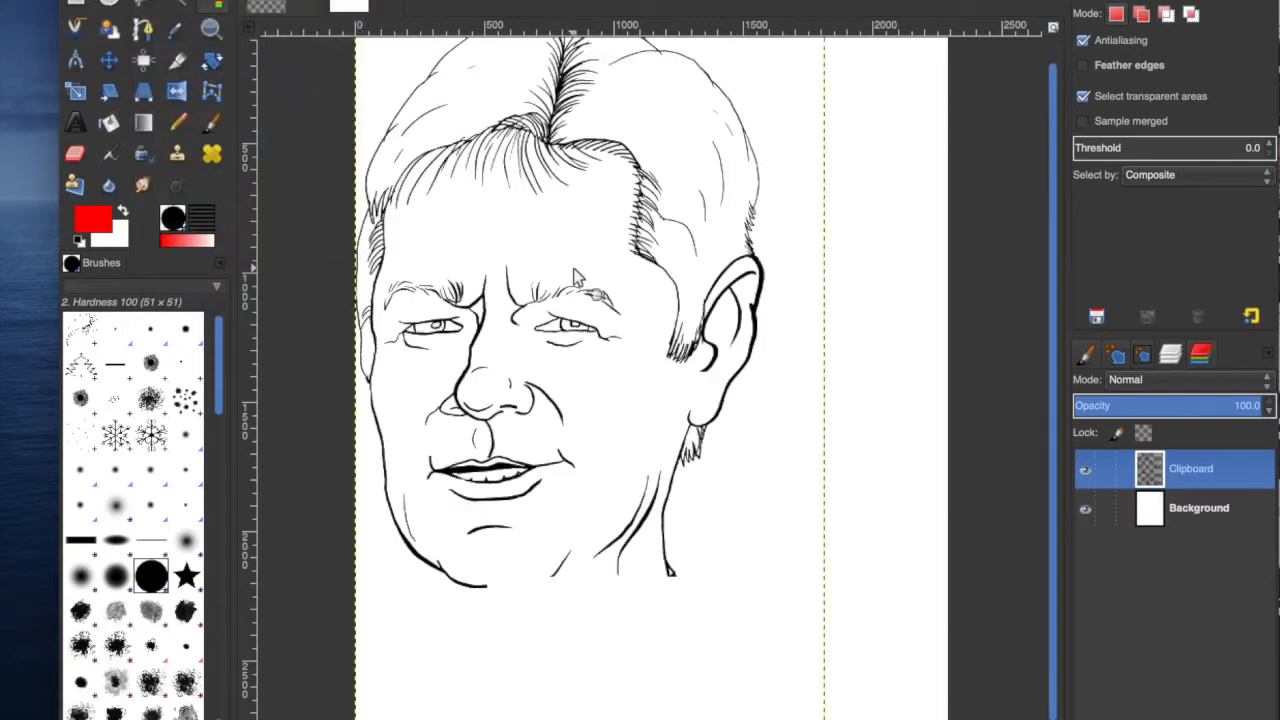
Move the pasted line-art layer so the drawing sits within the canvas.
{"action": "left_click", "coordinate": [111, 58]}
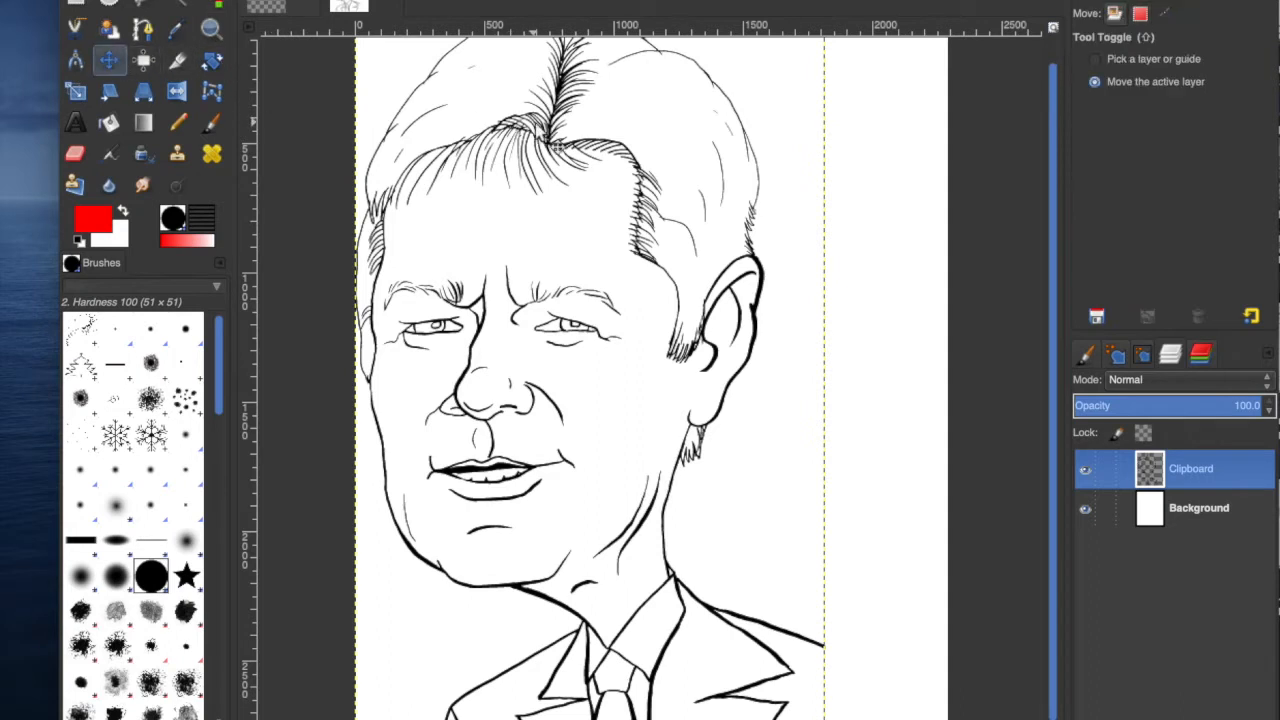
{"action": "left_click_drag", "start_coordinate": [588, 384], "coordinate": [686, 392]}
{"action": "mouse_move", "coordinate": [645, 147]}
{"action": "left_mouse_down"}
{"action": "mouse_move", "coordinate": [666, 136]}
{"action": "mouse_move", "coordinate": [689, 163]}
{"action": "left_mouse_up"}
{"action": "left_click", "coordinate": [410, 718]}
{"action": "left_click", "coordinate": [410, 719]}
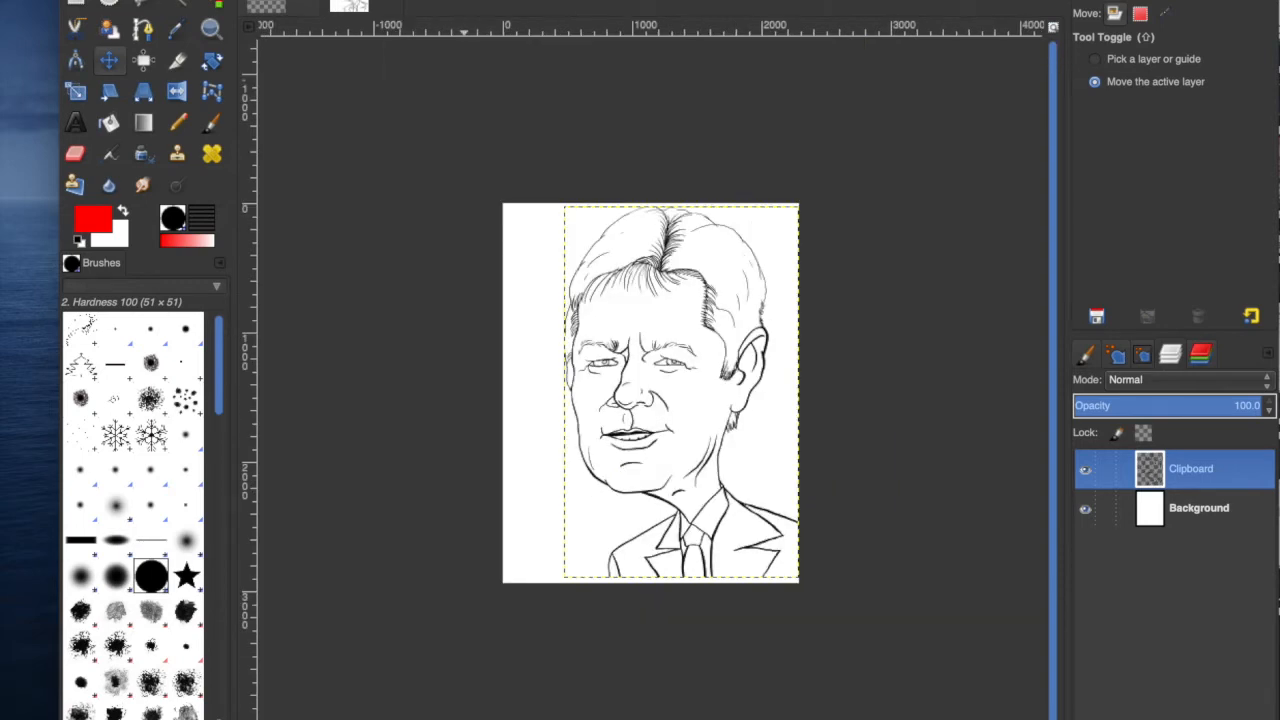
{"action": "key", "text": "Return"}
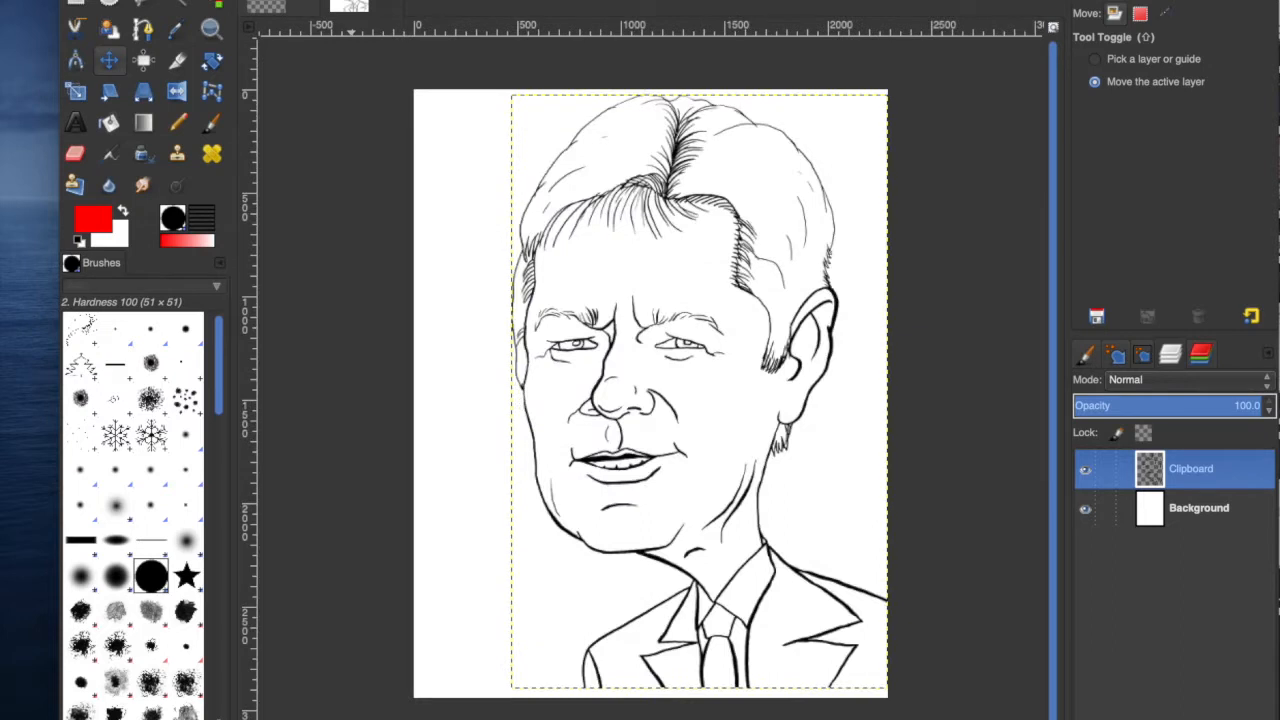
Add a new transparent layer named skin above the Clipboard line-art layer.
{"action": "left_click", "coordinate": [1210, 512]}
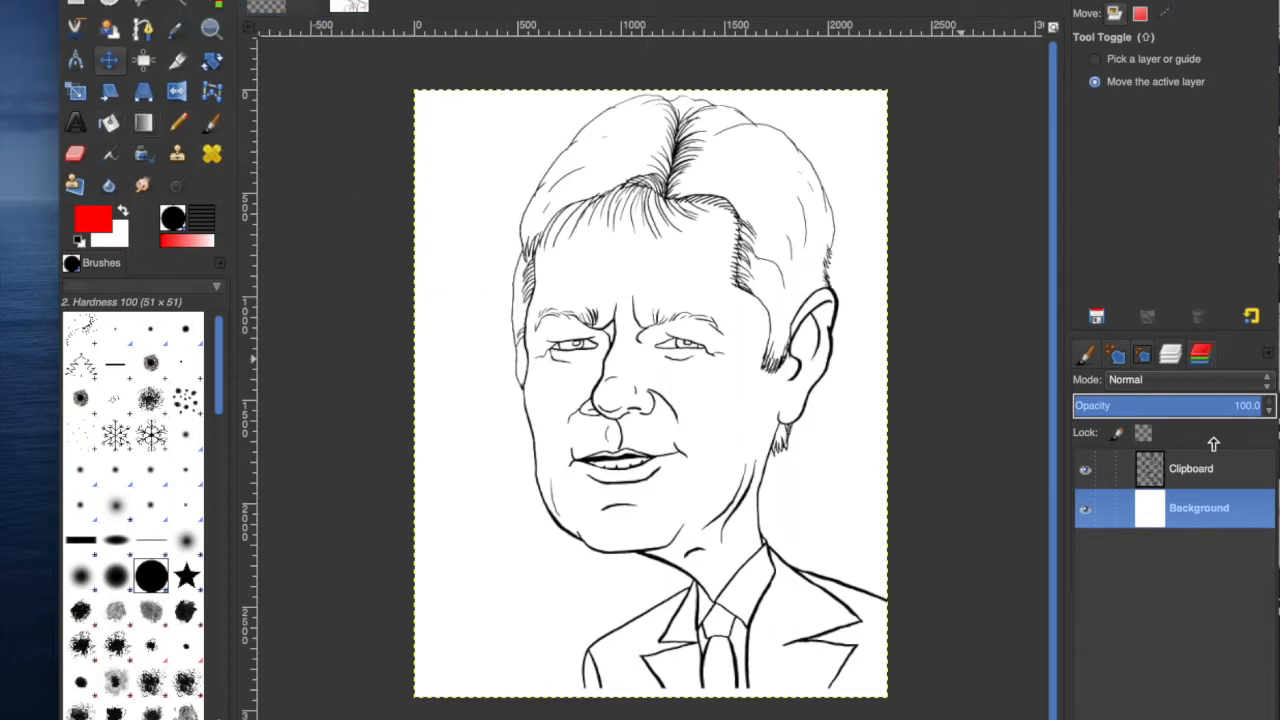
{"action": "left_click", "coordinate": [1195, 470]}
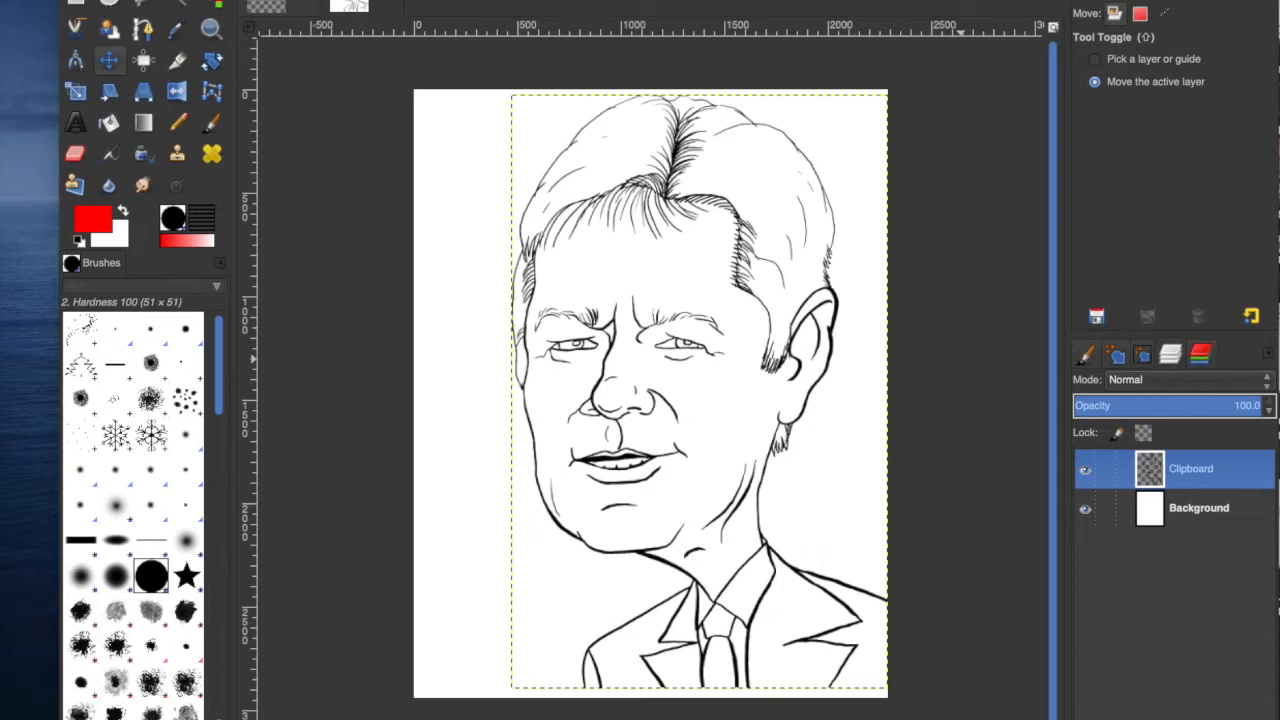
{"action": "key", "text": "Return"}
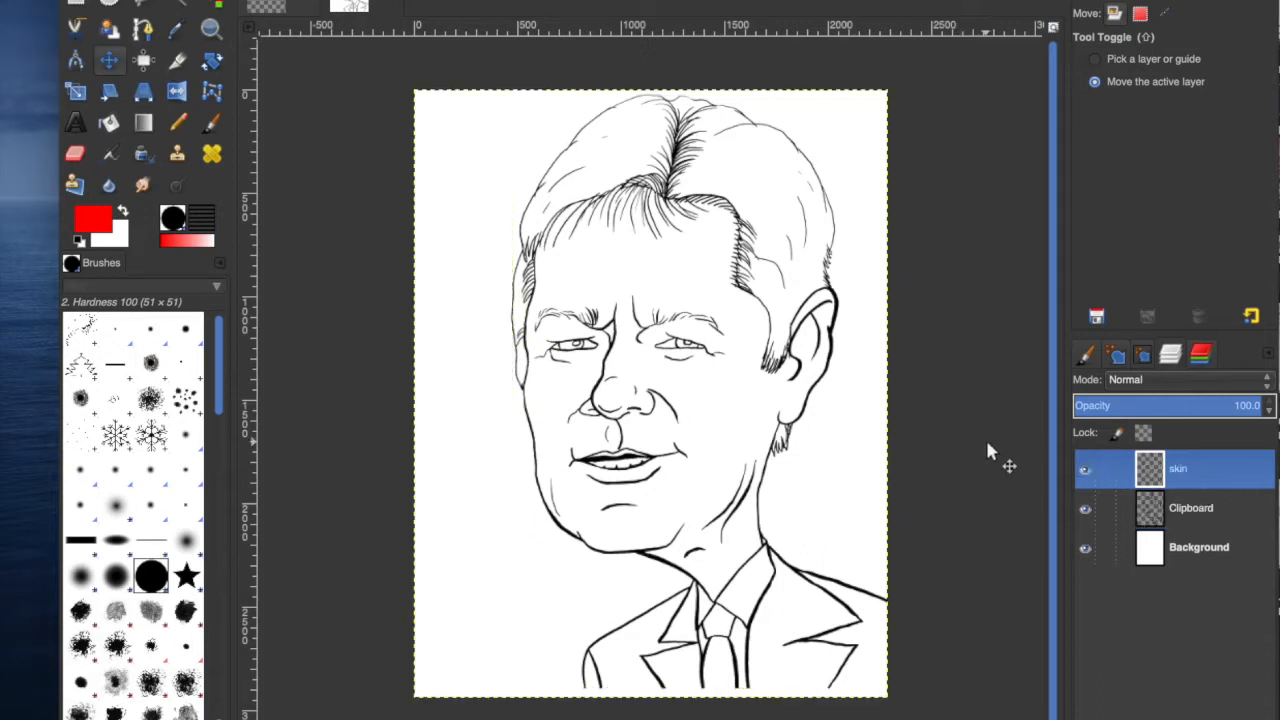
Set the foreground colour to the skin tone e1bf9e.
{"action": "left_click", "coordinate": [182, 4]}
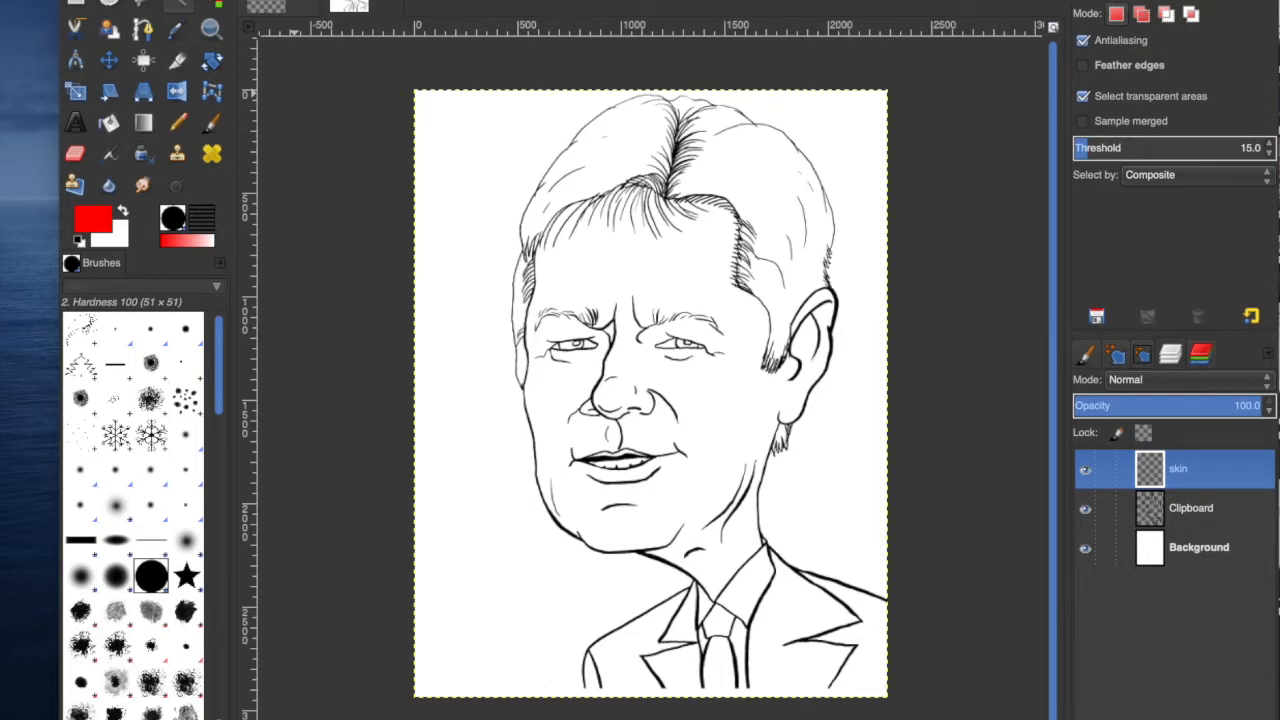
{"action": "left_click", "coordinate": [93, 218]}
{"action": "left_click_drag", "start_coordinate": [472, 218], "coordinate": [1198, 264]}
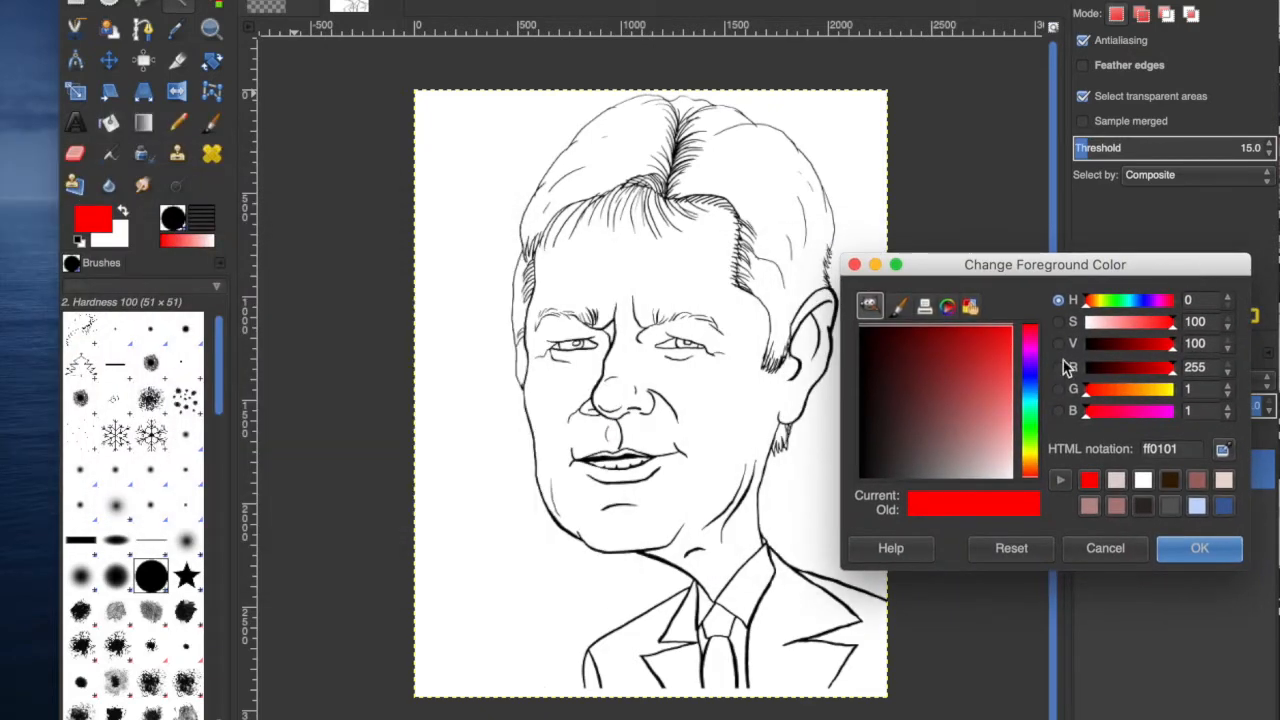
{"action": "left_click", "coordinate": [1091, 508]}
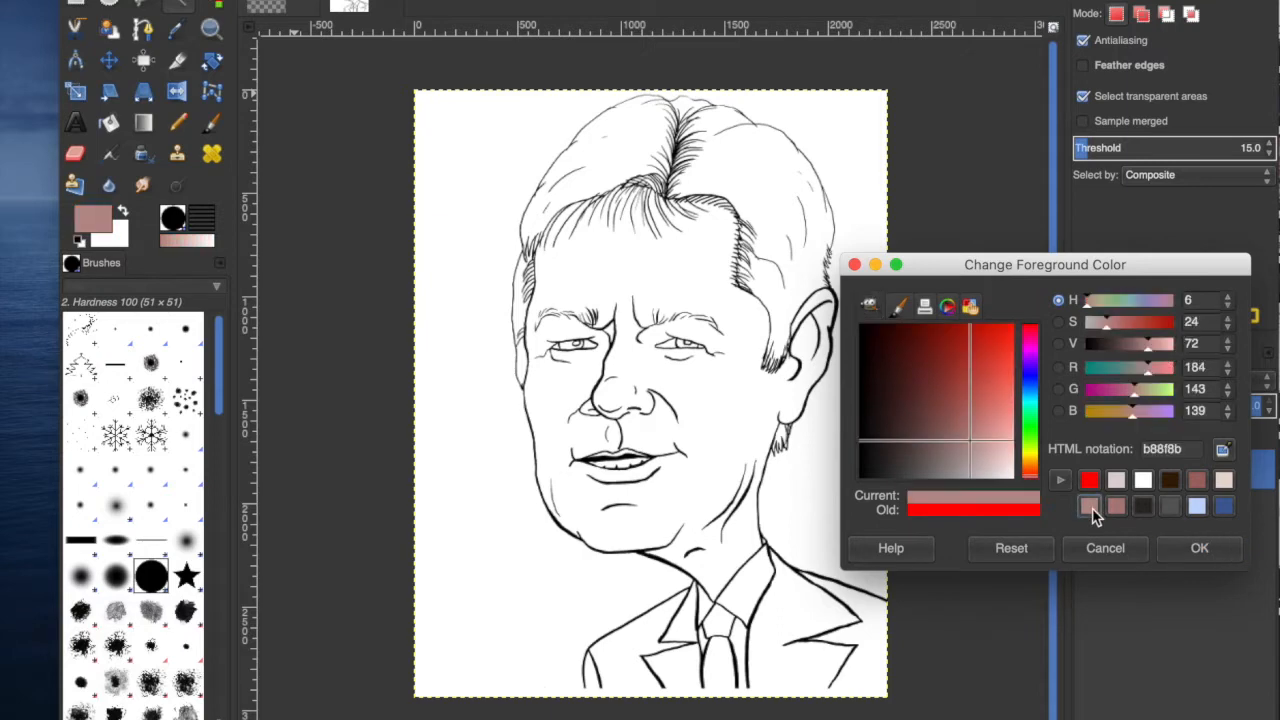
{"action": "left_click_drag", "start_coordinate": [969, 434], "coordinate": [989, 424]}
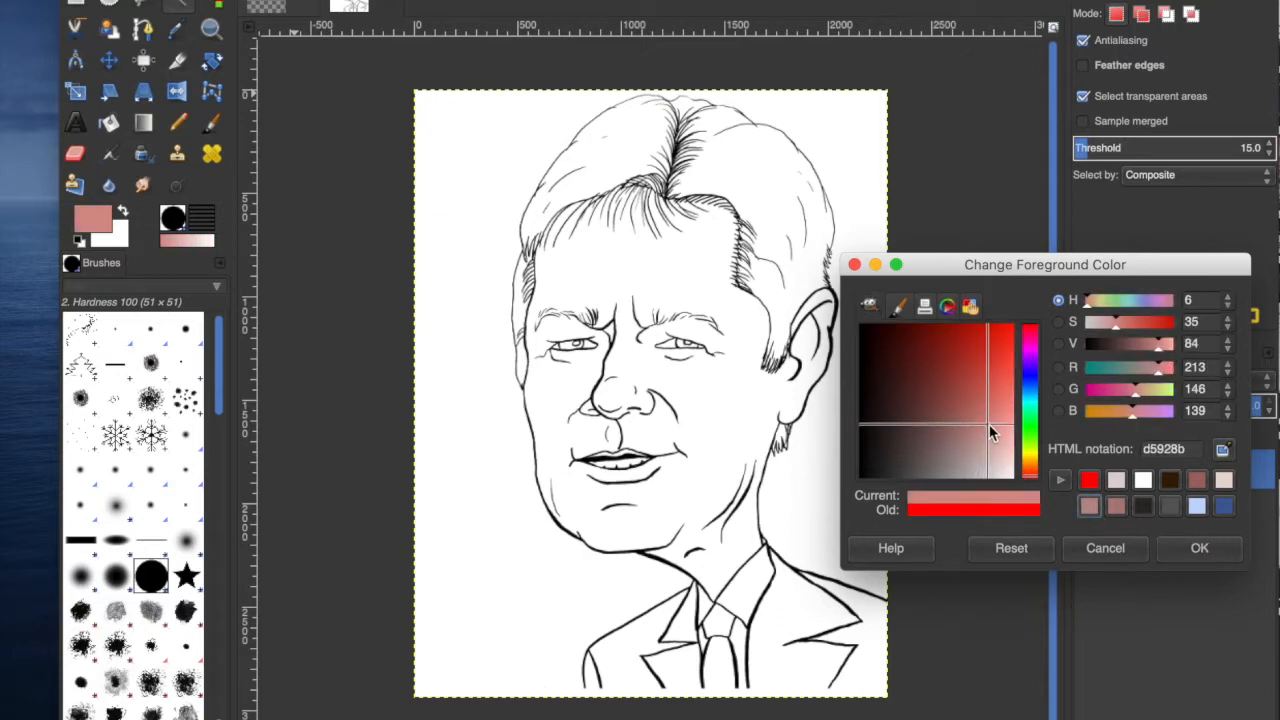
{"action": "left_click", "coordinate": [1031, 465]}
{"action": "left_click_drag", "start_coordinate": [991, 425], "coordinate": [996, 436]}
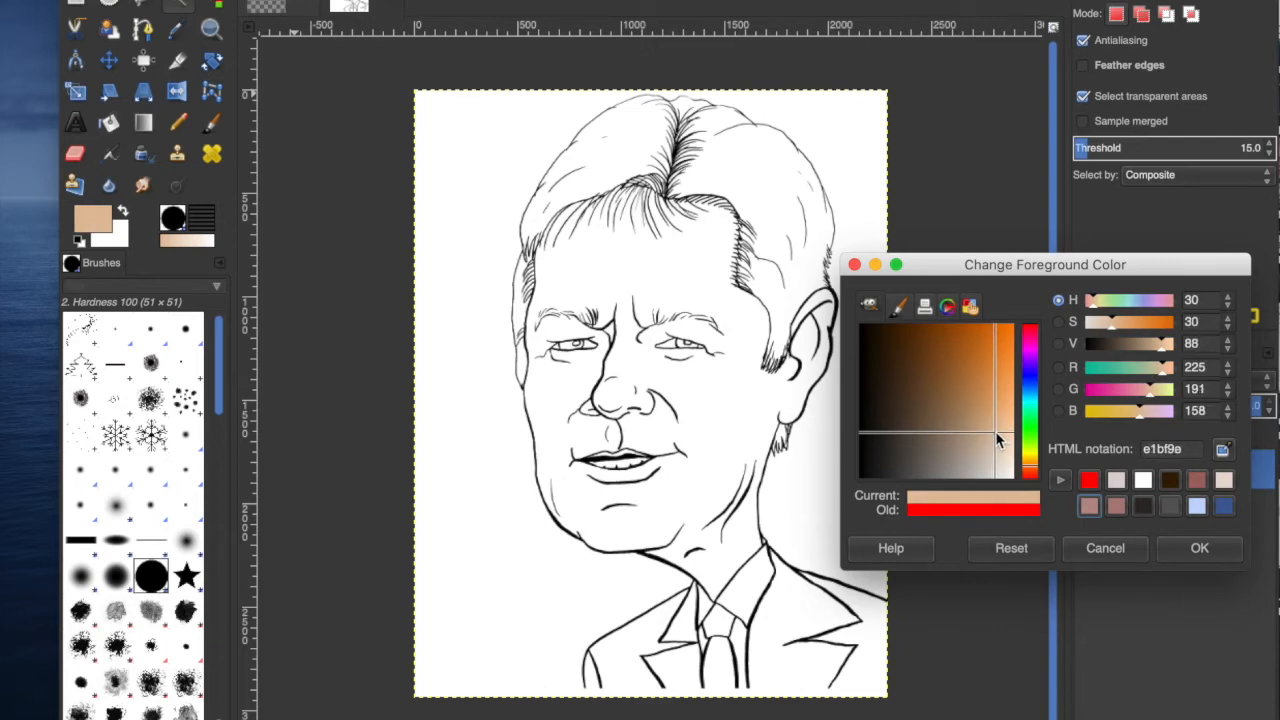
{"action": "left_click", "coordinate": [1202, 556]}
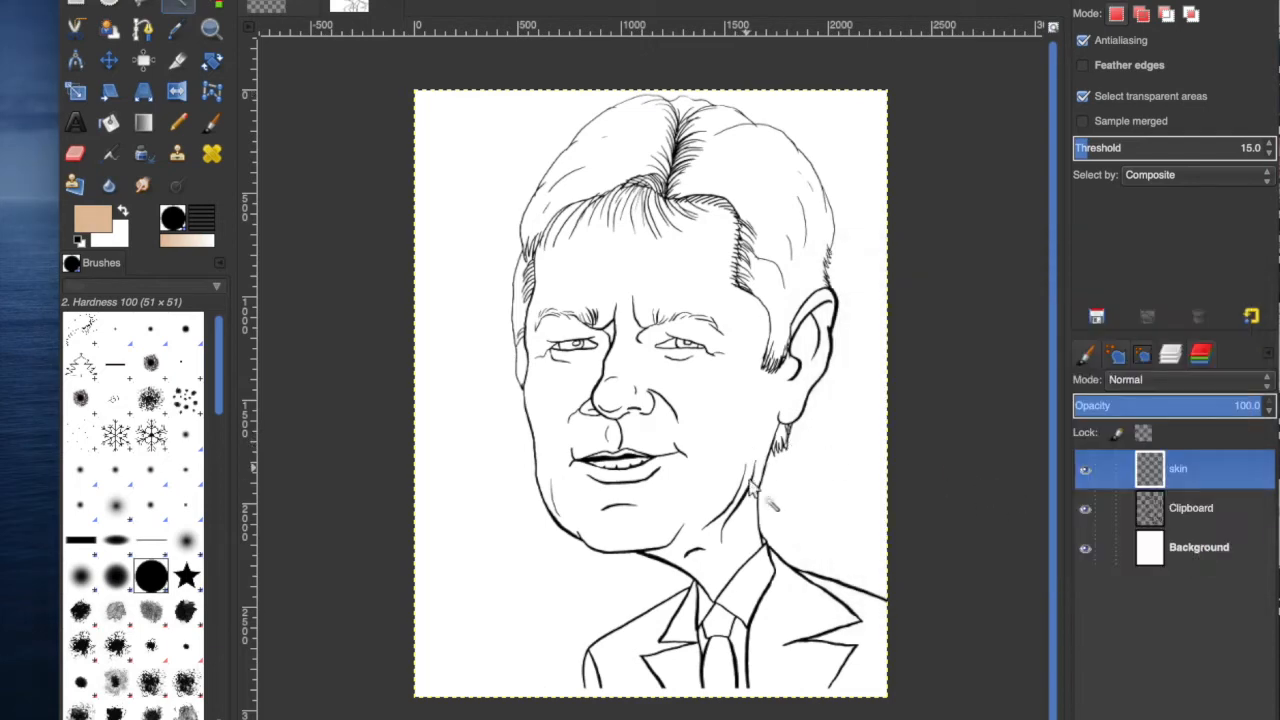
Select the face area on the Clipboard line-art layer and bucket-fill it with the skin colour on the skin layer.
{"action": "left_click", "coordinate": [742, 527]}
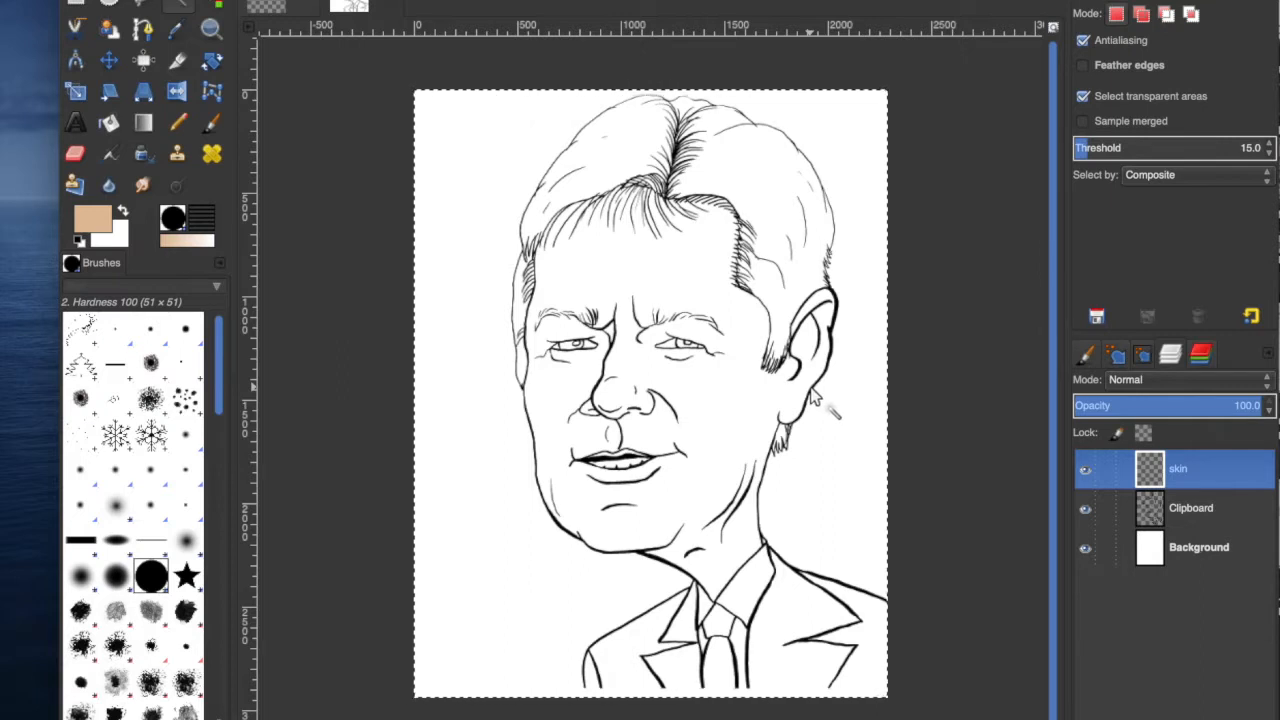
{"action": "left_click", "coordinate": [1191, 508]}
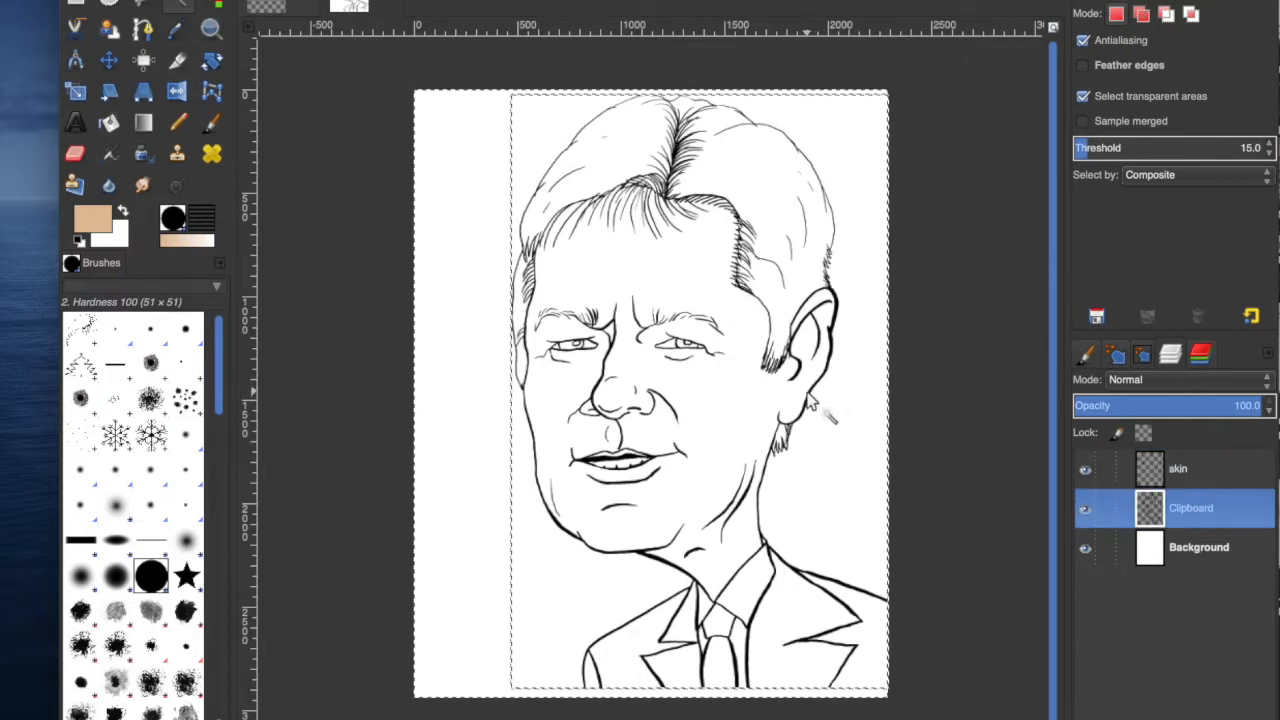
{"action": "left_click", "coordinate": [1172, 466]}
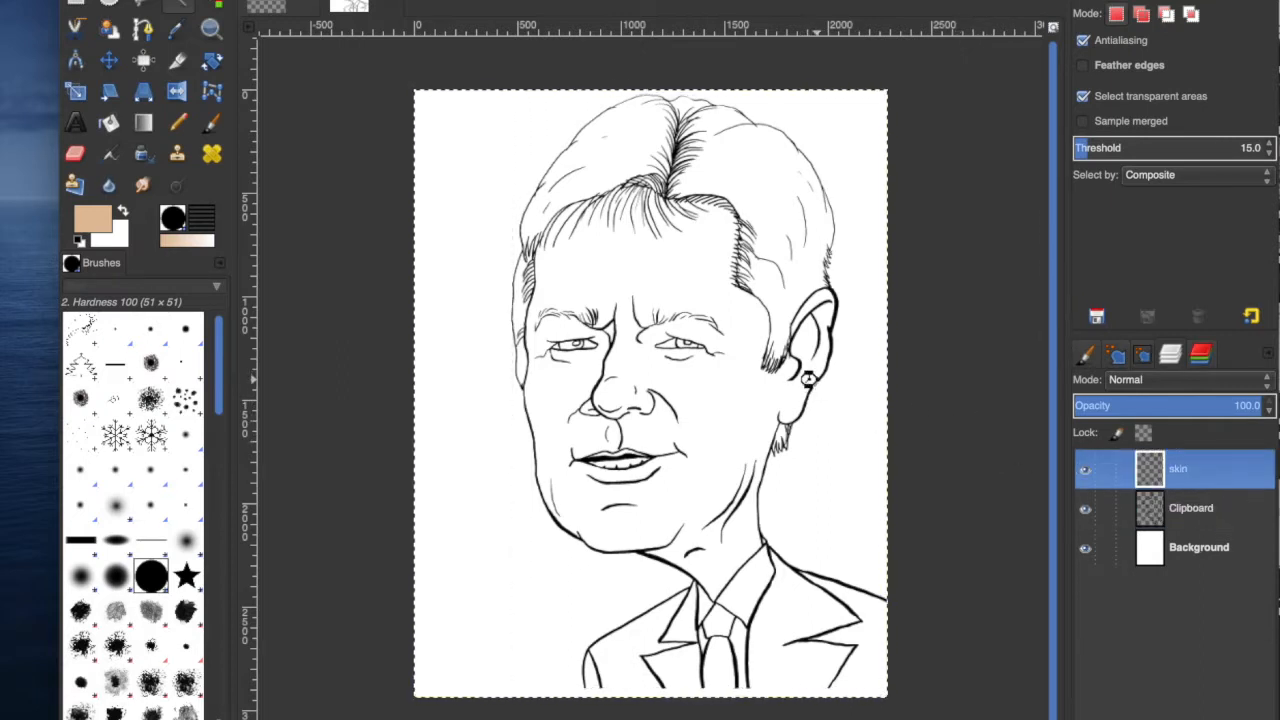
{"action": "left_click", "coordinate": [1186, 508]}
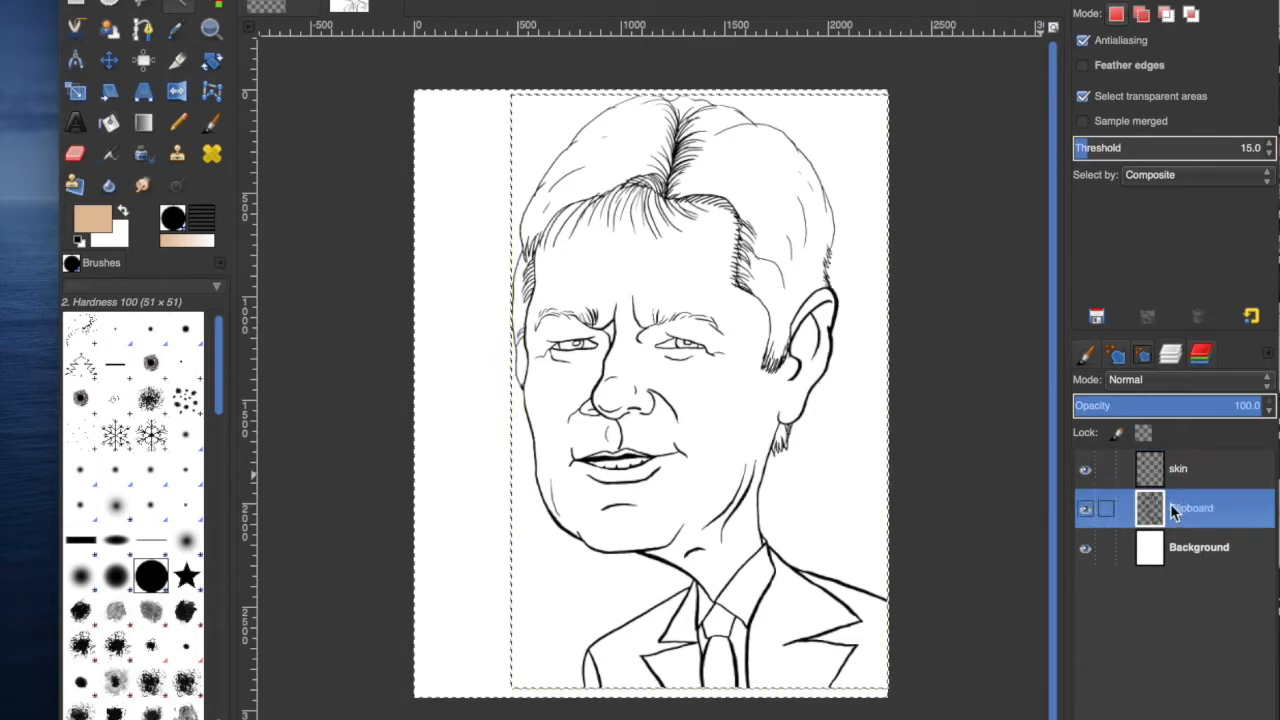
{"action": "left_click", "coordinate": [768, 452]}
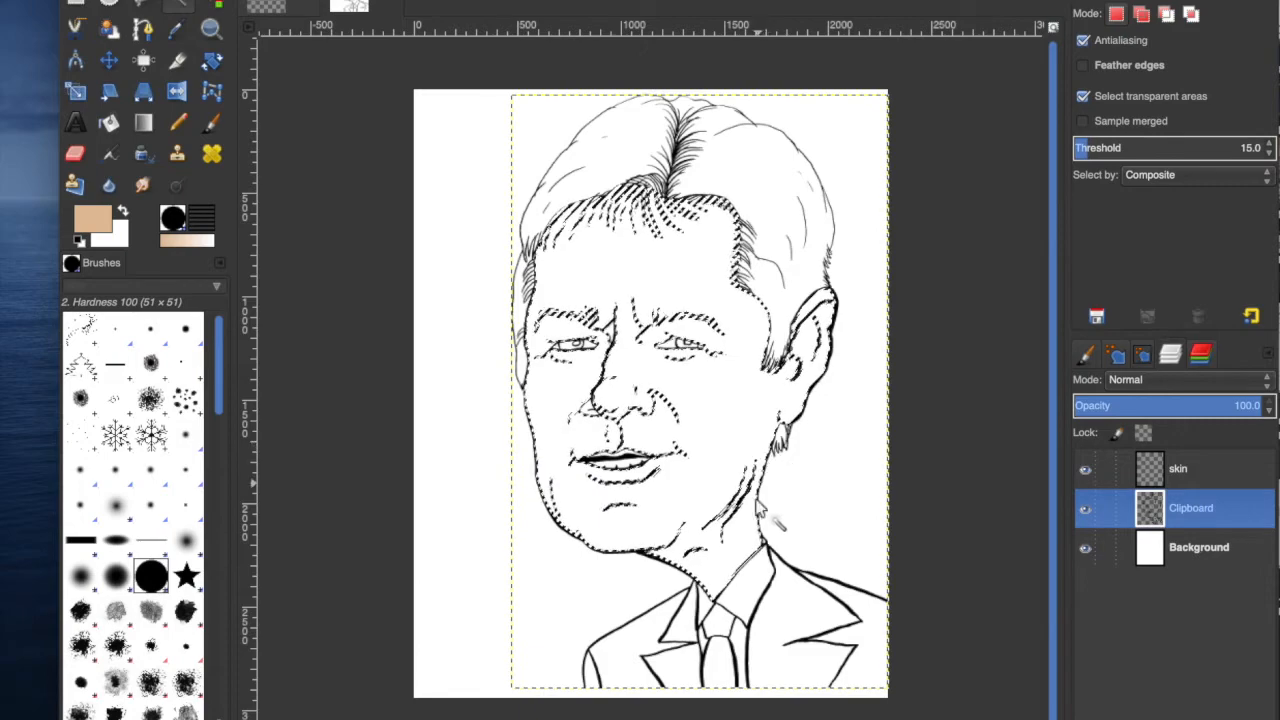
{"action": "left_click", "coordinate": [1176, 470]}
{"action": "key", "text": "shift+b"}
{"action": "left_click", "coordinate": [685, 260]}
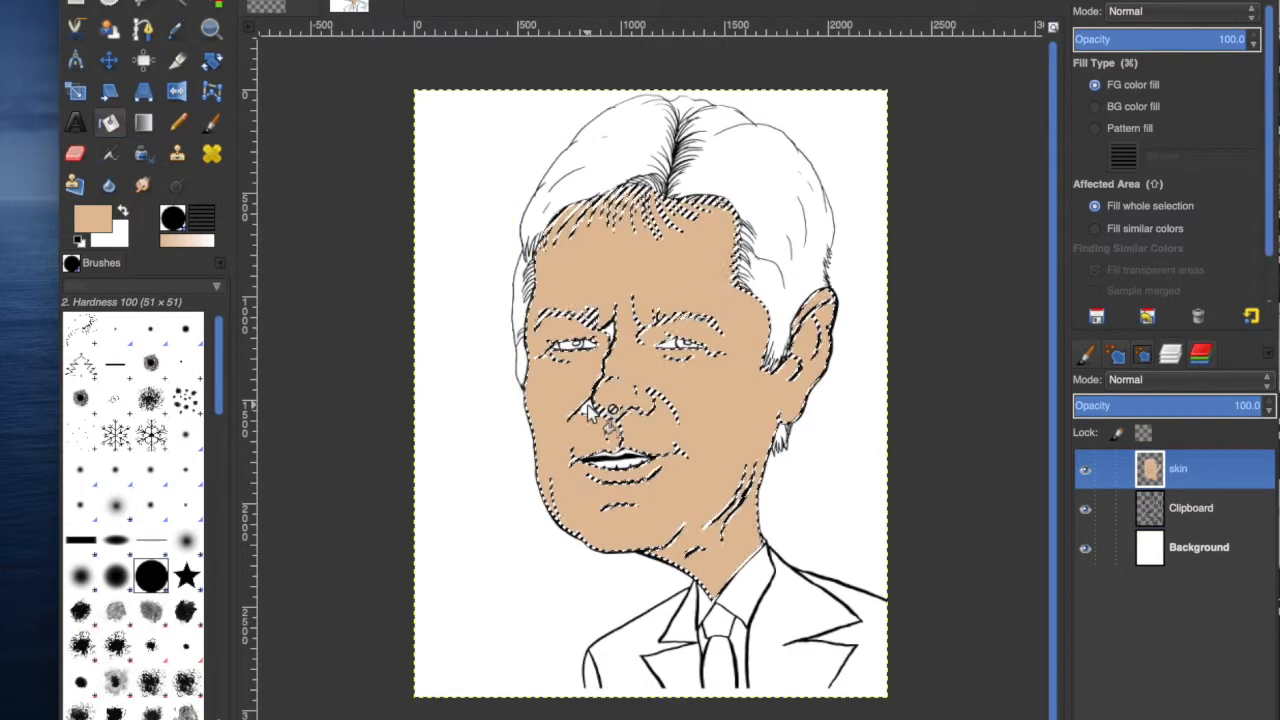
Choose a lighter skin tone as the foreground colour and refill the face on the skin layer.
{"action": "left_click", "coordinate": [93, 218]}
{"action": "left_click_drag", "start_coordinate": [992, 398], "coordinate": [1002, 430]}
{"action": "left_click", "coordinate": [1199, 526]}
{"action": "left_click", "coordinate": [688, 287]}
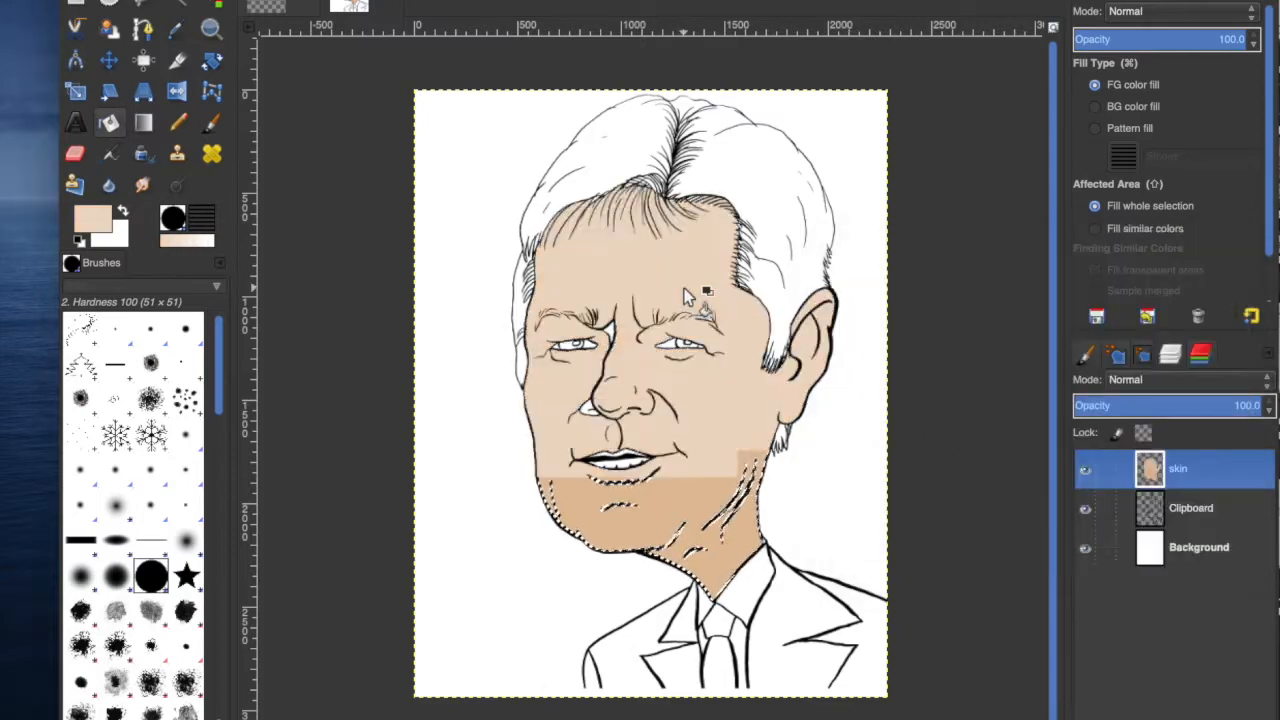
Select the small gap beside the nose and fill it with the skin colour.
{"action": "left_click", "coordinate": [202, 0]}
{"action": "left_click", "coordinate": [212, 0]}
{"action": "left_click", "coordinate": [177, 4]}
{"action": "left_click", "coordinate": [588, 408]}
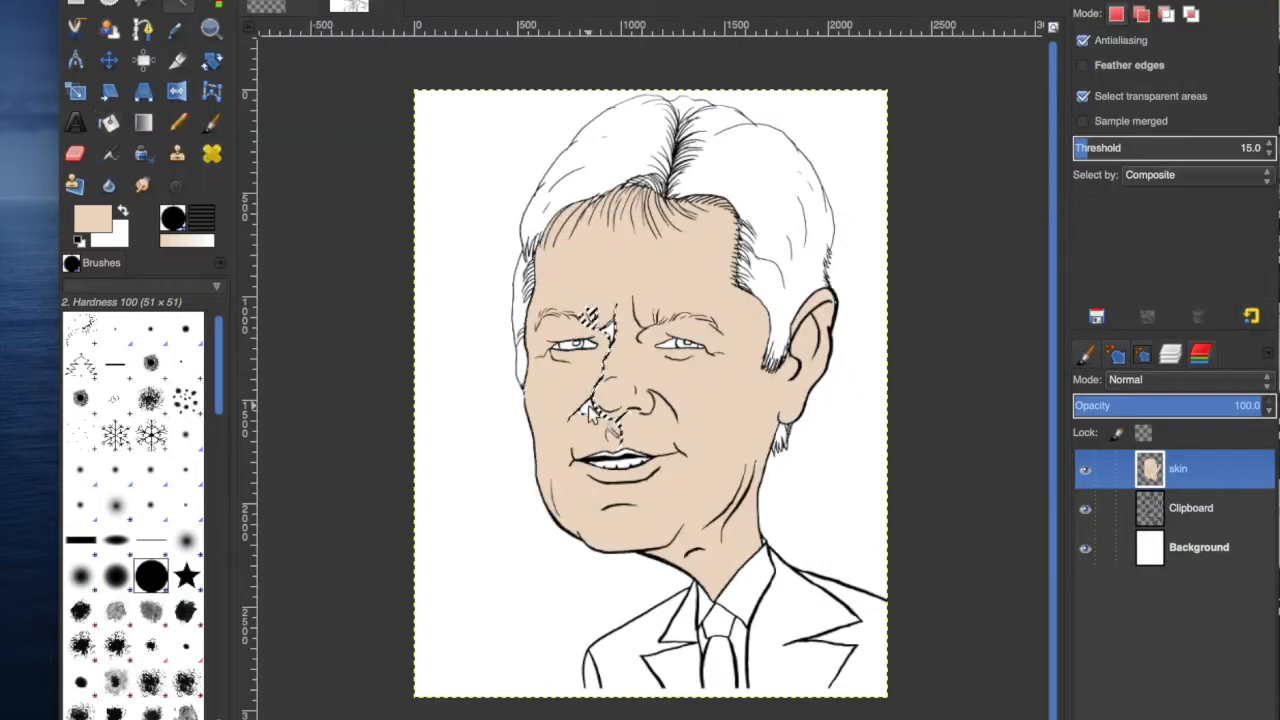
{"action": "left_click", "coordinate": [109, 123]}
{"action": "left_click", "coordinate": [590, 408]}
Select the area between the eyebrows via the line-art layer and fill it on the skin layer.
{"action": "left_click", "coordinate": [202, 0]}
{"action": "left_click", "coordinate": [212, 0]}
{"action": "left_click", "coordinate": [202, 0]}
{"action": "left_click", "coordinate": [160, 0]}
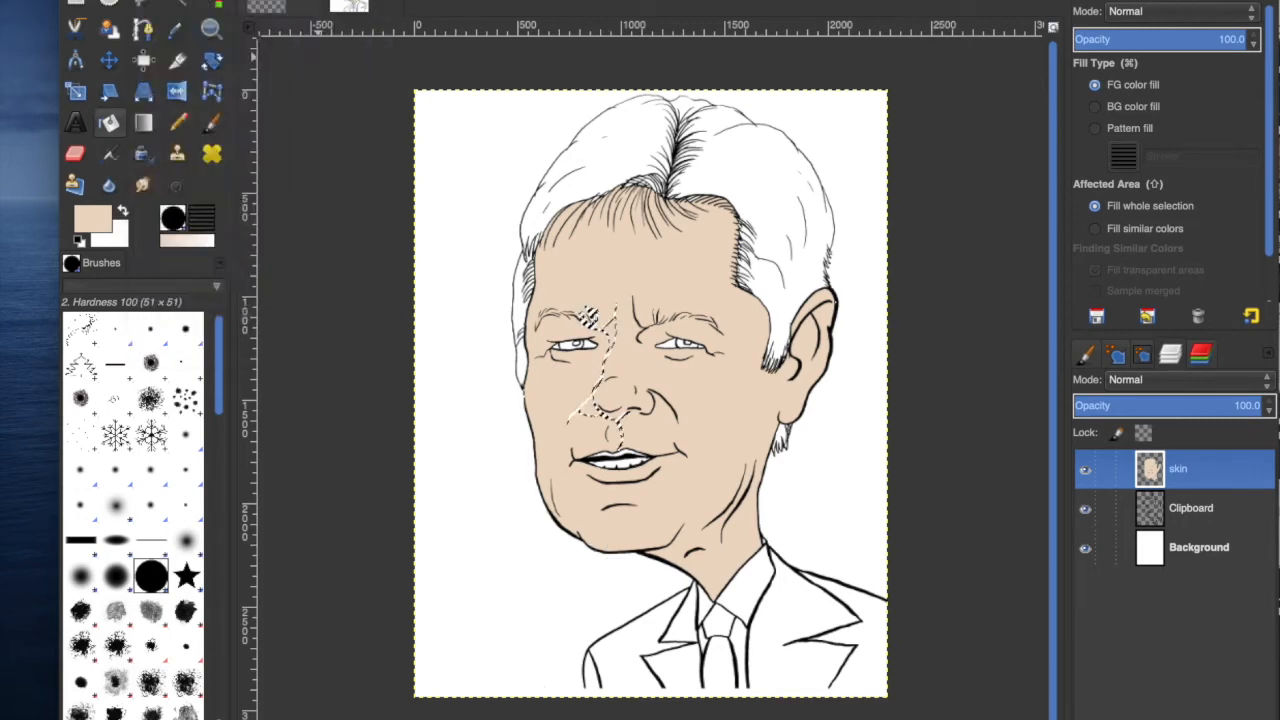
{"action": "left_click", "coordinate": [1175, 510]}
{"action": "left_click", "coordinate": [160, 0]}
{"action": "left_click", "coordinate": [165, 0]}
{"action": "left_click", "coordinate": [160, 0]}
{"action": "left_click", "coordinate": [165, 0]}
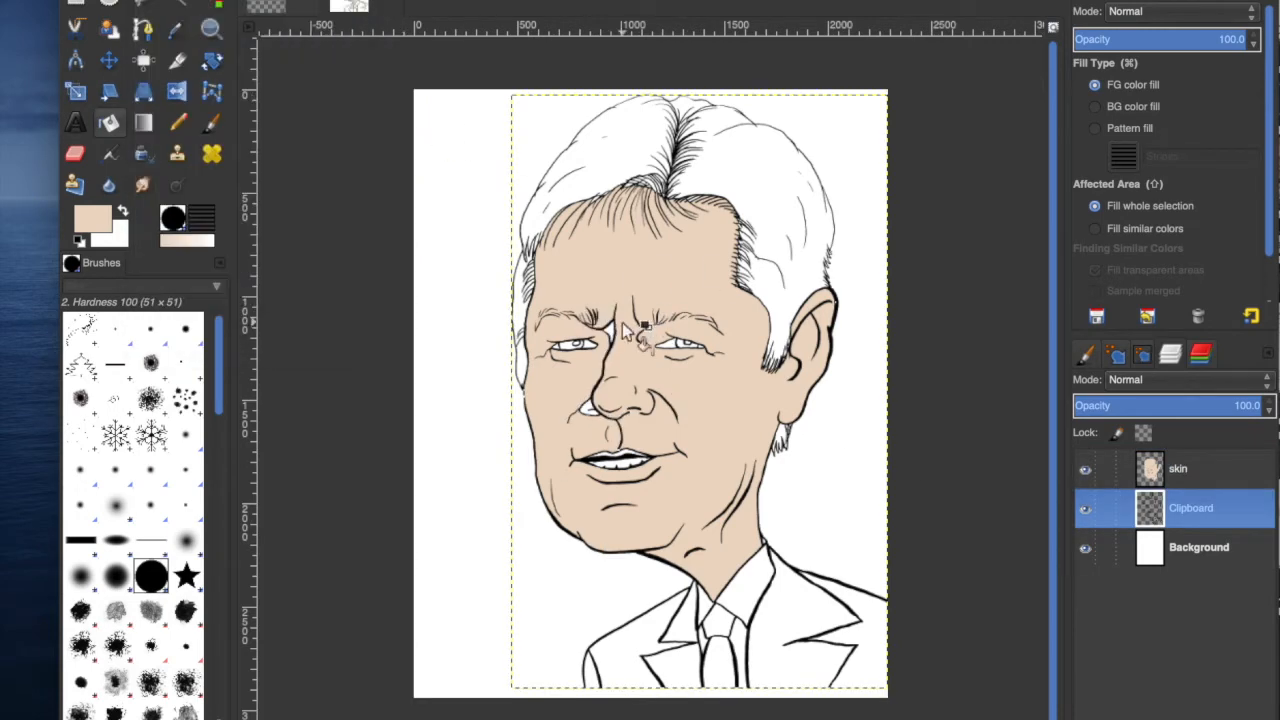
{"action": "left_click", "coordinate": [177, 4]}
{"action": "left_click", "coordinate": [1178, 469]}
{"action": "left_click", "coordinate": [109, 123]}
{"action": "left_click", "coordinate": [610, 326]}
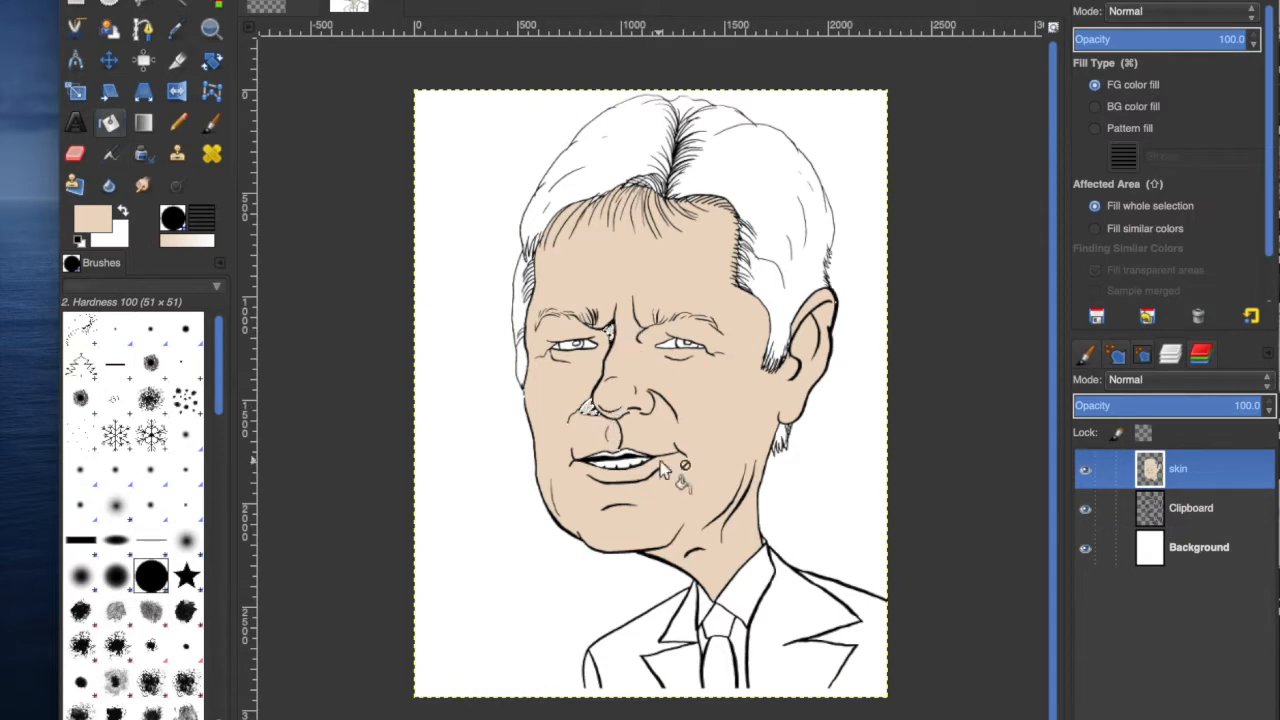
Undo the recent fills on the skin layer.
{"action": "left_click", "coordinate": [202, 0]}
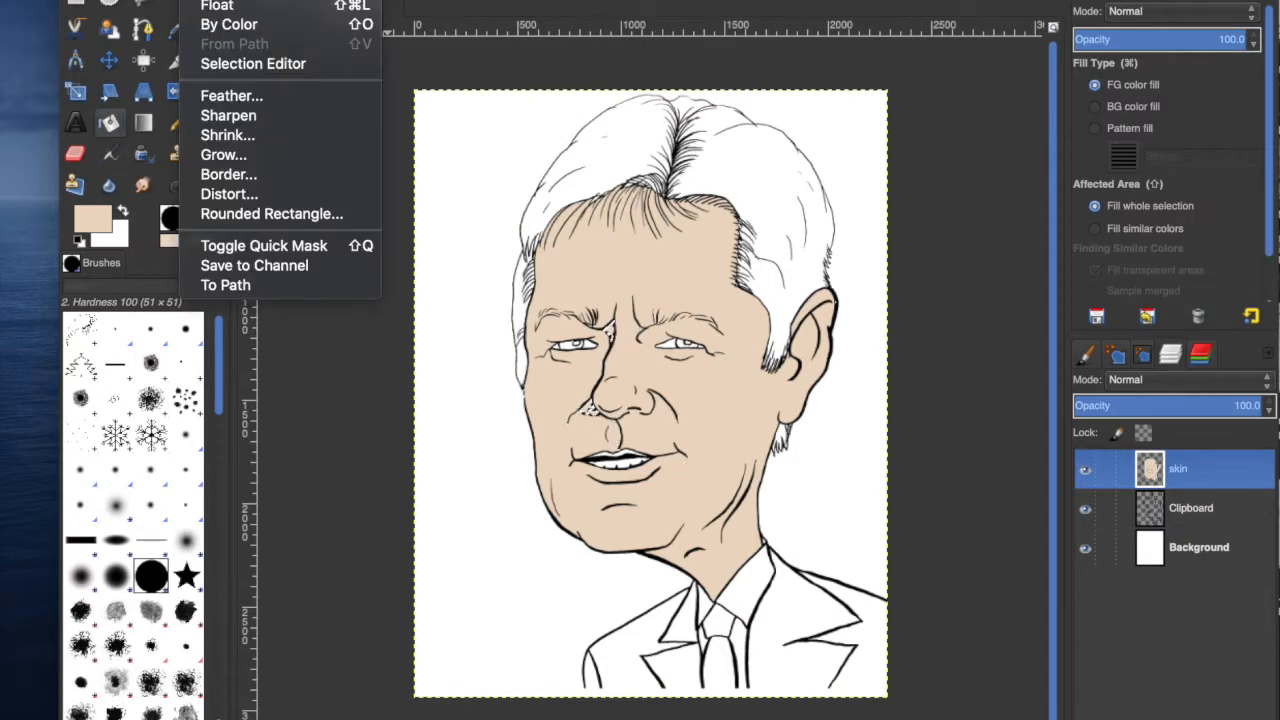
{"action": "left_click", "coordinate": [220, 0]}
{"action": "left_click", "coordinate": [160, 0]}
{"action": "left_click", "coordinate": [165, 0]}
{"action": "left_click", "coordinate": [160, 0]}
{"action": "left_click", "coordinate": [165, 0]}
{"action": "key", "text": "super+z"}
{"action": "key", "text": "super+z"}
{"action": "key", "text": "super+z"}
{"action": "key", "text": "super+z"}
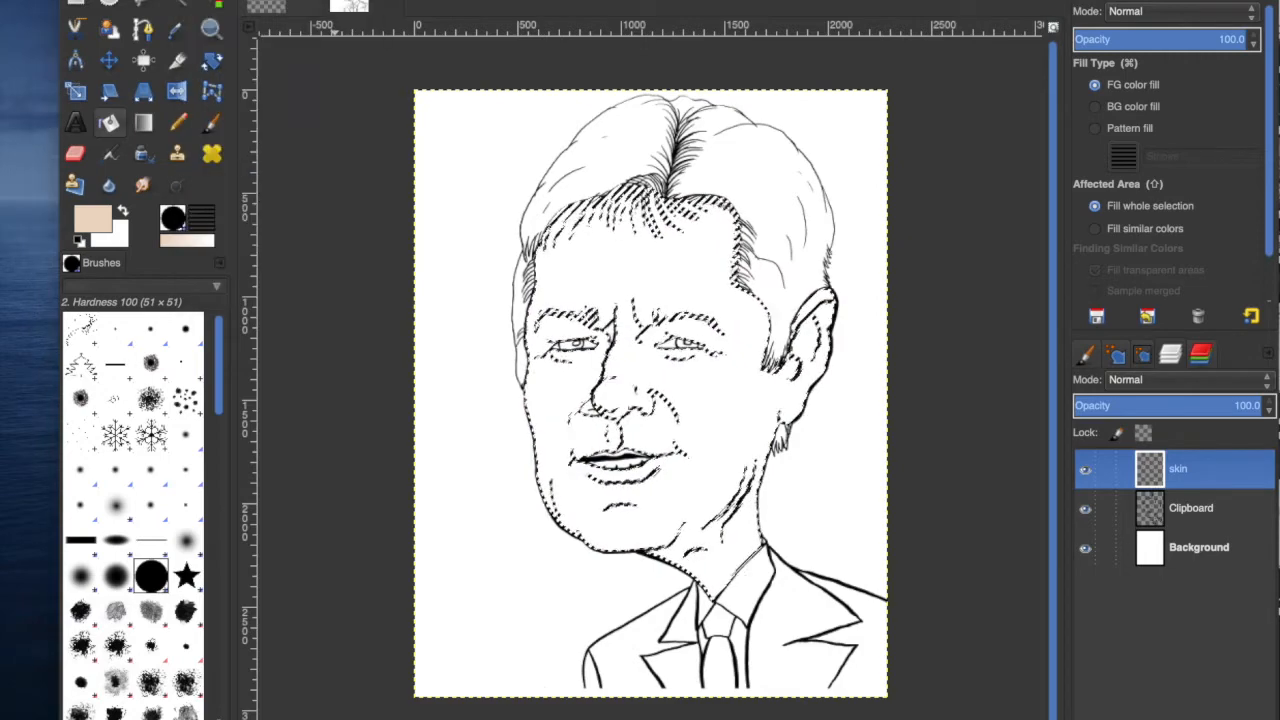
Grow the face selection by 2 pixels and fill it with the skin colour on the skin layer.
{"action": "left_click", "coordinate": [202, 0]}
{"action": "left_click", "coordinate": [240, 292]}
{"action": "left_click_drag", "start_coordinate": [420, 511], "coordinate": [1026, 237]}
{"action": "type", "text": "2"}
{"action": "left_click", "coordinate": [998, 331]}
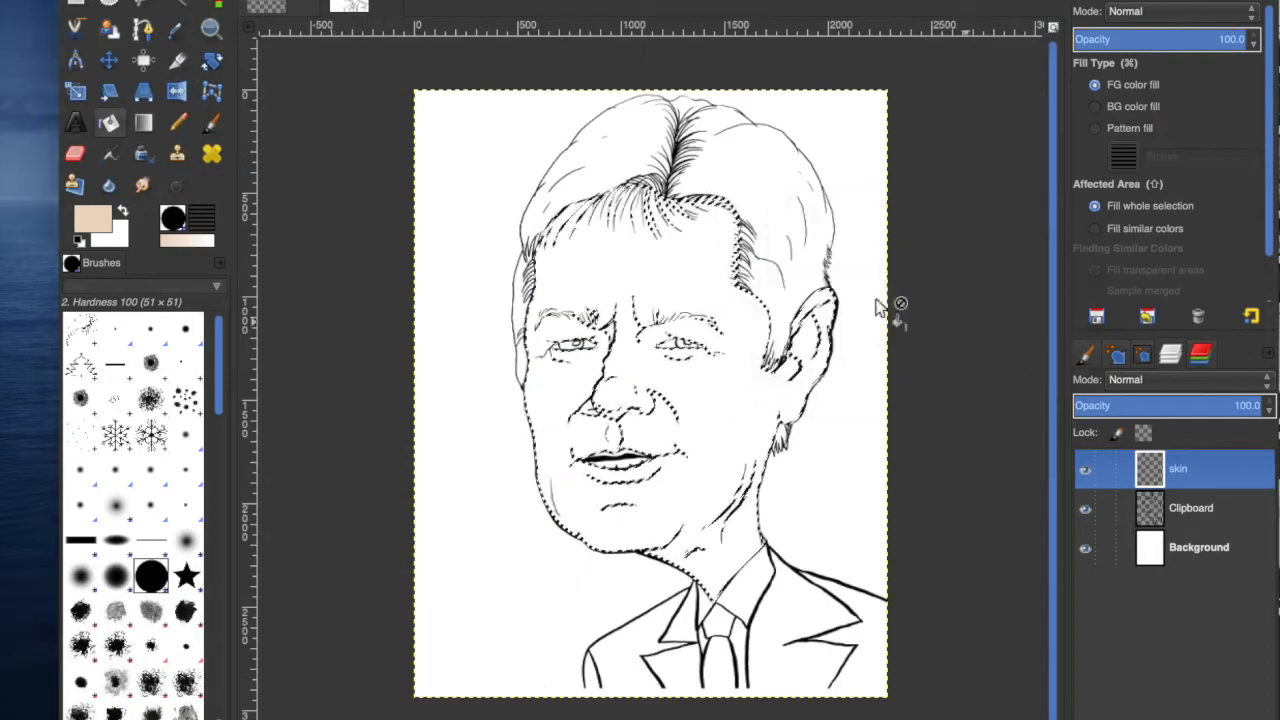
{"action": "left_click", "coordinate": [660, 272]}
Deselect, duplicate the Clipboard line-art layer and raise the copy to the top of the layer stack.
{"action": "left_click", "coordinate": [202, 0]}
{"action": "left_click", "coordinate": [217, 0]}
{"action": "left_click", "coordinate": [1197, 512]}
{"action": "left_click", "coordinate": [1205, 719]}
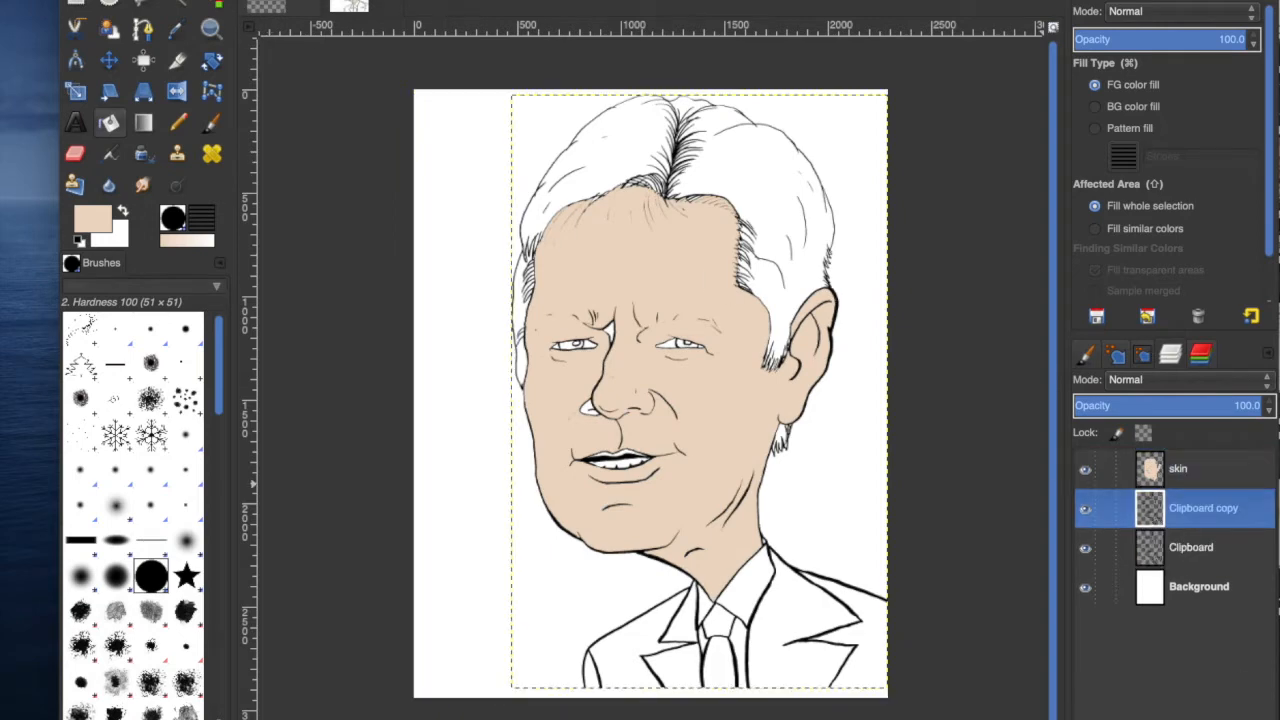
{"action": "left_click", "coordinate": [1146, 719]}
{"action": "left_click", "coordinate": [1180, 512]}
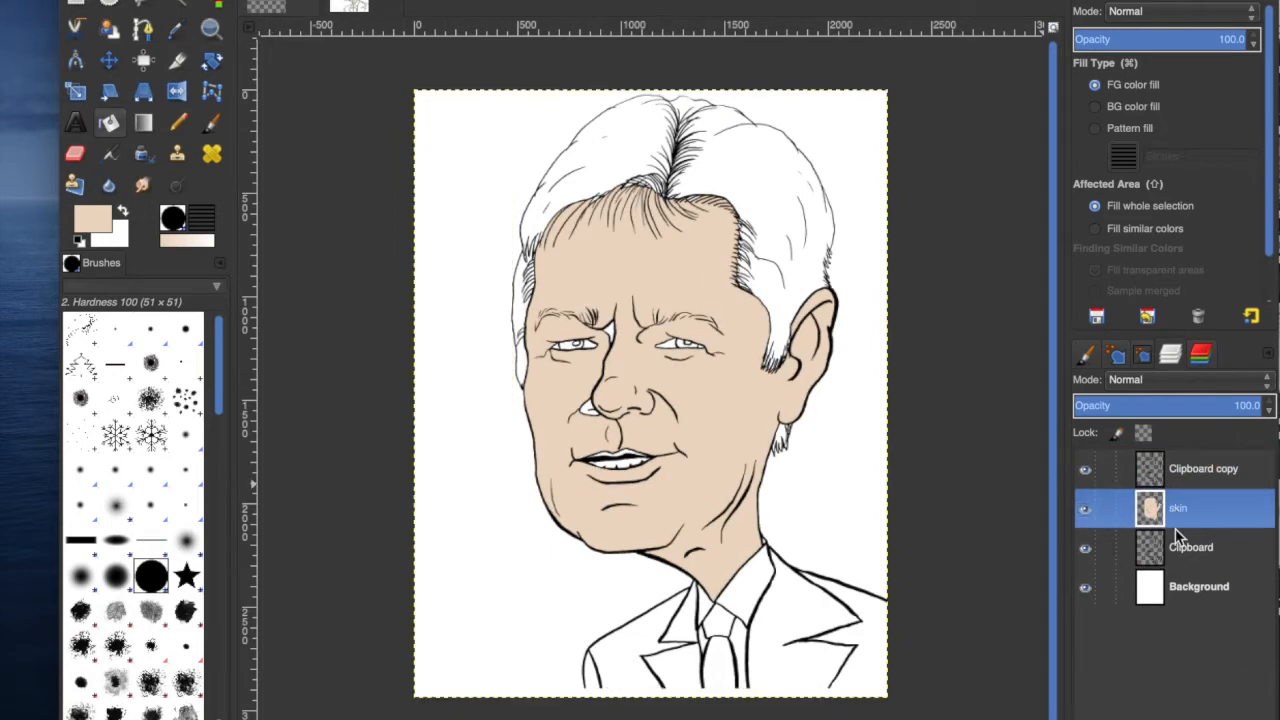
Select the gaps between the eyebrows and beside the nose on the line-art layer, grow the selection and fill them on the skin layer.
{"action": "left_click", "coordinate": [217, 0]}
{"action": "left_click", "coordinate": [230, 14]}
{"action": "left_click", "coordinate": [1150, 547]}
{"action": "left_click", "coordinate": [609, 333]}
{"action": "left_click", "coordinate": [587, 408], "text": "shift"}
{"action": "left_click", "coordinate": [1150, 510]}
{"action": "left_click", "coordinate": [110, 123]}
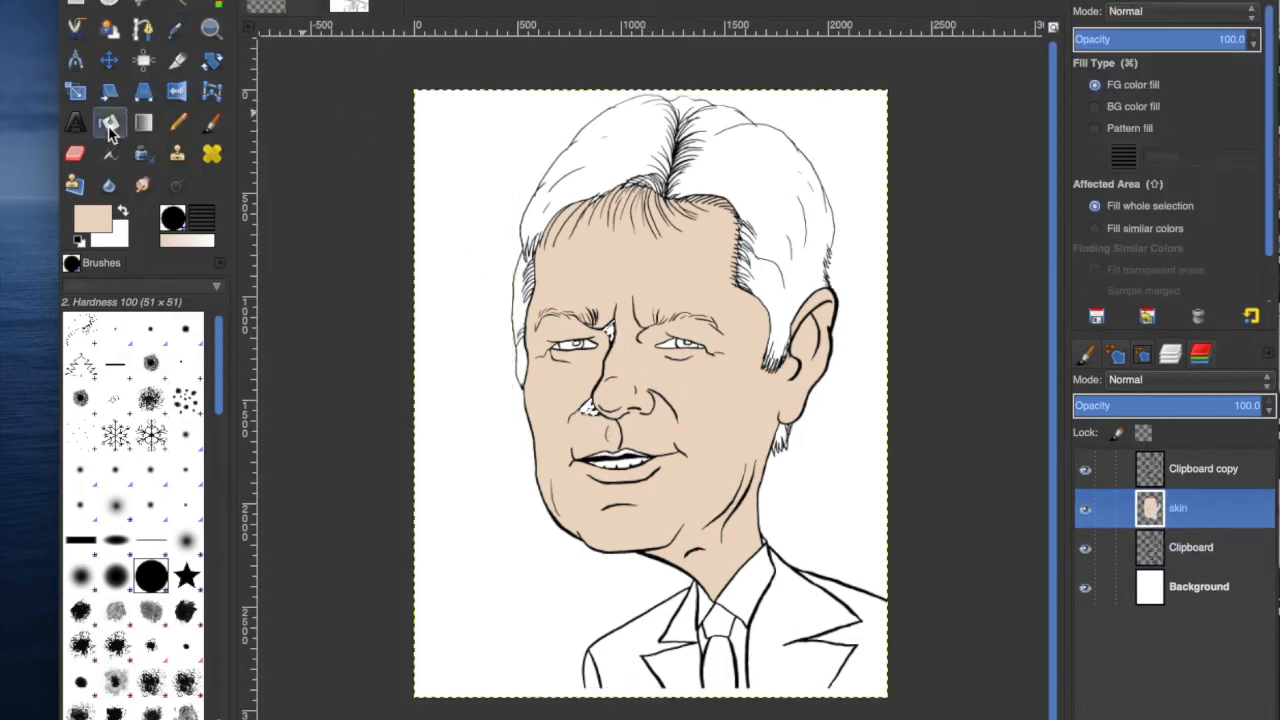
{"action": "left_click", "coordinate": [200, 0]}
{"action": "left_click", "coordinate": [230, 155]}
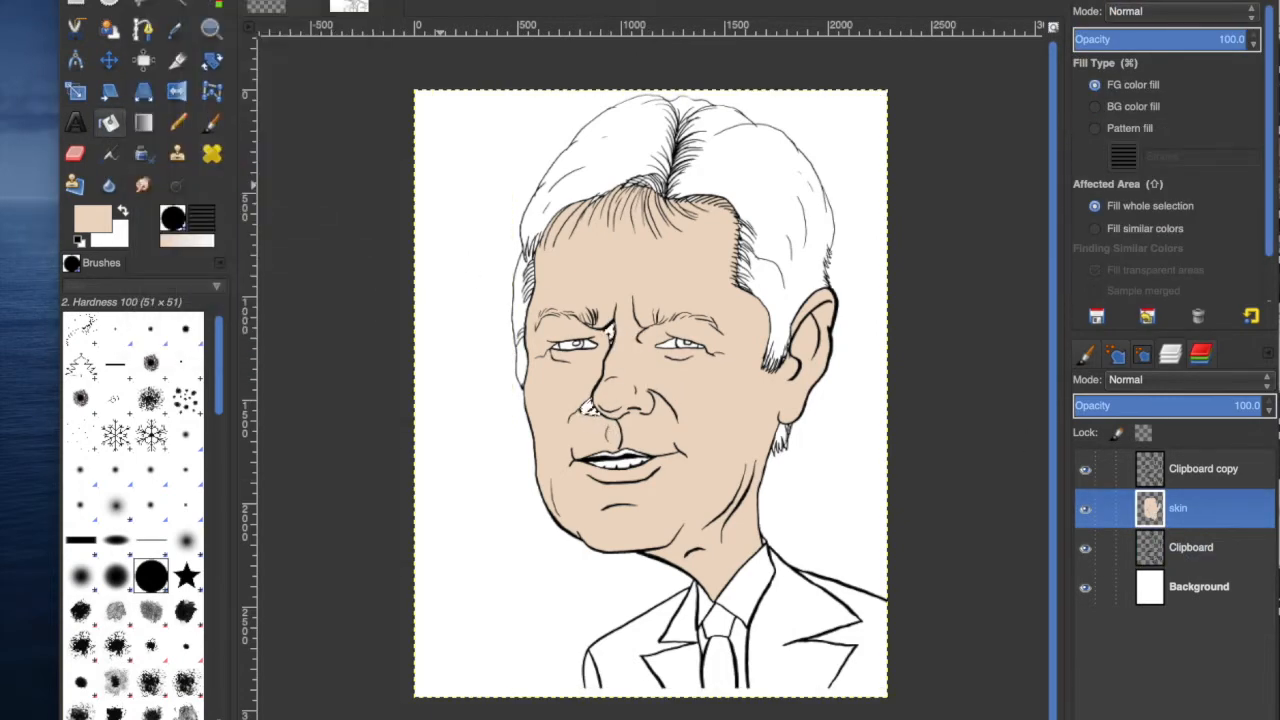
{"action": "left_click_drag", "start_coordinate": [97, 580], "coordinate": [1001, 202]}
{"action": "left_click", "coordinate": [1027, 305]}
{"action": "left_click", "coordinate": [110, 123]}
{"action": "left_click", "coordinate": [608, 328]}
Grow the selection again, refill the gap between the eyebrows on the skin layer and deselect.
{"action": "left_click", "coordinate": [142, 0]}
{"action": "left_click", "coordinate": [200, 0]}
{"action": "left_click", "coordinate": [942, 444]}
{"action": "left_click", "coordinate": [110, 123]}
{"action": "left_click", "coordinate": [610, 333]}
{"action": "left_click", "coordinate": [200, 0]}
{"action": "left_click", "coordinate": [216, 0]}
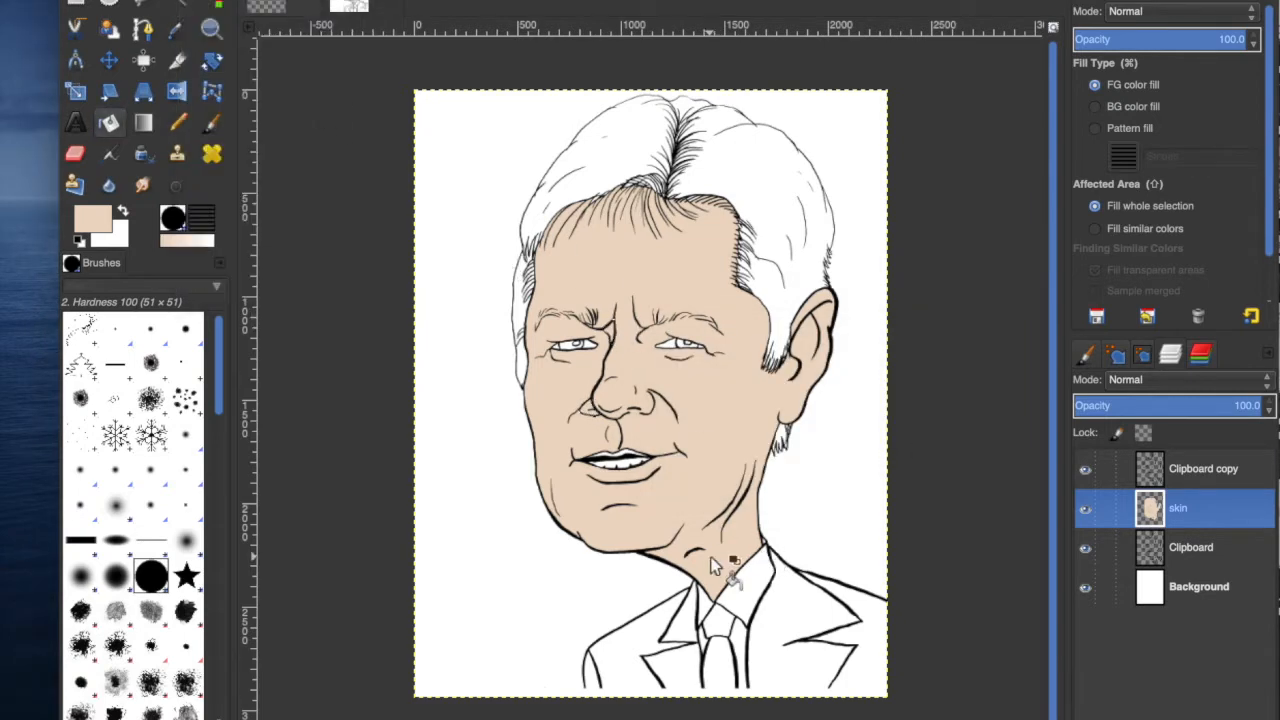
Replace the skin layer with a fresh layer and set the foreground colour to e8beb4.
{"action": "left_click", "coordinate": [1260, 719]}
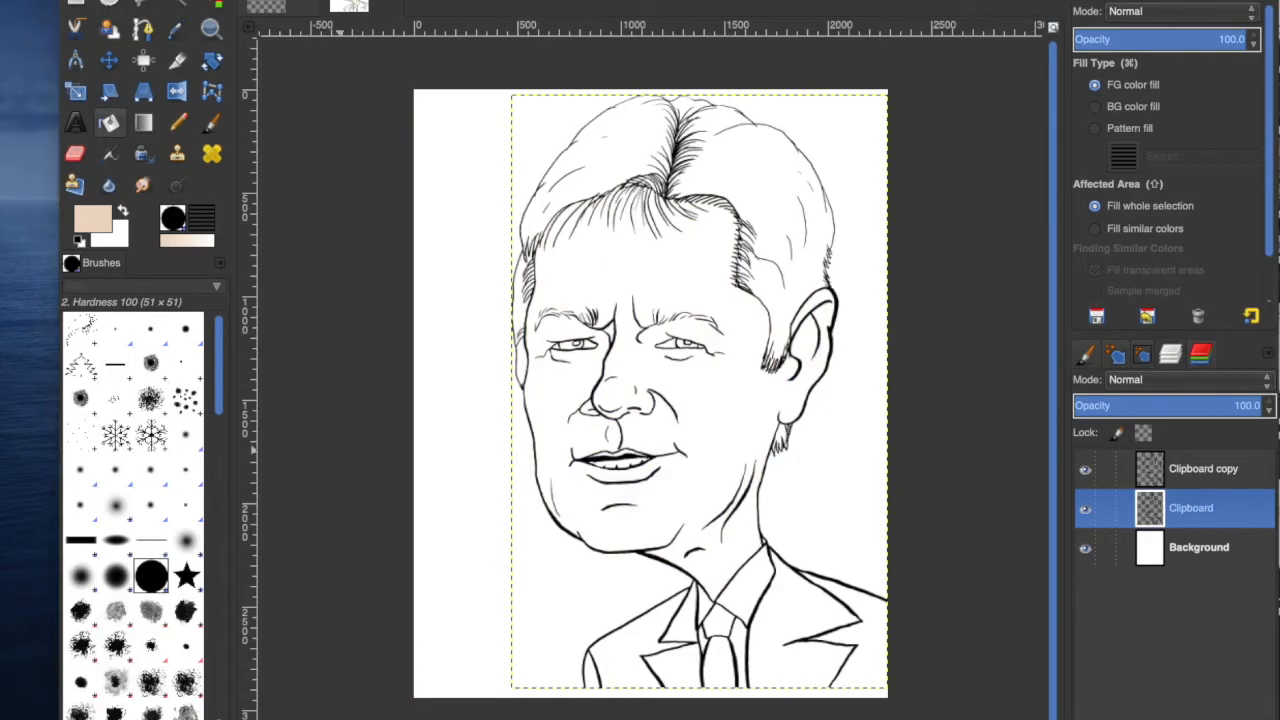
{"action": "left_click", "coordinate": [1086, 719]}
{"action": "left_click", "coordinate": [93, 219]}
{"action": "left_click", "coordinate": [1002, 405]}
{"action": "left_click_drag", "start_coordinate": [1159, 345], "coordinate": [1150, 369]}
{"action": "left_click", "coordinate": [1002, 401]}
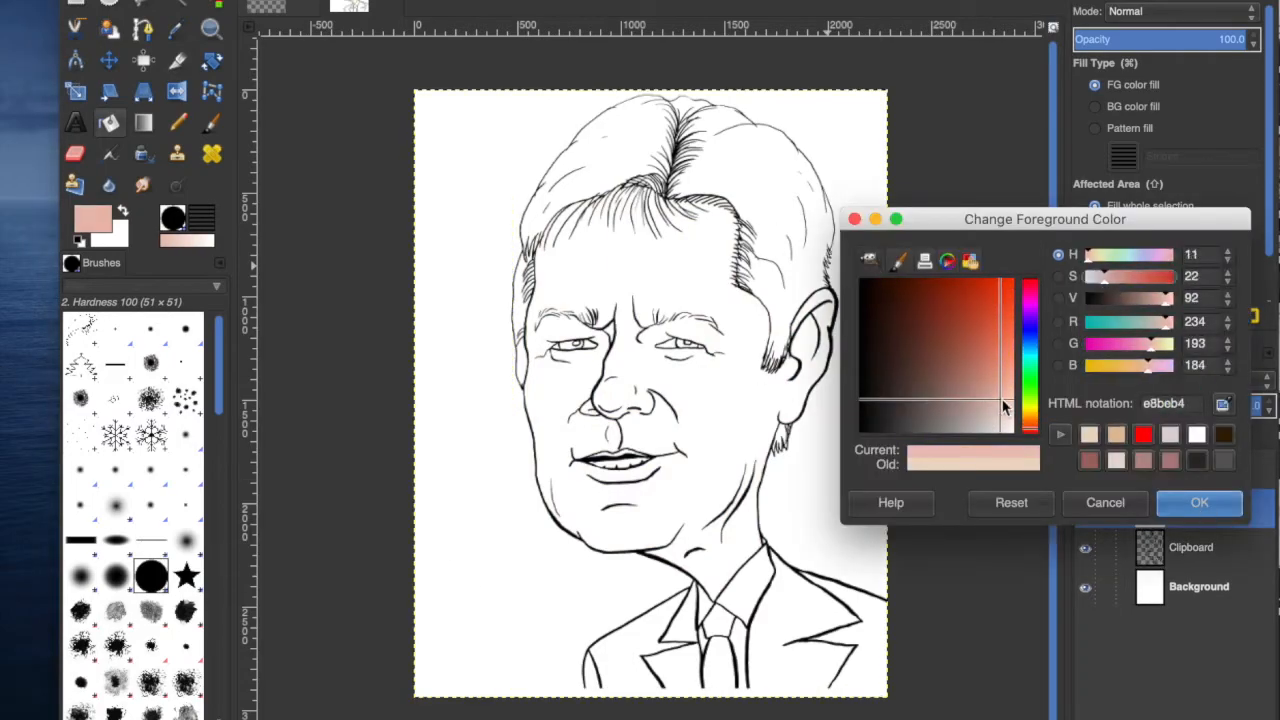
{"action": "left_click", "coordinate": [1199, 503]}
Select the face on the line-art layer and fill it with the new colour on the skin layer.
{"action": "left_click", "coordinate": [1191, 548]}
{"action": "left_click", "coordinate": [177, 4]}
{"action": "left_click", "coordinate": [677, 243]}
{"action": "left_click", "coordinate": [1180, 508]}
{"action": "left_click", "coordinate": [109, 122]}
{"action": "left_click", "coordinate": [687, 256]}
Change the foreground colour to the paler tone efd5ce and refill the face on the skin layer.
{"action": "left_click", "coordinate": [93, 219]}
{"action": "left_click", "coordinate": [1196, 481]}
{"action": "left_click", "coordinate": [93, 219]}
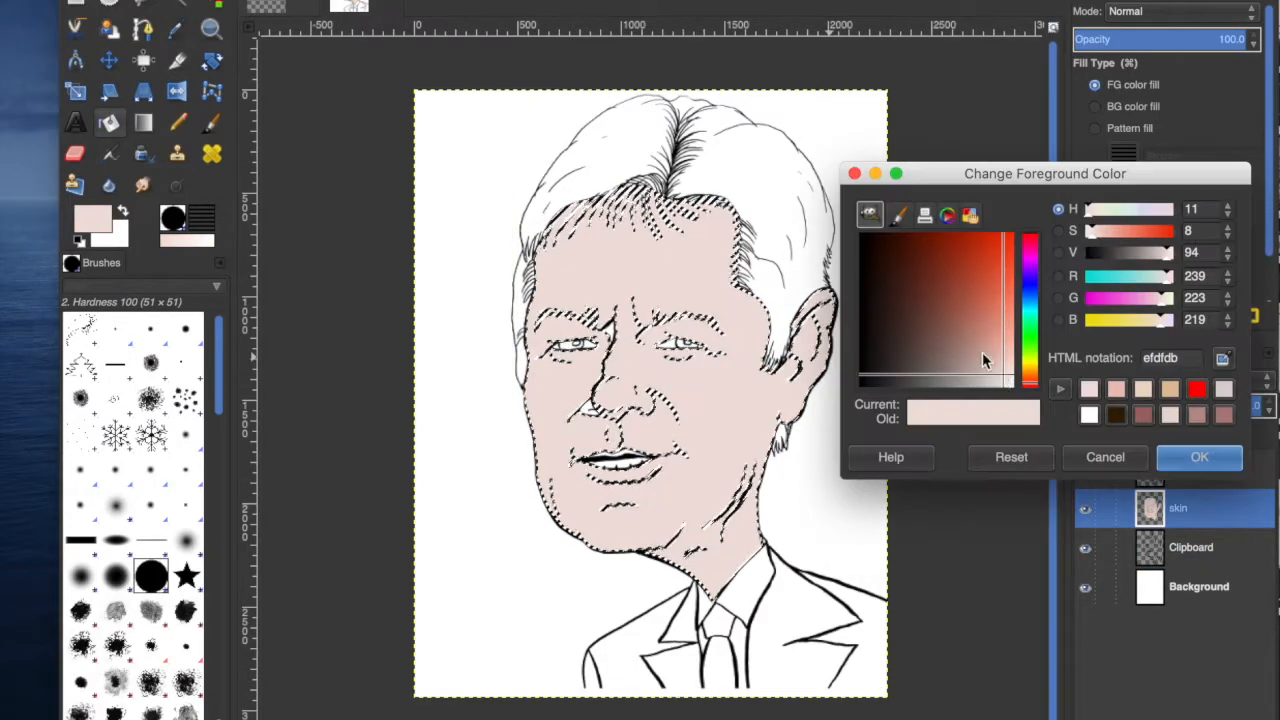
{"action": "left_click", "coordinate": [995, 367]}
{"action": "mouse_move", "coordinate": [993, 366]}
{"action": "left_mouse_down"}
{"action": "mouse_move", "coordinate": [1005, 350]}
{"action": "mouse_move", "coordinate": [1010, 365]}
{"action": "mouse_move", "coordinate": [1000, 360]}
{"action": "left_mouse_up"}
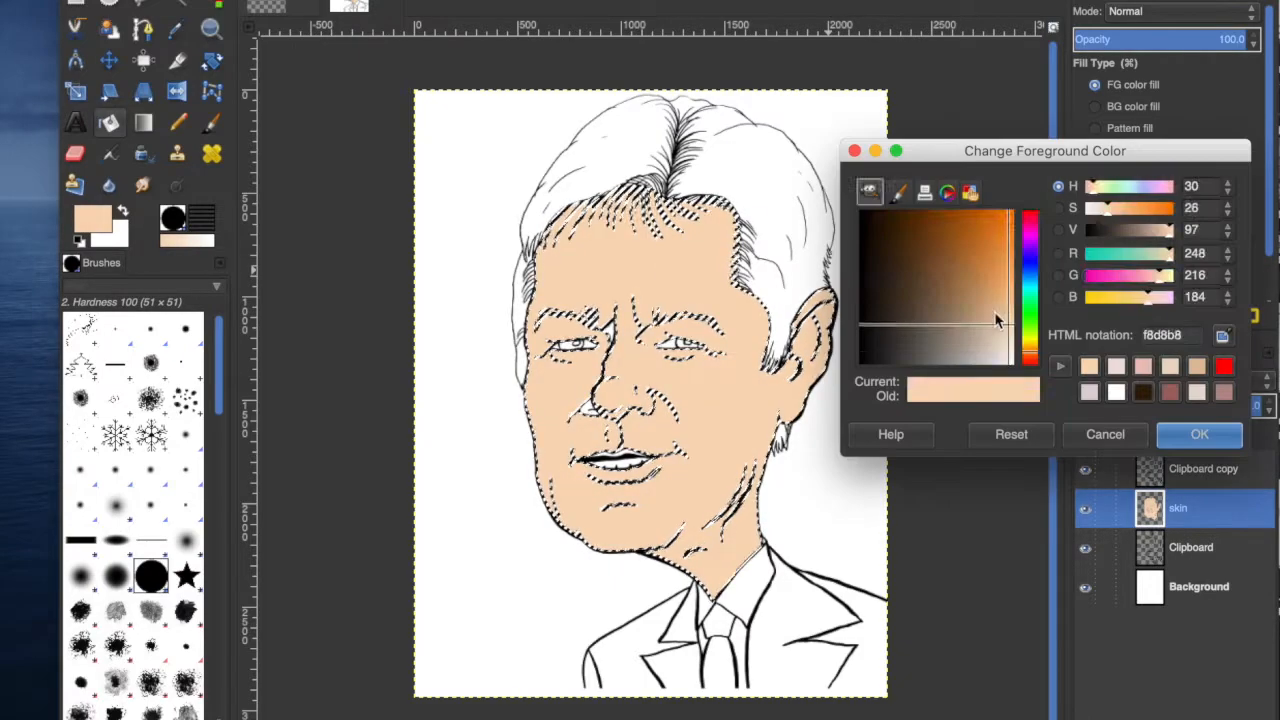
{"action": "left_click_drag", "start_coordinate": [1159, 277], "coordinate": [1143, 277]}
{"action": "left_click", "coordinate": [1006, 346]}
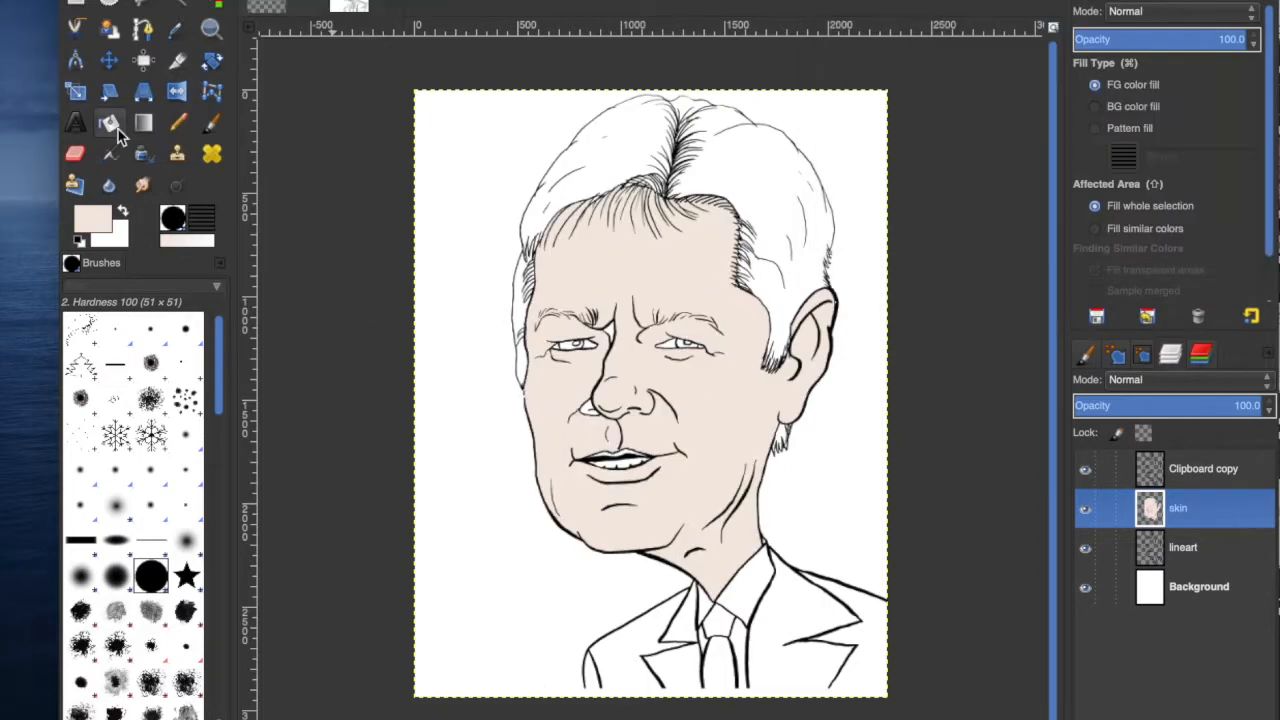
{"action": "left_click", "coordinate": [680, 297]}
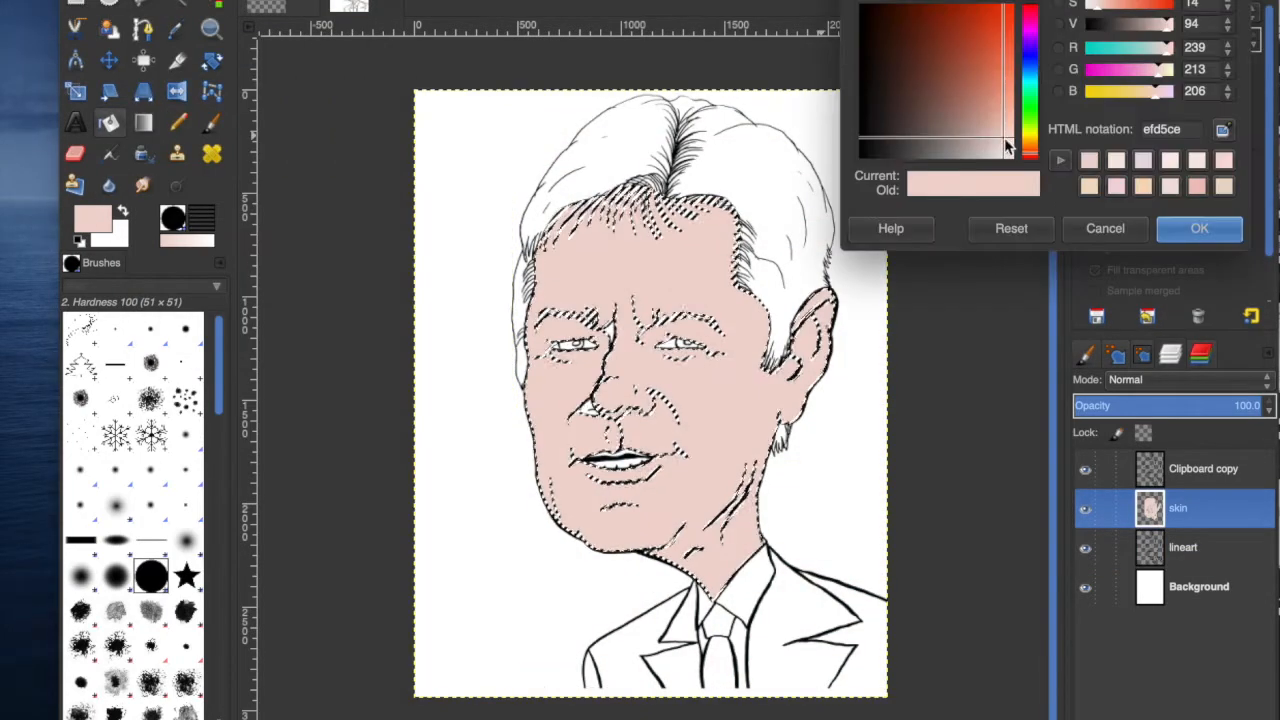
{"action": "left_click", "coordinate": [1192, 230]}
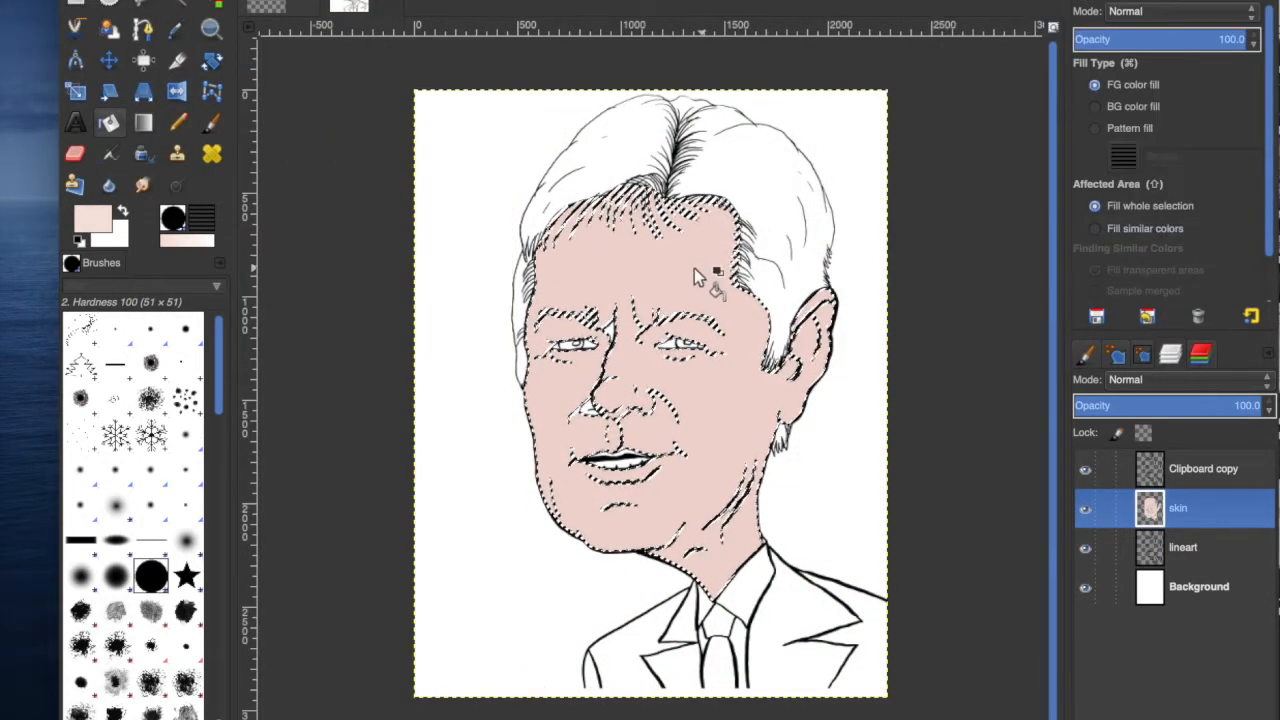
{"action": "left_click", "coordinate": [689, 265]}
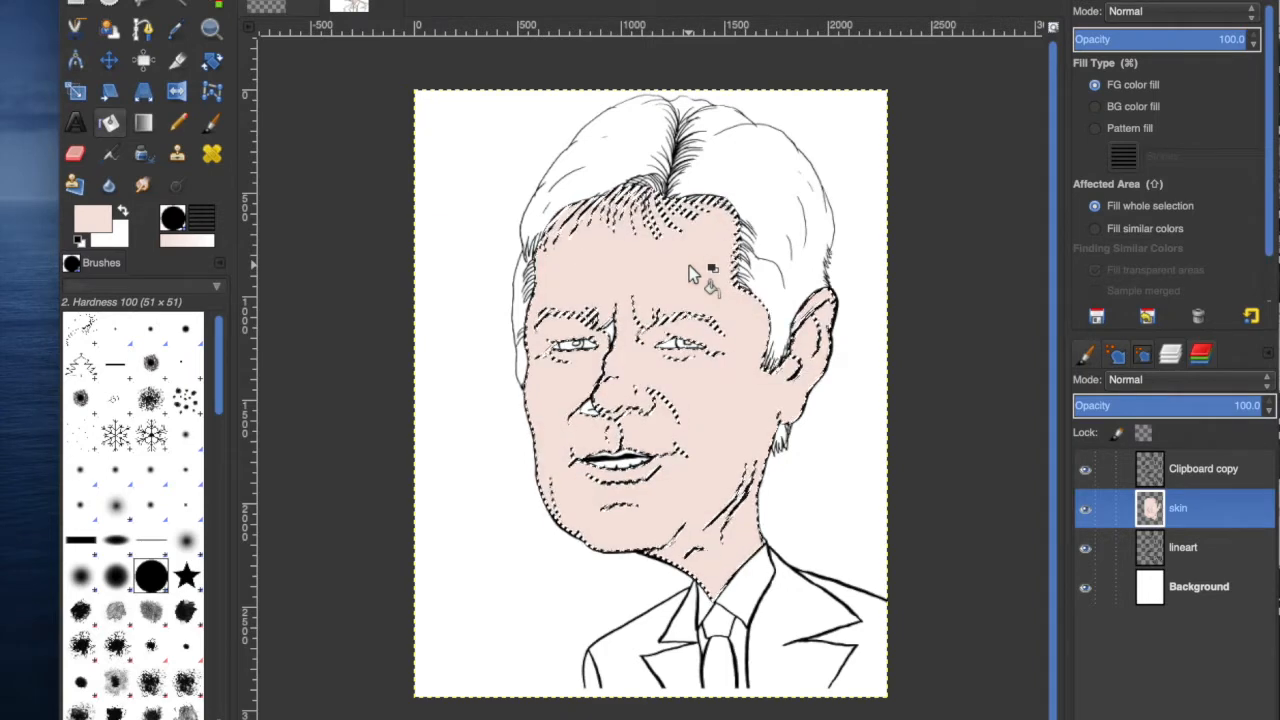
Reselect the face on the lineart layer with the Fuzzy Select tool and grow the selection.
{"action": "left_click", "coordinate": [1186, 547]}
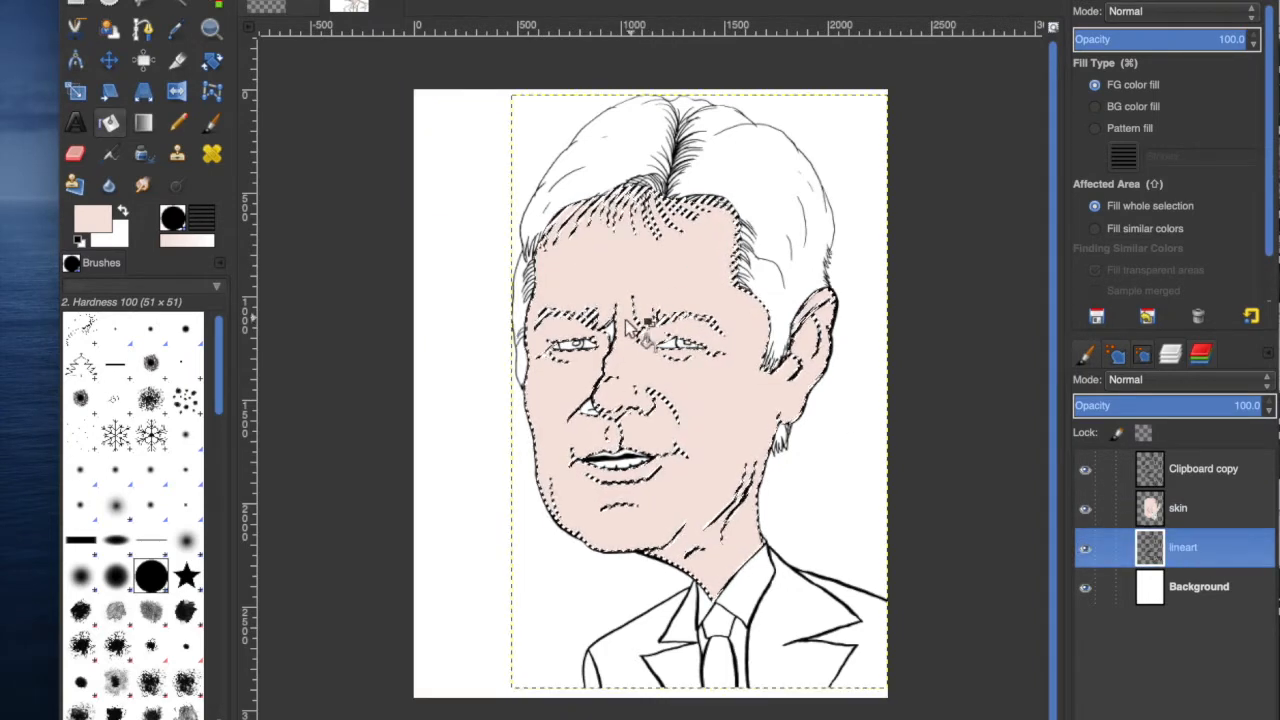
{"action": "left_click", "coordinate": [205, 0]}
{"action": "left_click", "coordinate": [215, 0]}
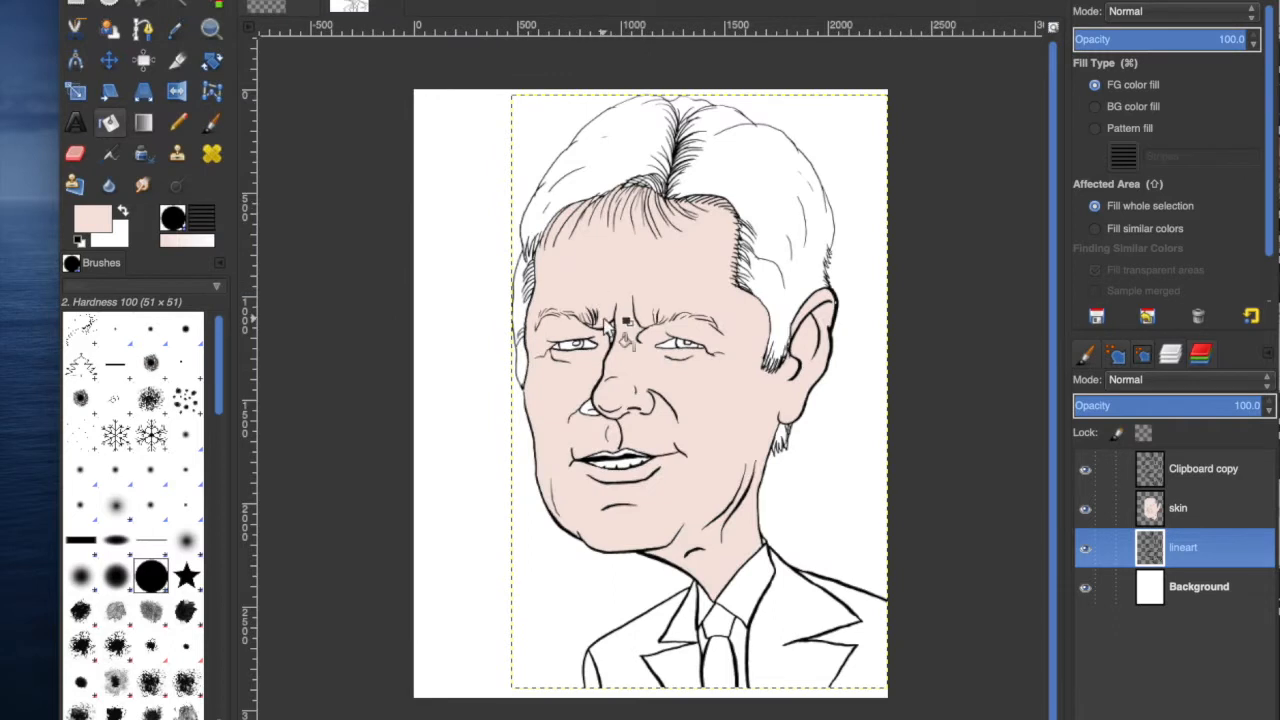
{"action": "key", "text": "u"}
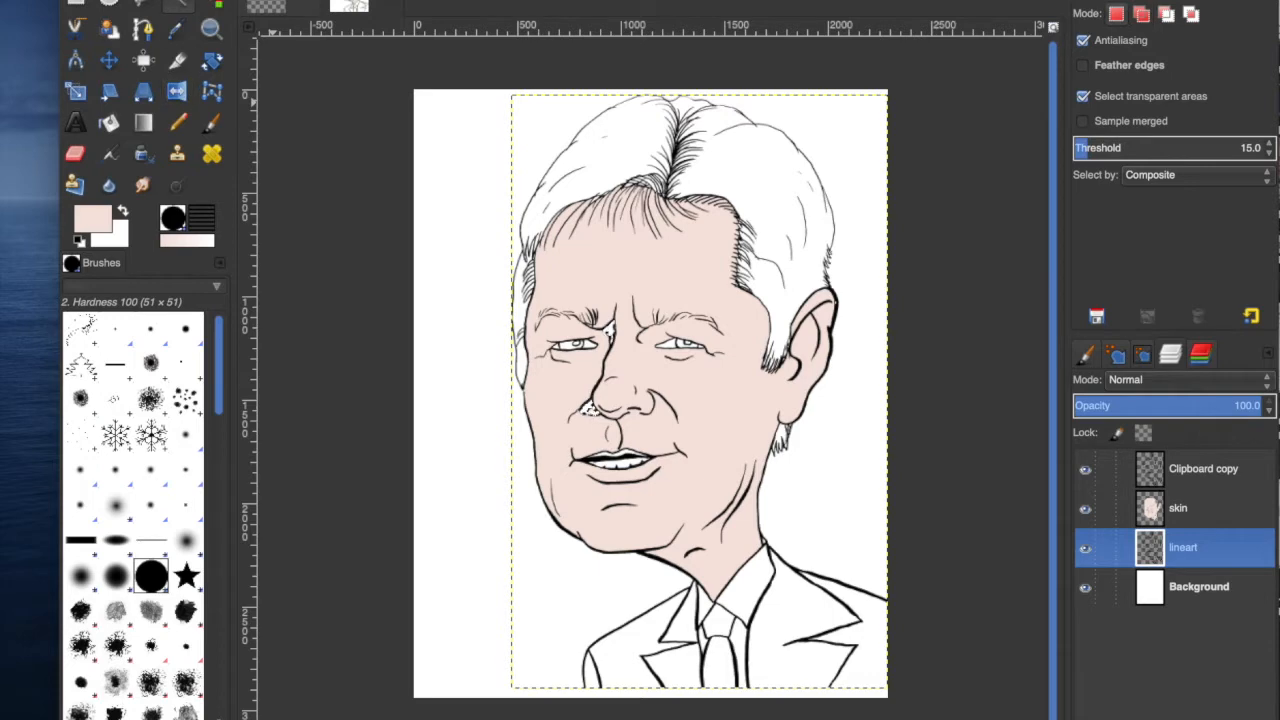
{"action": "left_click", "coordinate": [205, 0]}
{"action": "left_click", "coordinate": [242, 157]}
{"action": "left_click_drag", "start_coordinate": [101, 590], "coordinate": [895, 447]}
{"action": "left_click", "coordinate": [882, 552]}
Return to the skin layer with the Bucket Fill tool and clear the selection.
{"action": "key", "text": "shift+b"}
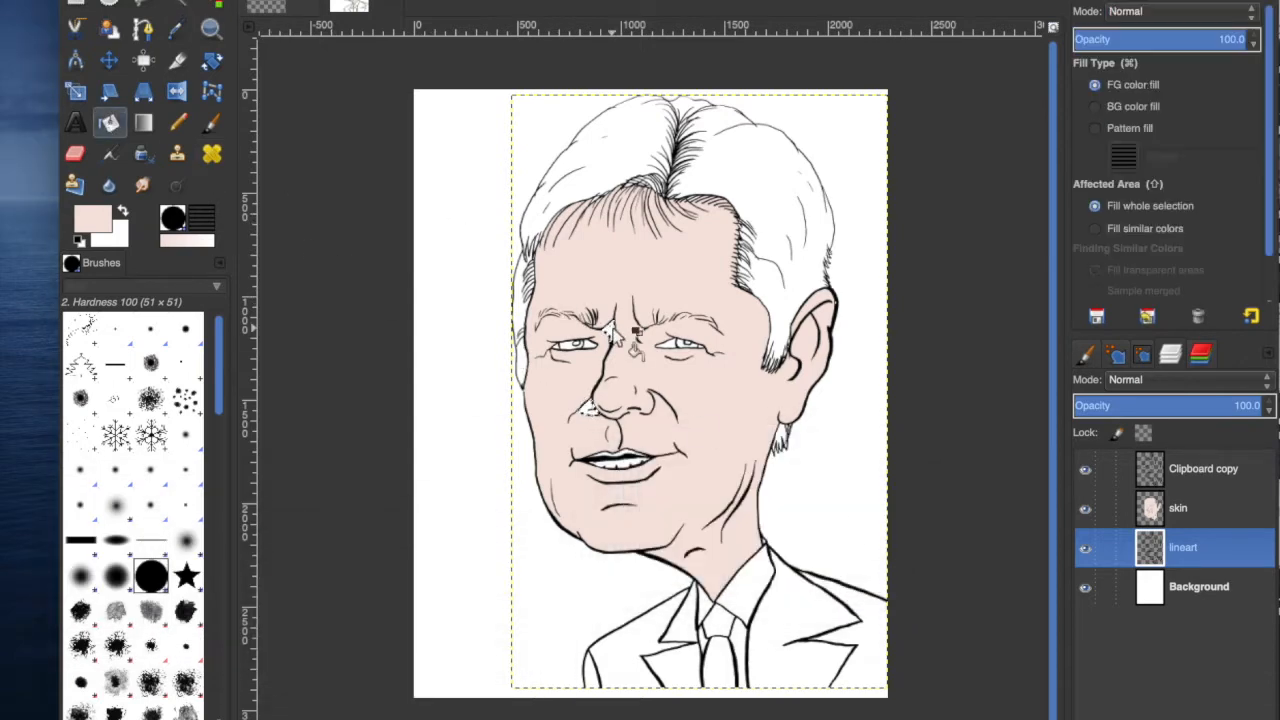
{"action": "left_click", "coordinate": [205, 1]}
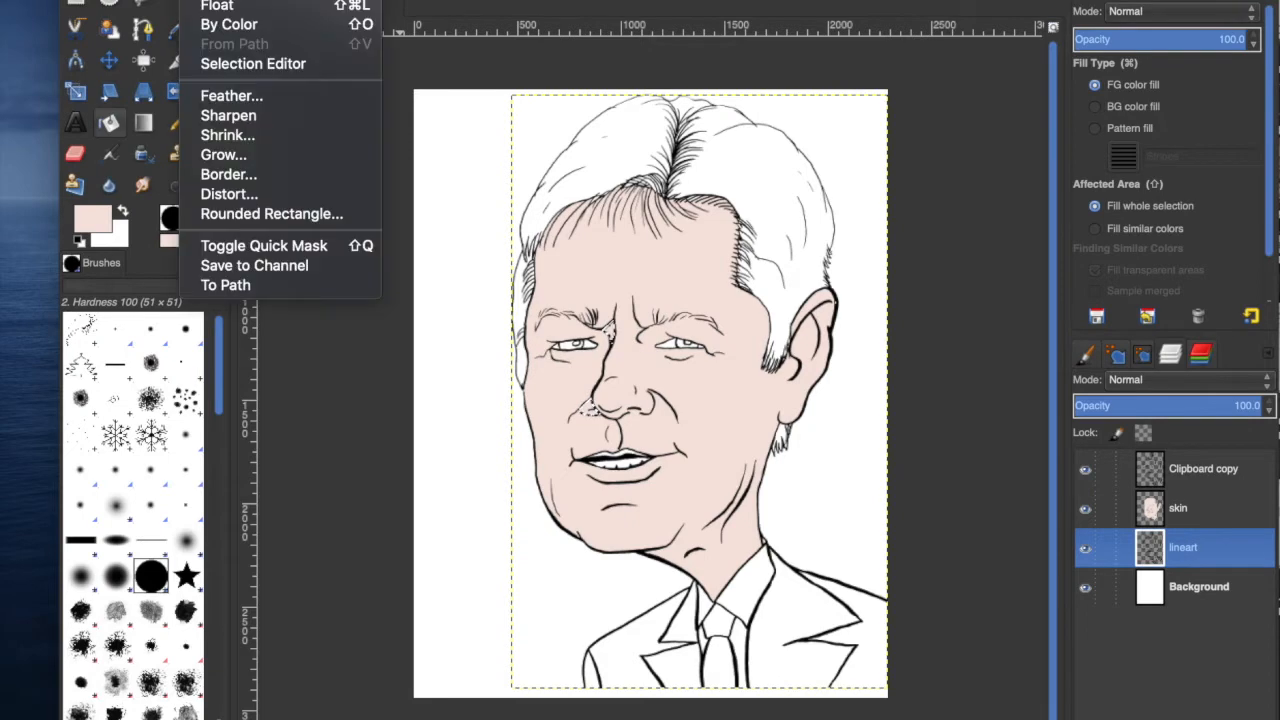
{"action": "left_click", "coordinate": [152, 1]}
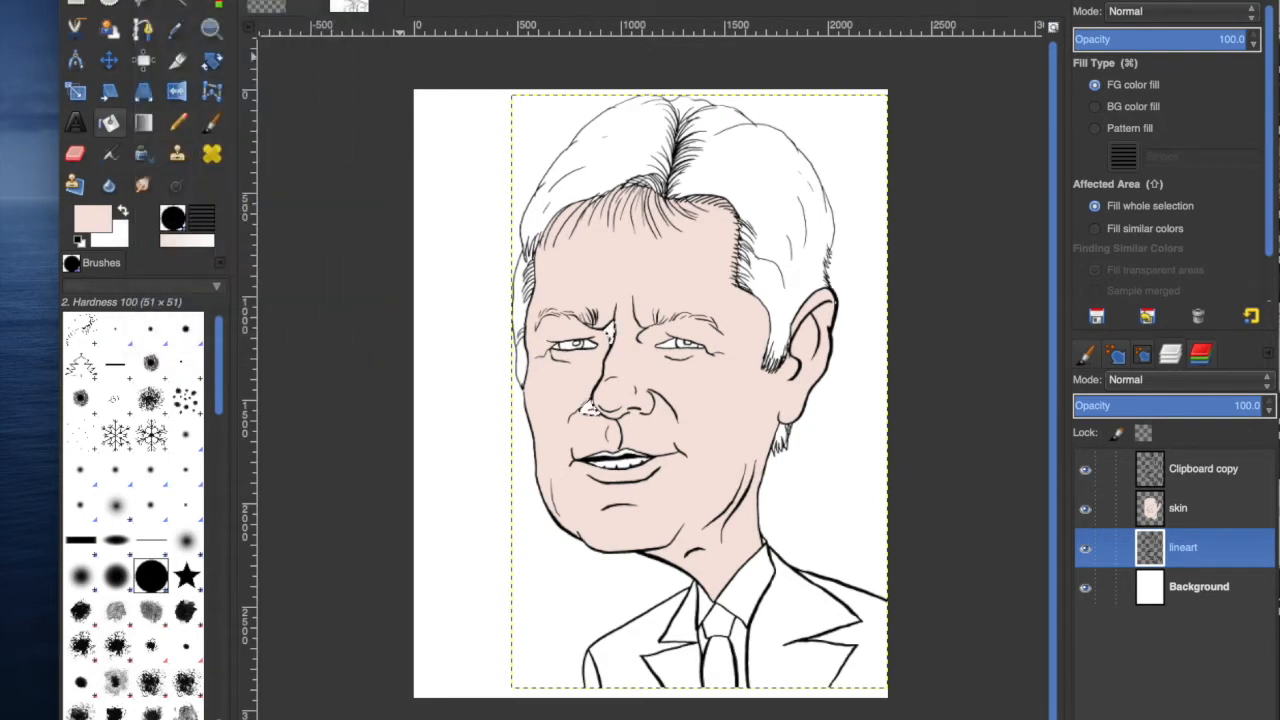
{"action": "left_click", "coordinate": [1183, 510]}
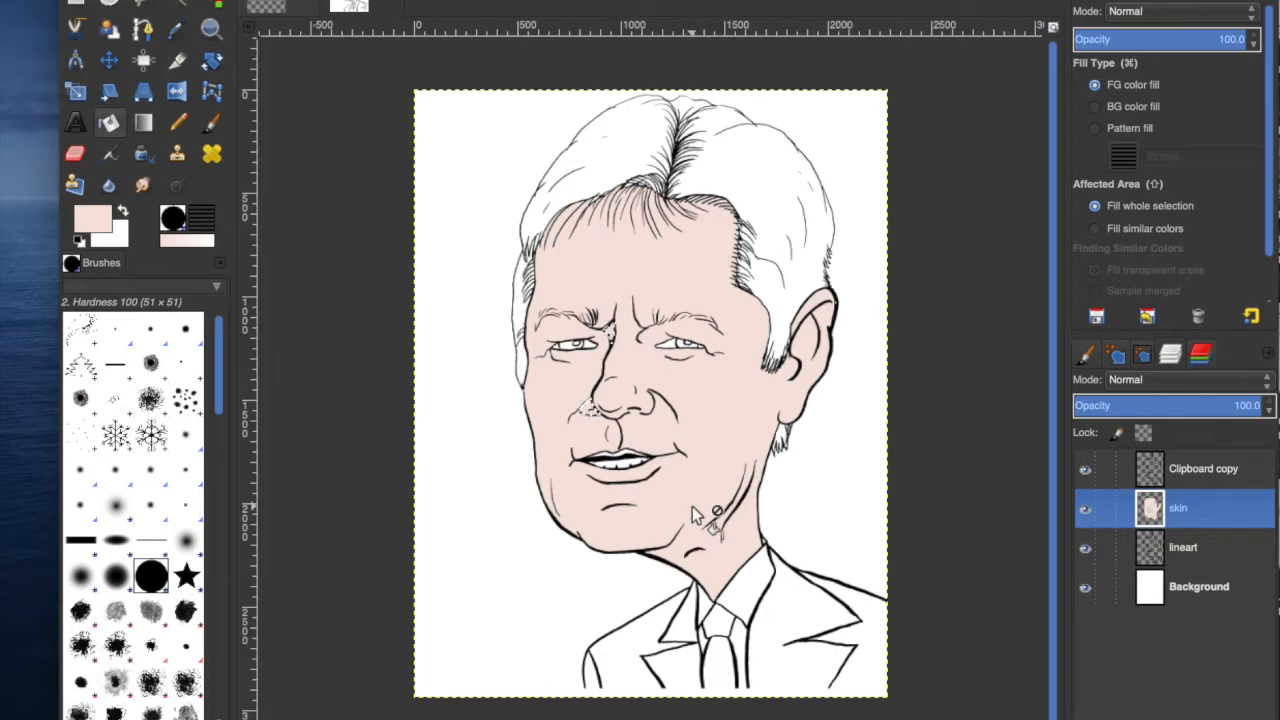
{"action": "left_click", "coordinate": [205, 1]}
{"action": "left_click", "coordinate": [217, 1]}
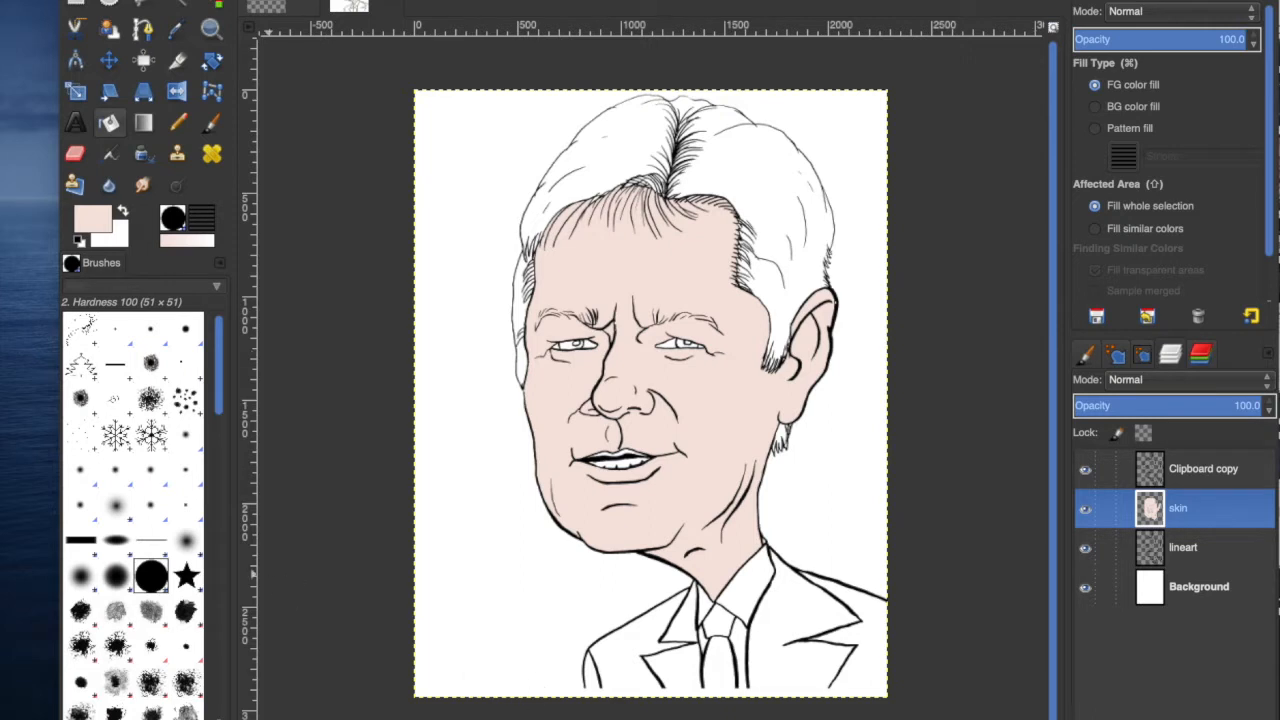
Create the Hair layer above the skin layer and set the foreground colour to the grey b5b1b0.
{"action": "key", "text": "Return"}
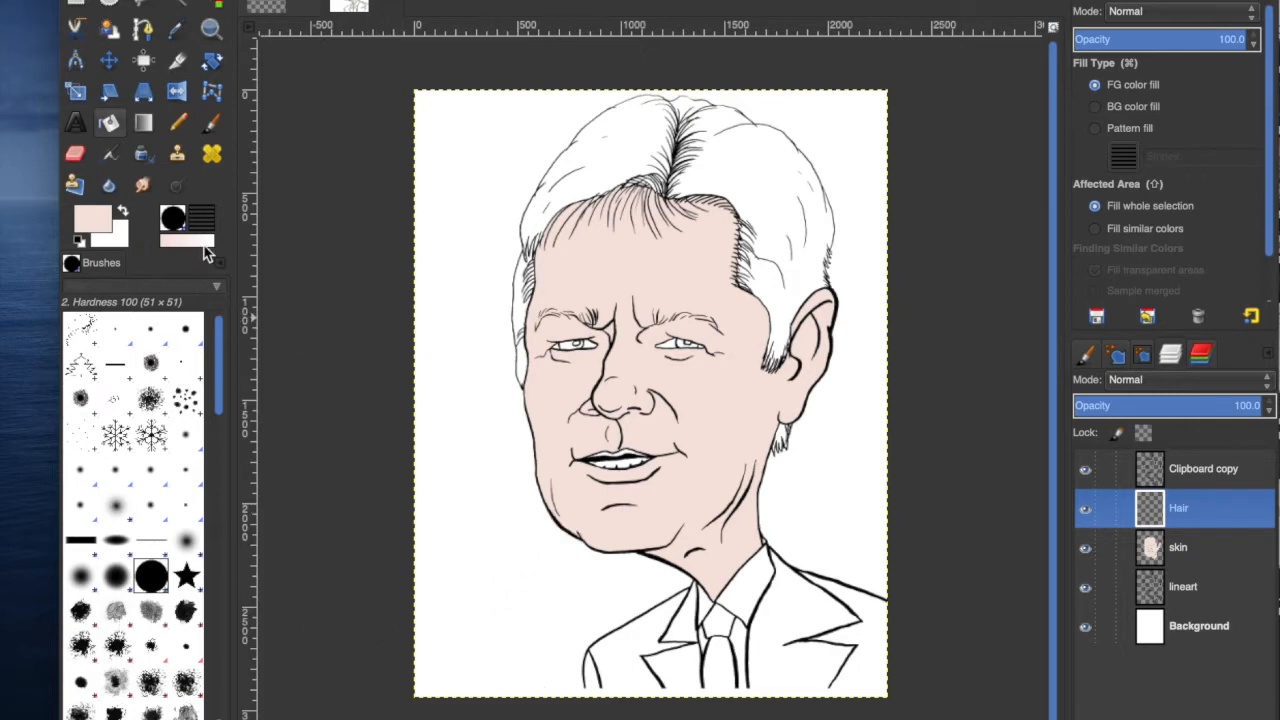
{"action": "left_click", "coordinate": [93, 218]}
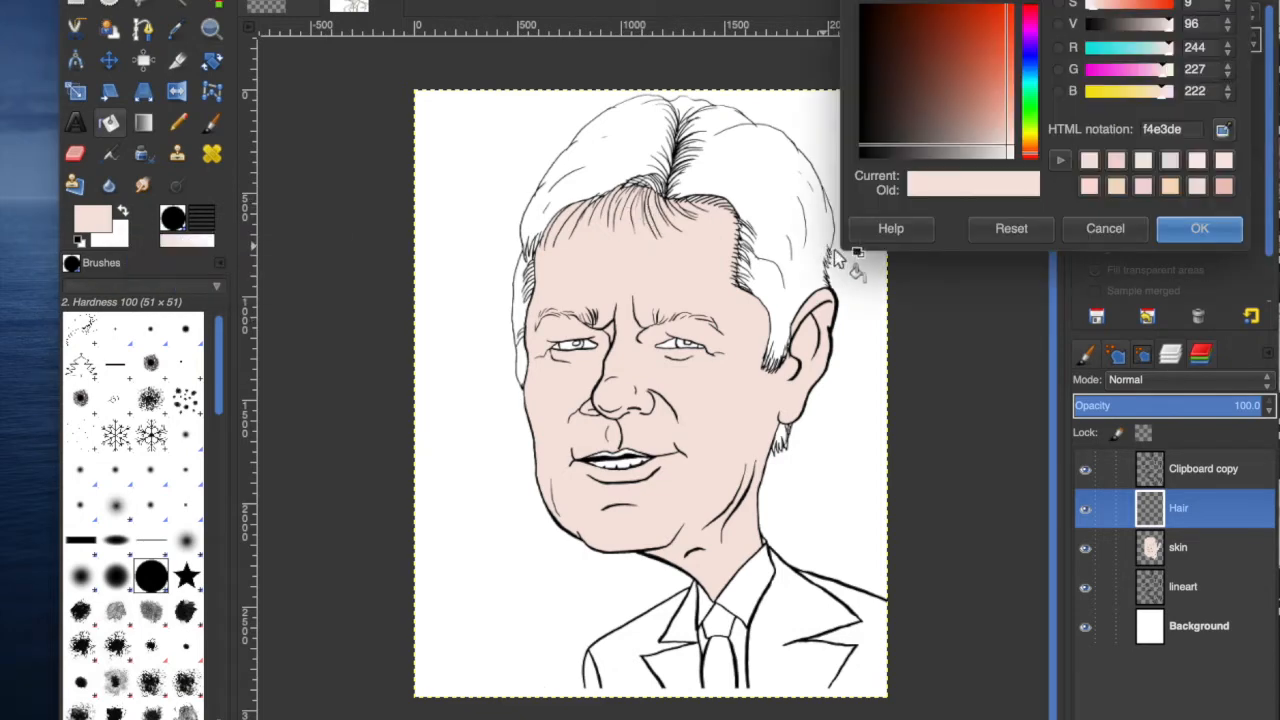
{"action": "left_click", "coordinate": [1197, 187]}
{"action": "mouse_move", "coordinate": [1005, 152]}
{"action": "left_mouse_down"}
{"action": "mouse_move", "coordinate": [942, 146]}
{"action": "mouse_move", "coordinate": [966, 152]}
{"action": "mouse_move", "coordinate": [960, 162]}
{"action": "left_mouse_up"}
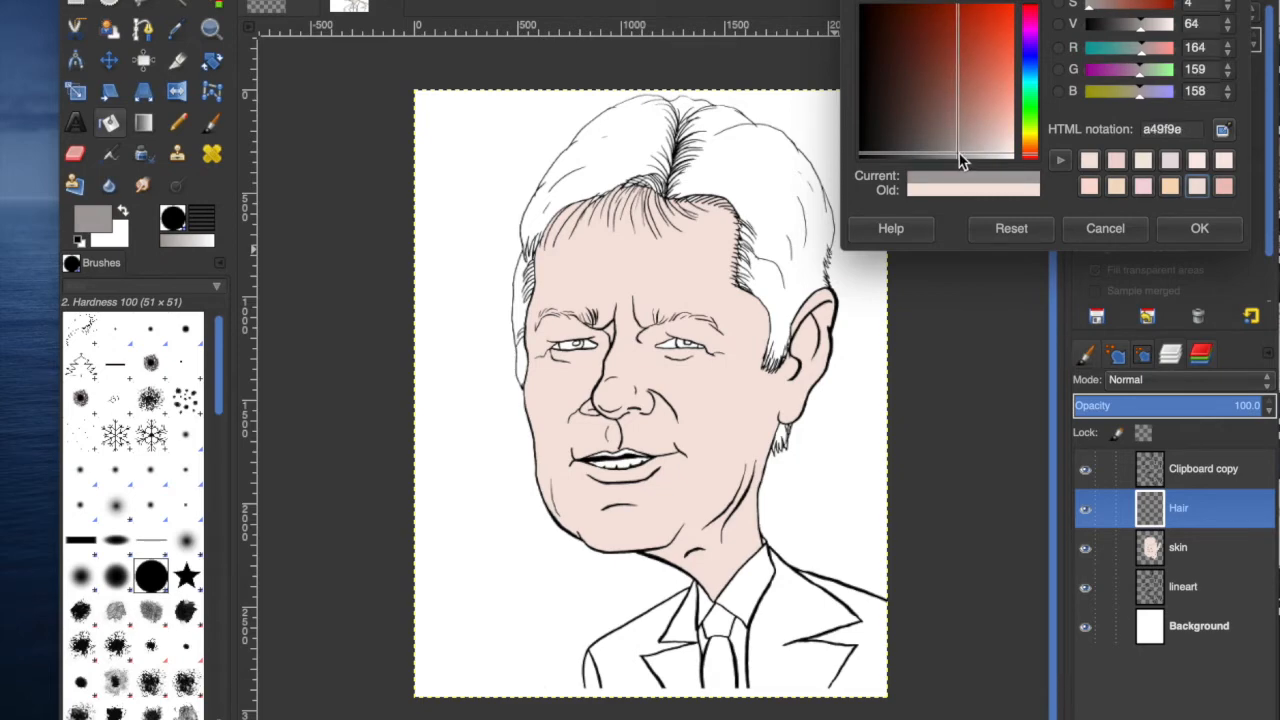
{"action": "left_click_drag", "start_coordinate": [959, 156], "coordinate": [970, 157]}
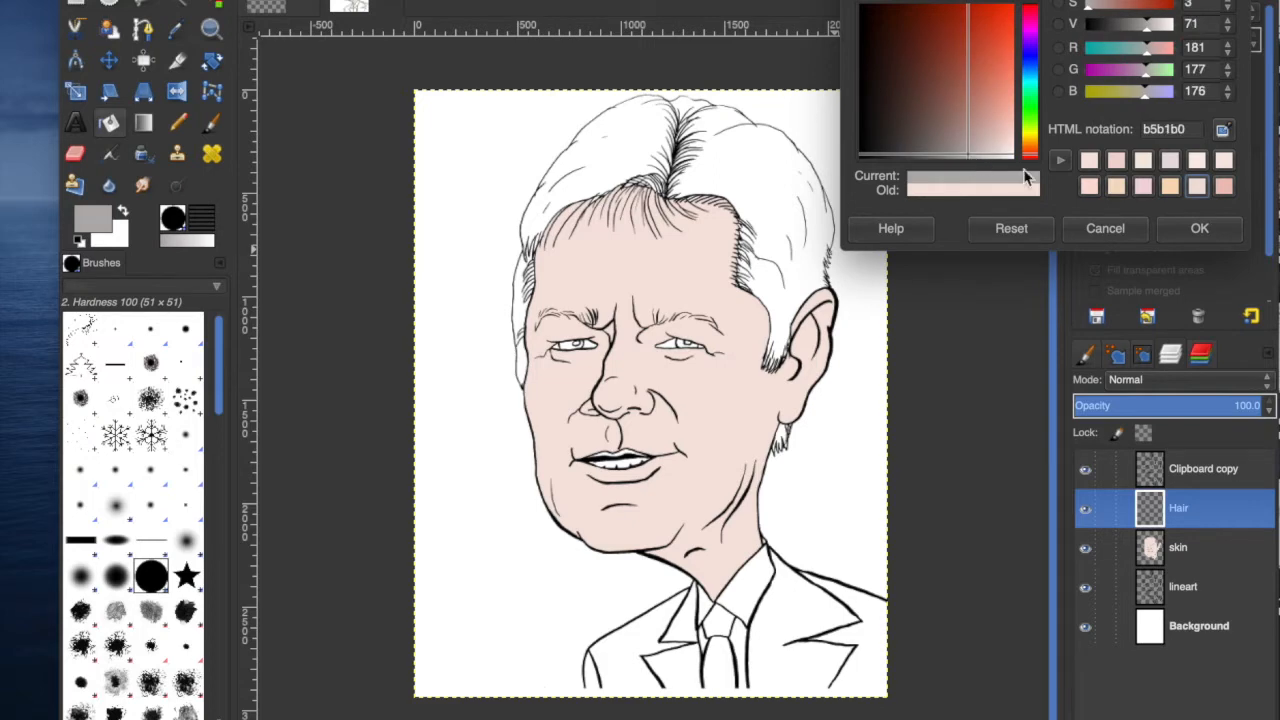
{"action": "left_click", "coordinate": [1195, 229]}
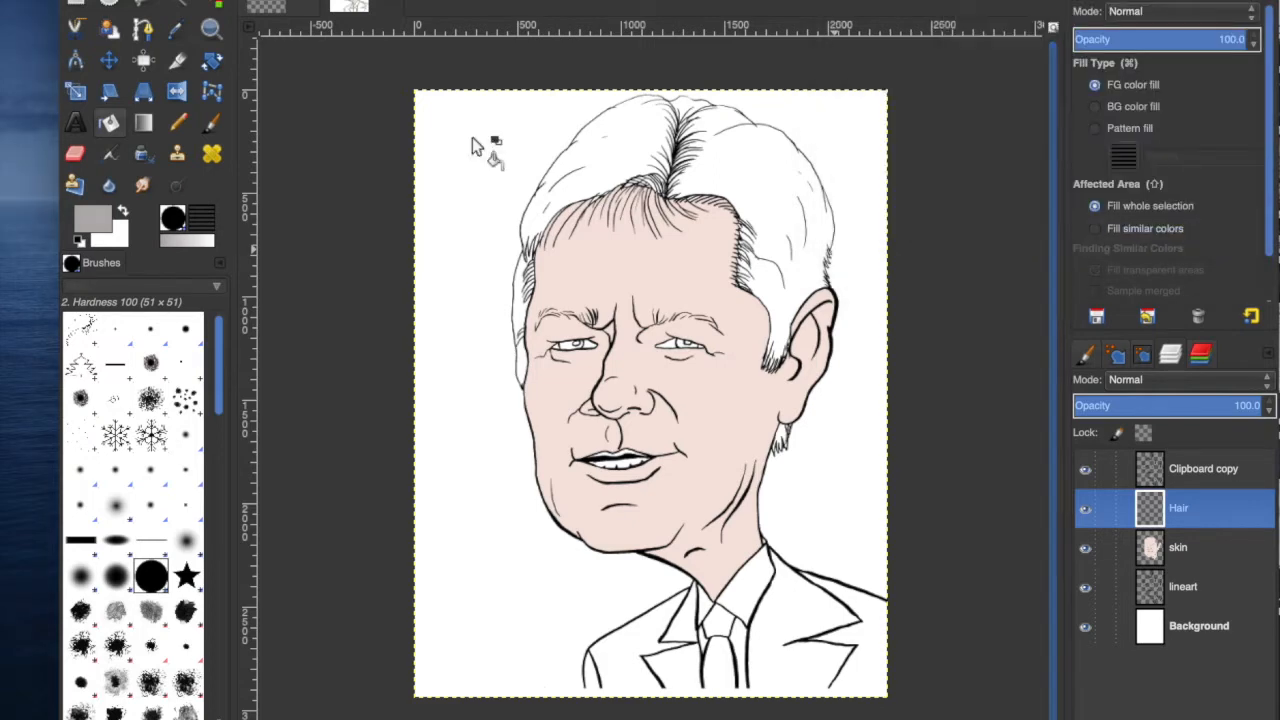
Select the left hair region of the line art on the lineart layer with the Fuzzy Select tool.
{"action": "left_click", "coordinate": [176, 6]}
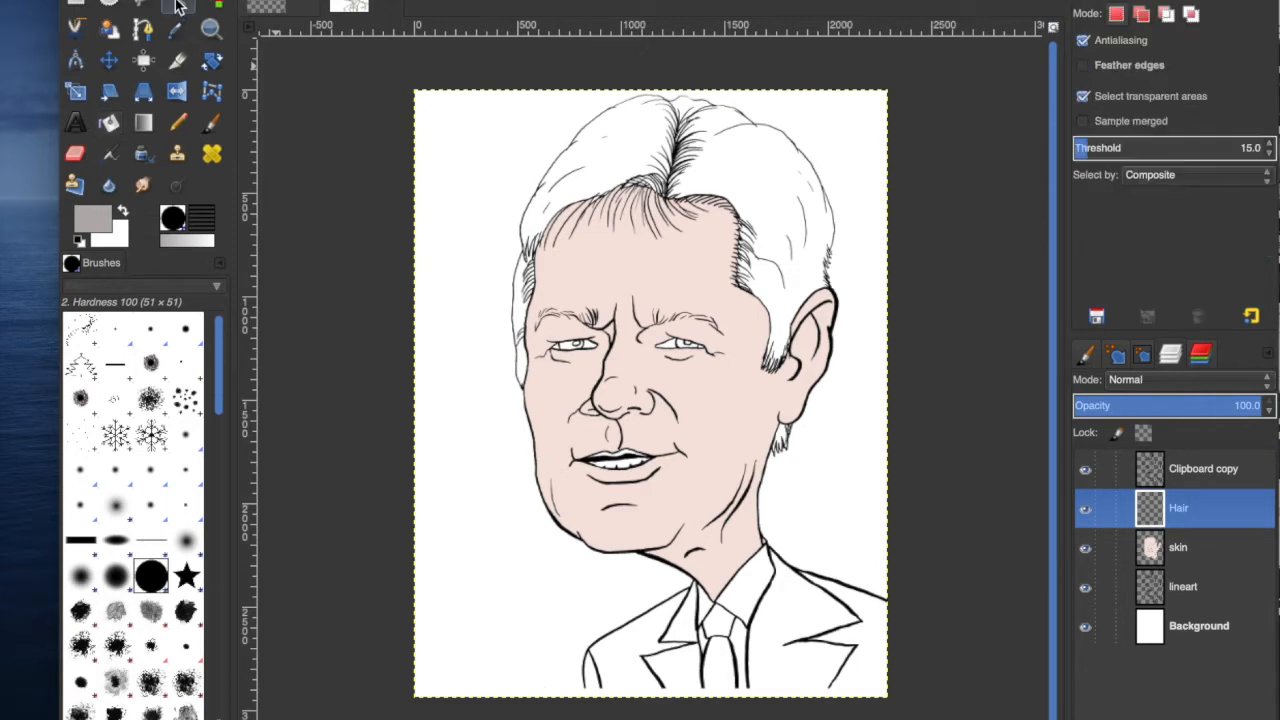
{"action": "left_click", "coordinate": [1181, 596]}
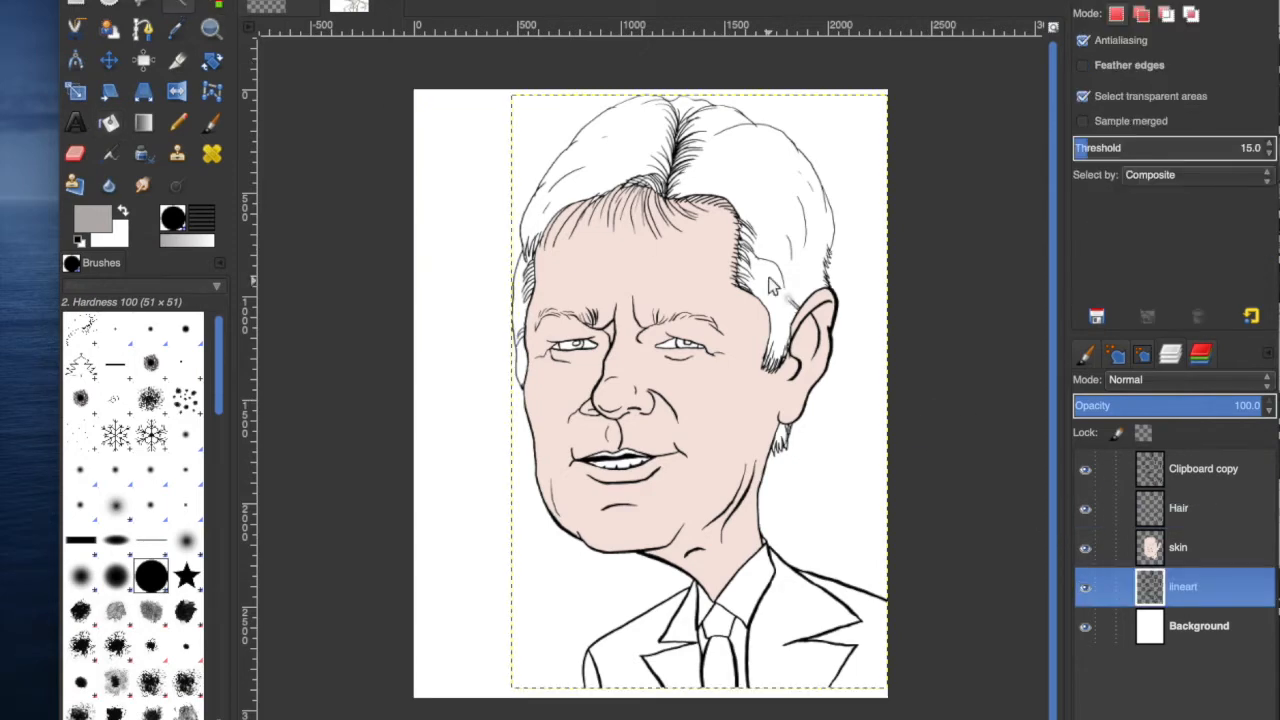
{"action": "left_click", "coordinate": [757, 195]}
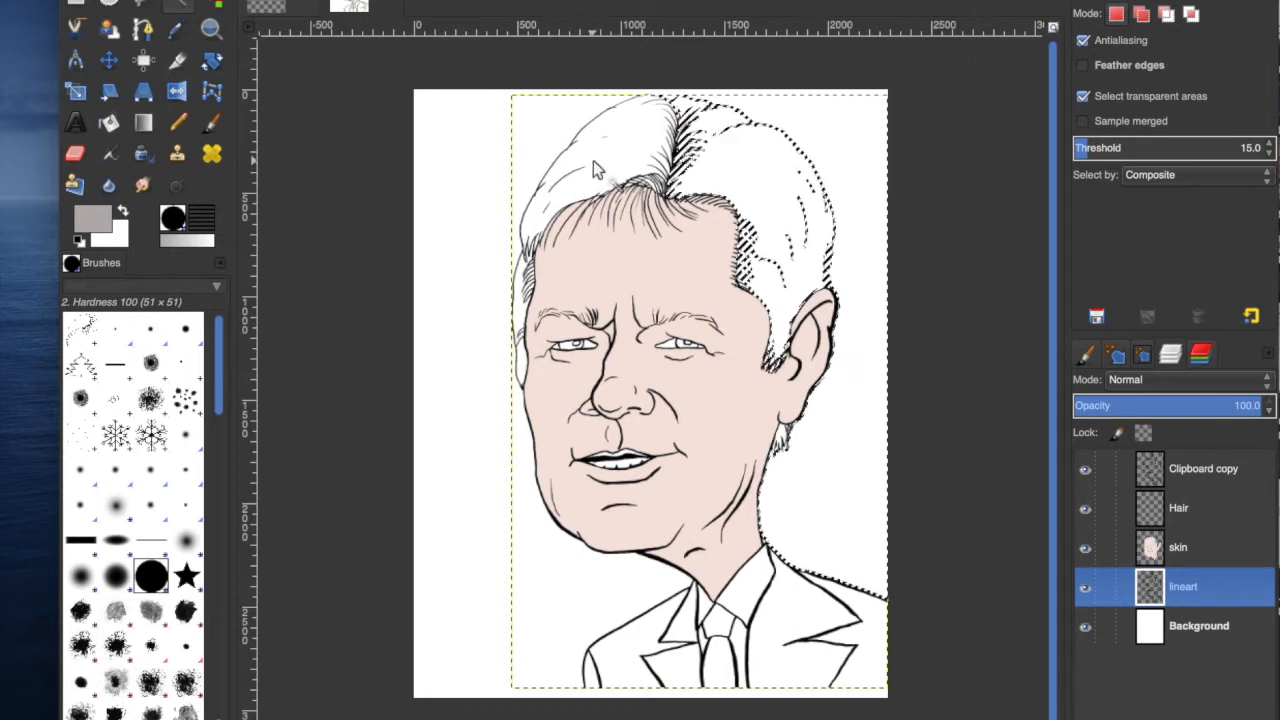
{"action": "left_click", "coordinate": [207, 1]}
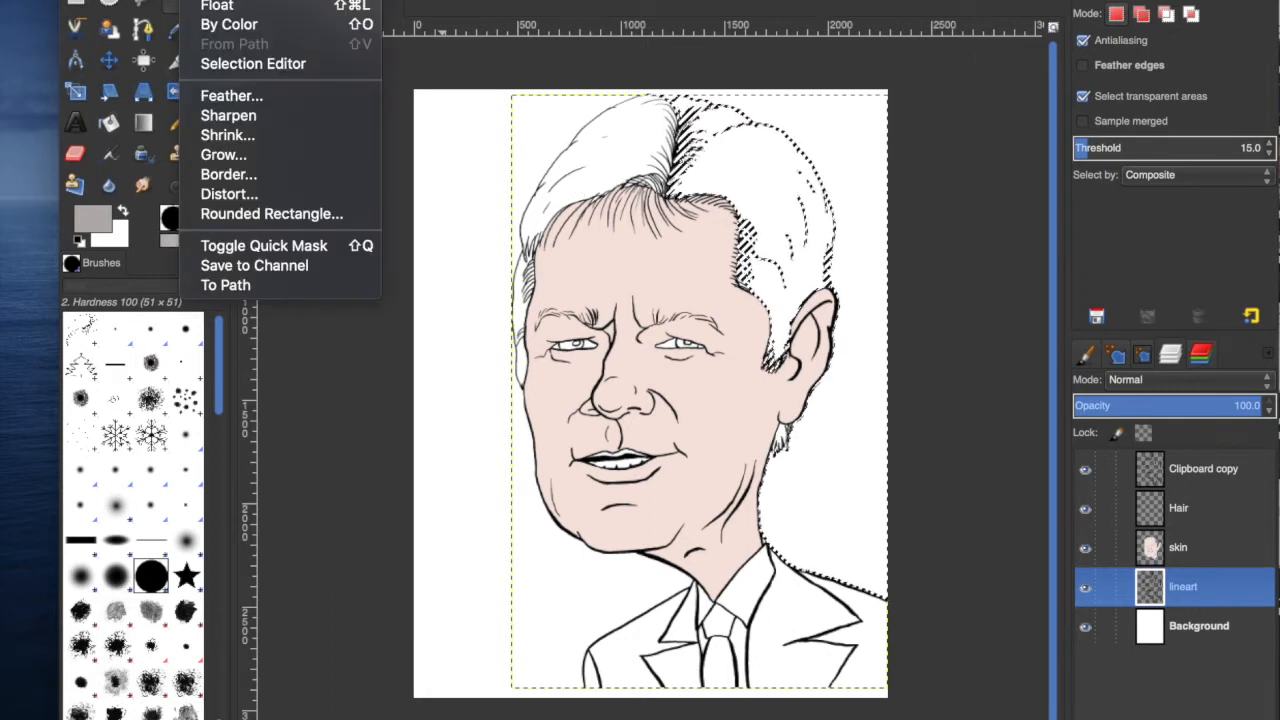
{"action": "left_click", "coordinate": [217, 1]}
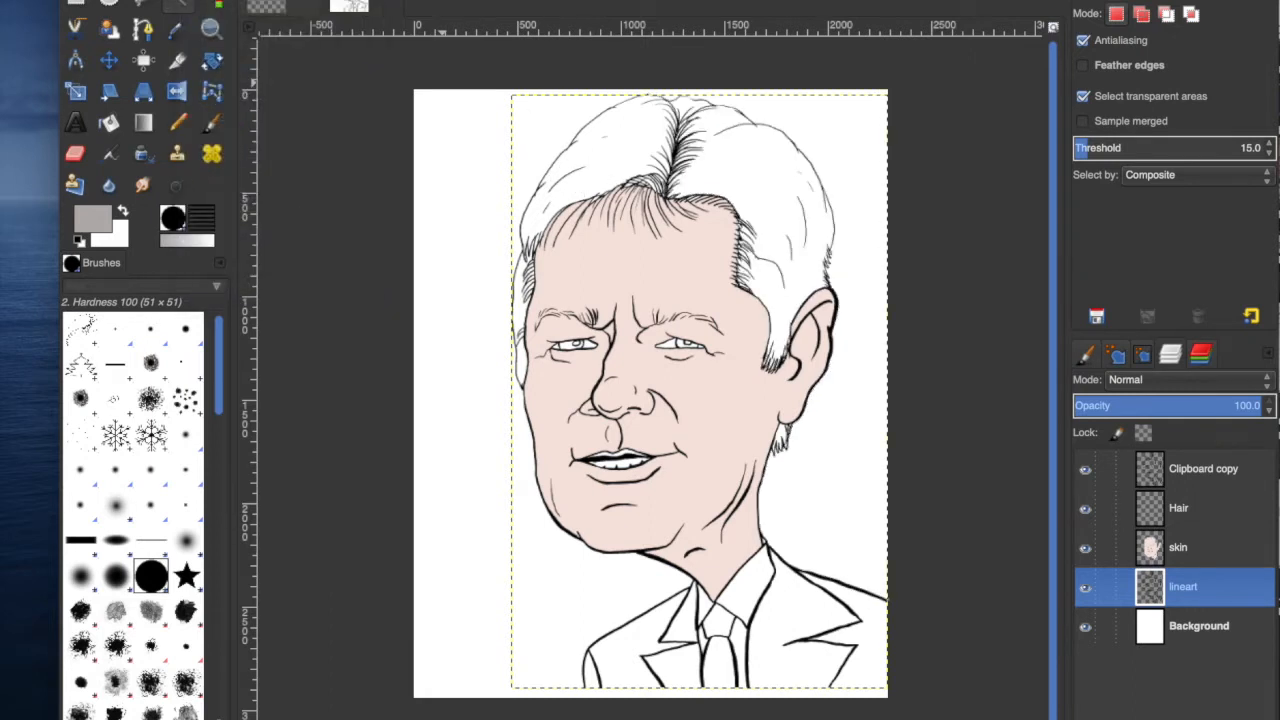
{"action": "left_click", "coordinate": [620, 153]}
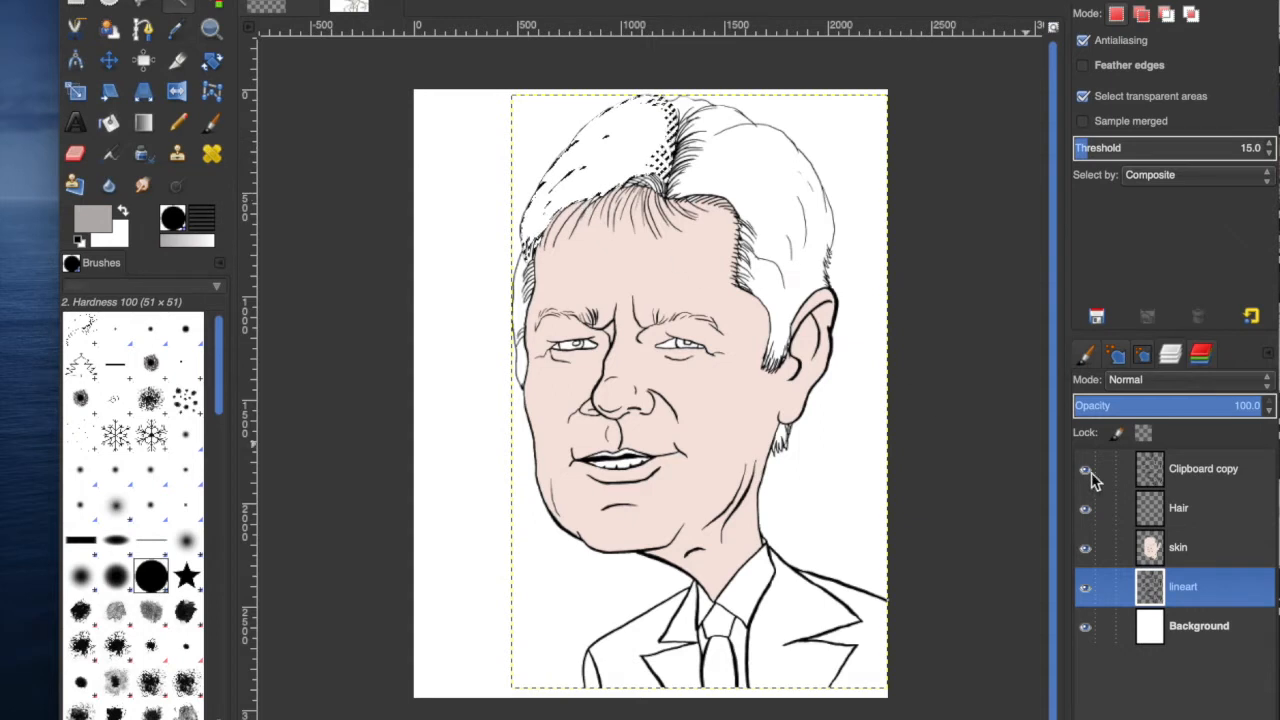
Fill the selected hair region with the grey on the Hair layer using the Bucket Fill tool.
{"action": "left_click", "coordinate": [1179, 508]}
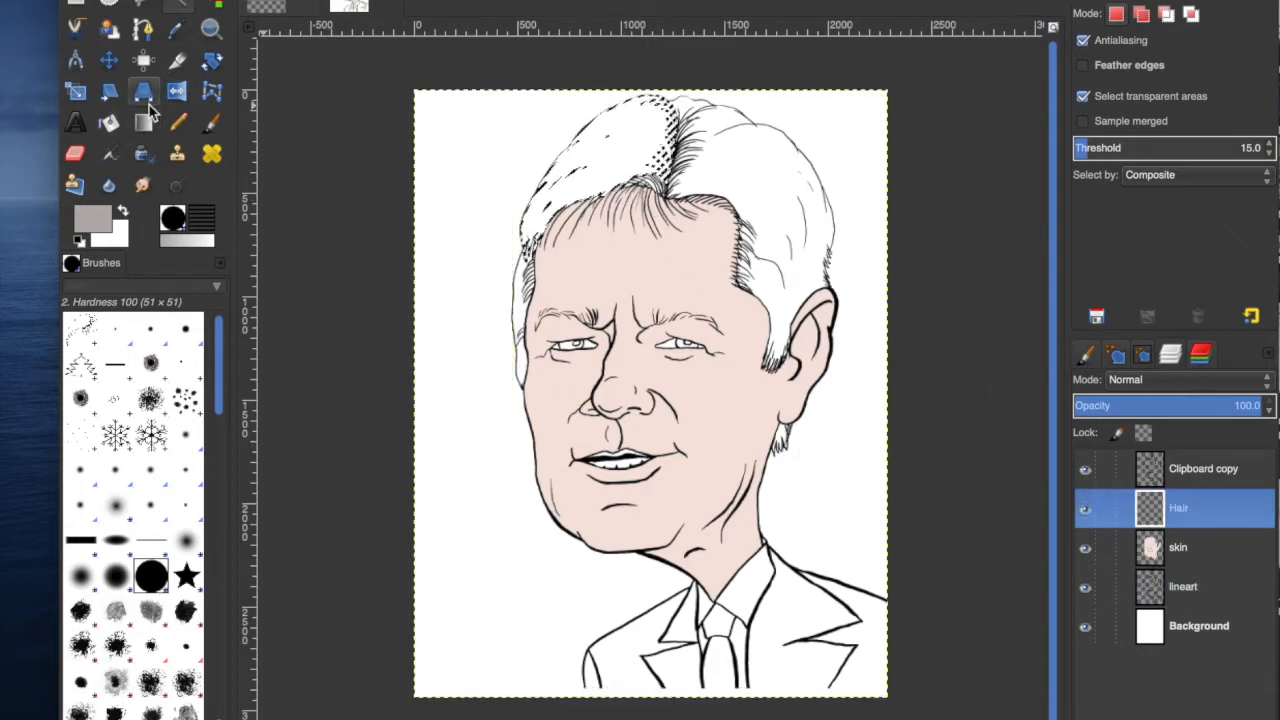
{"action": "left_click", "coordinate": [109, 122]}
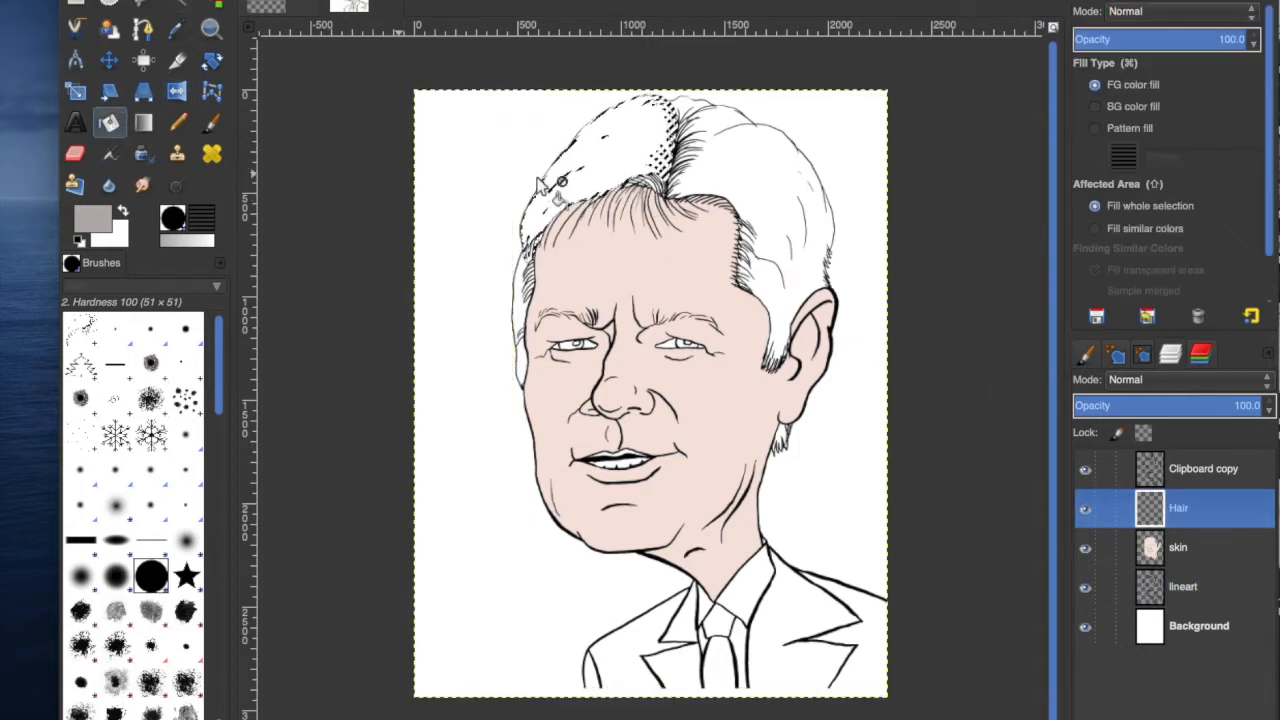
{"action": "left_click", "coordinate": [627, 149]}
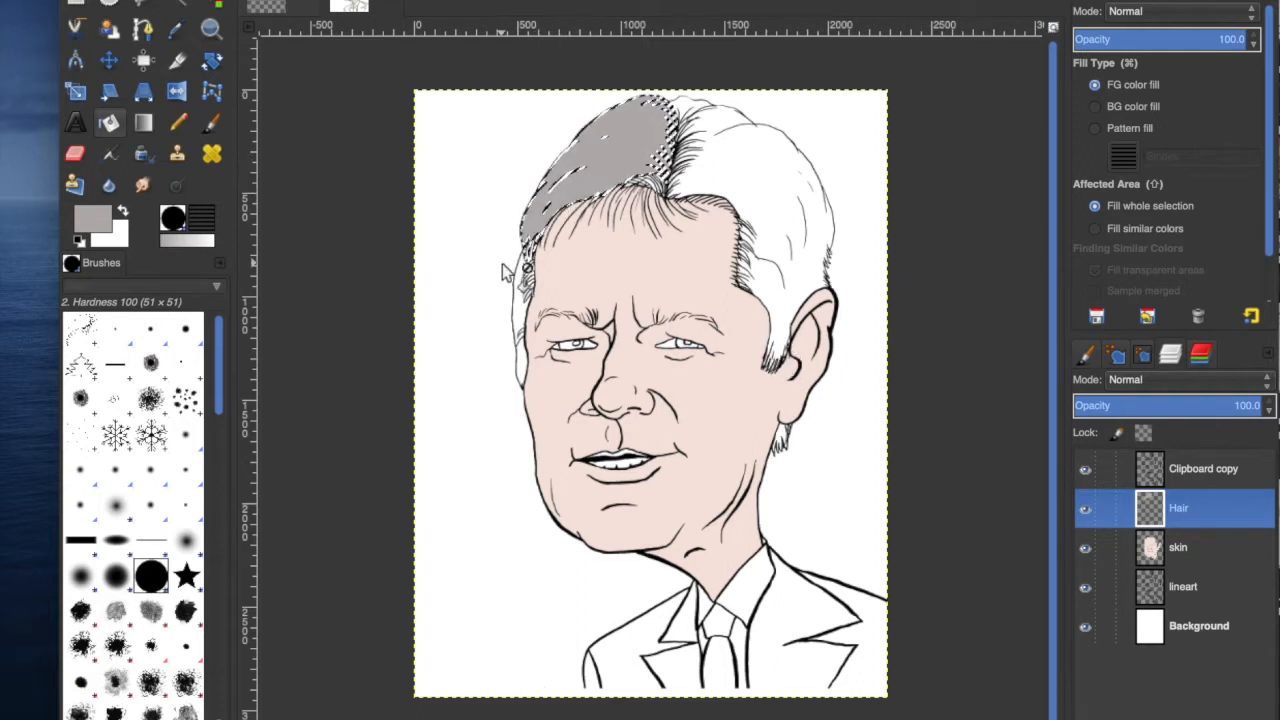
Fuzzy-select the left sideburn on the lineart layer, grow the selection, and fill it grey on the Hair layer.
{"action": "left_click", "coordinate": [184, 9]}
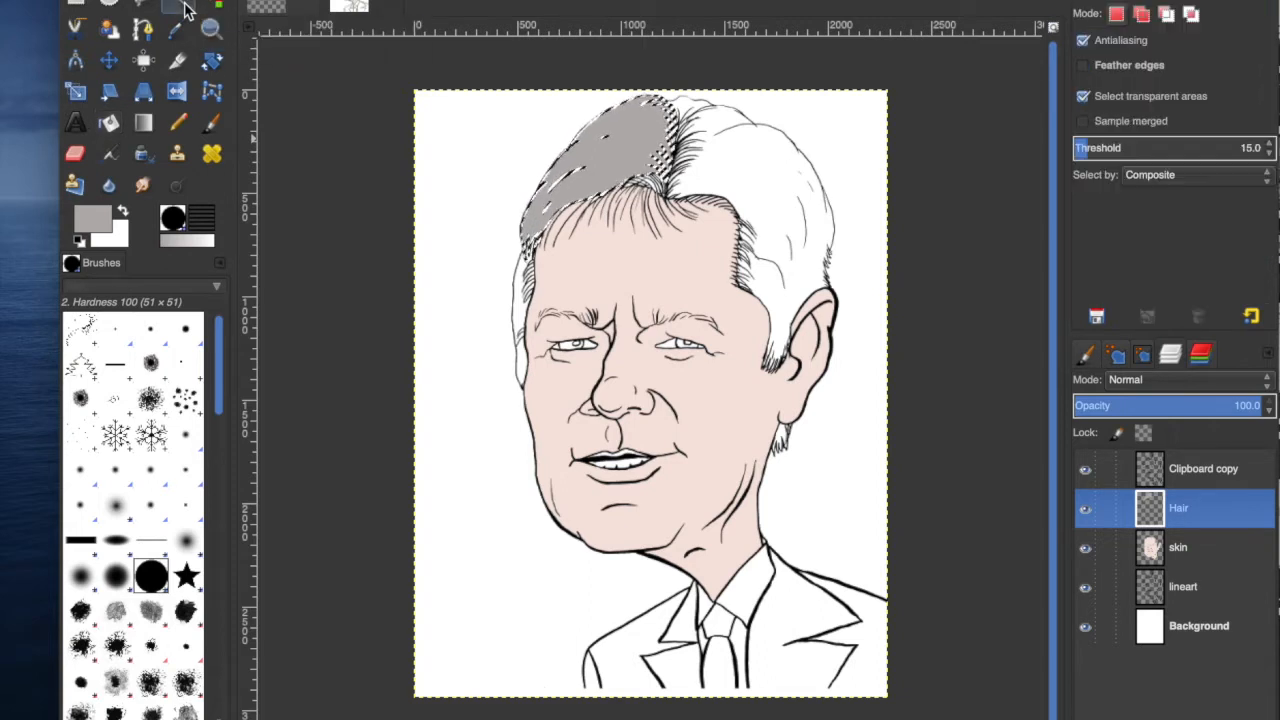
{"action": "left_click", "coordinate": [1187, 592]}
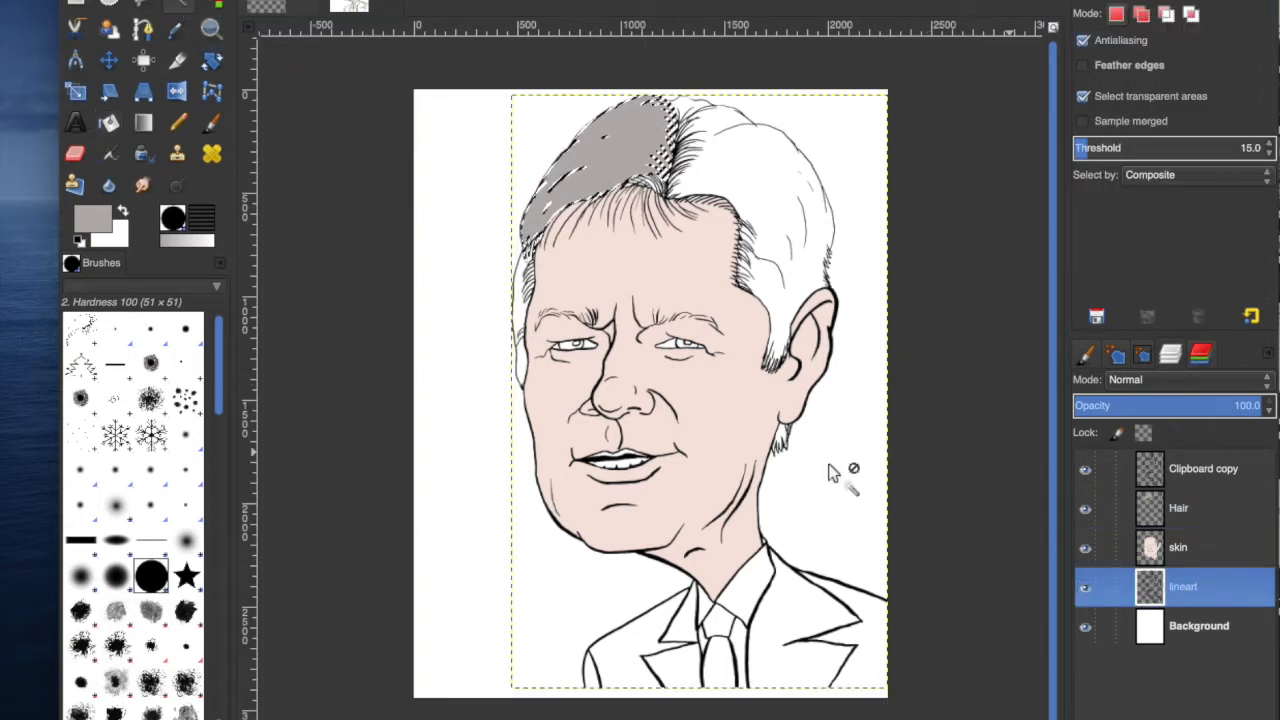
{"action": "left_click", "coordinate": [518, 318]}
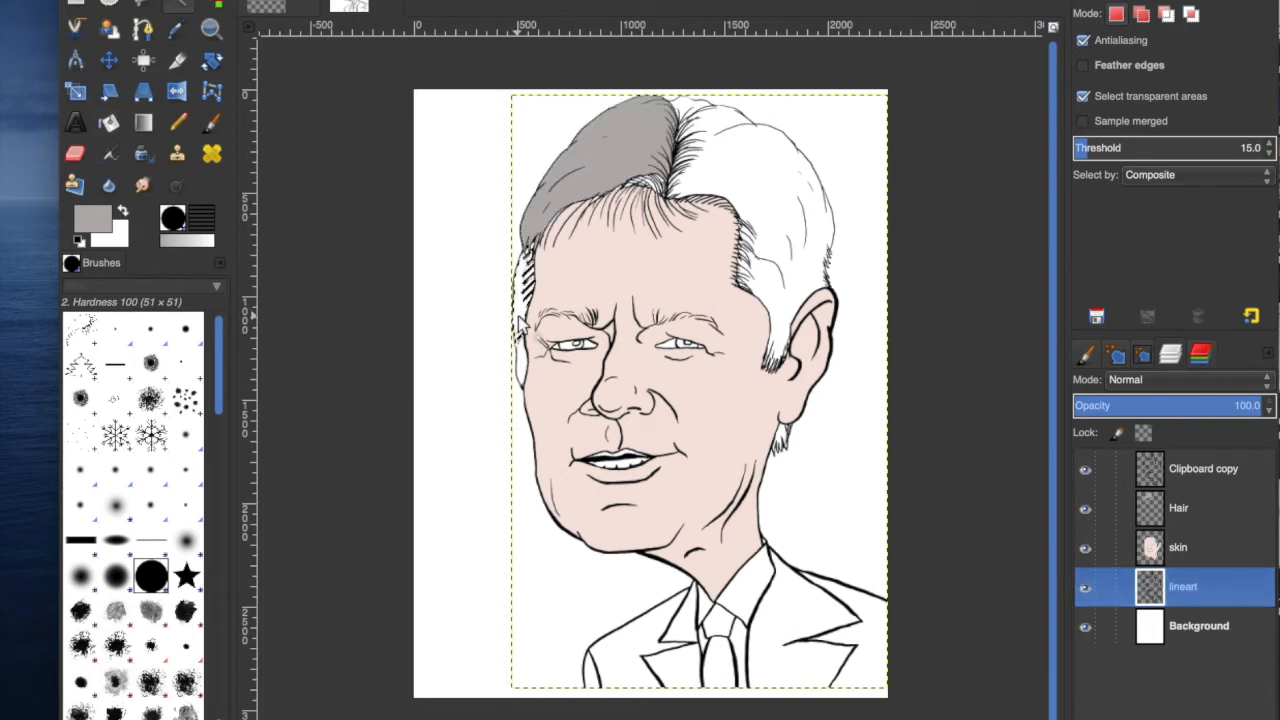
{"action": "left_click", "coordinate": [1195, 507]}
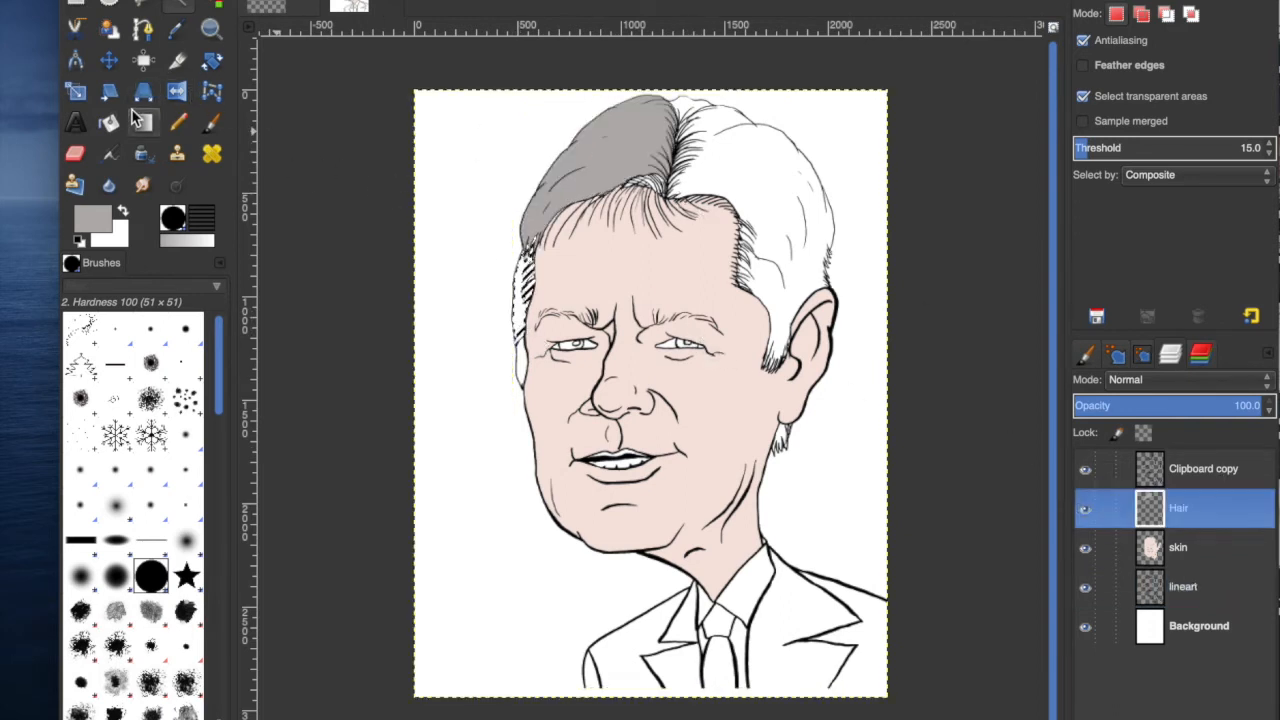
{"action": "left_click", "coordinate": [110, 123]}
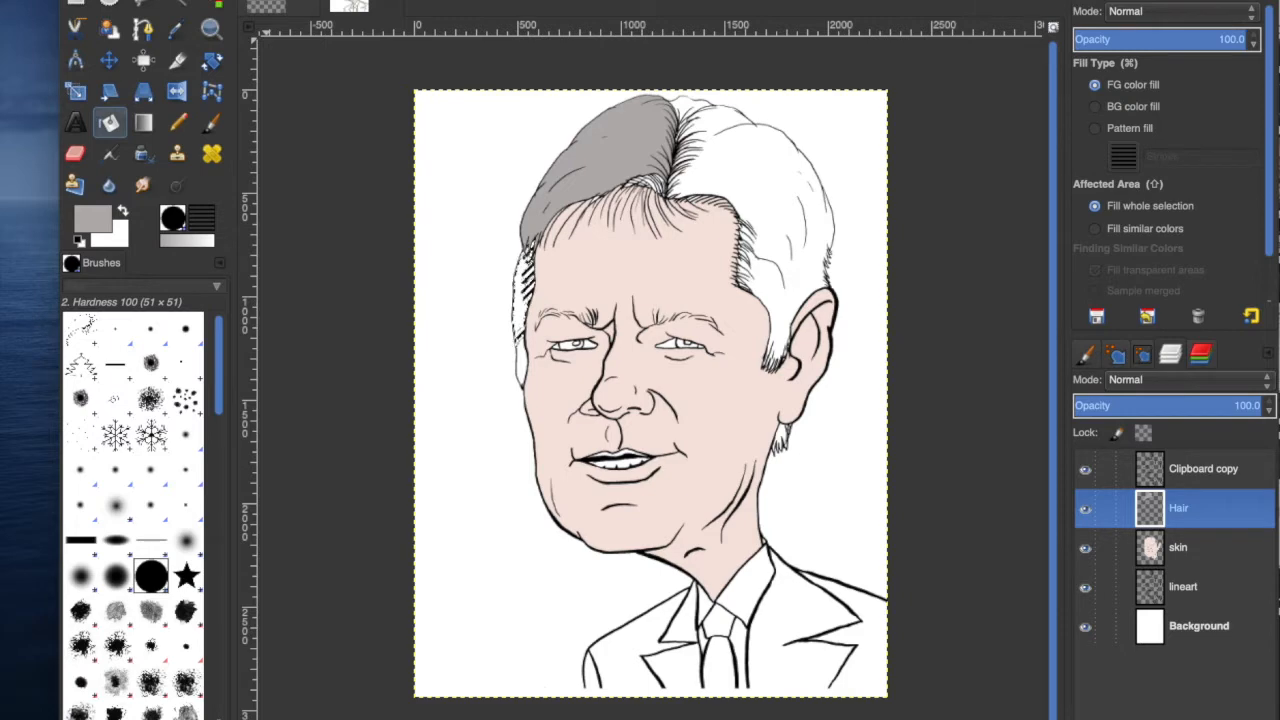
{"action": "left_click", "coordinate": [208, 0]}
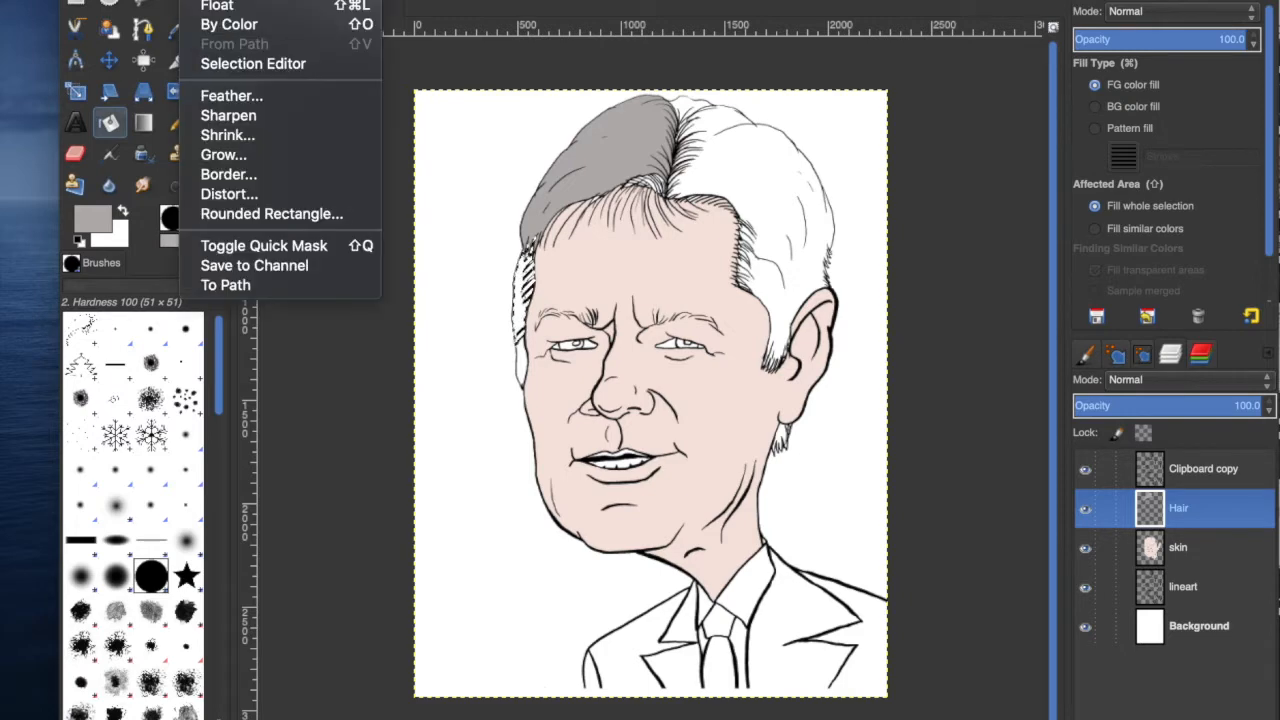
{"action": "left_click", "coordinate": [226, 155]}
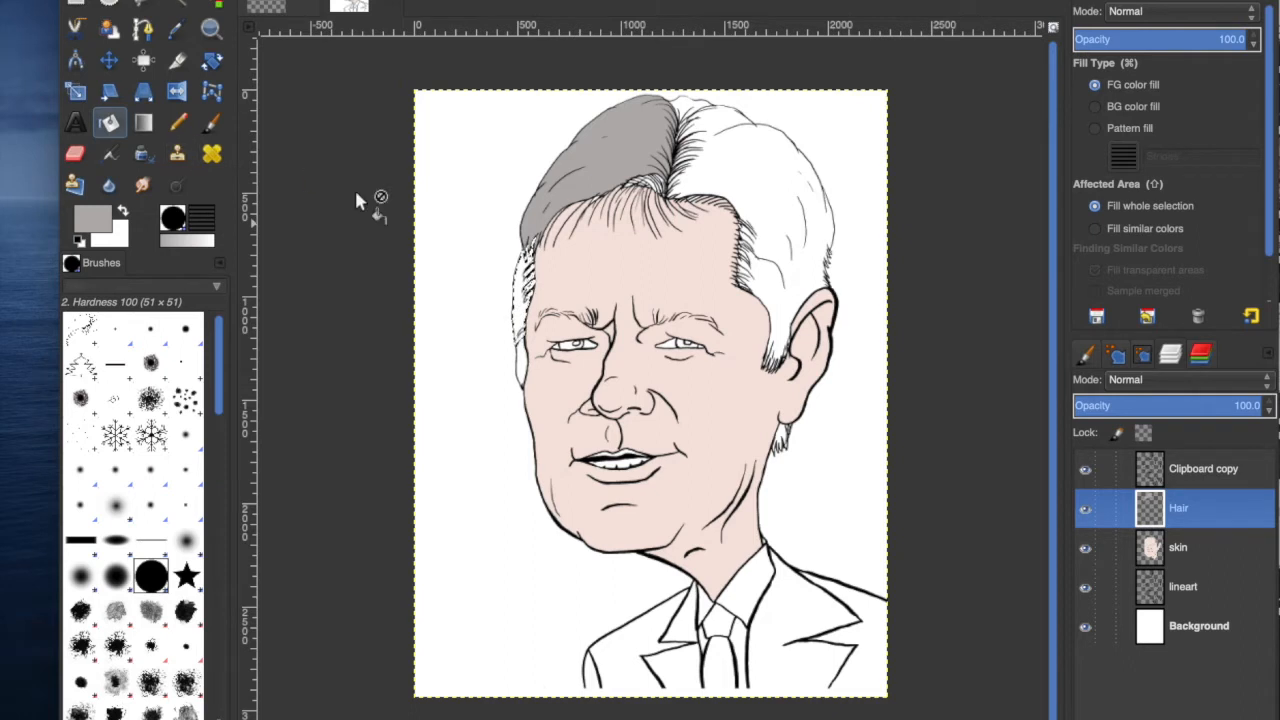
{"action": "left_click", "coordinate": [539, 297]}
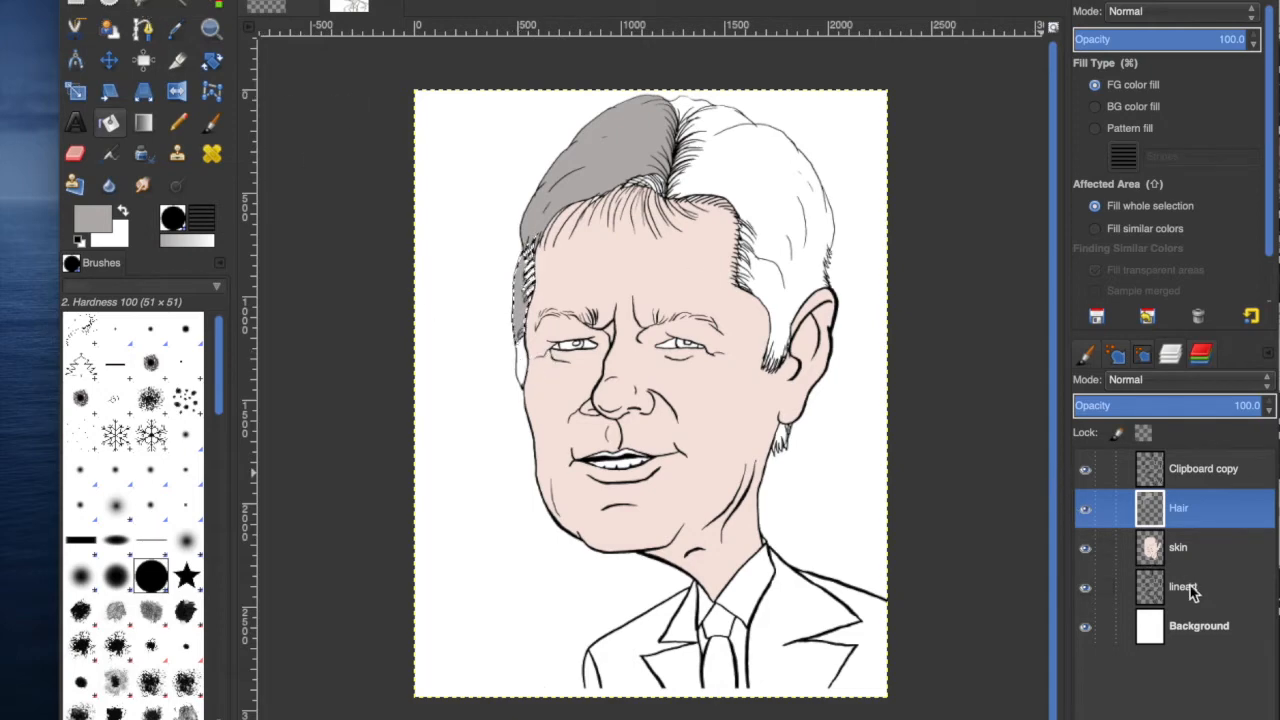
{"action": "left_click", "coordinate": [1189, 586]}
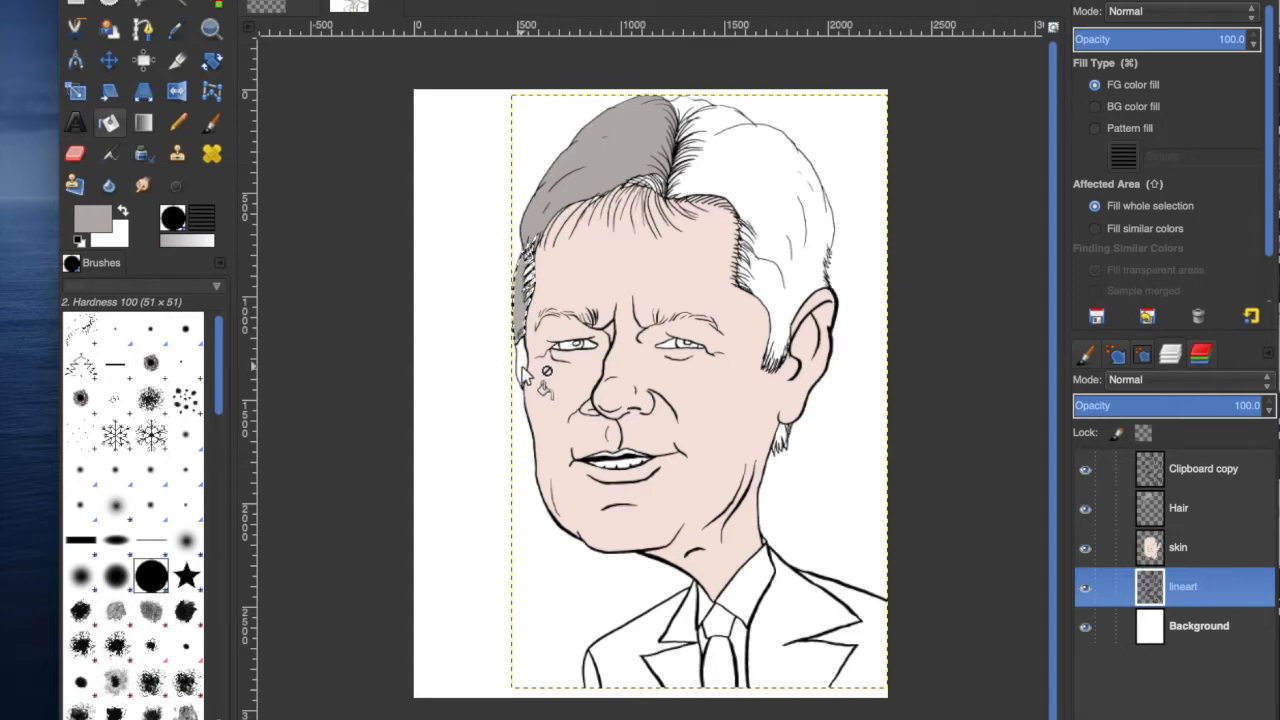
{"action": "key", "text": "shift"}
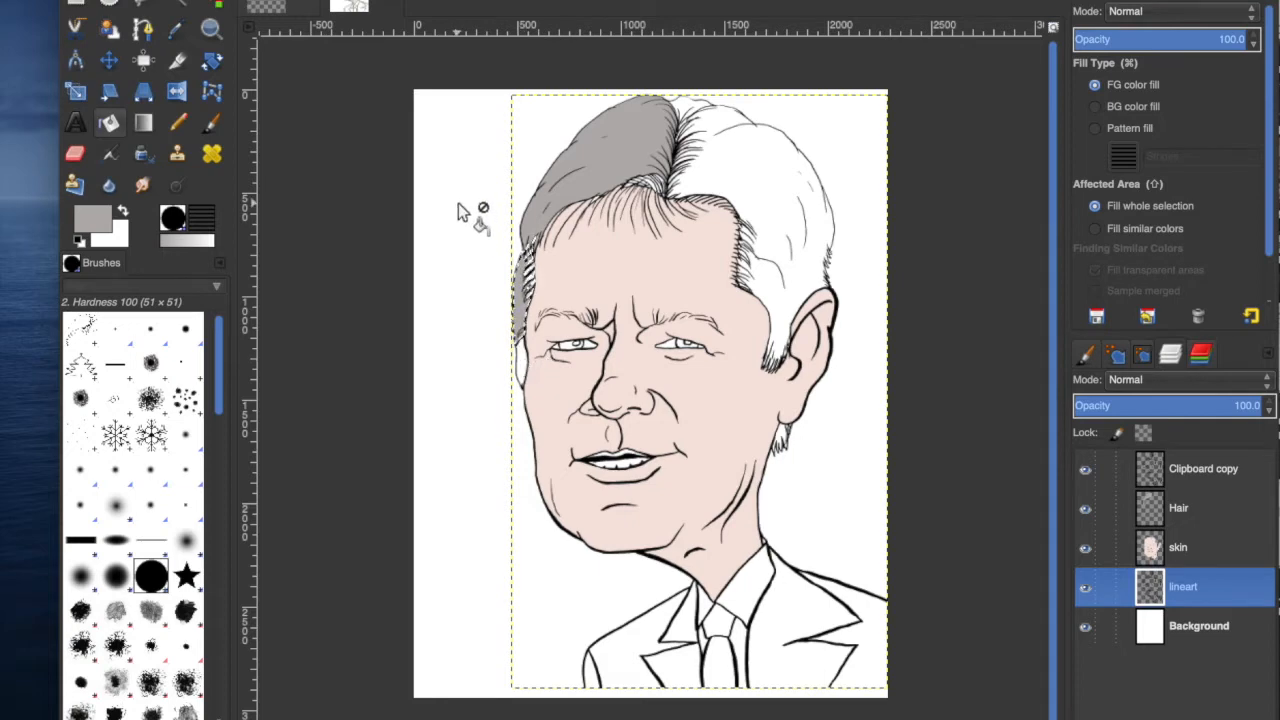
{"action": "left_click", "coordinate": [208, 1]}
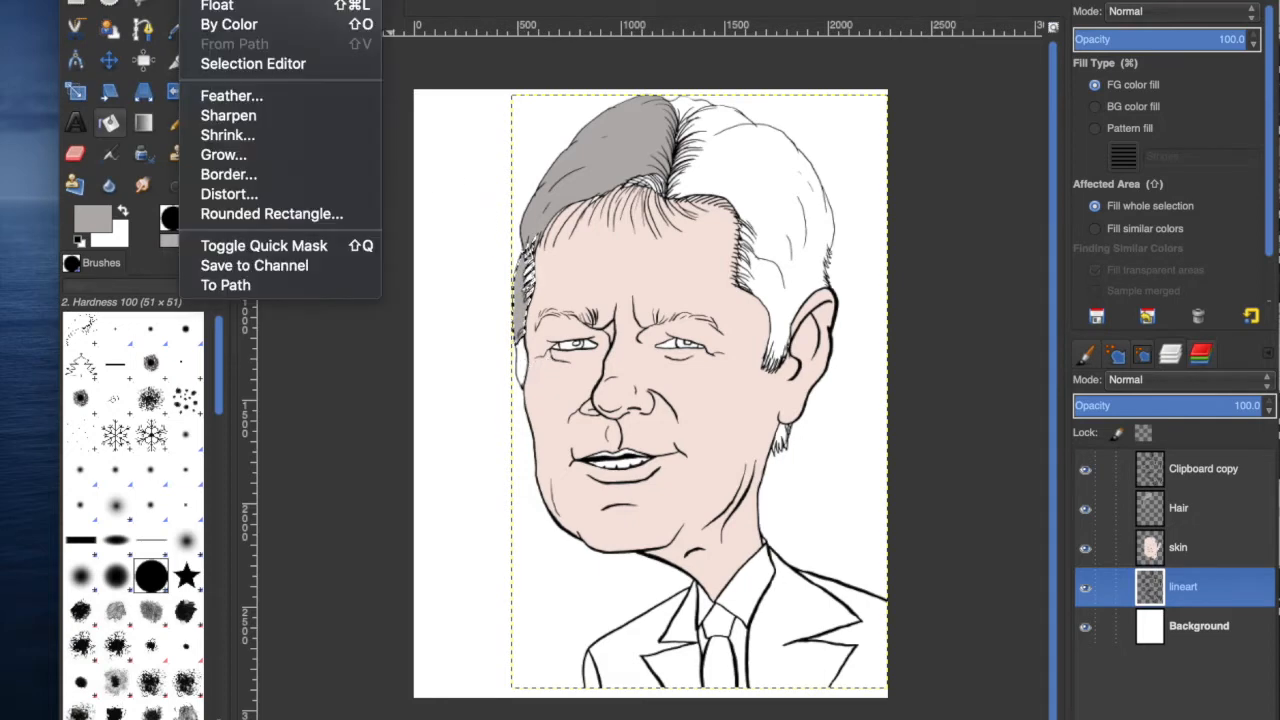
{"action": "mouse_move", "coordinate": [157, 1]}
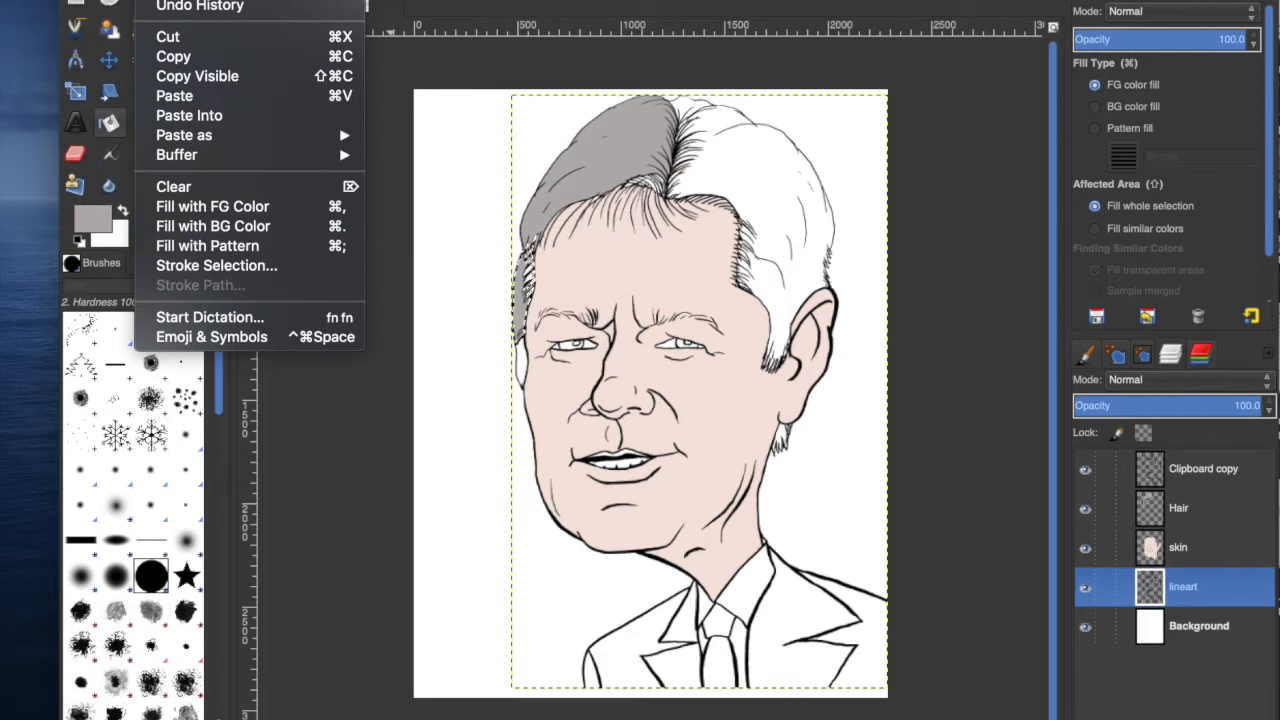
{"action": "left_click", "coordinate": [178, 1]}
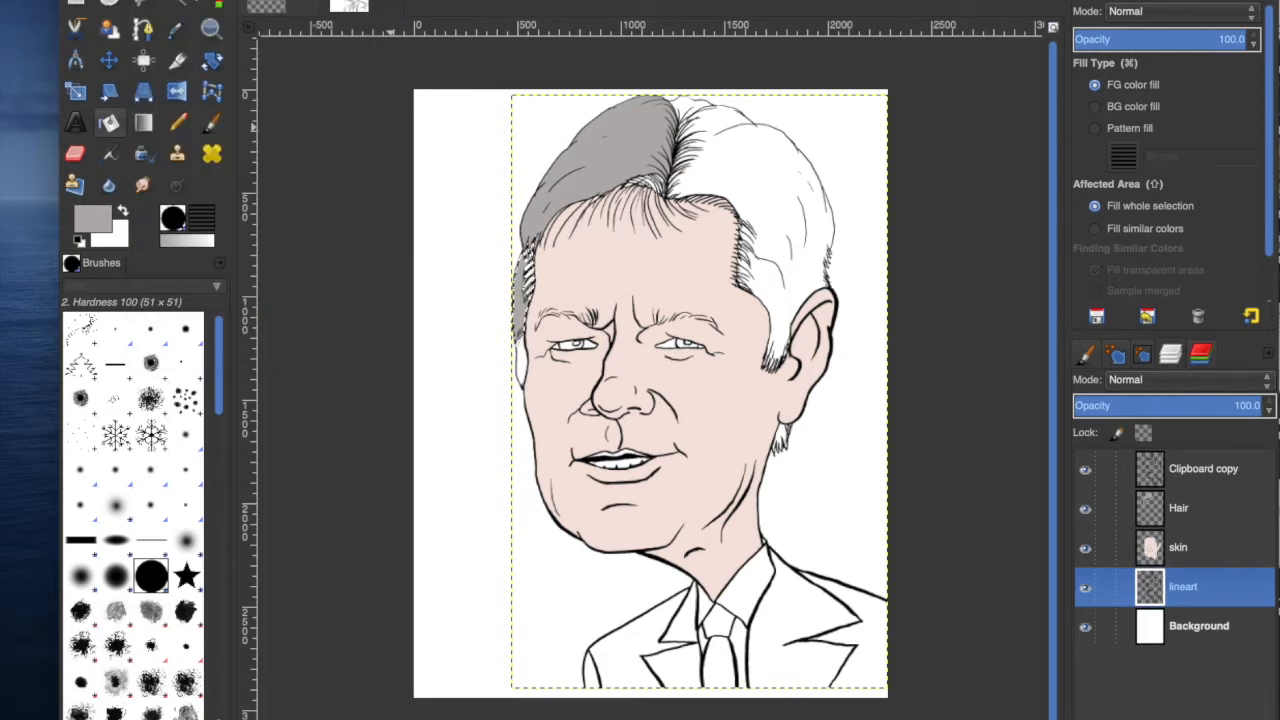
{"action": "left_click", "coordinate": [183, 5]}
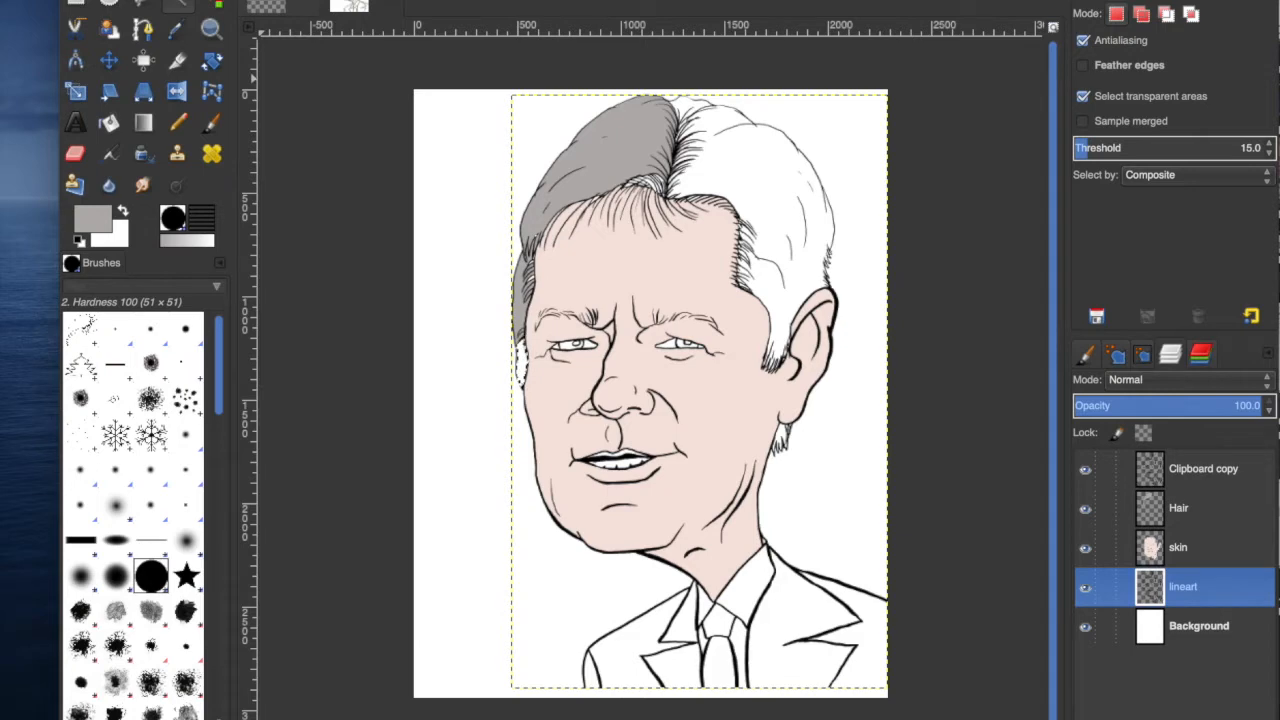
{"action": "left_click", "coordinate": [203, 1]}
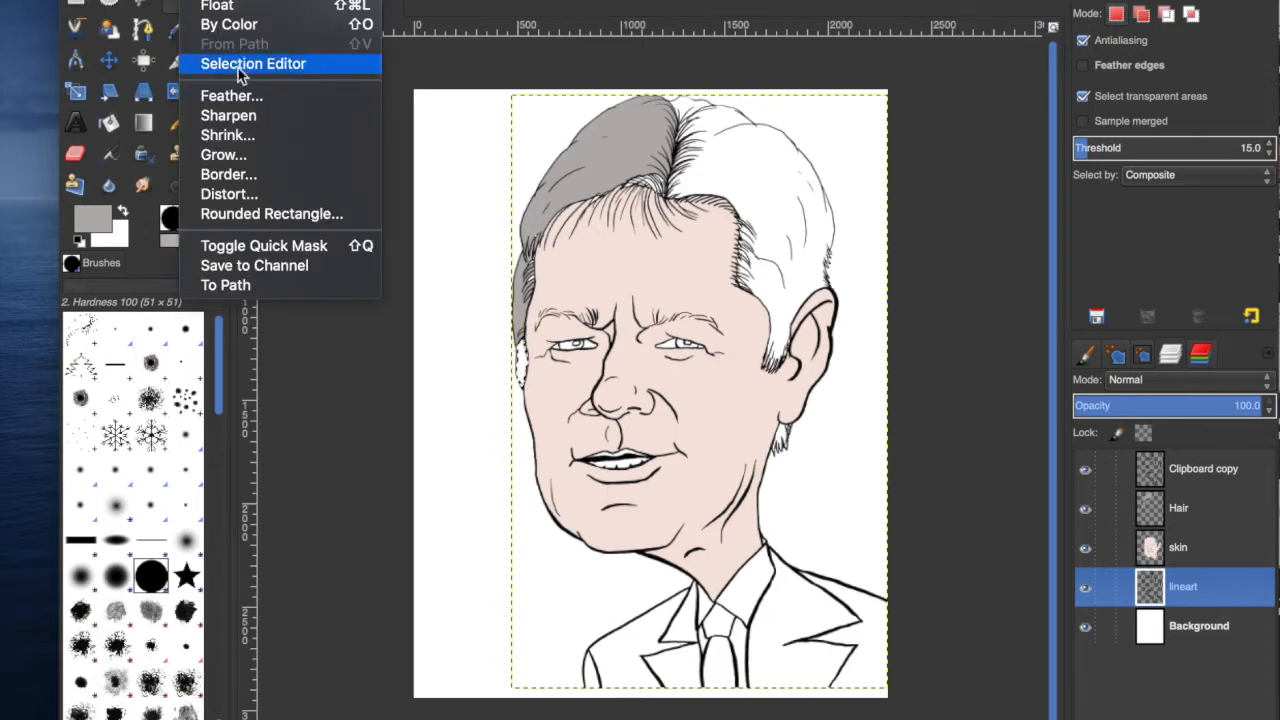
{"action": "left_click", "coordinate": [220, 155]}
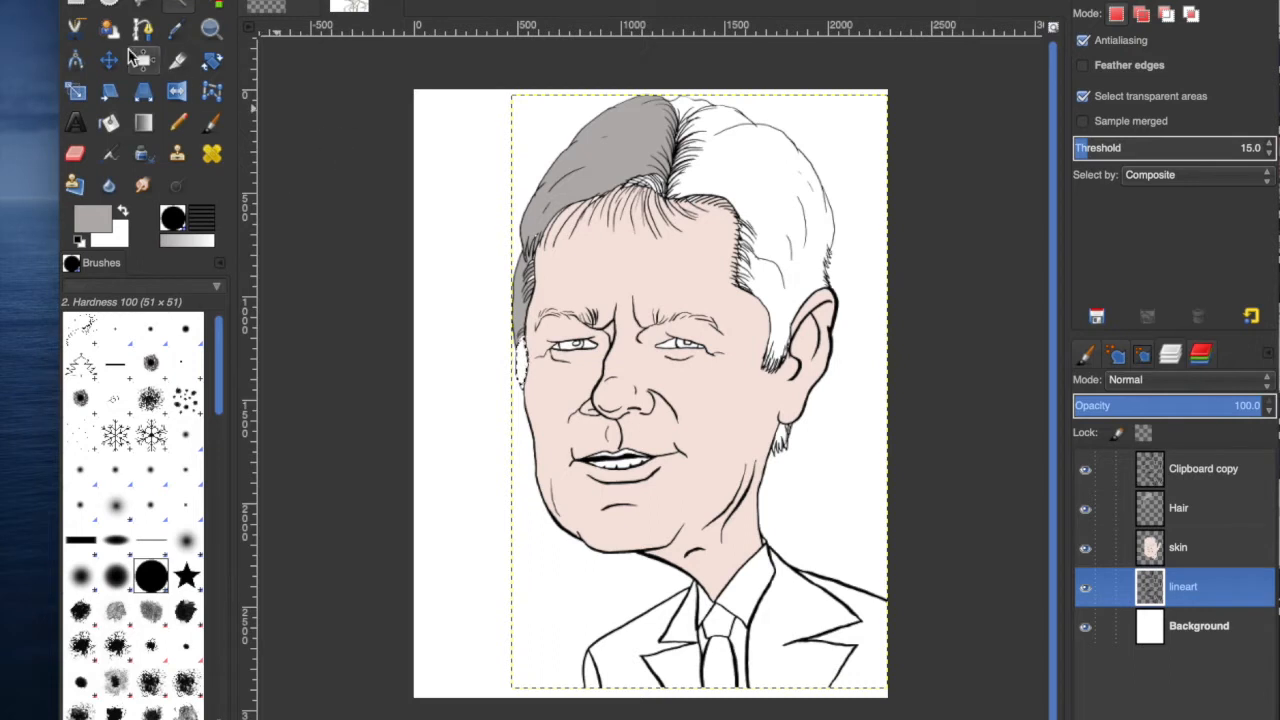
{"action": "left_click", "coordinate": [112, 126]}
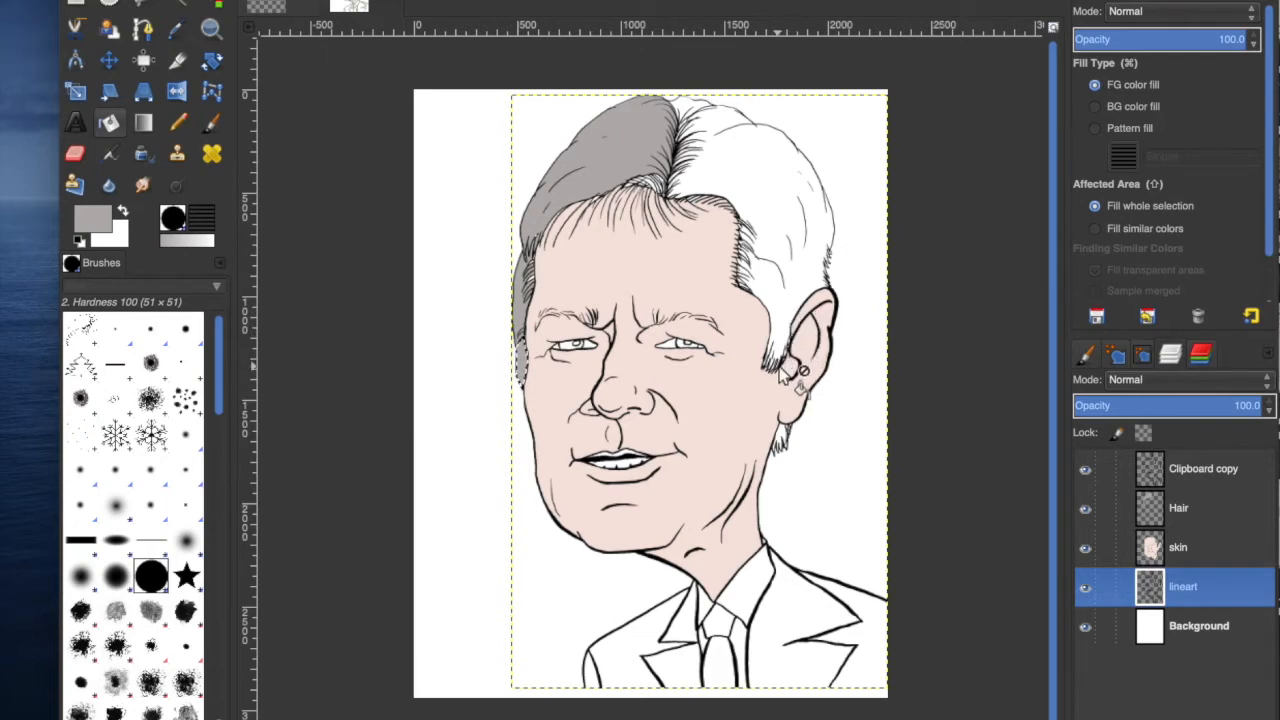
{"action": "left_click", "coordinate": [176, 4]}
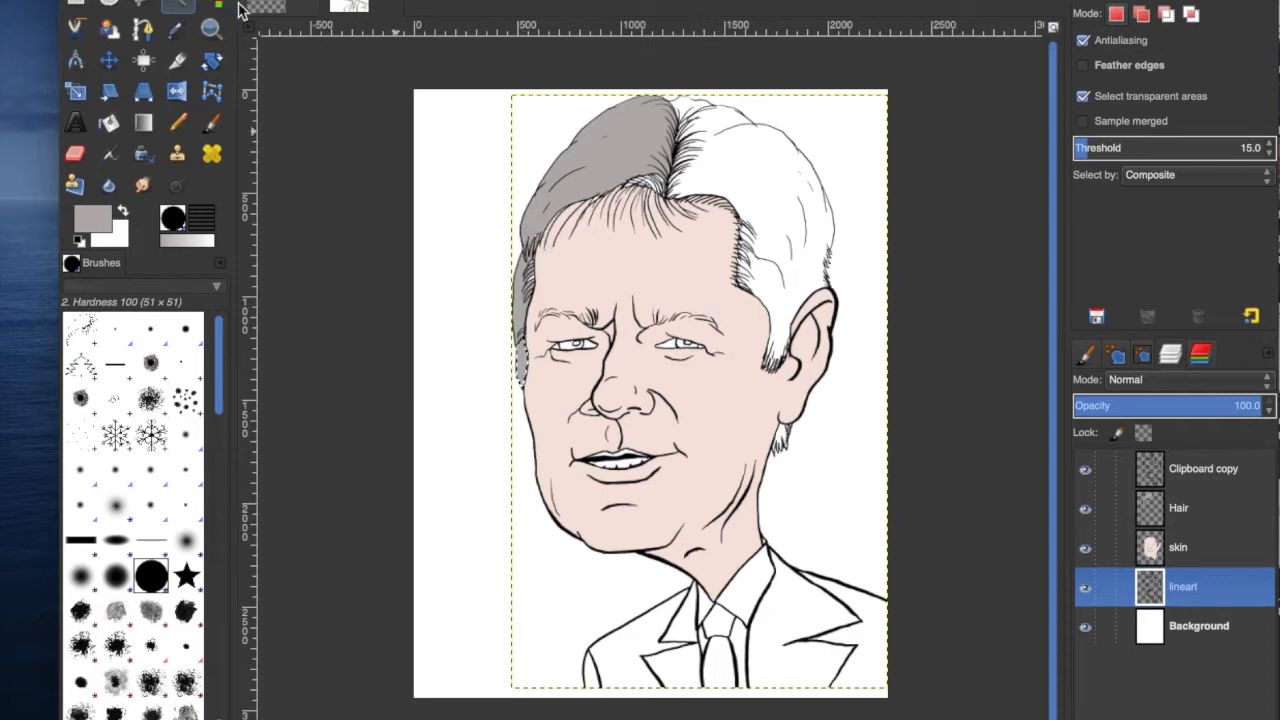
{"action": "left_click", "coordinate": [207, 0]}
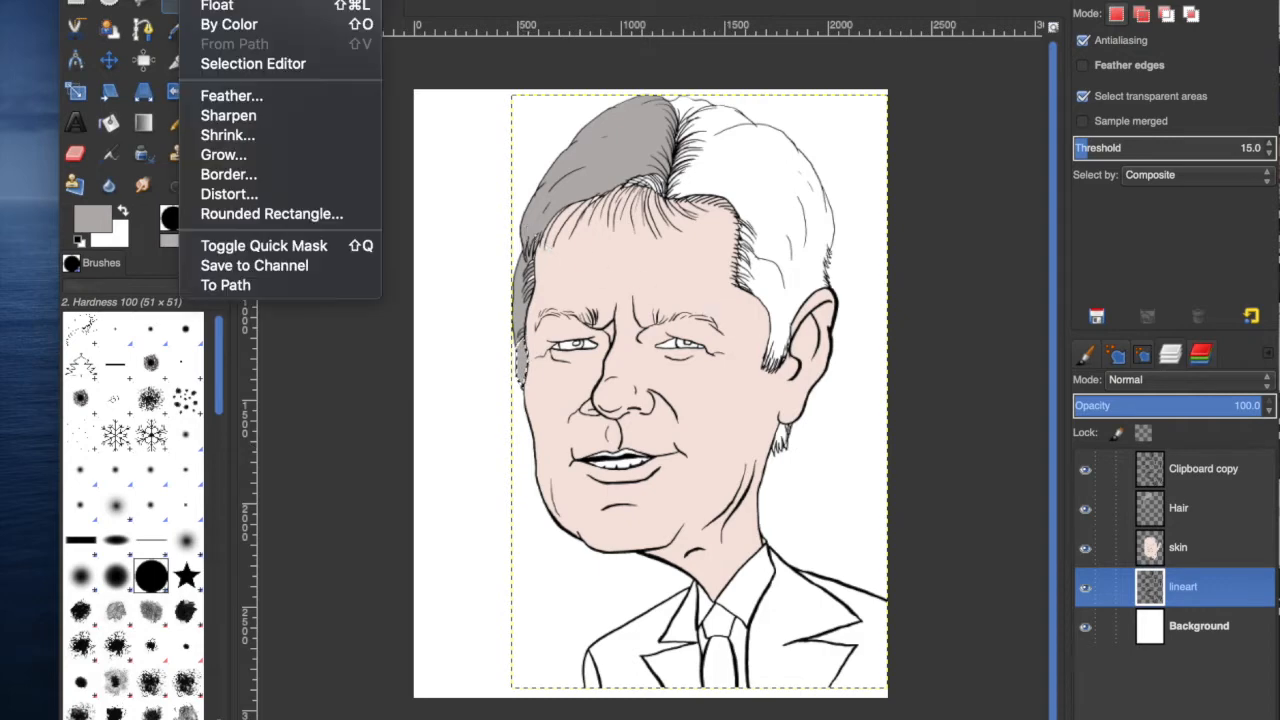
{"action": "mouse_move", "coordinate": [165, 0]}
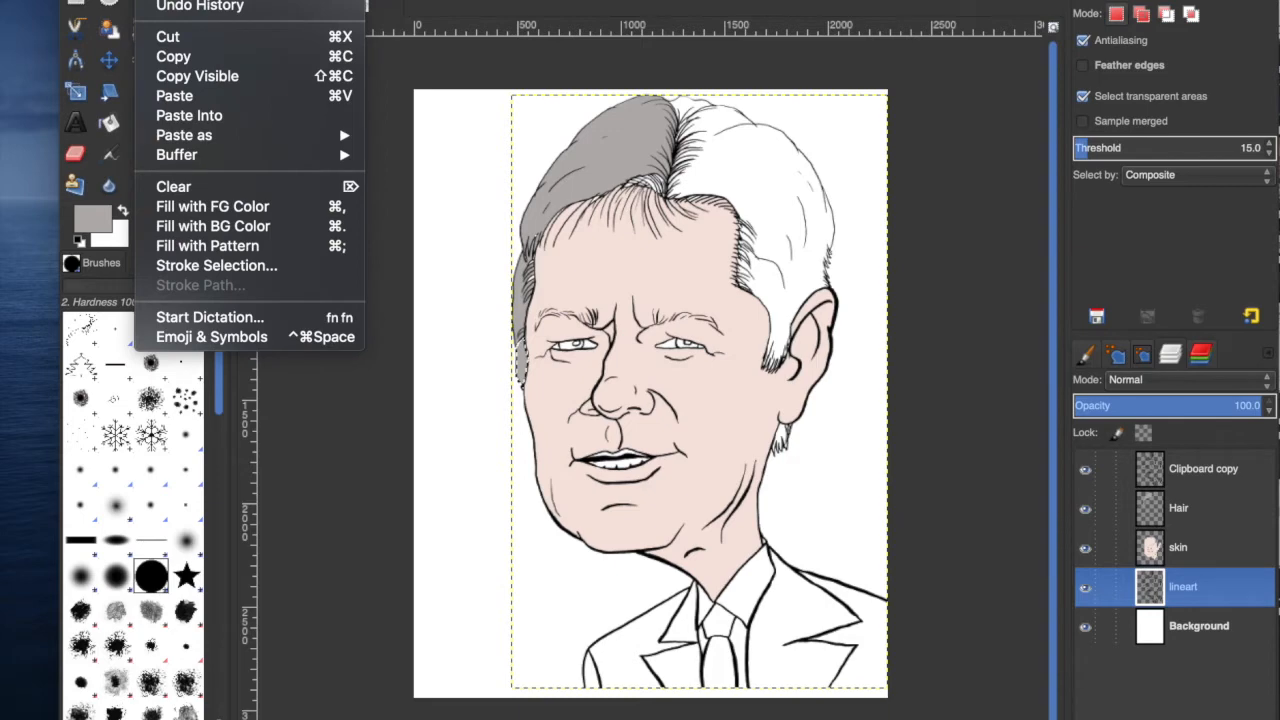
{"action": "left_click", "coordinate": [180, 0]}
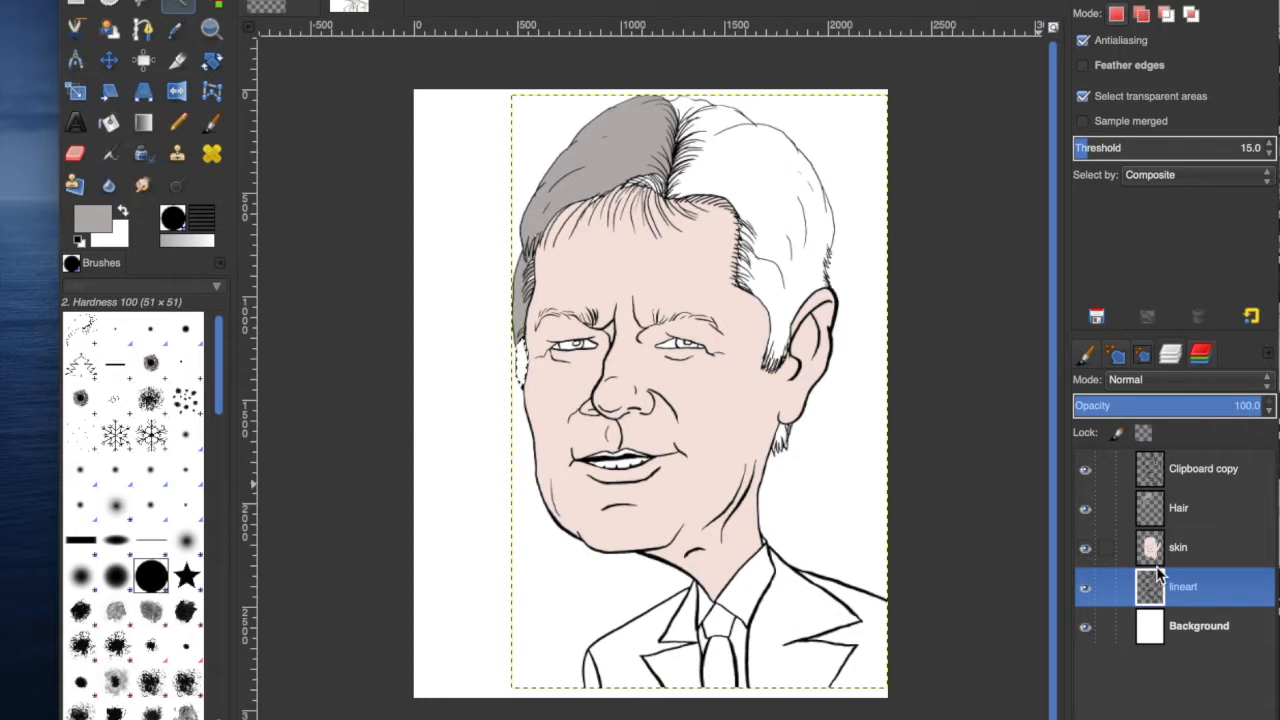
Toggle the Hair and Clipboard copy layers off and on to compare the fills against the line art.
{"action": "left_click", "coordinate": [1085, 510]}
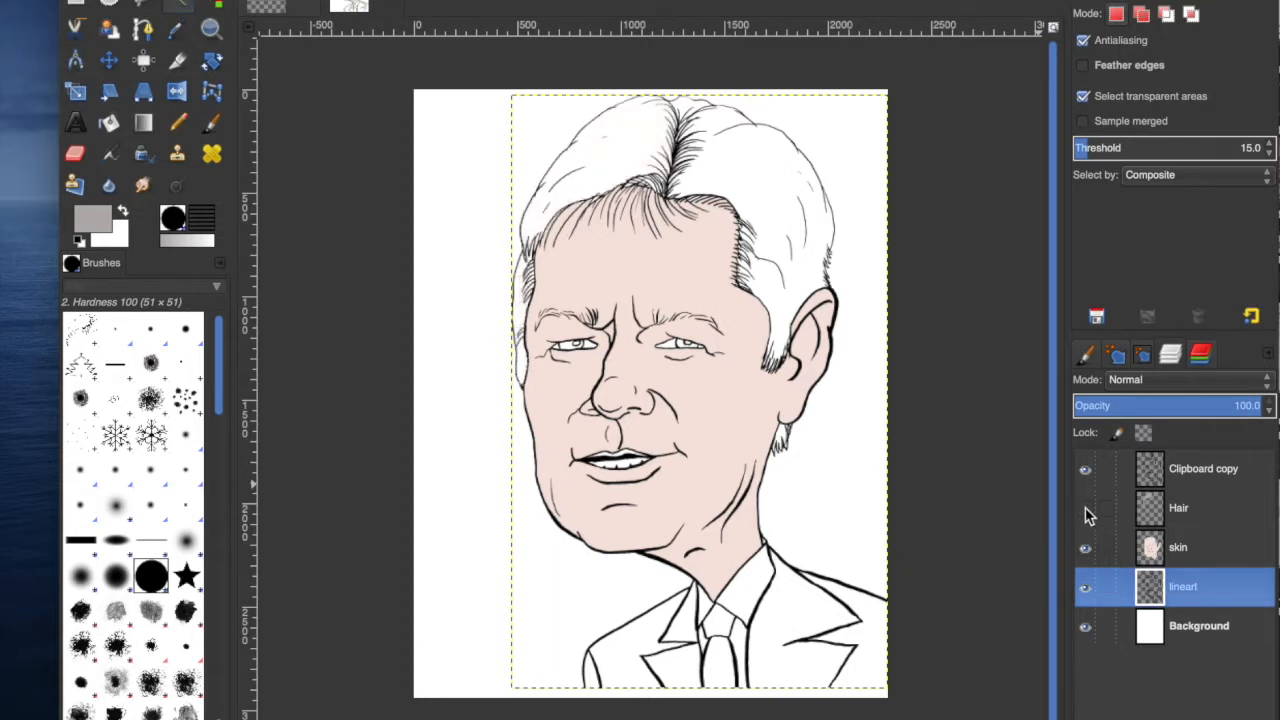
{"action": "left_click", "coordinate": [1086, 509]}
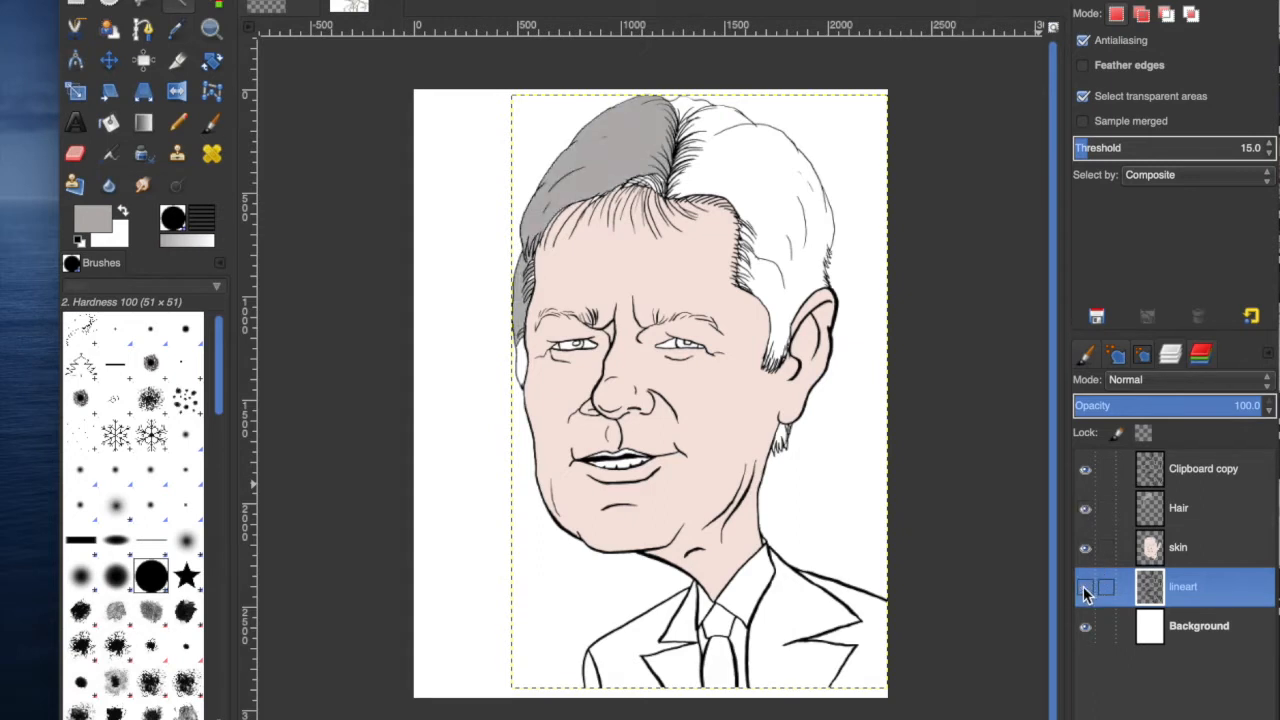
{"action": "left_click", "coordinate": [1086, 469]}
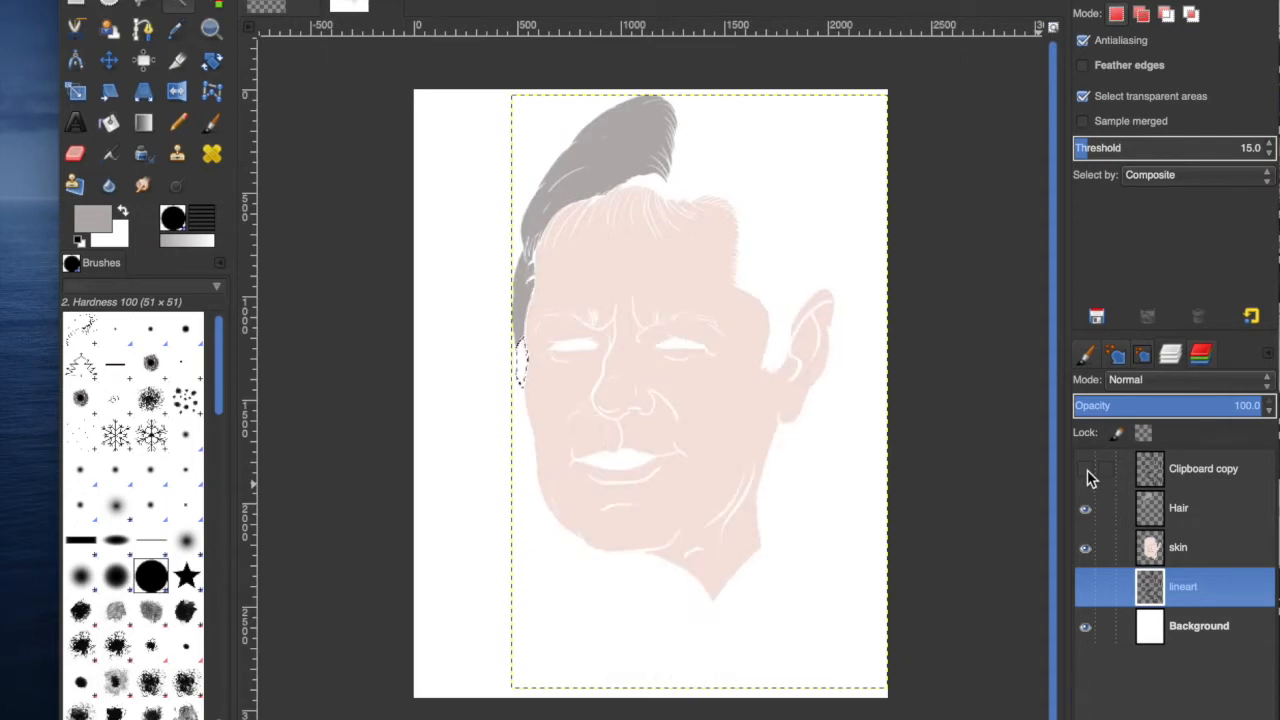
{"action": "left_click", "coordinate": [1086, 469]}
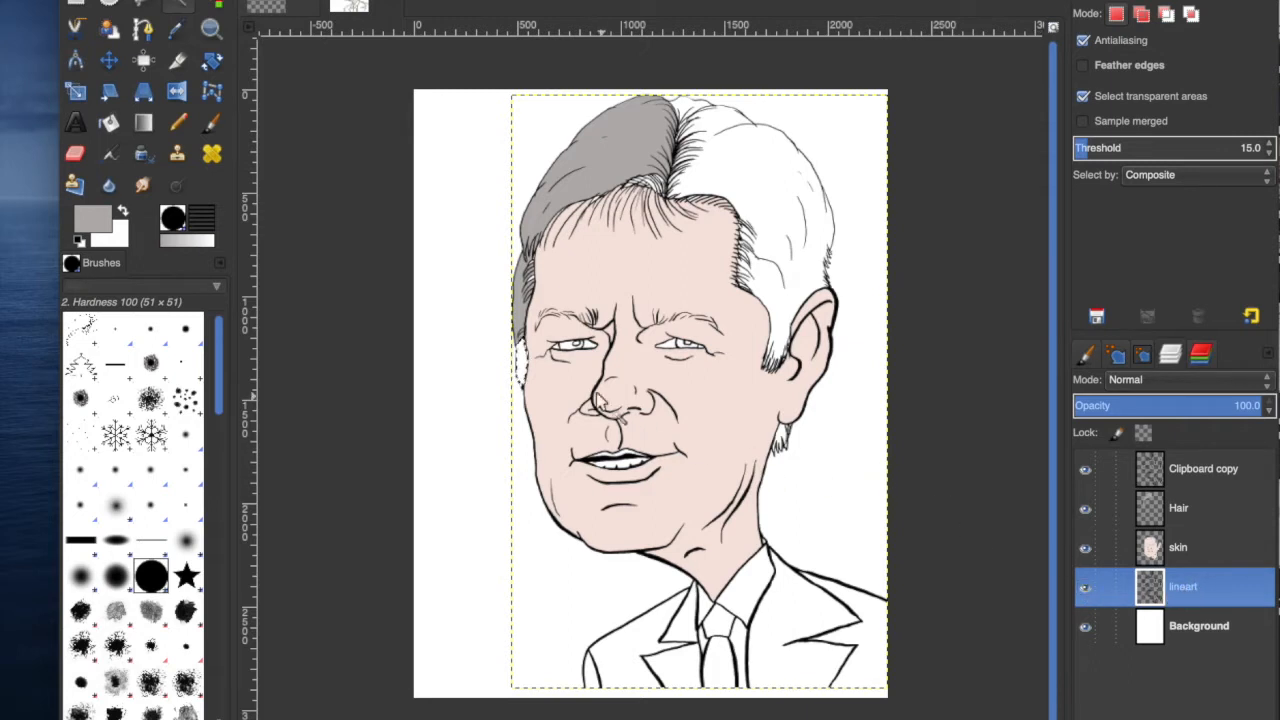
Zoom the view to 100% and inspect the outline along the top and right side of the hair.
{"action": "left_click", "coordinate": [1191, 507]}
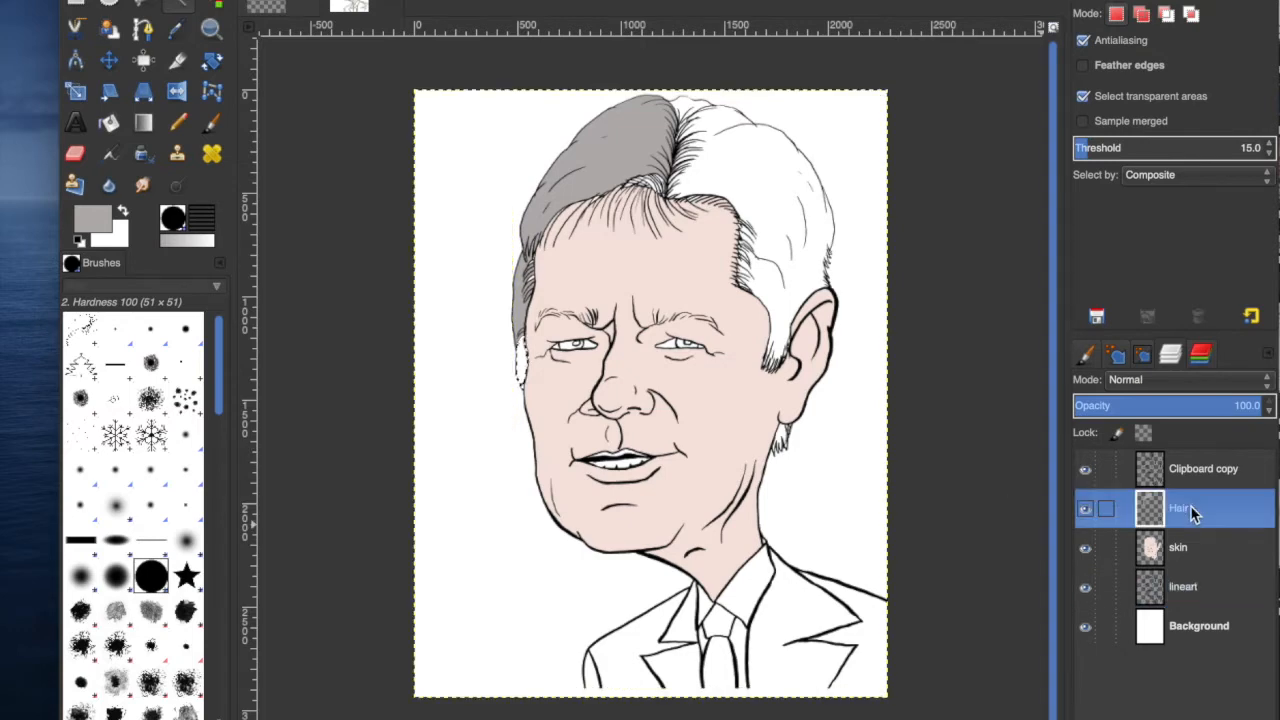
{"action": "left_click", "coordinate": [110, 126]}
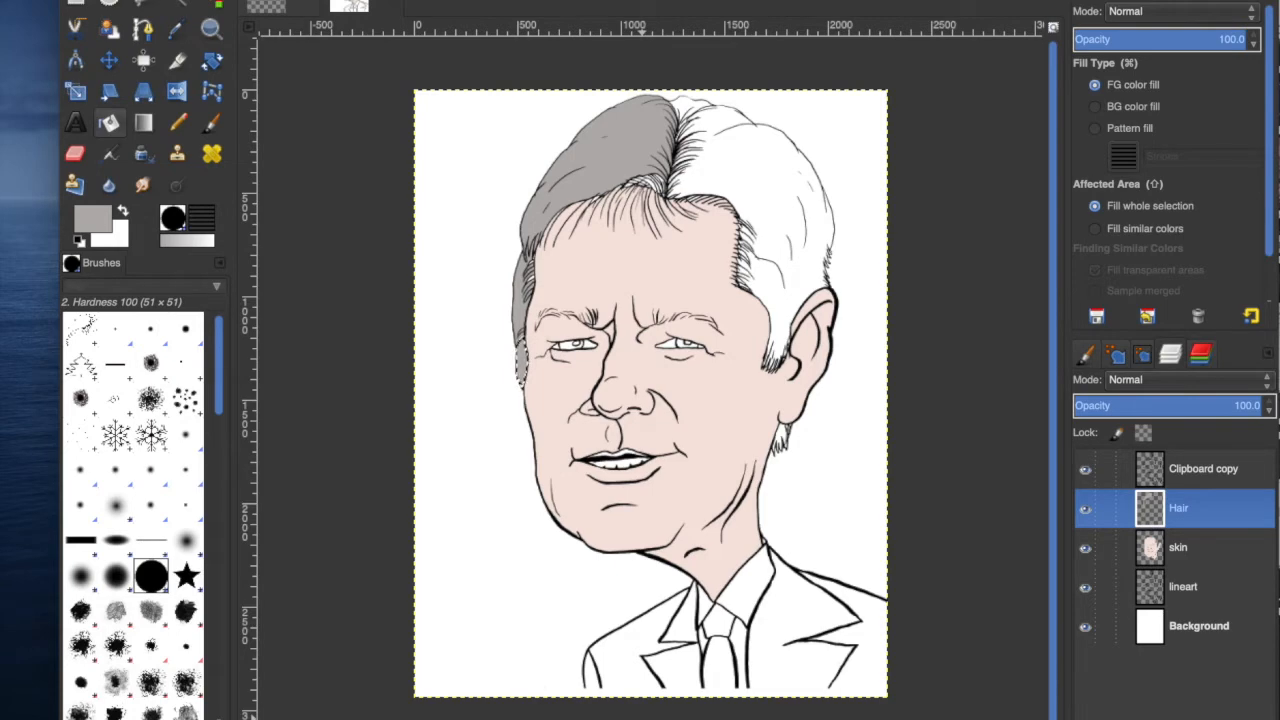
{"action": "left_click", "coordinate": [408, 719]}
{"action": "left_click", "coordinate": [410, 715]}
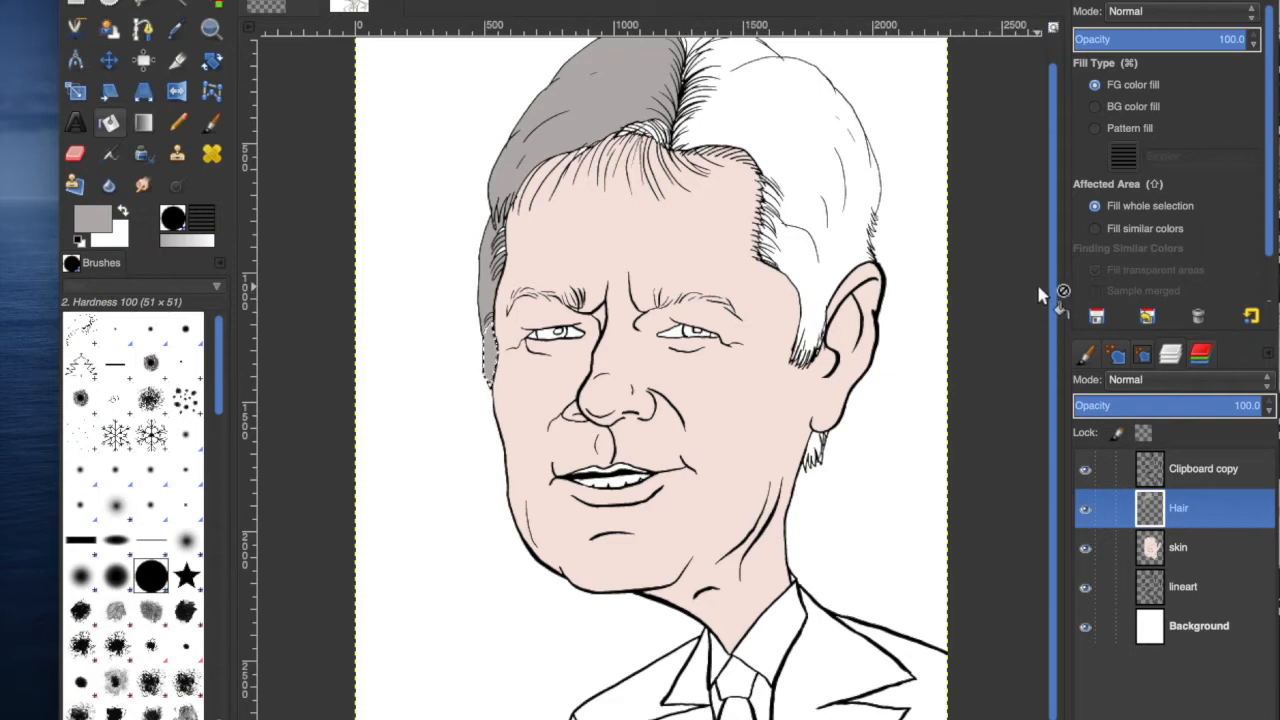
{"action": "left_click", "coordinate": [420, 712]}
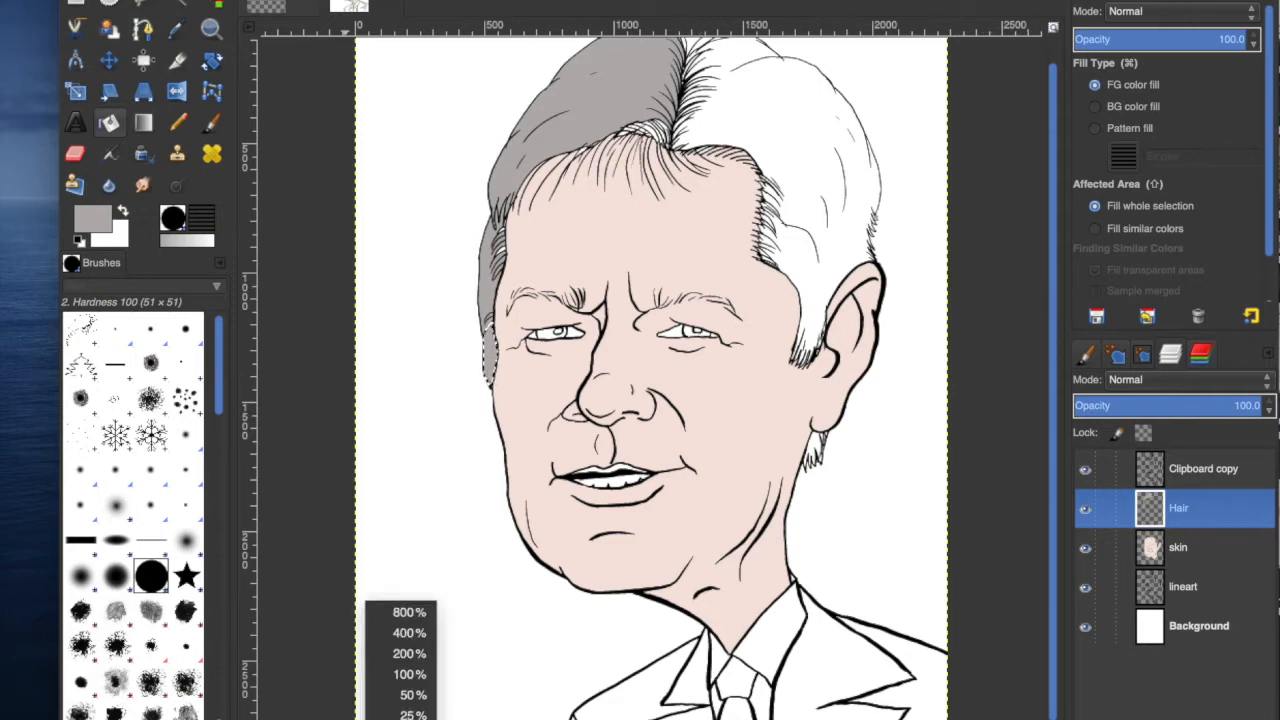
{"action": "left_click", "coordinate": [425, 672]}
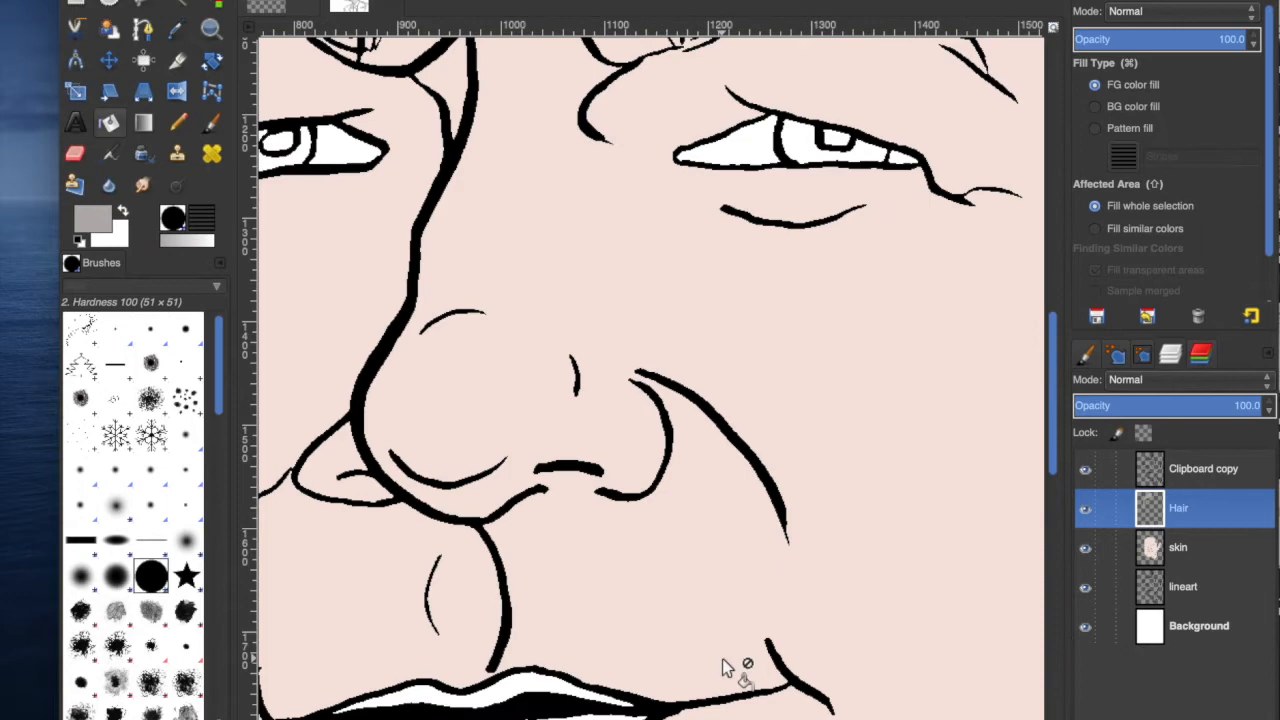
{"action": "scroll", "coordinate": [948, 465], "scroll_direction": "right", "scroll_amount": 15}
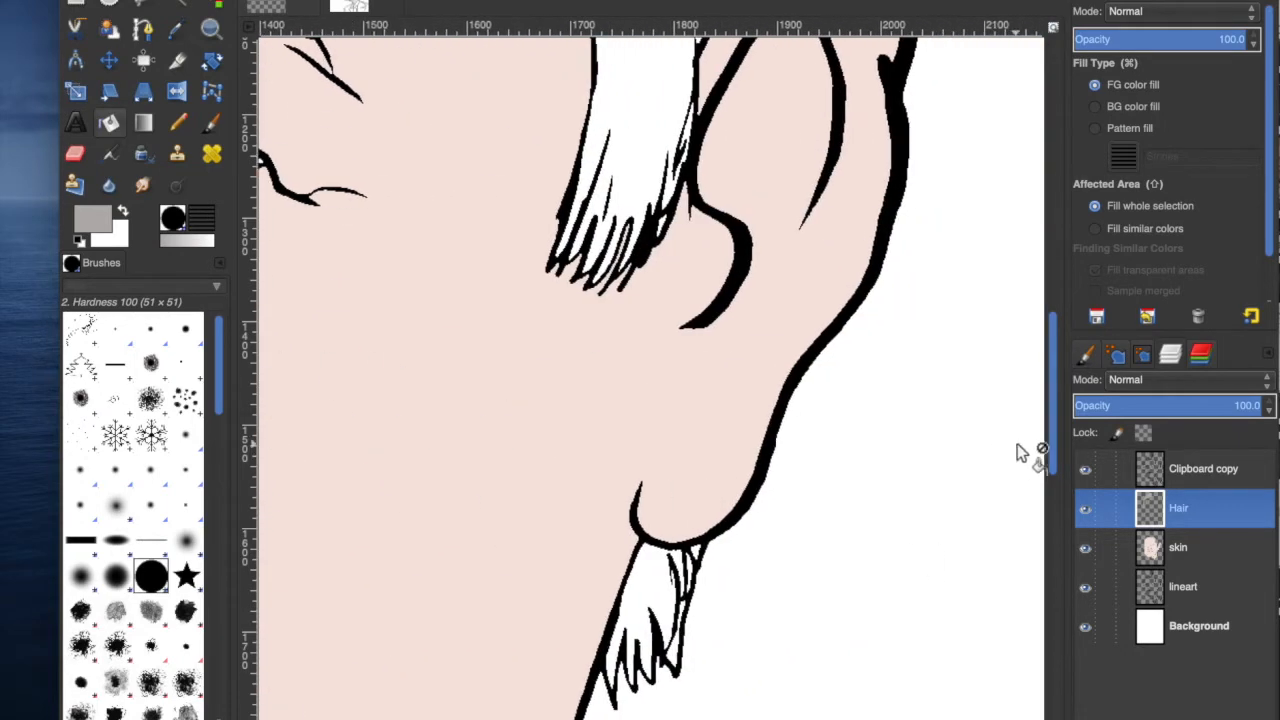
{"action": "left_click_drag", "start_coordinate": [1052, 446], "coordinate": [1074, 200]}
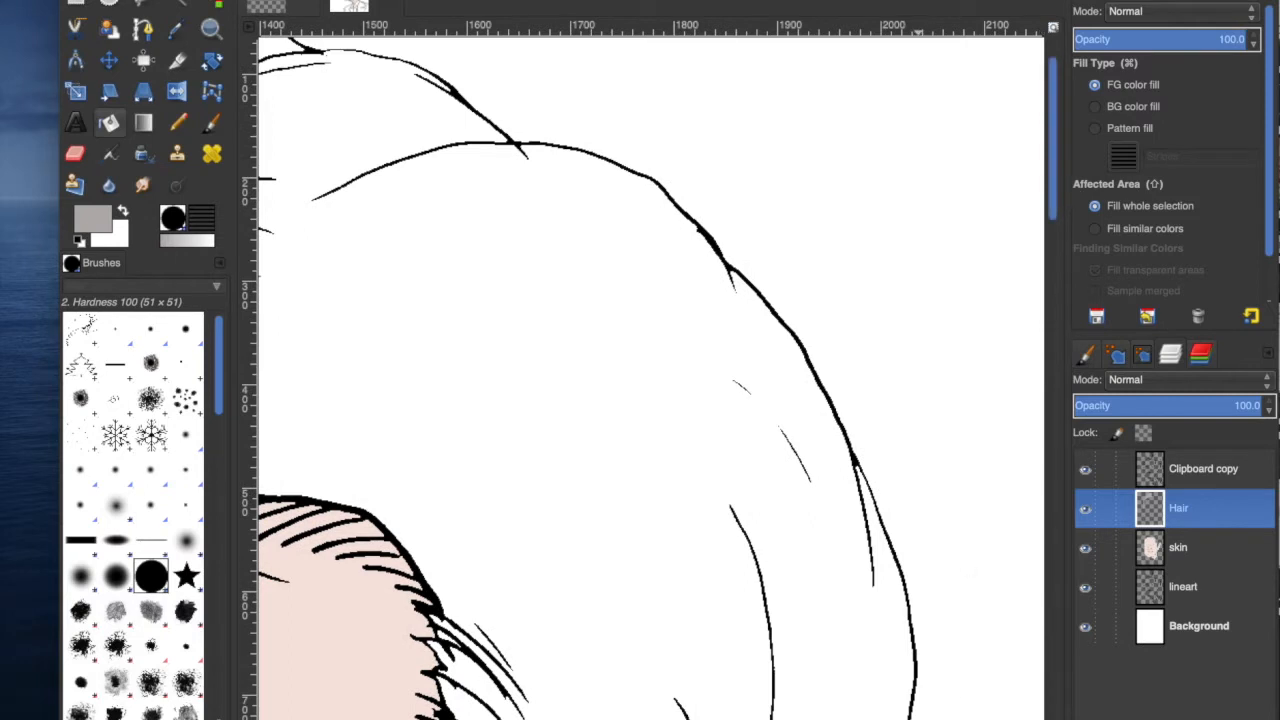
{"action": "scroll", "coordinate": [650, 378], "scroll_direction": "left", "scroll_amount": 5}
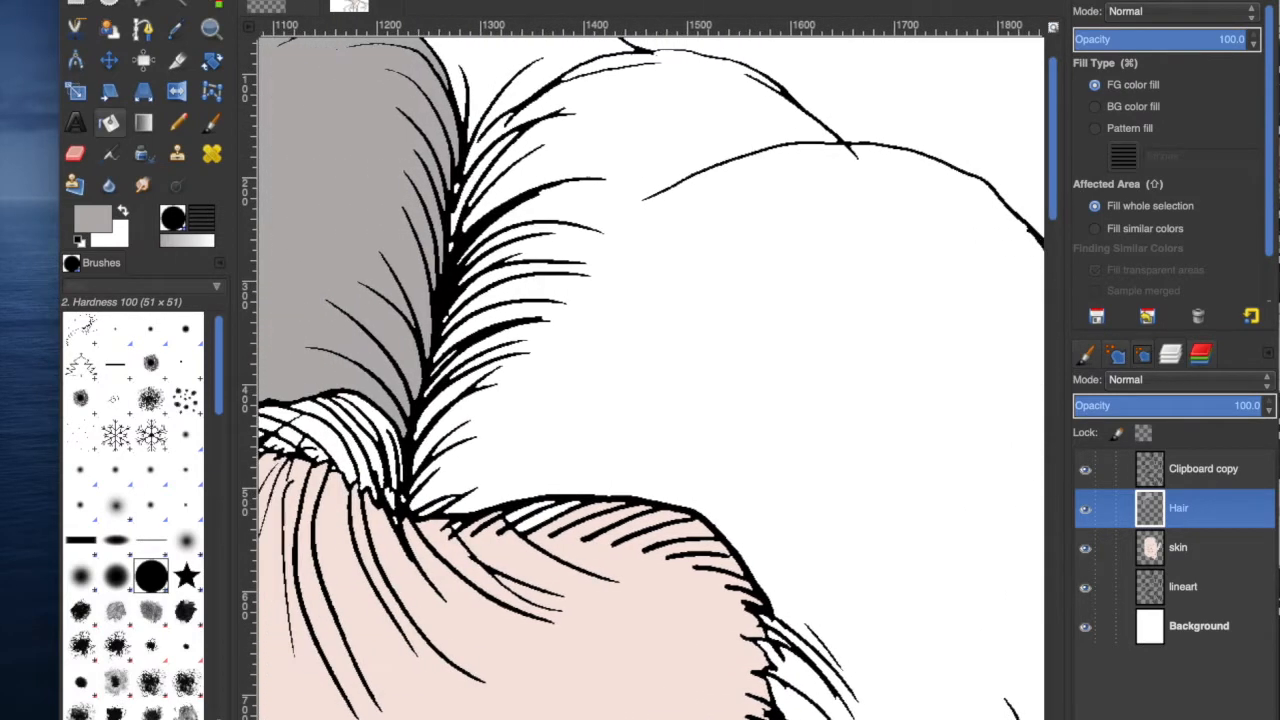
{"action": "scroll", "coordinate": [650, 378], "scroll_direction": "right", "scroll_amount": 1}
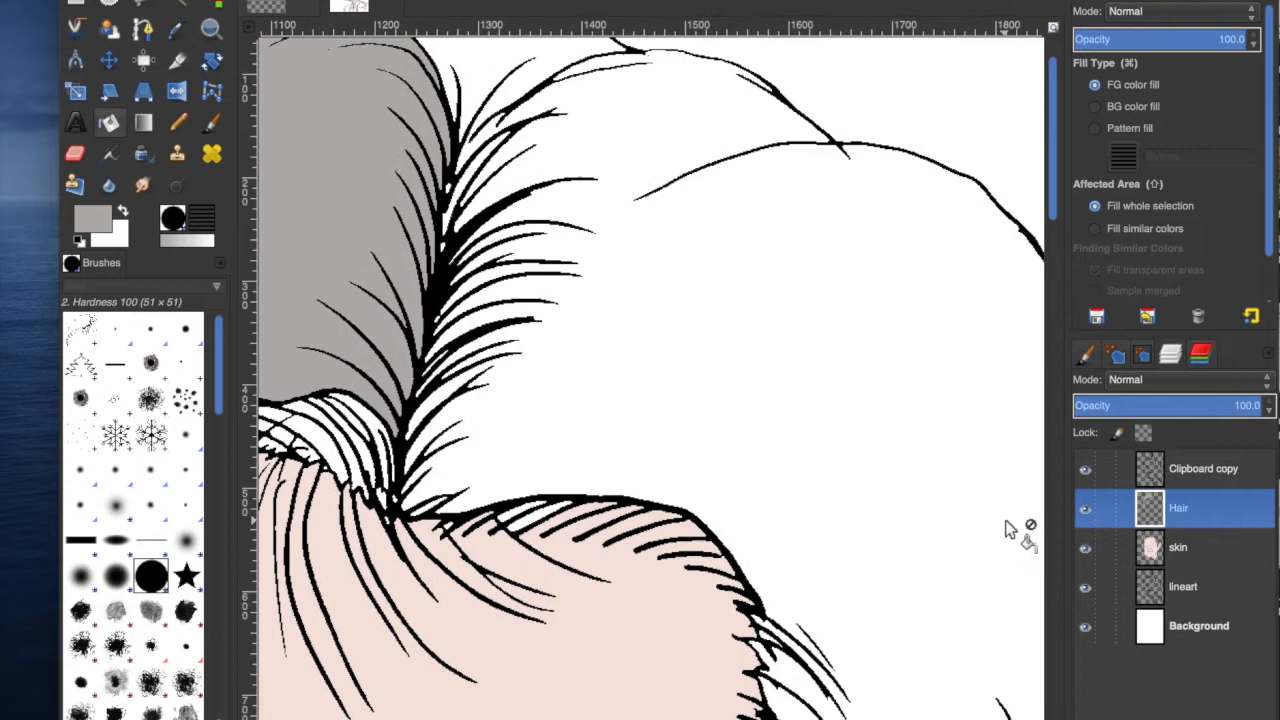
{"action": "left_click_drag", "start_coordinate": [1051, 214], "coordinate": [1049, 178]}
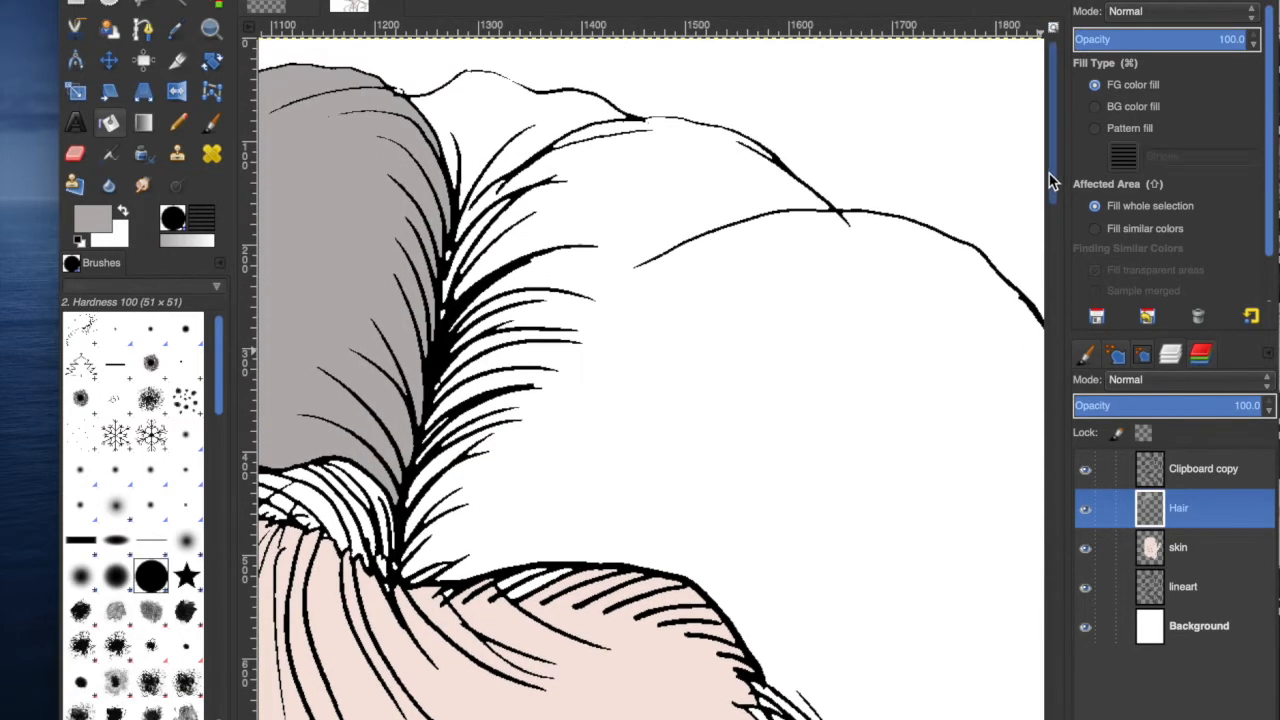
Switch to the Pencil tool on the lineart layer at size 4 and set the foreground colour to black 000000.
{"action": "left_click", "coordinate": [178, 124]}
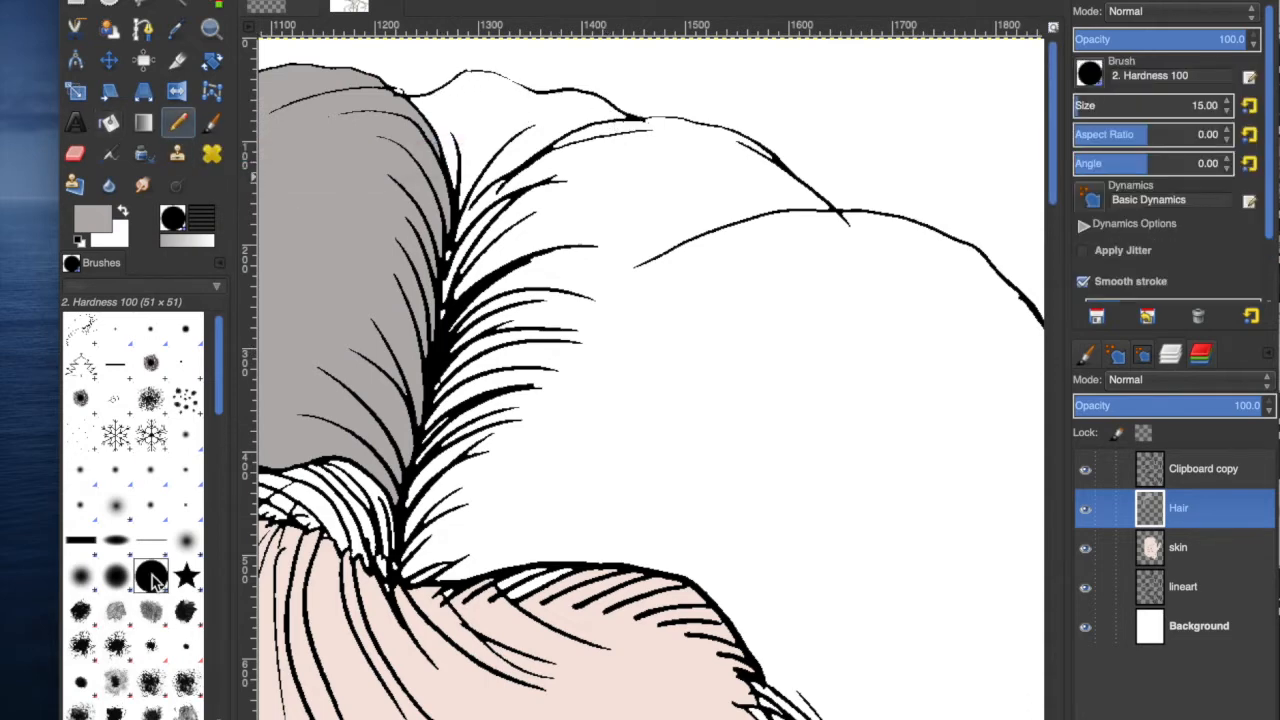
{"action": "left_click", "coordinate": [1190, 588]}
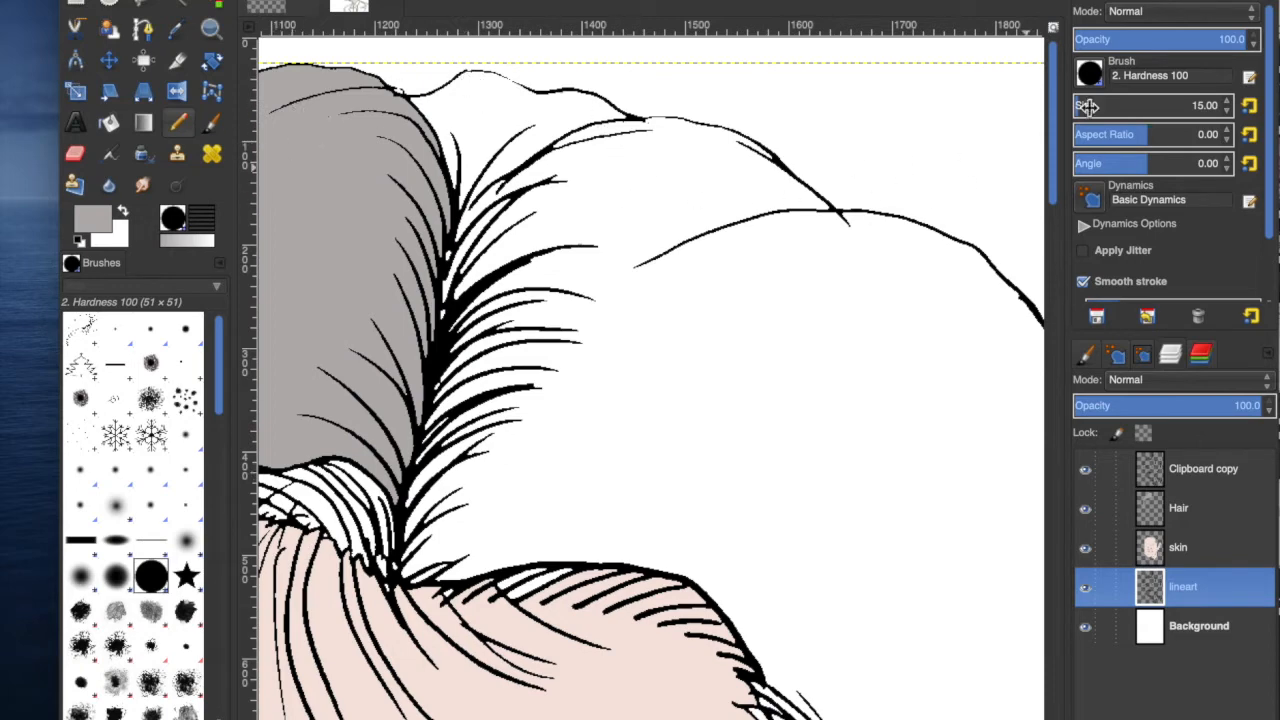
{"action": "scroll", "coordinate": [1230, 113], "scroll_direction": "down", "scroll_amount": 3}
{"action": "scroll", "coordinate": [1230, 113], "scroll_direction": "down", "scroll_amount": 3}
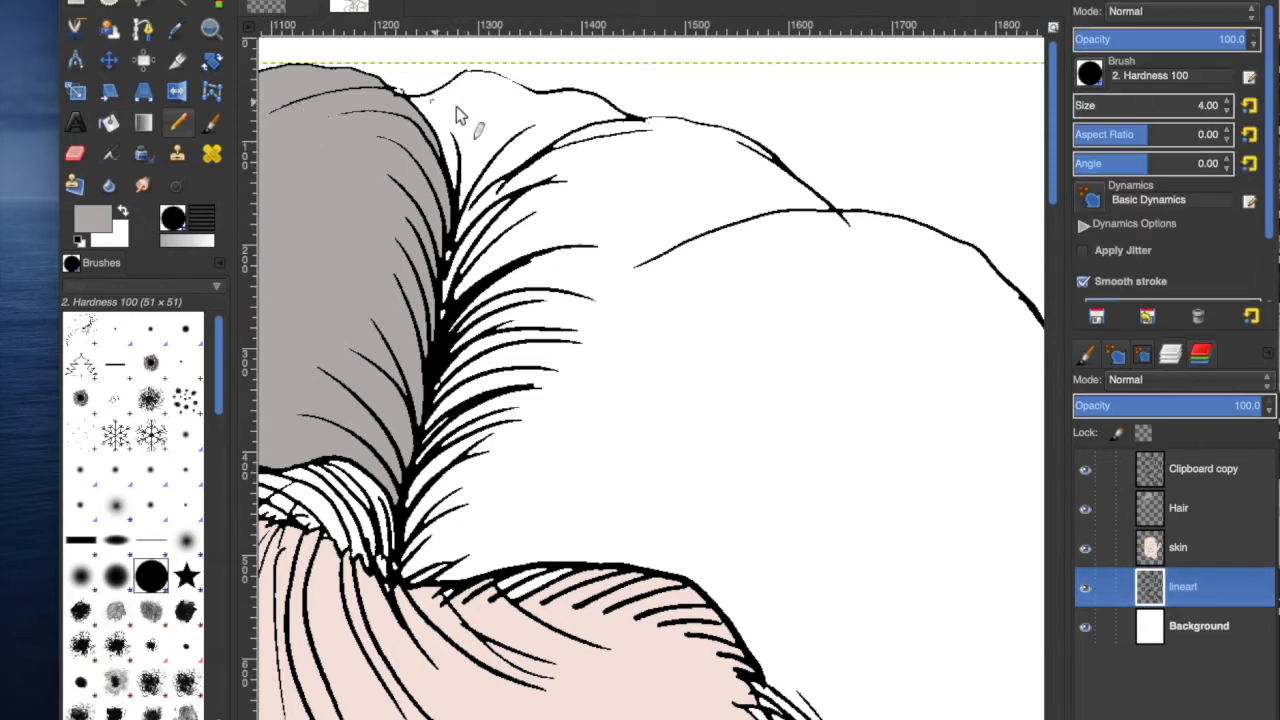
{"action": "left_click", "coordinate": [118, 228]}
{"action": "left_click_drag", "start_coordinate": [982, 138], "coordinate": [857, 160]}
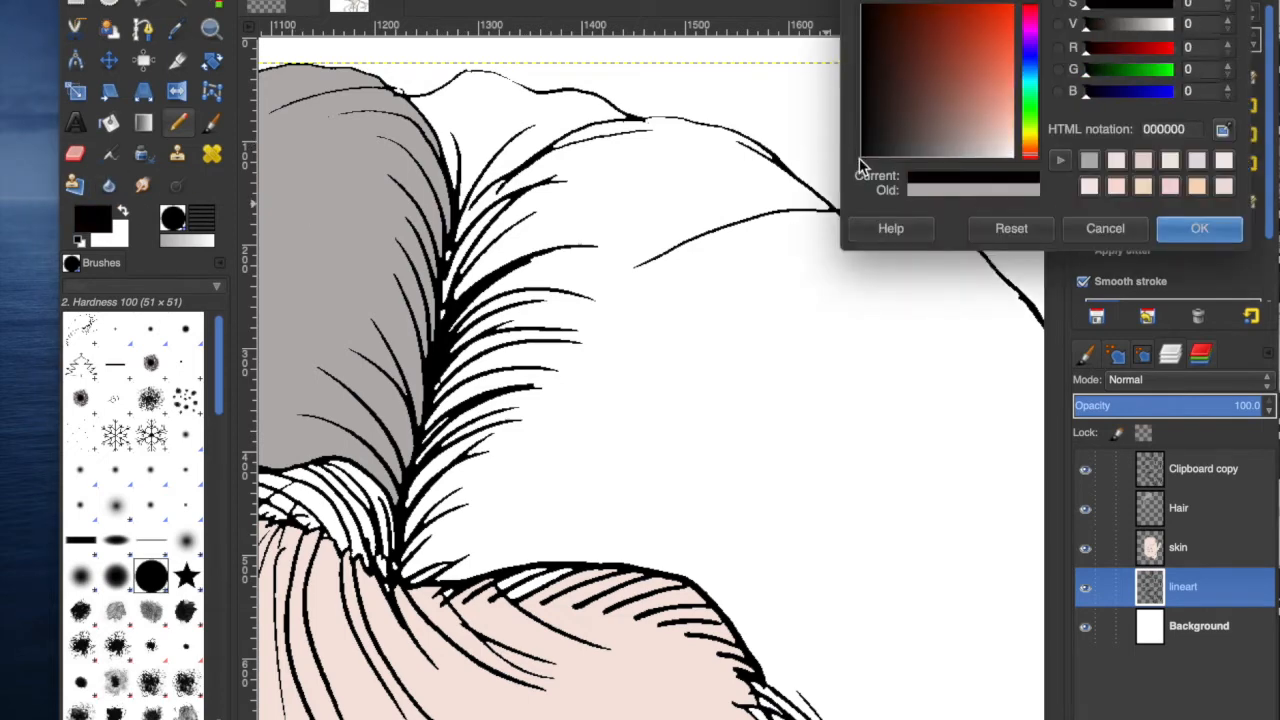
{"action": "left_click", "coordinate": [1222, 229]}
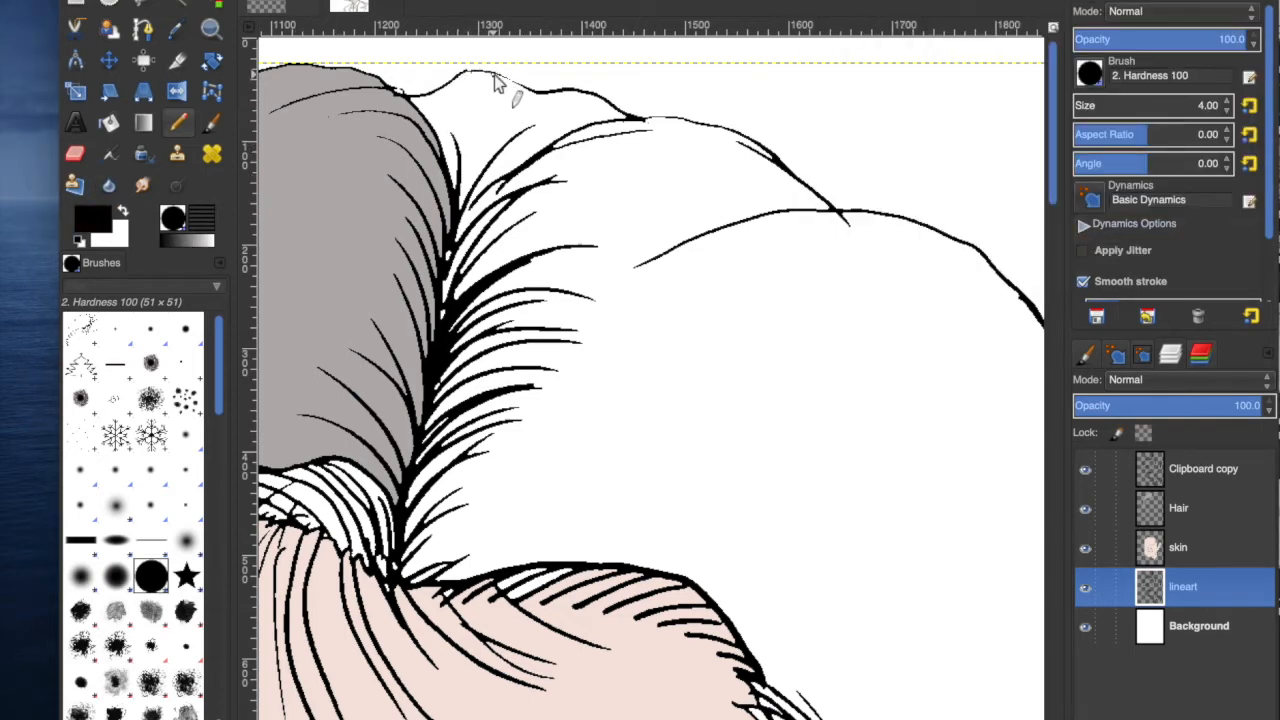
Swap foreground and background colours, hide the Clipboard copy, Hair and skin layers, and pick the Paintbrush with the Hardness 050 brush.
{"action": "left_click", "coordinate": [121, 212]}
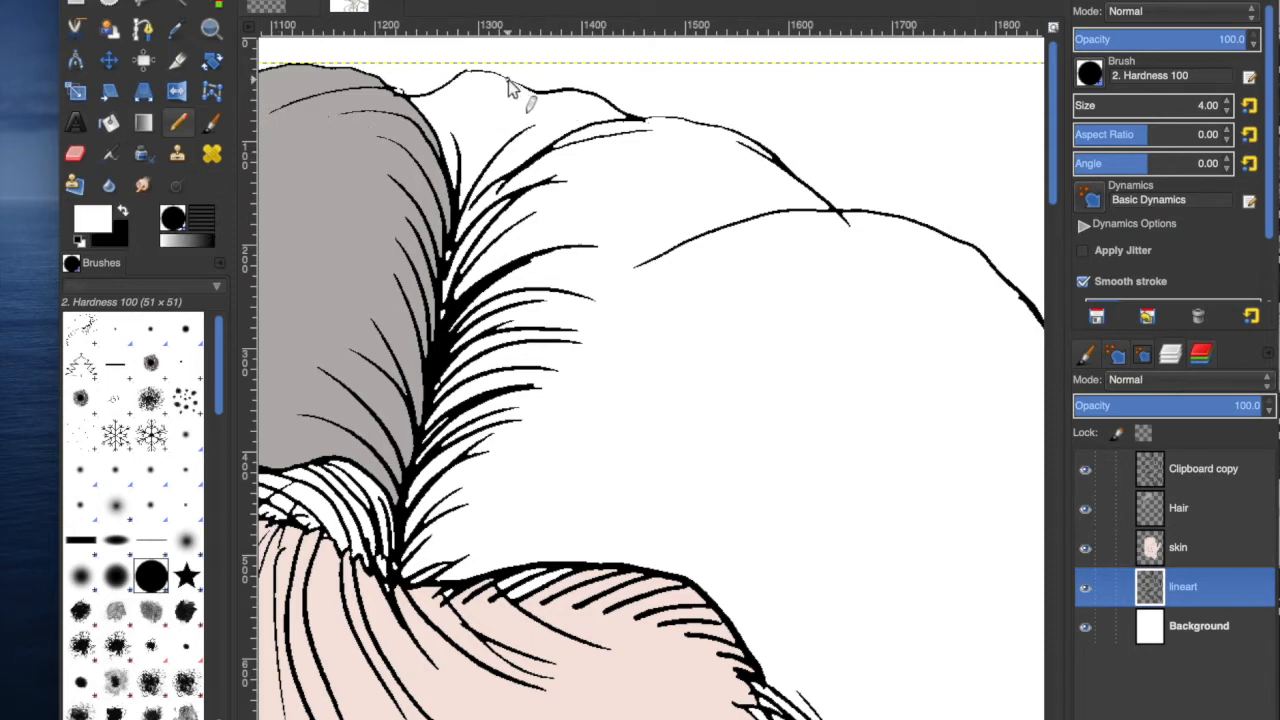
{"action": "left_click", "coordinate": [212, 124]}
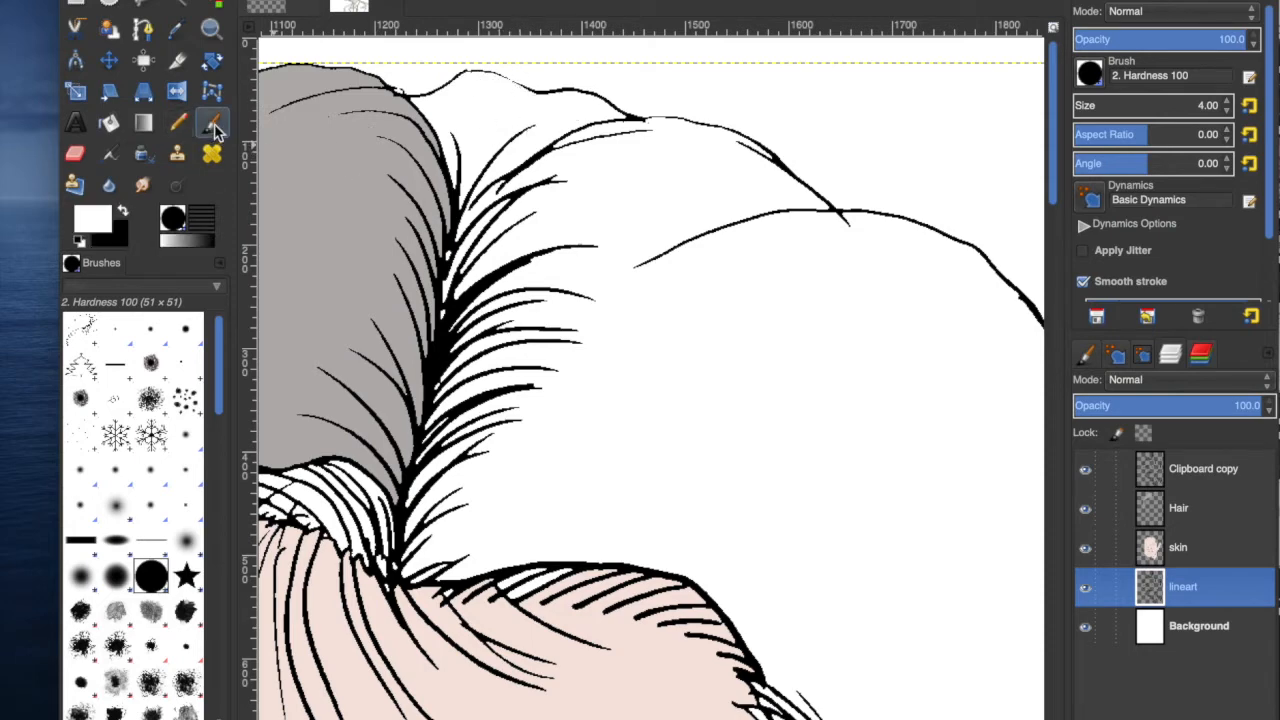
{"action": "left_click", "coordinate": [1085, 470]}
{"action": "left_click", "coordinate": [1086, 509]}
{"action": "left_click", "coordinate": [1086, 548]}
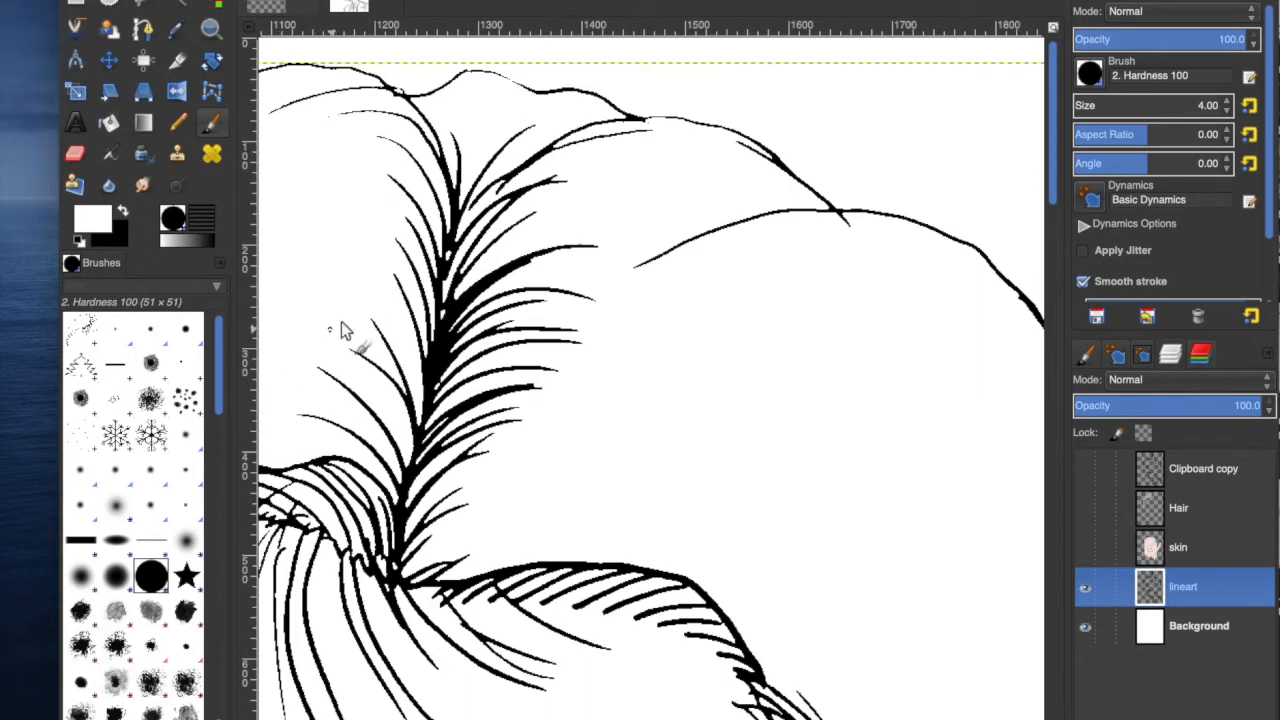
{"action": "left_click", "coordinate": [82, 577]}
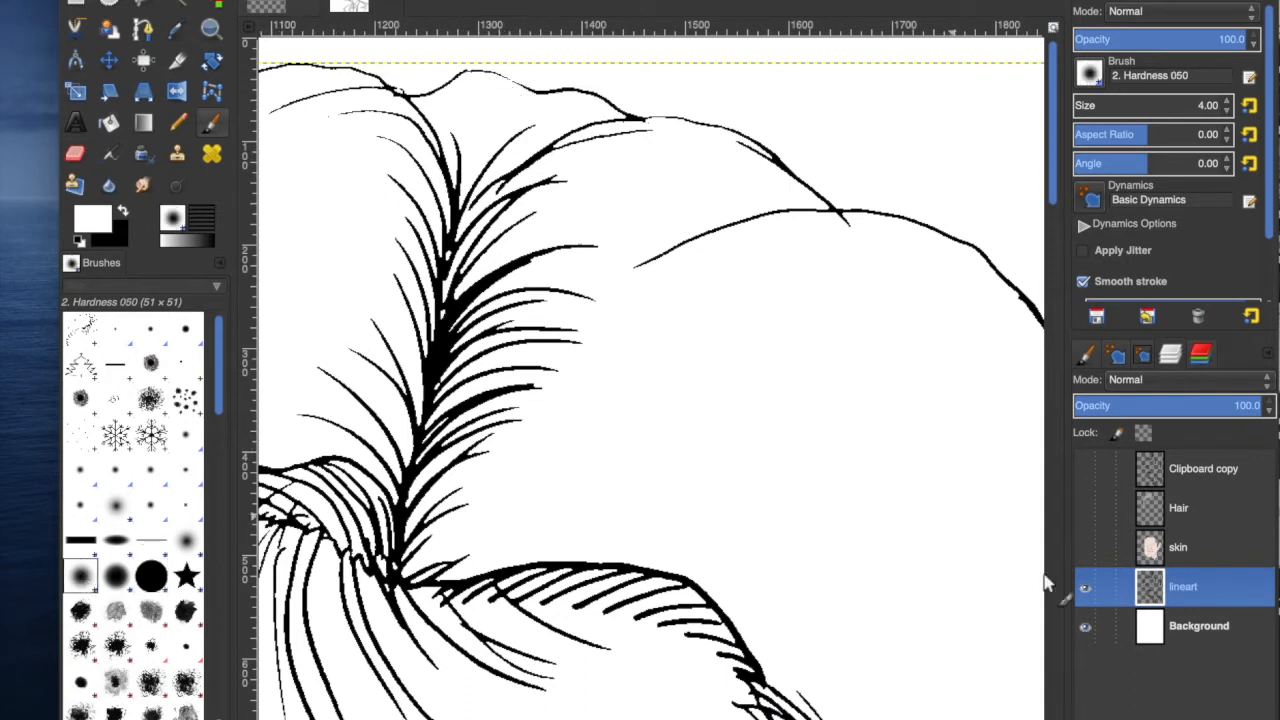
Try painting a black stroke with a 148.74-size brush along the top of the hair outline, then undo it.
{"action": "left_click", "coordinate": [179, 6]}
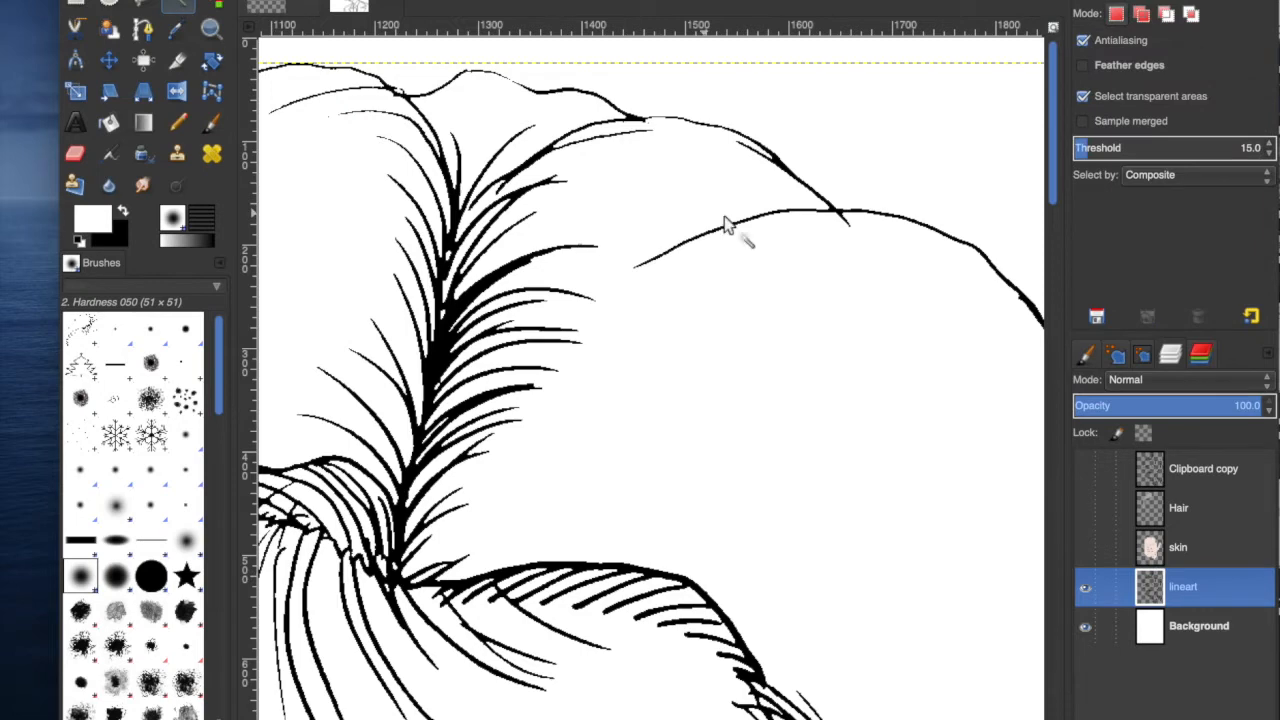
{"action": "left_click", "coordinate": [460, 185]}
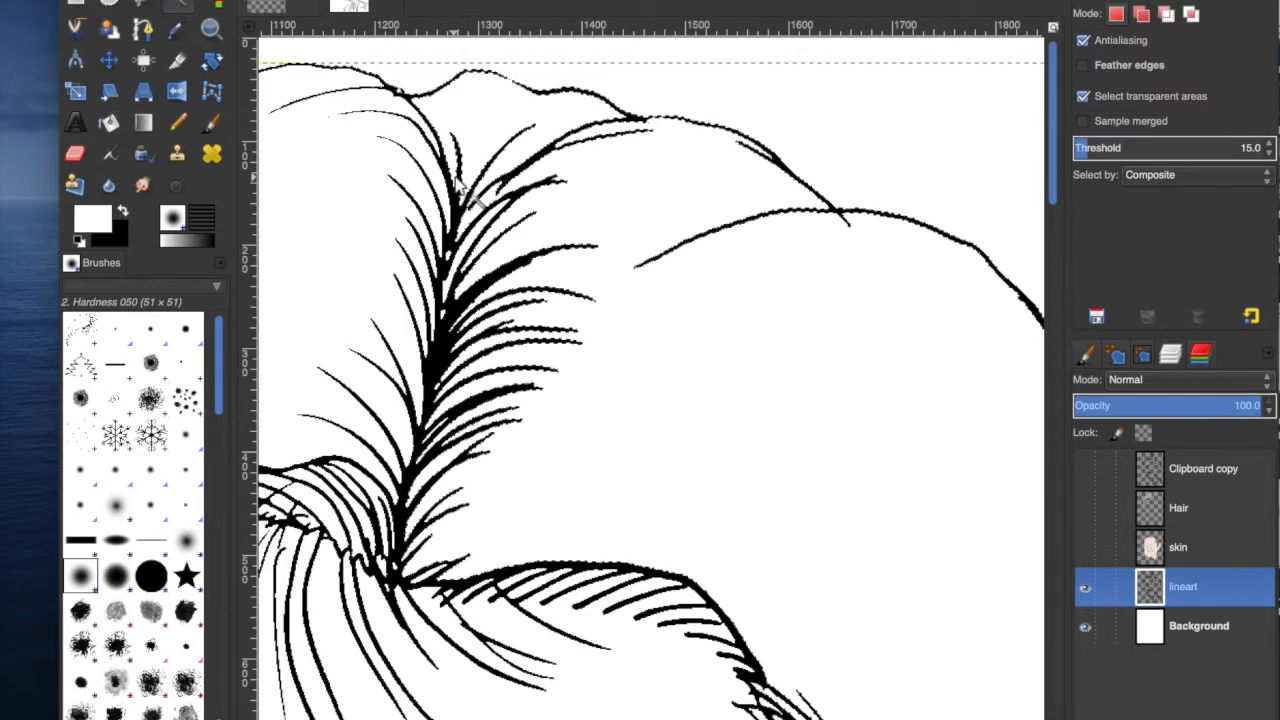
{"action": "left_click", "coordinate": [211, 122]}
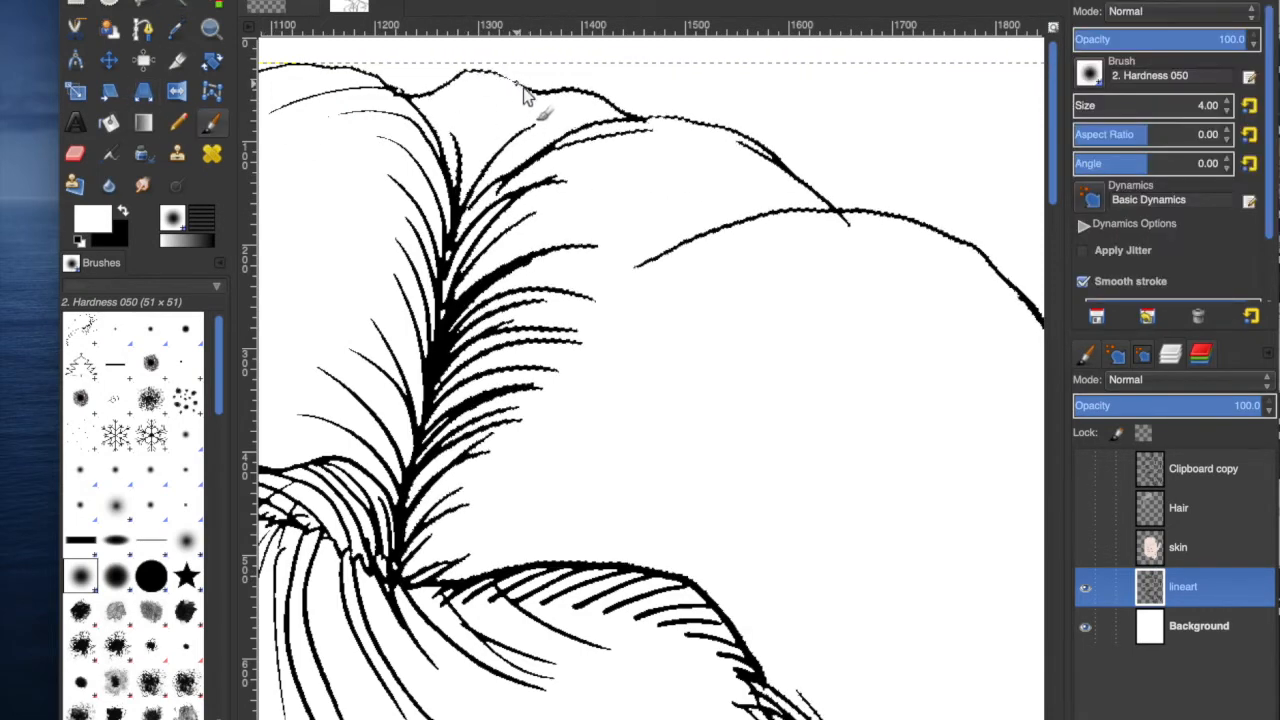
{"action": "left_click", "coordinate": [178, 122]}
{"action": "double_click", "coordinate": [1228, 104]}
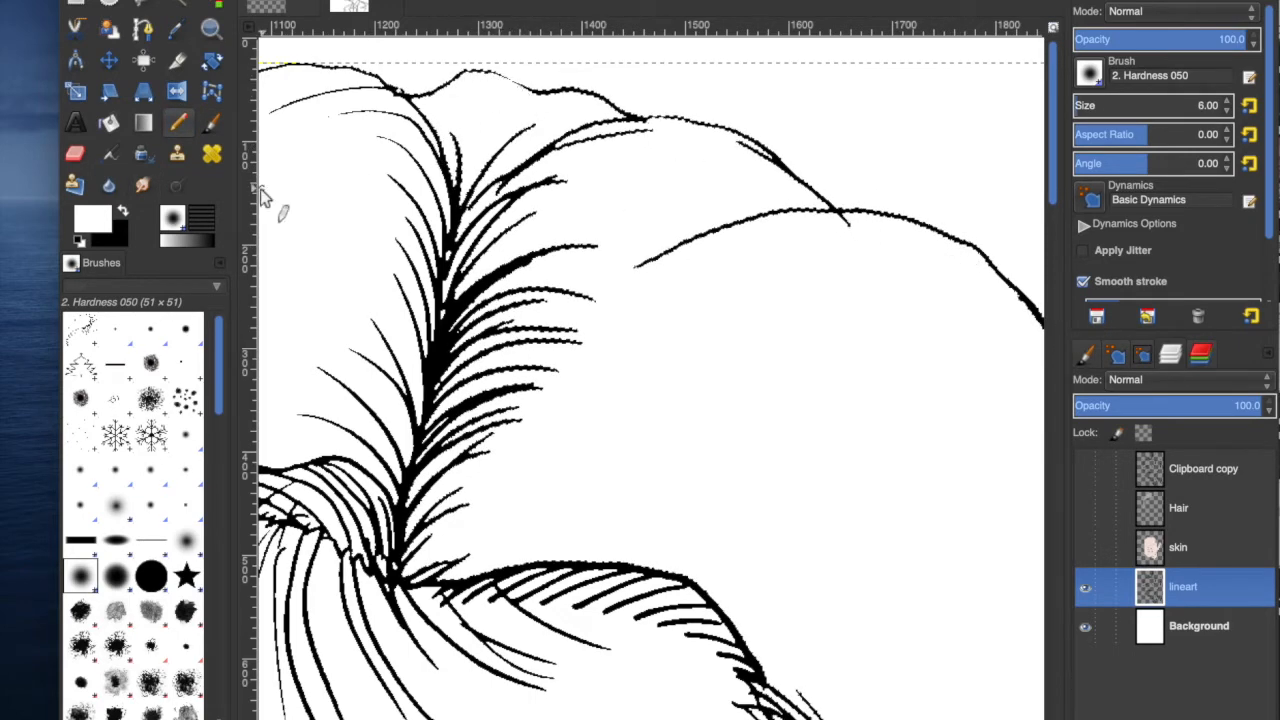
{"action": "left_click", "coordinate": [1096, 105]}
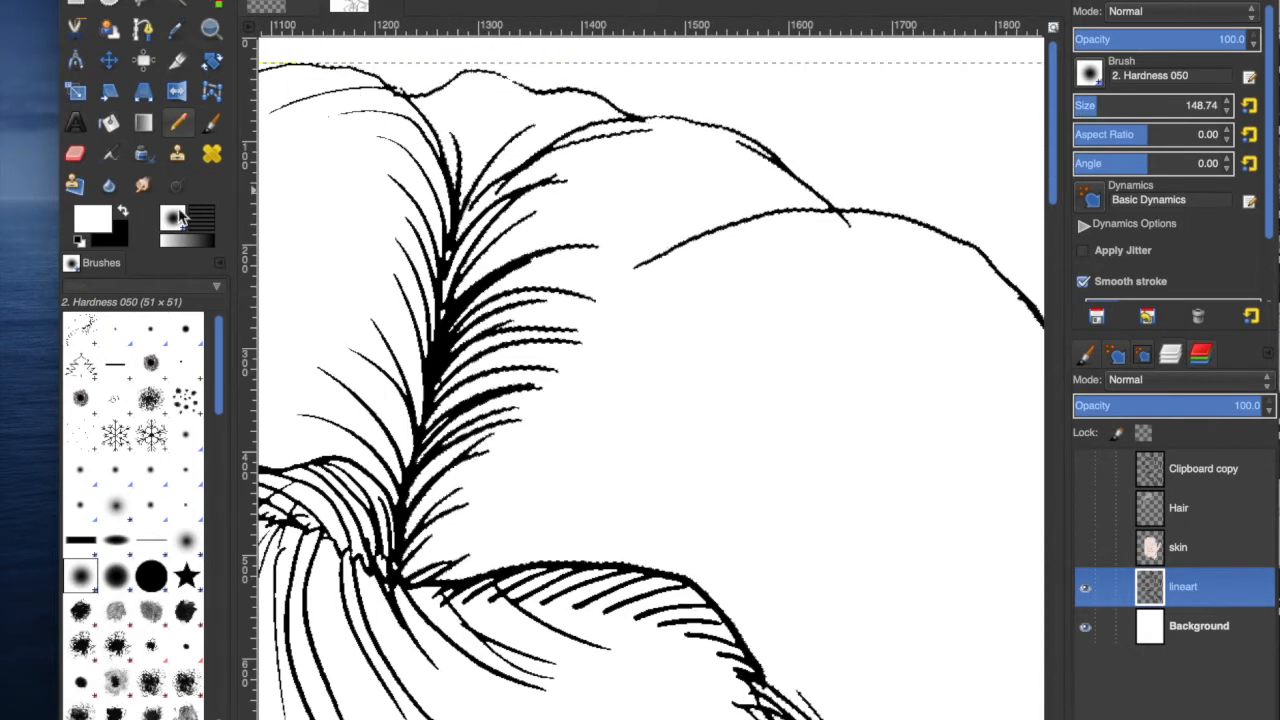
{"action": "left_click", "coordinate": [210, 122]}
{"action": "left_click", "coordinate": [122, 211]}
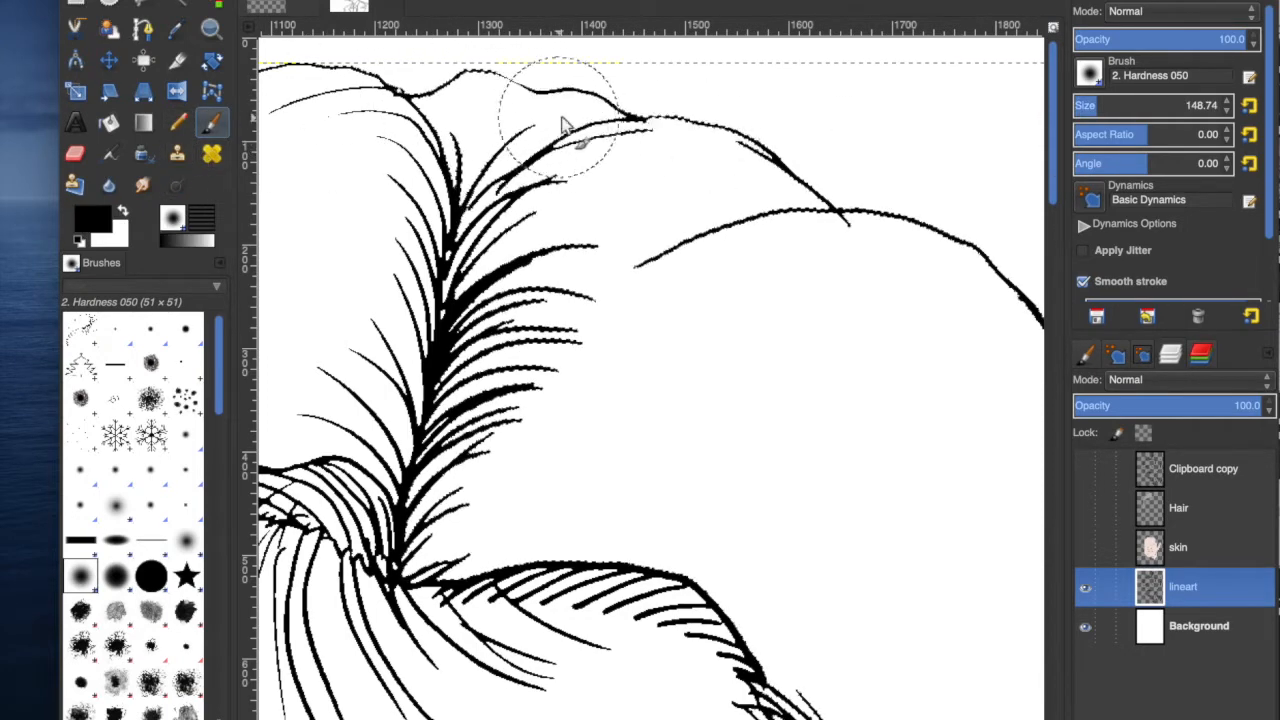
{"action": "left_click_drag", "start_coordinate": [562, 122], "coordinate": [505, 100]}
{"action": "key", "text": "super+z"}
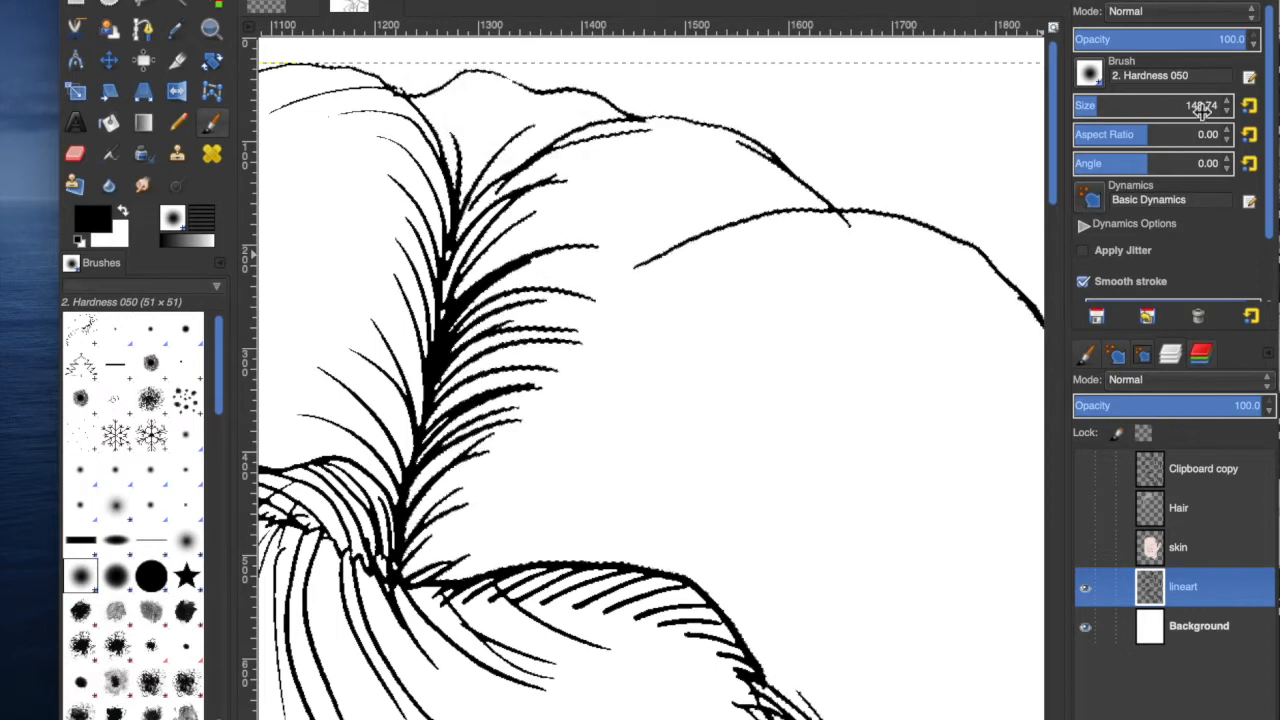
Reduce the brush size to 2.74 and switch back to the Pencil tool.
{"action": "left_click", "coordinate": [1227, 113]}
{"action": "left_click", "coordinate": [1227, 113]}
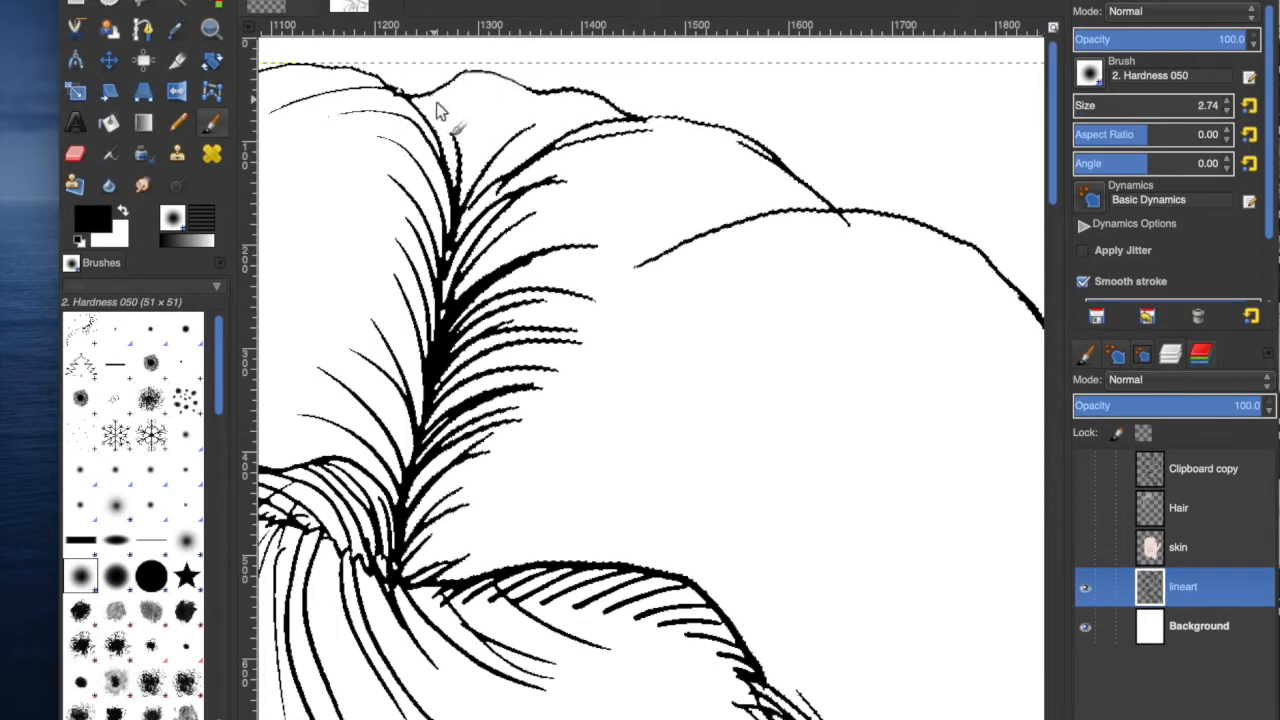
{"action": "key", "text": "n"}
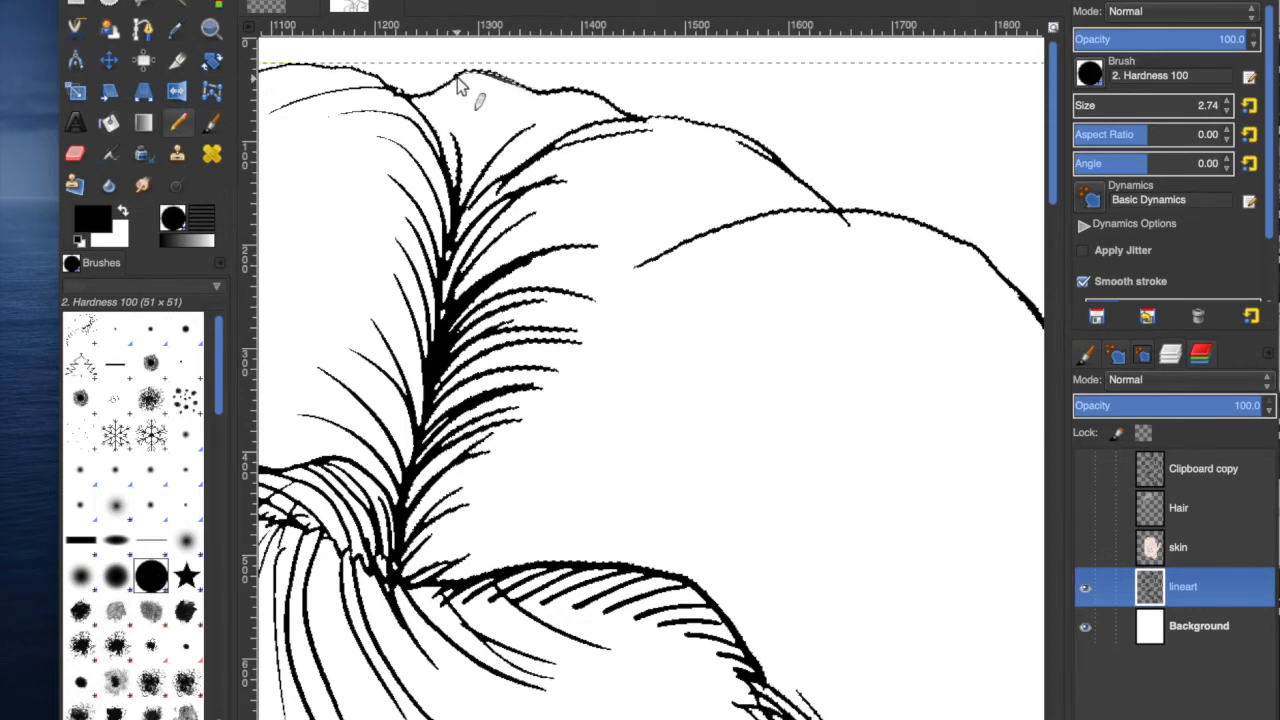
Pan to the ear and draw pencil lines closing the gap between the ear and the hair outline.
{"action": "scroll", "coordinate": [929, 409], "scroll_direction": "right", "scroll_amount": 5}
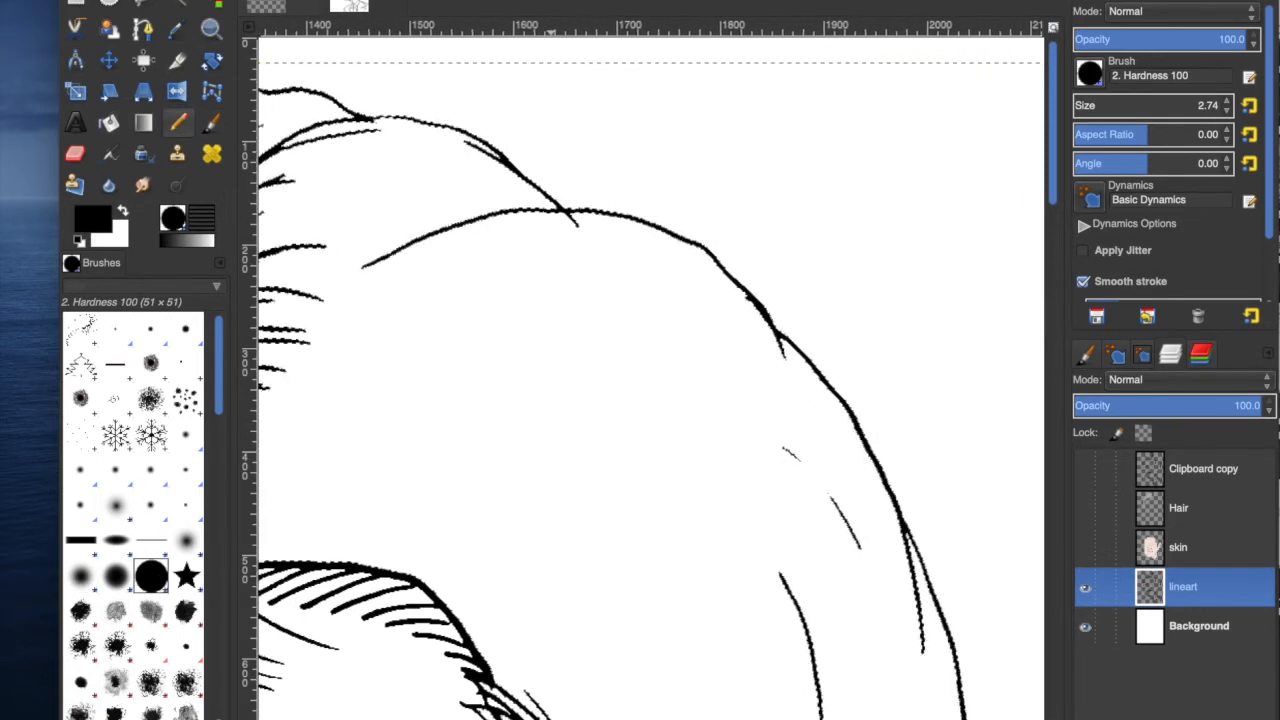
{"action": "scroll", "coordinate": [660, 380], "scroll_direction": "left", "scroll_amount": 5}
{"action": "scroll", "coordinate": [660, 380], "scroll_direction": "right", "scroll_amount": 5}
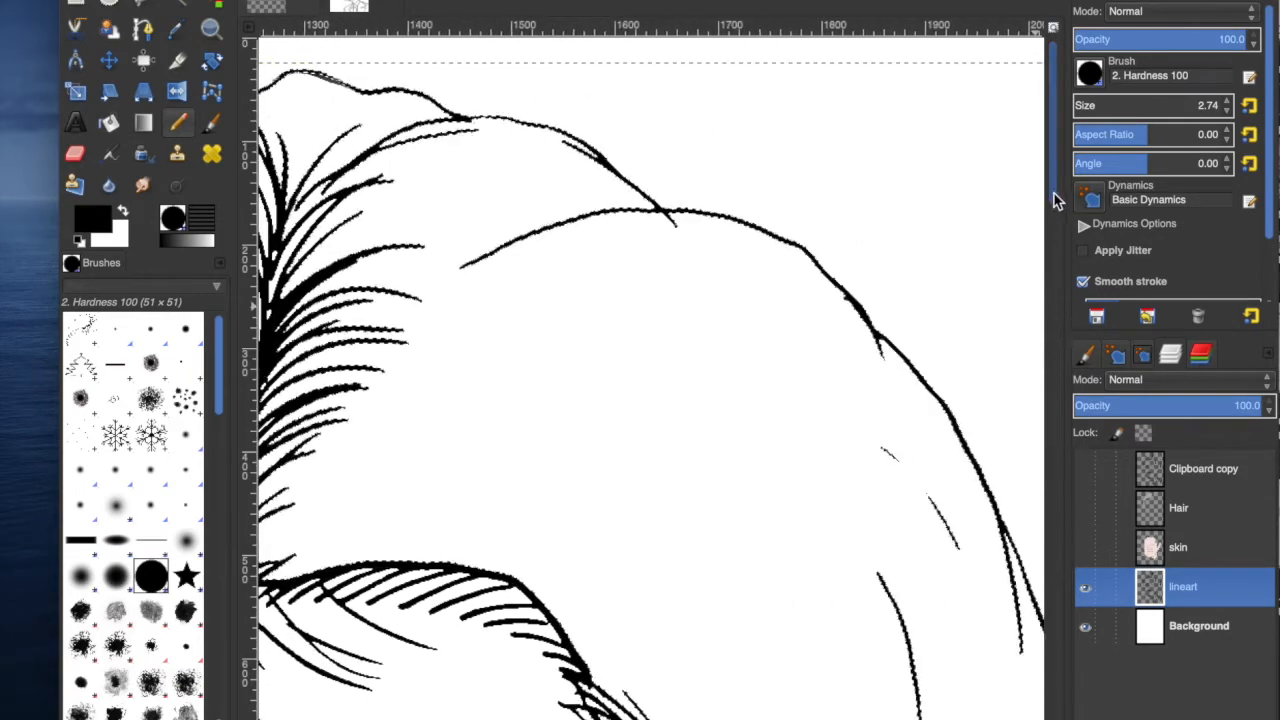
{"action": "left_click_drag", "start_coordinate": [1054, 194], "coordinate": [1054, 350]}
{"action": "scroll", "coordinate": [668, 488], "scroll_direction": "right", "scroll_amount": 5}
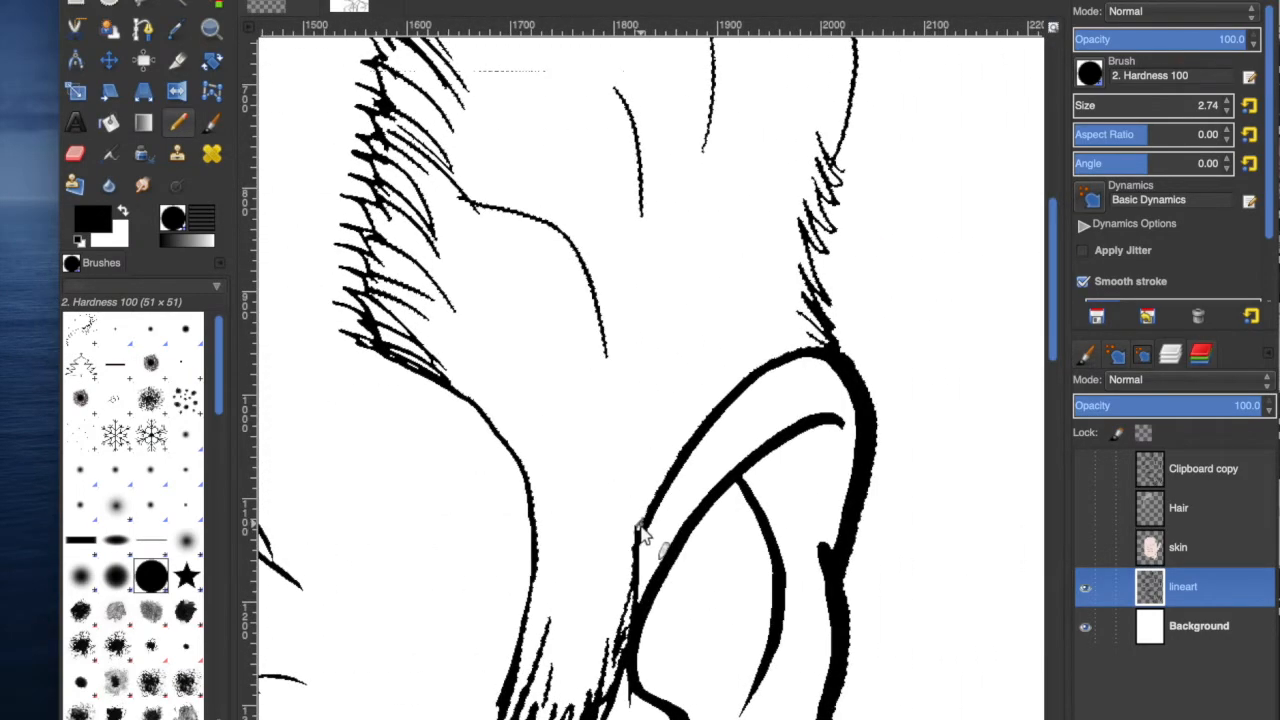
{"action": "mouse_move", "coordinate": [668, 488]}
{"action": "left_mouse_down"}
{"action": "mouse_move", "coordinate": [766, 361]}
{"action": "mouse_move", "coordinate": [752, 372]}
{"action": "mouse_move", "coordinate": [828, 350]}
{"action": "left_mouse_up"}
{"action": "left_click_drag", "start_coordinate": [757, 368], "coordinate": [828, 345]}
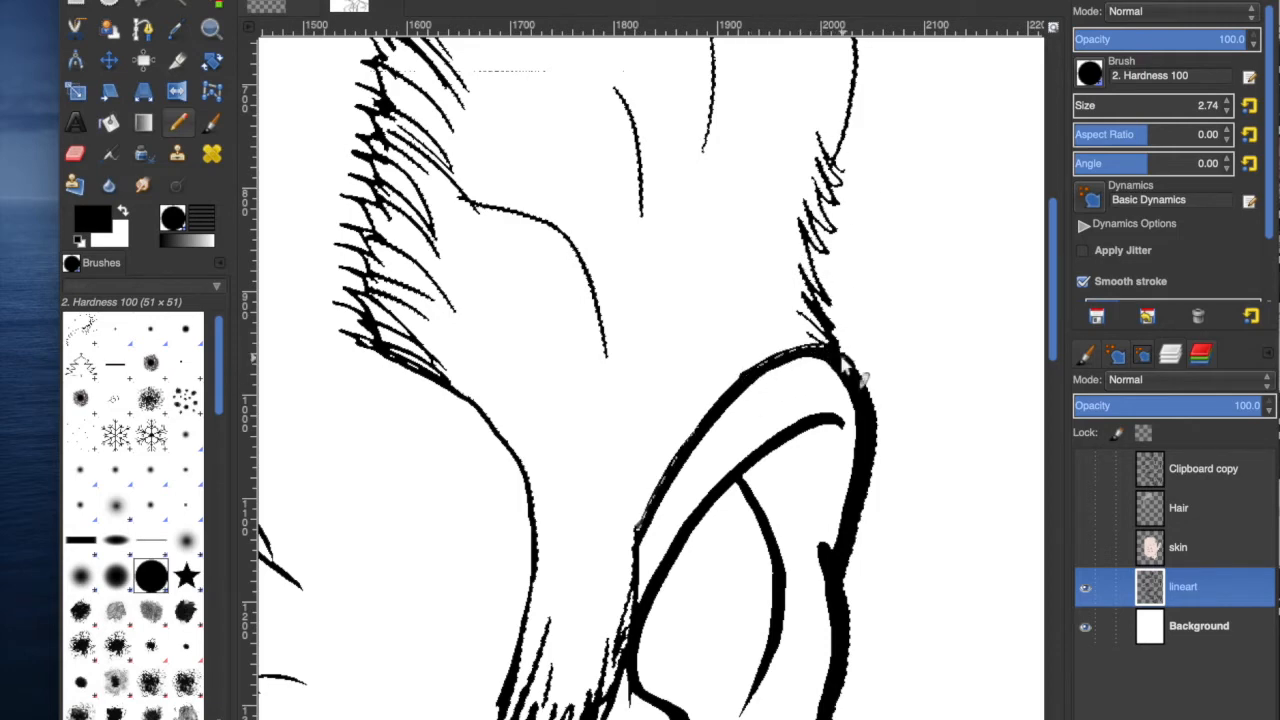
{"action": "left_click_drag", "start_coordinate": [1054, 280], "coordinate": [1040, 115]}
{"action": "scroll", "coordinate": [650, 390], "scroll_direction": "left", "scroll_amount": 15}
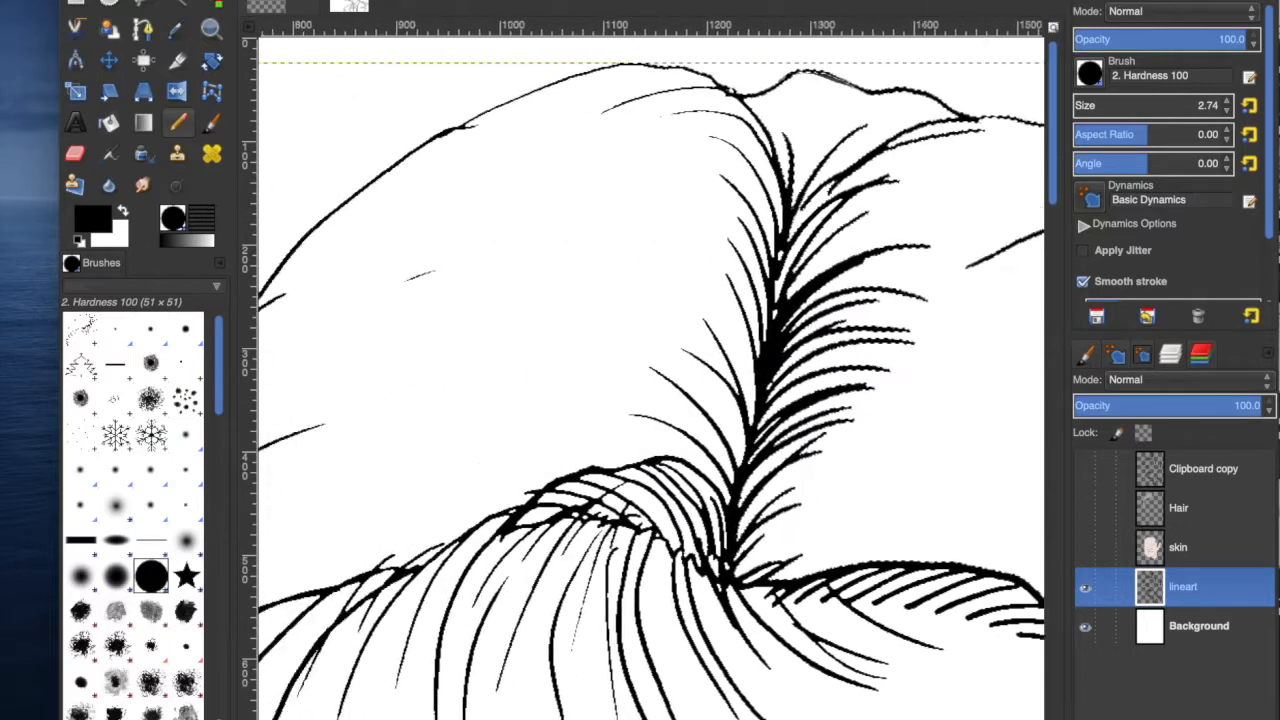
Zoom out to the whole image, fuzzy-select the right part of the hair on the lineart layer, and switch to the Hair layer.
{"action": "left_click", "coordinate": [400, 718]}
{"action": "left_click", "coordinate": [404, 713]}
{"action": "left_click", "coordinate": [205, 1]}
{"action": "left_click", "coordinate": [217, 1]}
{"action": "key", "text": "u"}
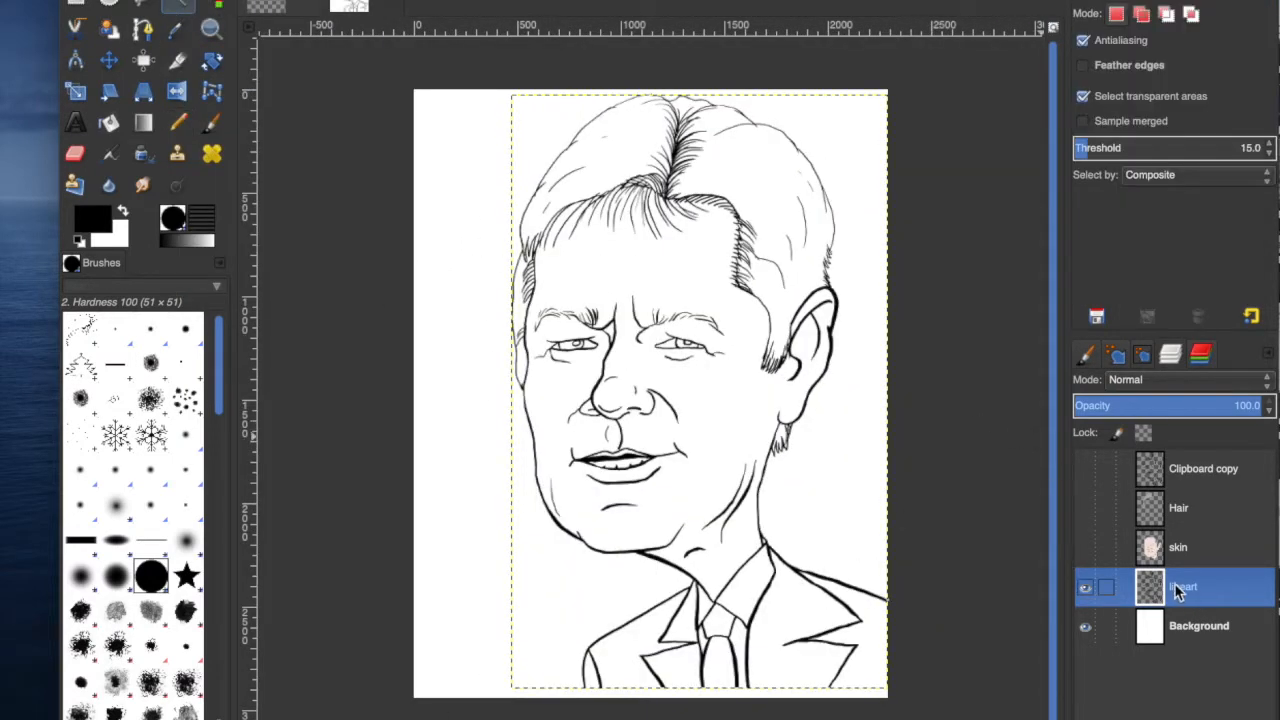
{"action": "left_click", "coordinate": [778, 192]}
{"action": "left_click", "coordinate": [1184, 510]}
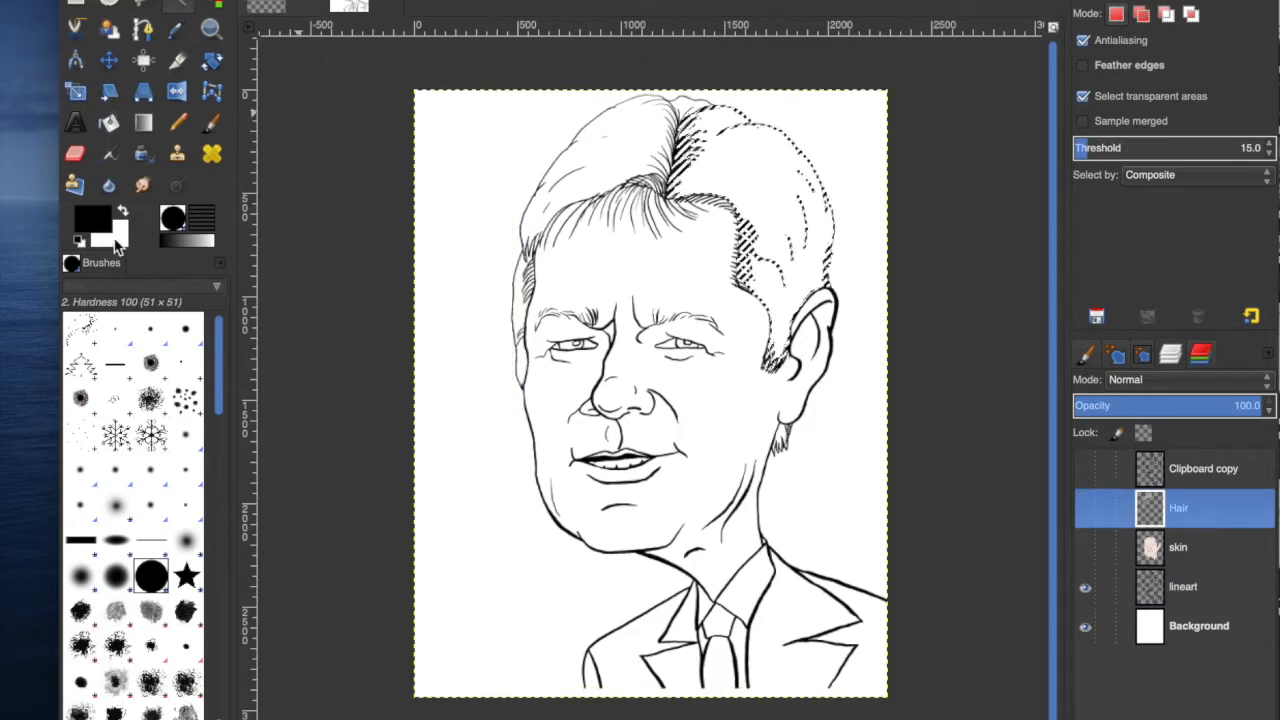
{"action": "left_click", "coordinate": [95, 219]}
Show the Hair, skin and Clipboard copy layers again.
{"action": "left_click", "coordinate": [1086, 509]}
{"action": "left_click", "coordinate": [1086, 549]}
{"action": "left_click", "coordinate": [1086, 470]}
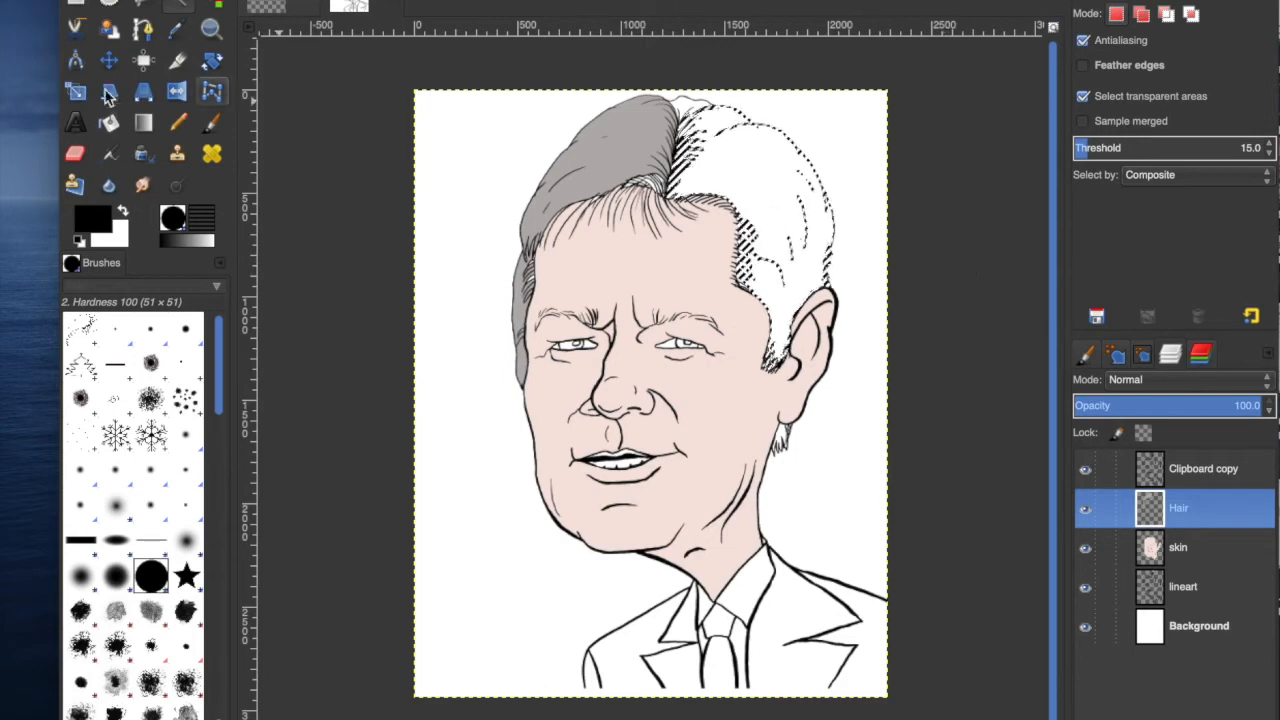
Bucket-fill the selected hair area with light blue on the Hair layer.
{"action": "left_click", "coordinate": [205, 1]}
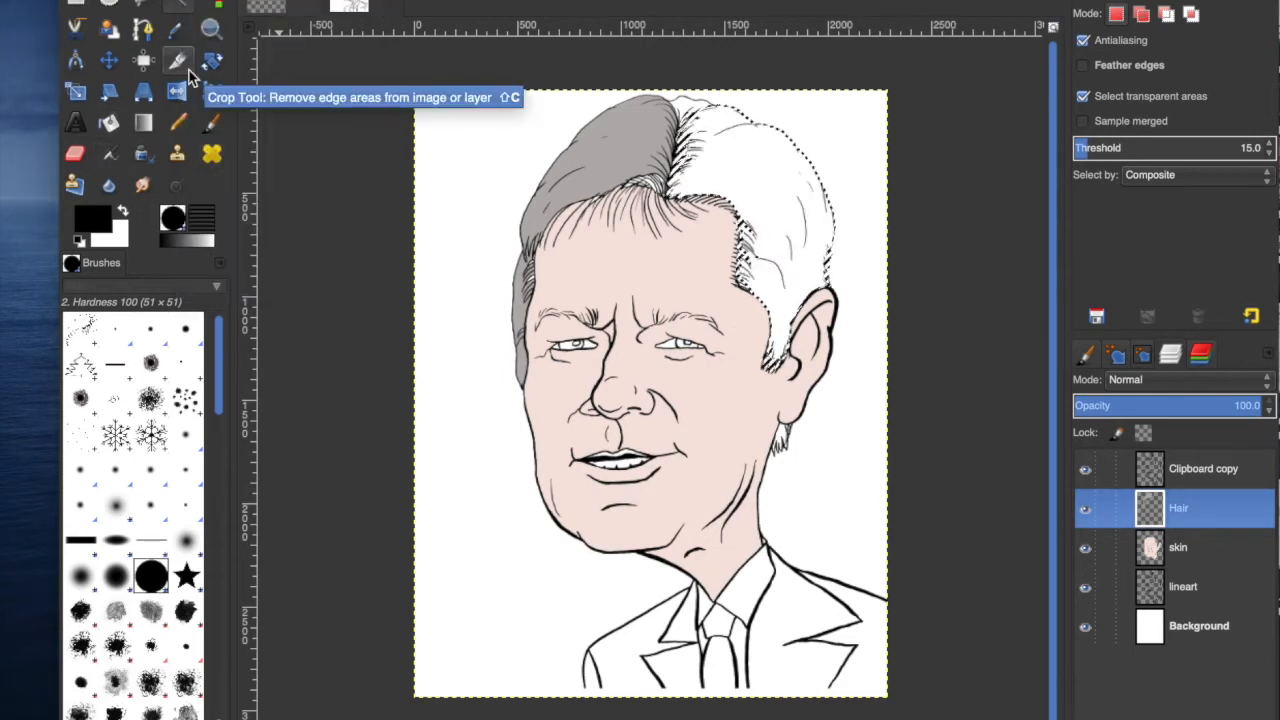
{"action": "left_click", "coordinate": [143, 123]}
{"action": "left_click", "coordinate": [109, 123]}
{"action": "left_click", "coordinate": [768, 215]}
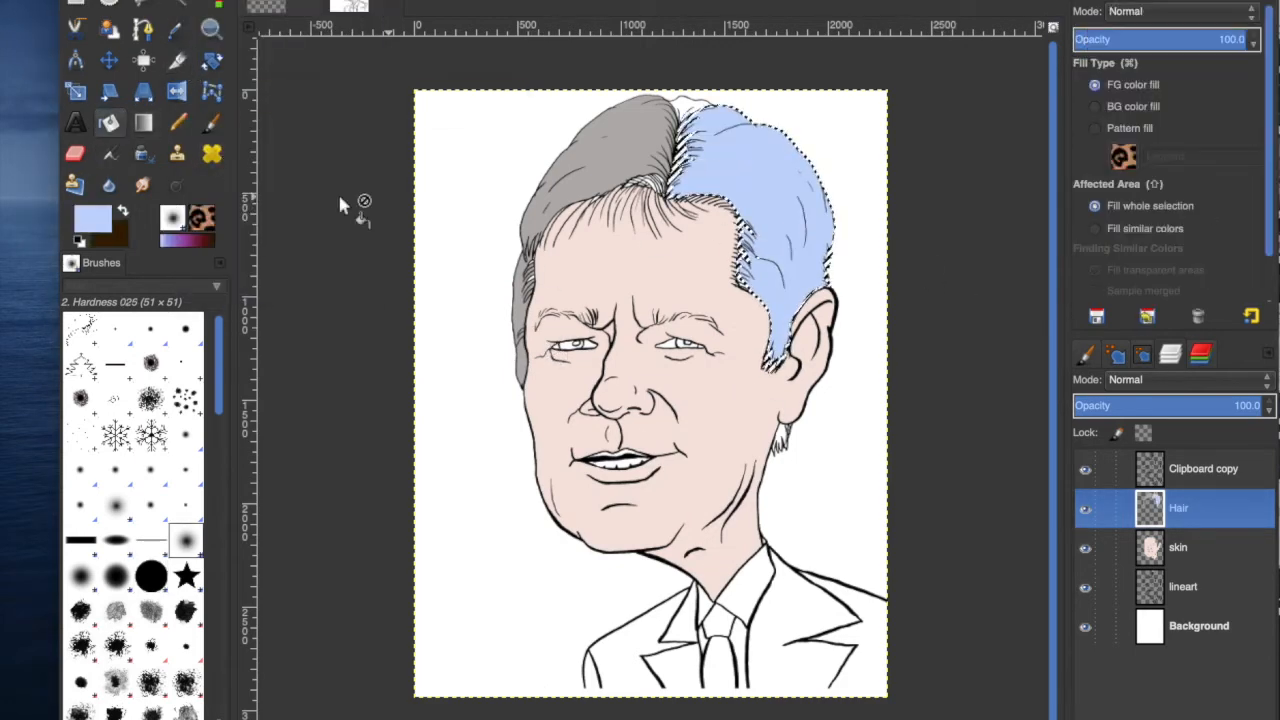
Set the foreground colour to the hair grey and bucket-fill the selected hair area with it.
{"action": "left_click", "coordinate": [93, 219]}
{"action": "left_click", "coordinate": [1115, 163]}
{"action": "left_click", "coordinate": [1200, 228]}
{"action": "left_click", "coordinate": [745, 170]}
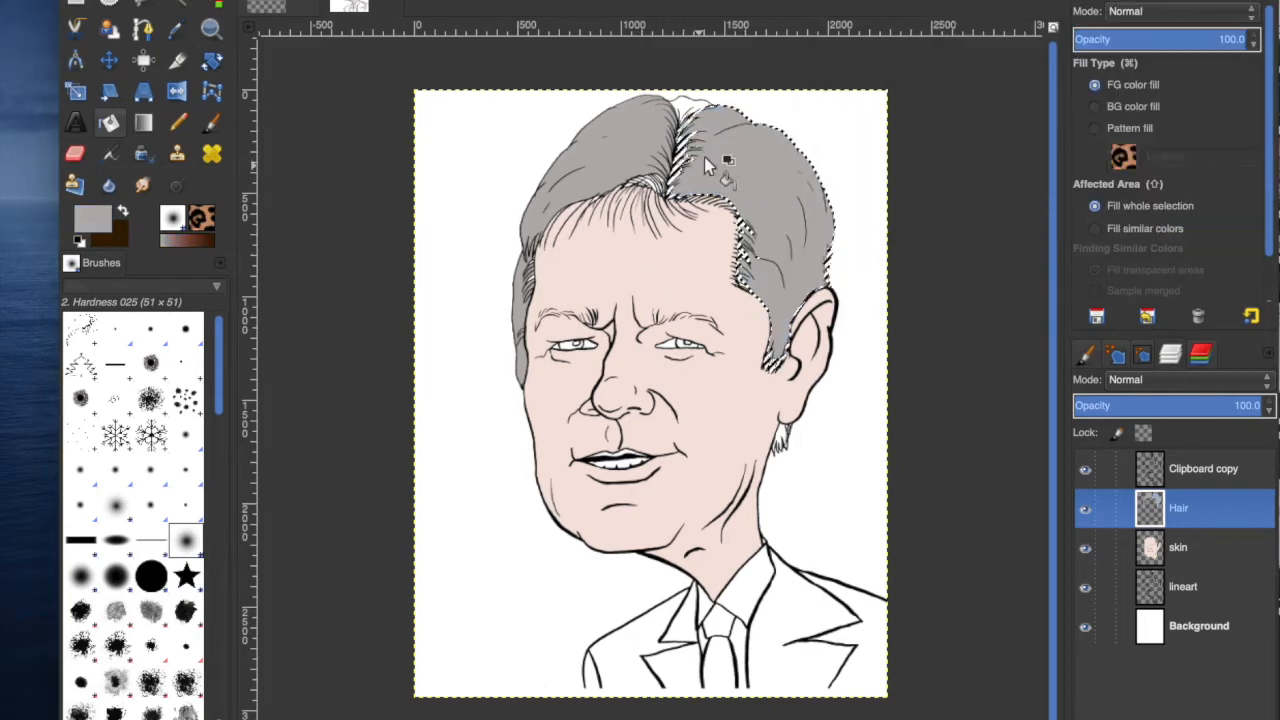
Deselect, fuzzy-select the small gap at the top of the hair on the lineart layer, and fill it grey on the Hair layer.
{"action": "left_click", "coordinate": [216, 0]}
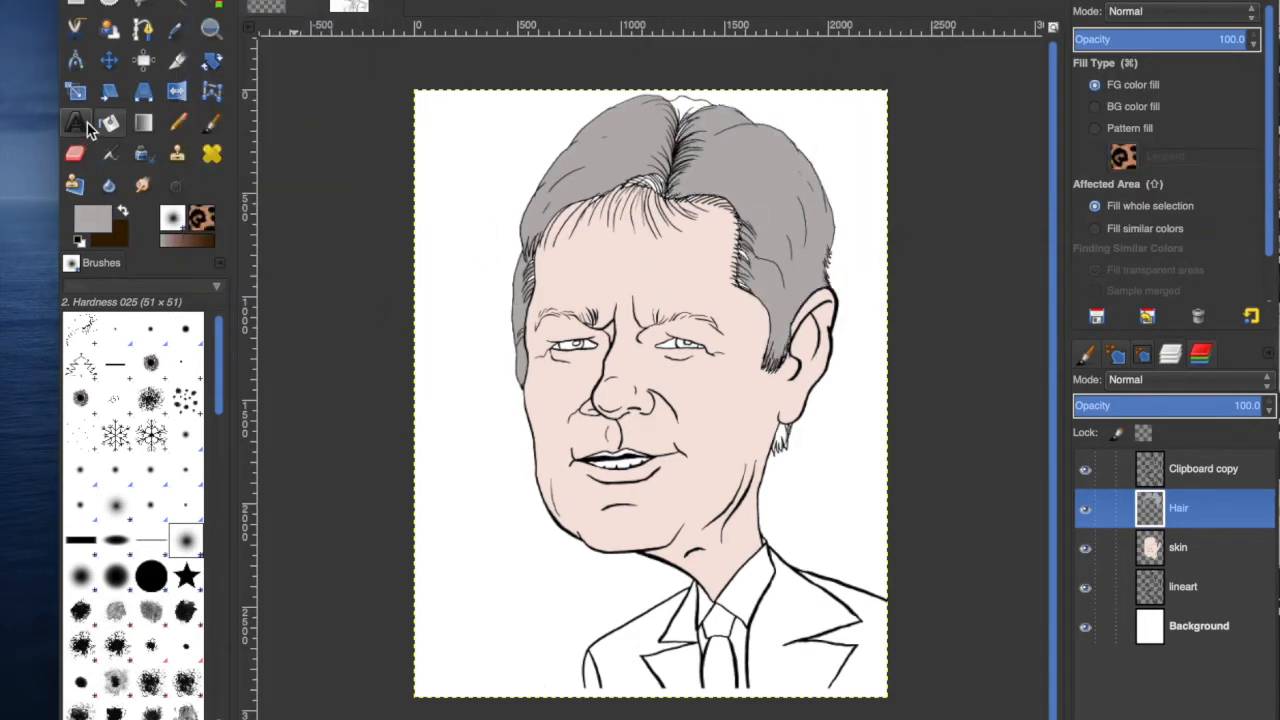
{"action": "left_click", "coordinate": [1190, 587]}
{"action": "key", "text": "u"}
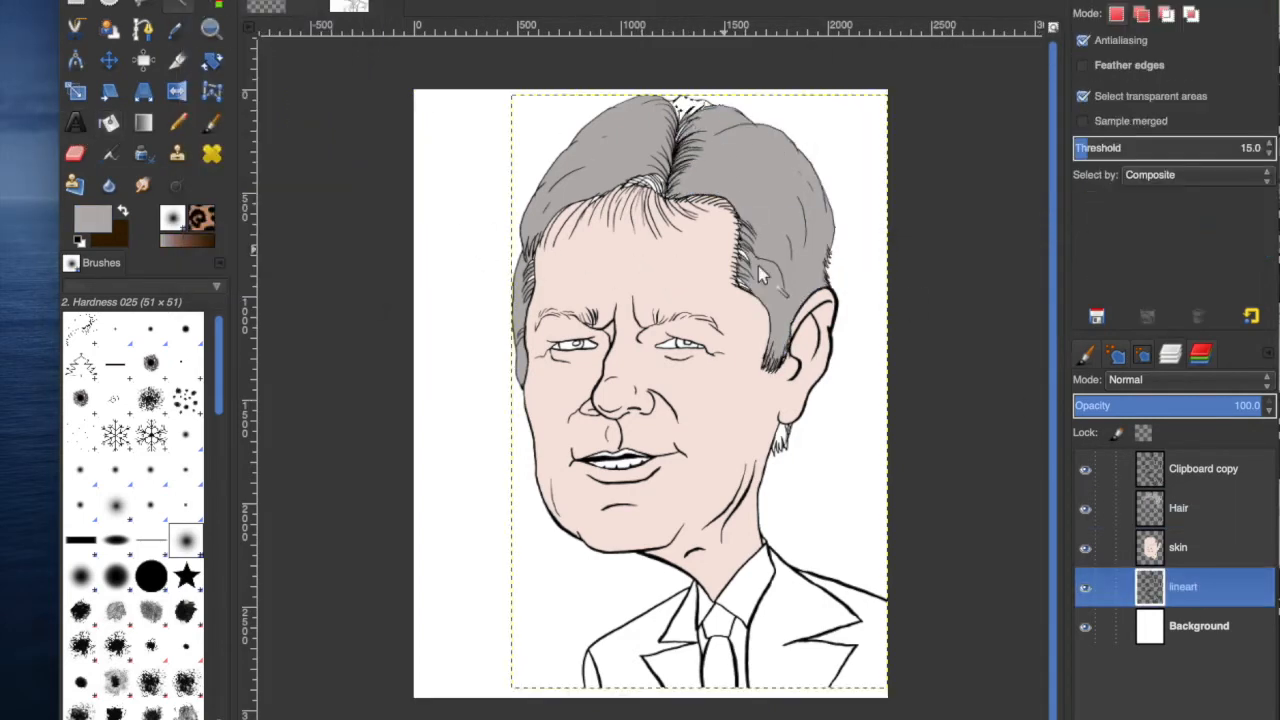
{"action": "left_click", "coordinate": [190, 0]}
{"action": "left_click", "coordinate": [221, 154]}
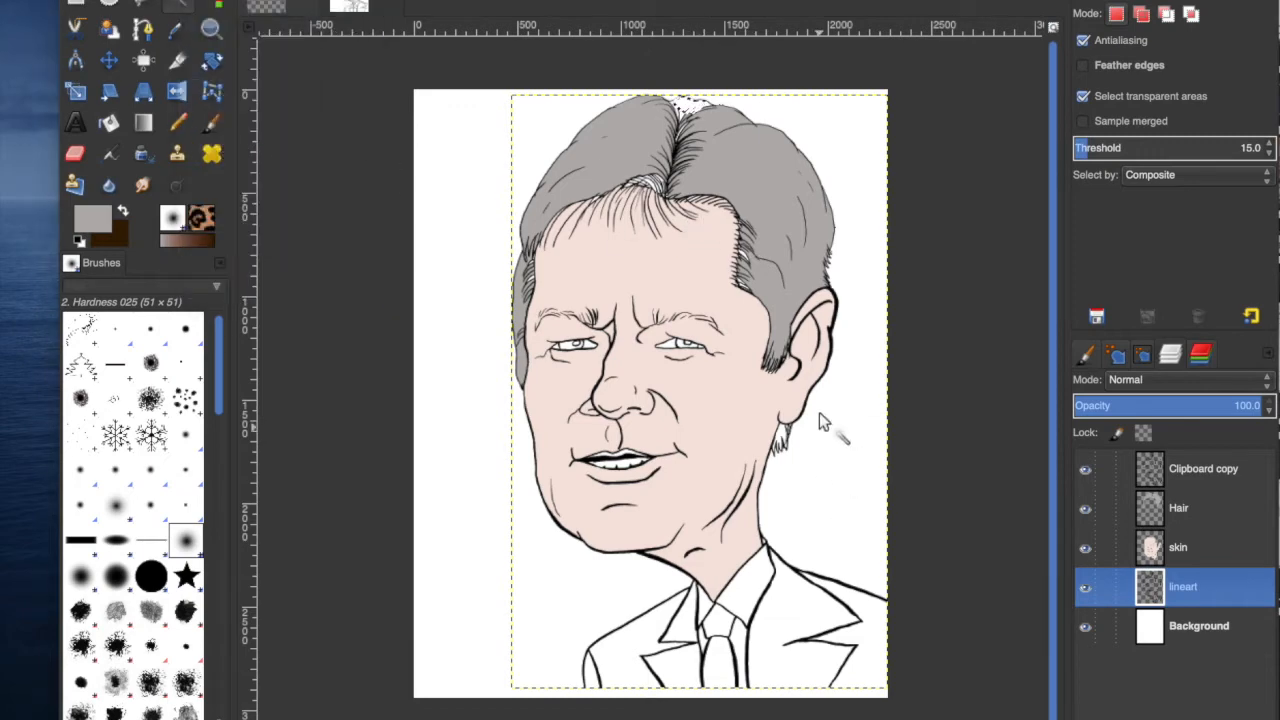
{"action": "key", "text": "shift+b"}
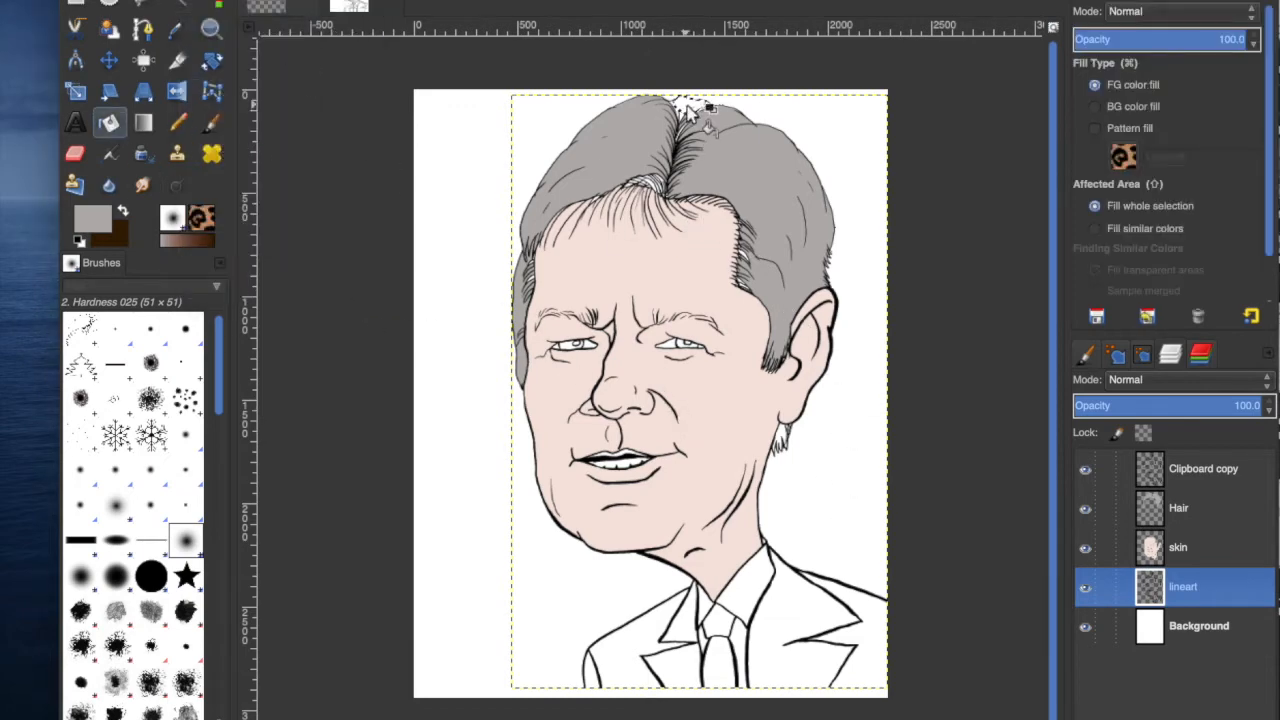
{"action": "left_click", "coordinate": [1180, 508]}
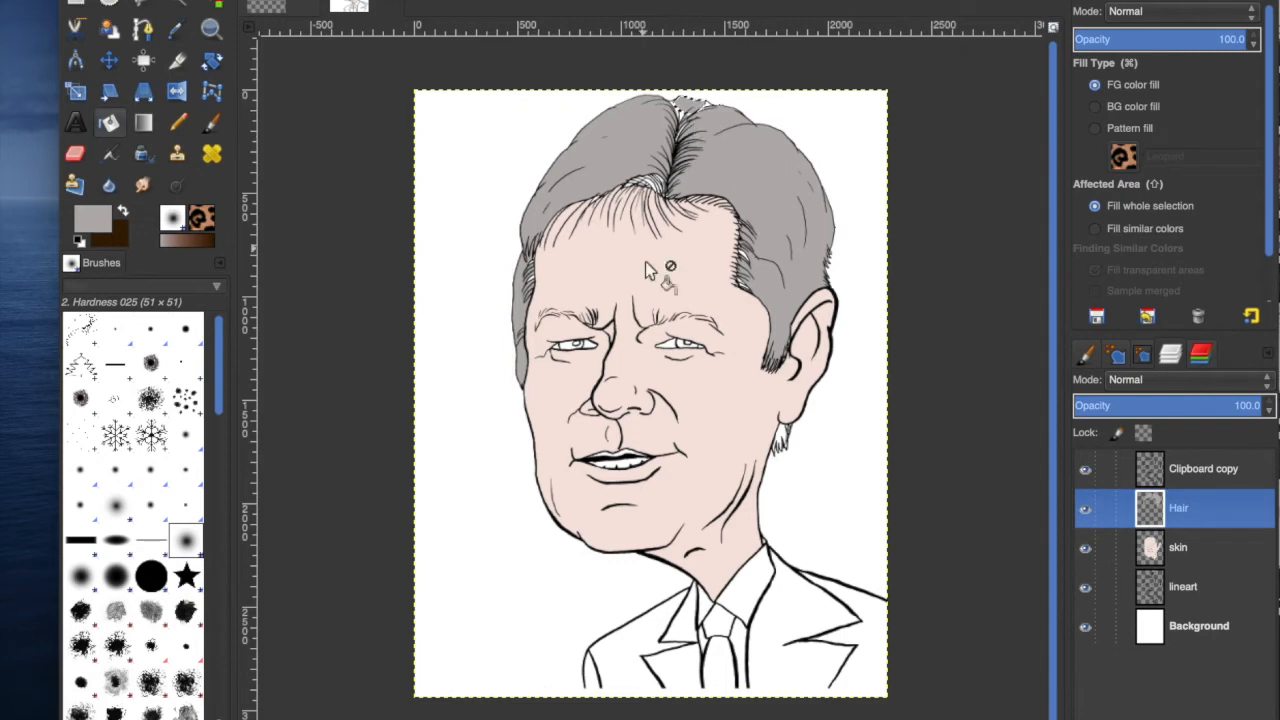
Fuzzy-select the sideburn below the ear on the lineart layer, fill it grey on the Hair layer, and deselect.
{"action": "left_click", "coordinate": [1190, 586]}
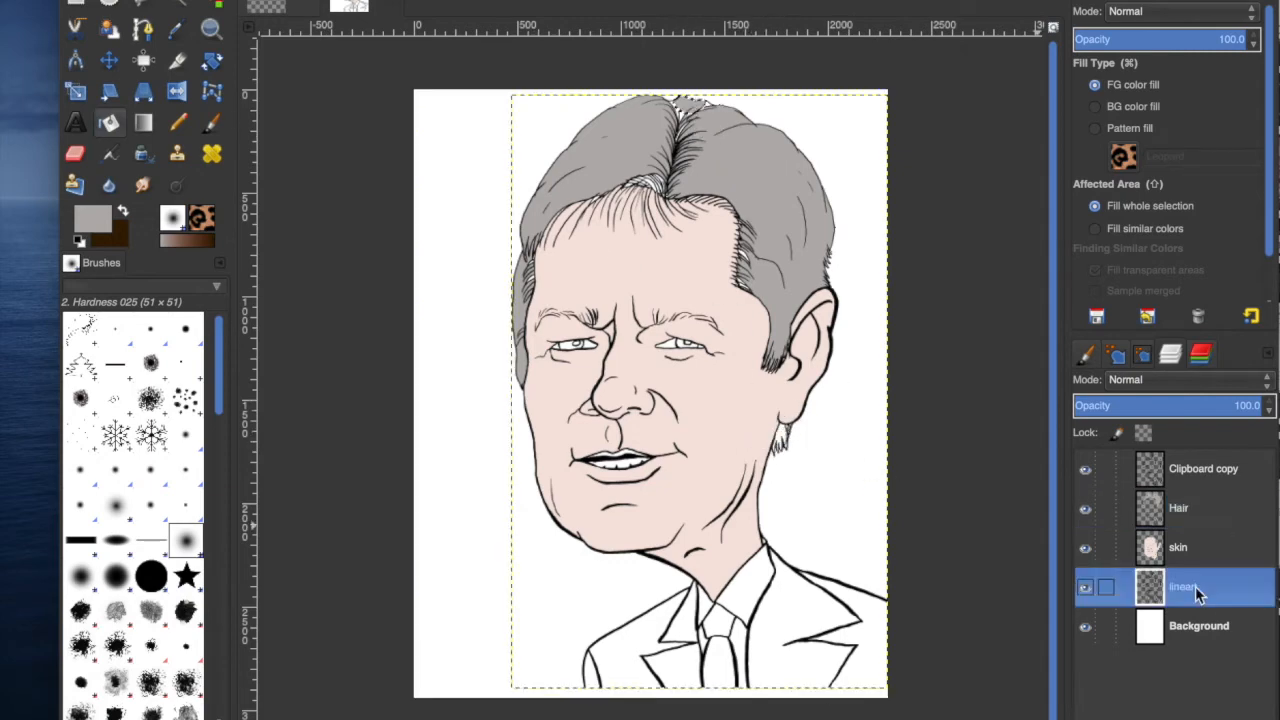
{"action": "left_click", "coordinate": [174, 5]}
{"action": "left_click", "coordinate": [785, 440]}
{"action": "left_click", "coordinate": [196, 2]}
{"action": "left_click", "coordinate": [258, 163]}
{"action": "left_click", "coordinate": [110, 124]}
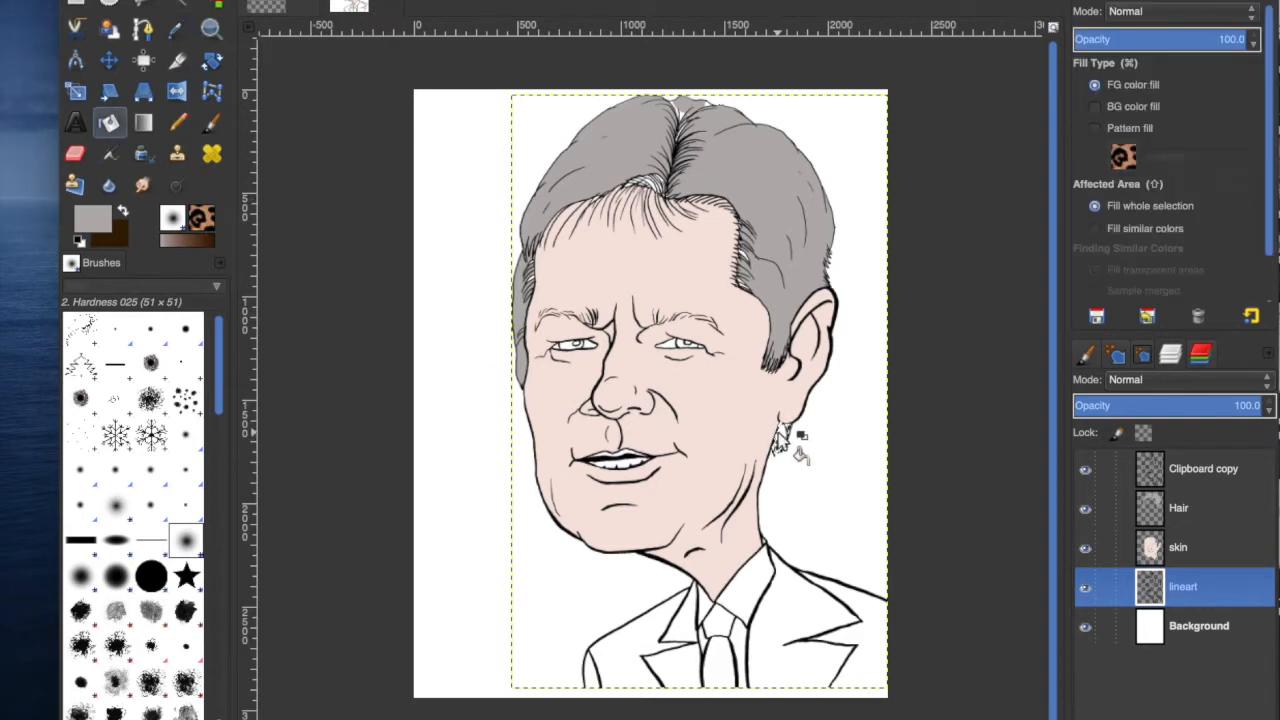
{"action": "left_click", "coordinate": [1185, 508]}
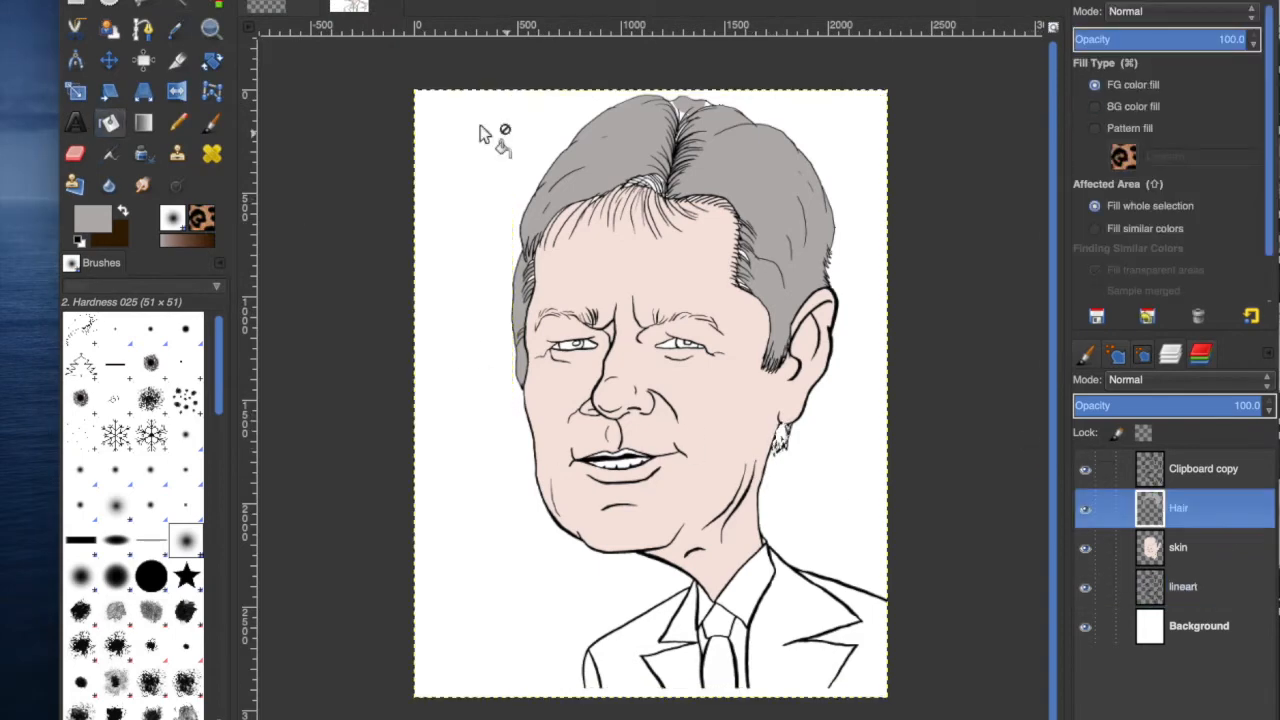
{"action": "left_click", "coordinate": [196, 2]}
{"action": "left_click", "coordinate": [200, 0]}
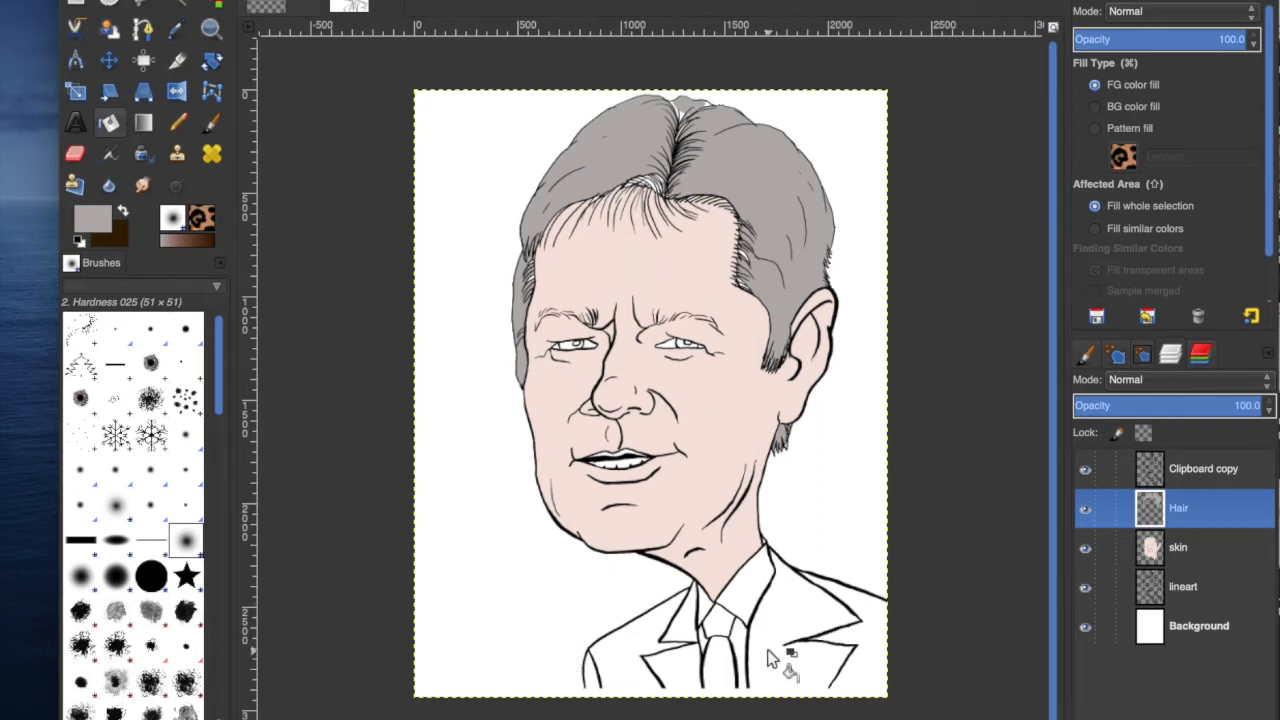
Switch to the Paintbrush and set the foreground colour to black 000000.
{"action": "left_click", "coordinate": [212, 124]}
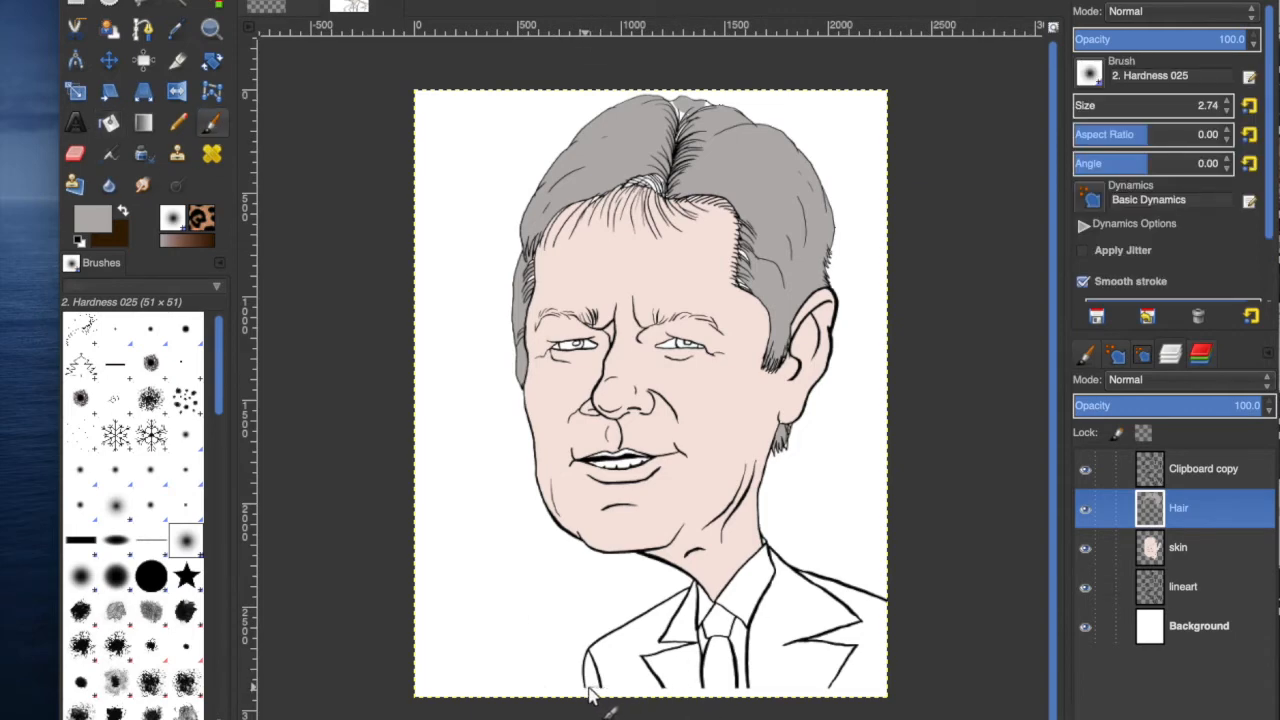
{"action": "left_click", "coordinate": [97, 219]}
{"action": "left_click", "coordinate": [1116, 162]}
{"action": "left_click", "coordinate": [96, 217]}
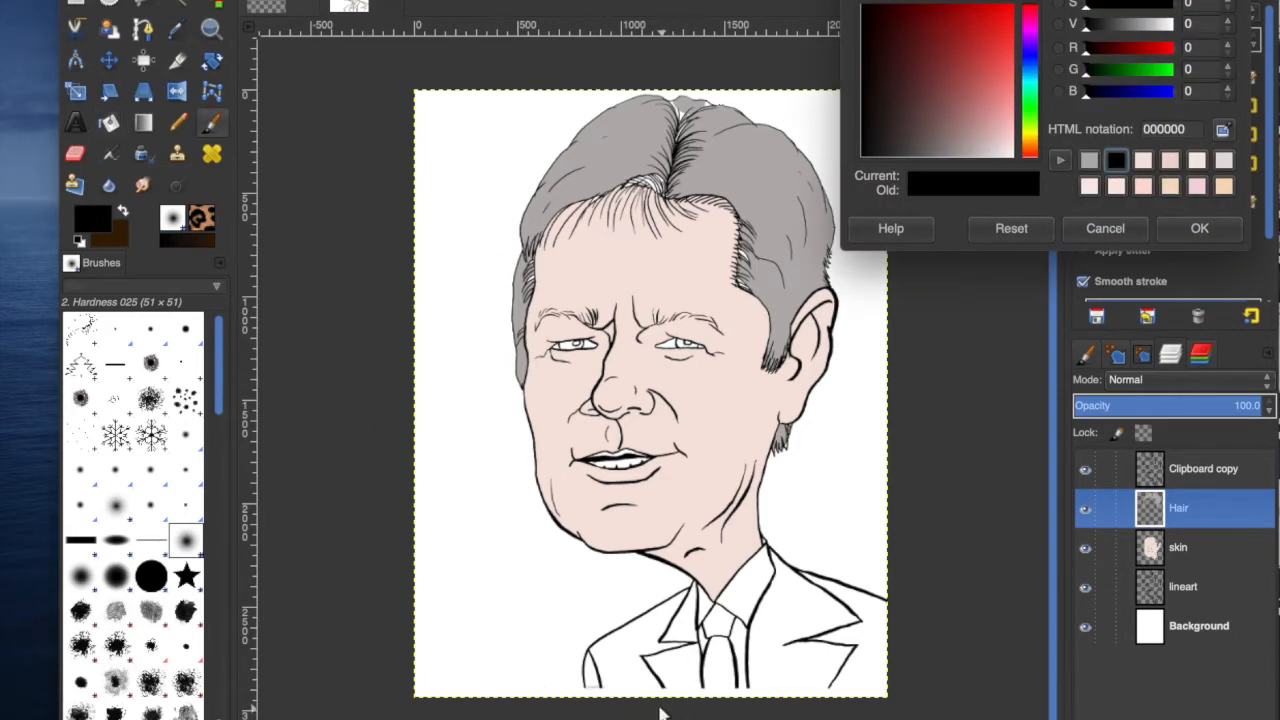
{"action": "left_click", "coordinate": [1199, 229]}
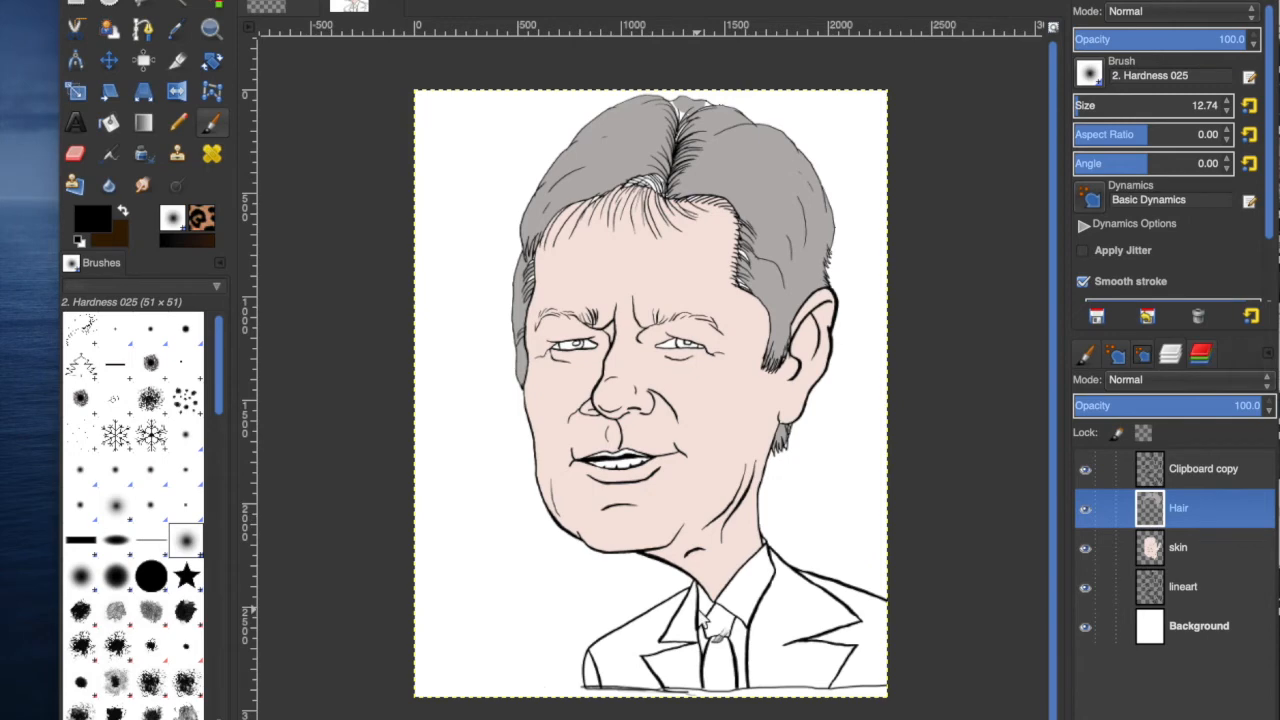
Fuzzy-select the suit jacket areas on the lineart layer.
{"action": "left_click", "coordinate": [1190, 627]}
{"action": "key", "text": "u"}
{"action": "left_click", "coordinate": [605, 675]}
{"action": "left_click", "coordinate": [874, 646], "text": "shift"}
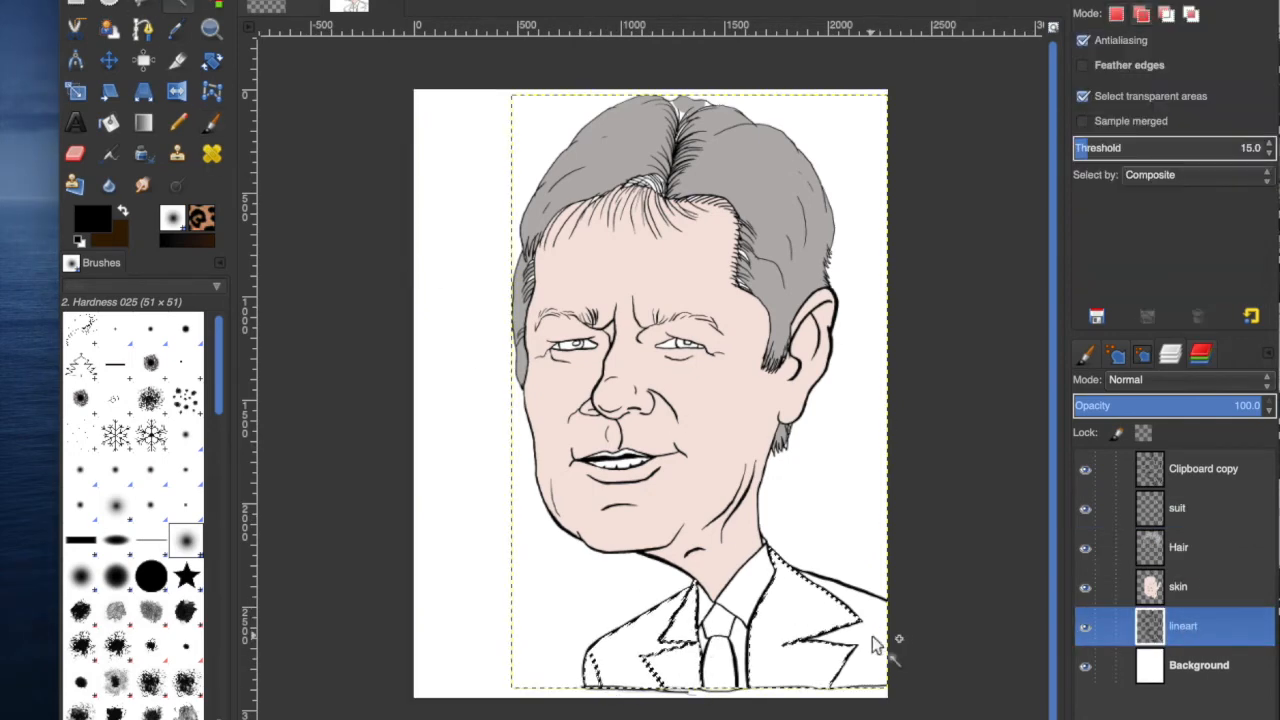
Pick a dark grey suit colour, bucket-fill the selected jacket on the suit layer, and deselect.
{"action": "left_click", "coordinate": [91, 232]}
{"action": "left_click_drag", "start_coordinate": [950, 150], "coordinate": [890, 150]}
{"action": "left_click", "coordinate": [1200, 229]}
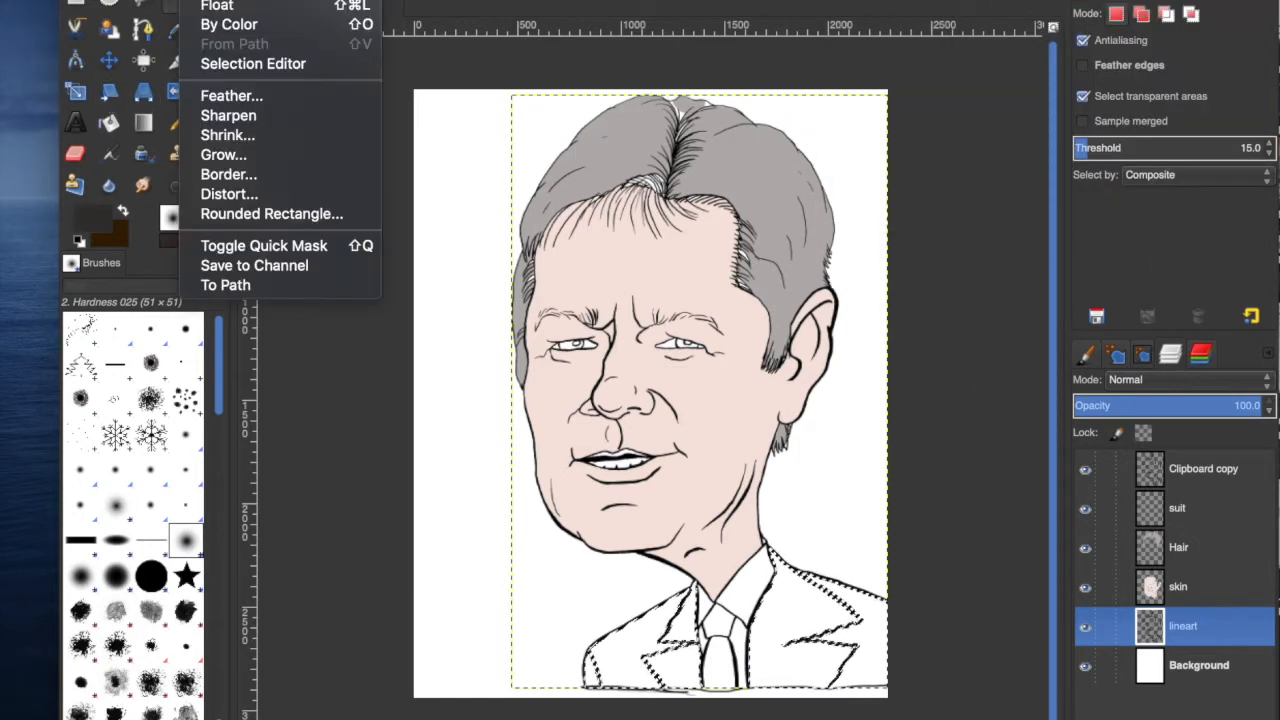
{"action": "left_click", "coordinate": [109, 122]}
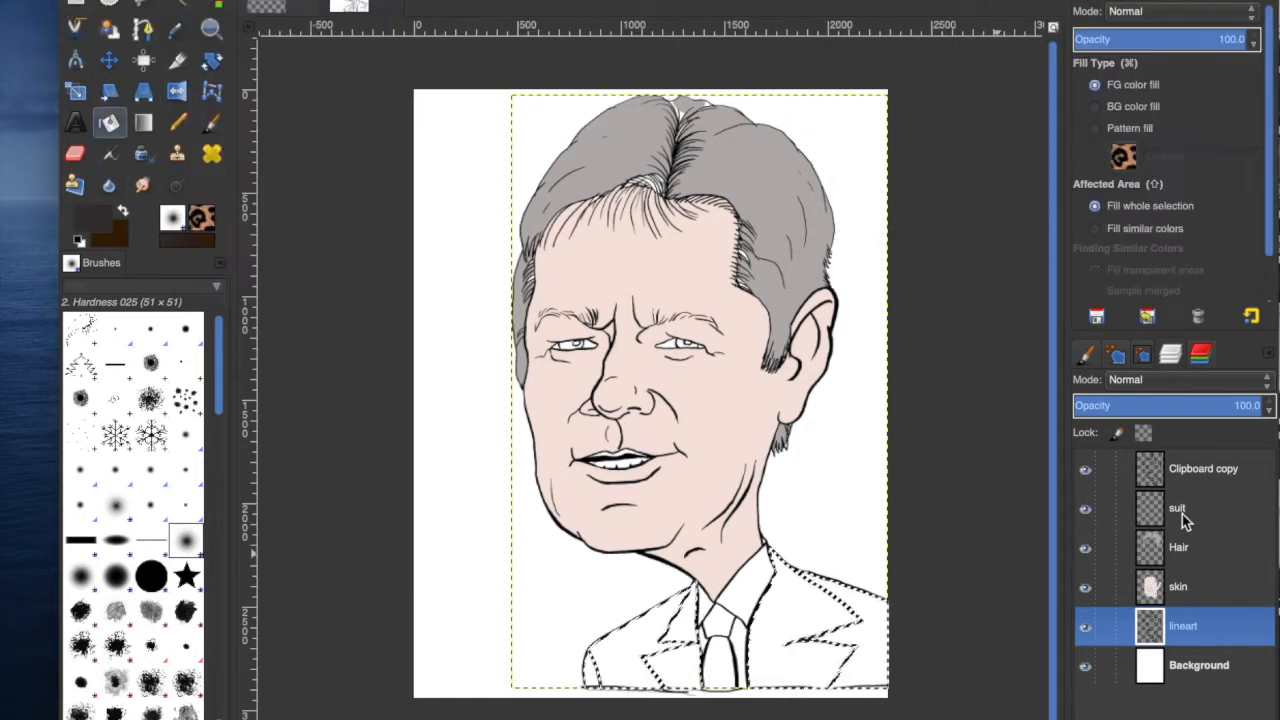
{"action": "left_click", "coordinate": [1180, 508]}
{"action": "left_click", "coordinate": [615, 676]}
{"action": "left_click", "coordinate": [205, 0]}
{"action": "left_click", "coordinate": [220, 0]}
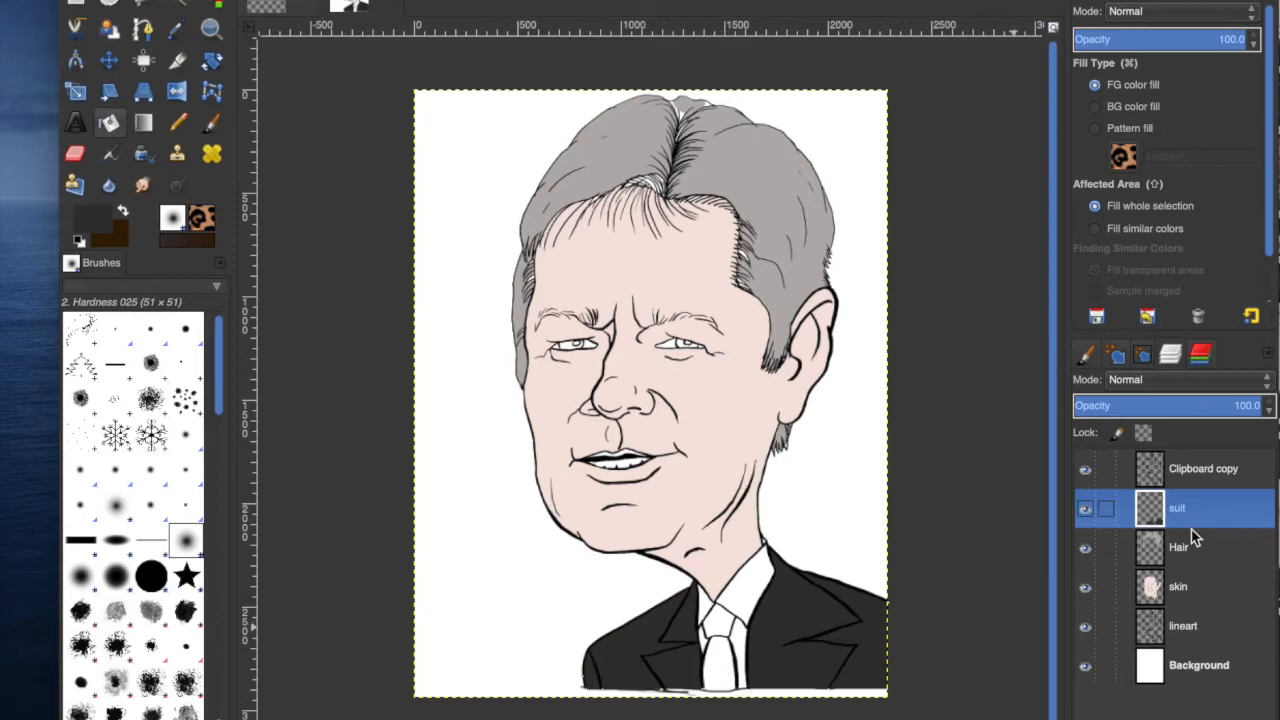
Select the lineart layer, take the Pencil, zoom to the tie and draw diagonal stripes across it.
{"action": "left_click", "coordinate": [1200, 622]}
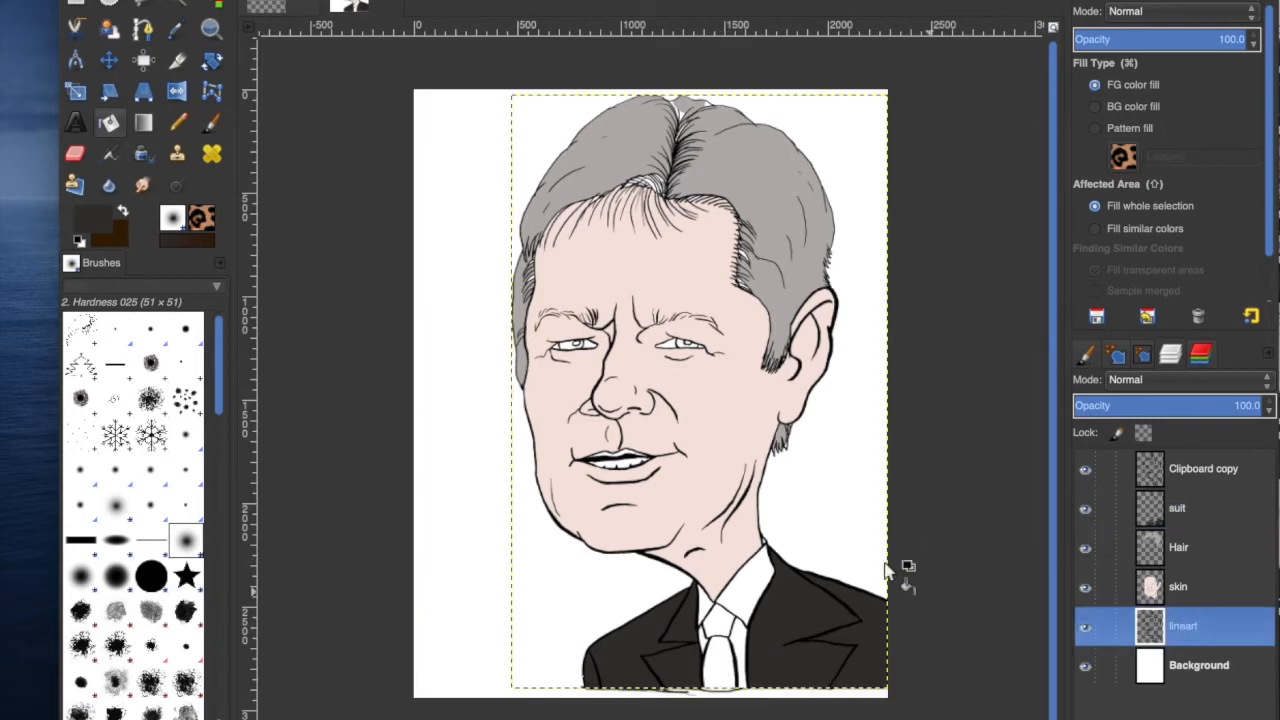
{"action": "left_click", "coordinate": [180, 124]}
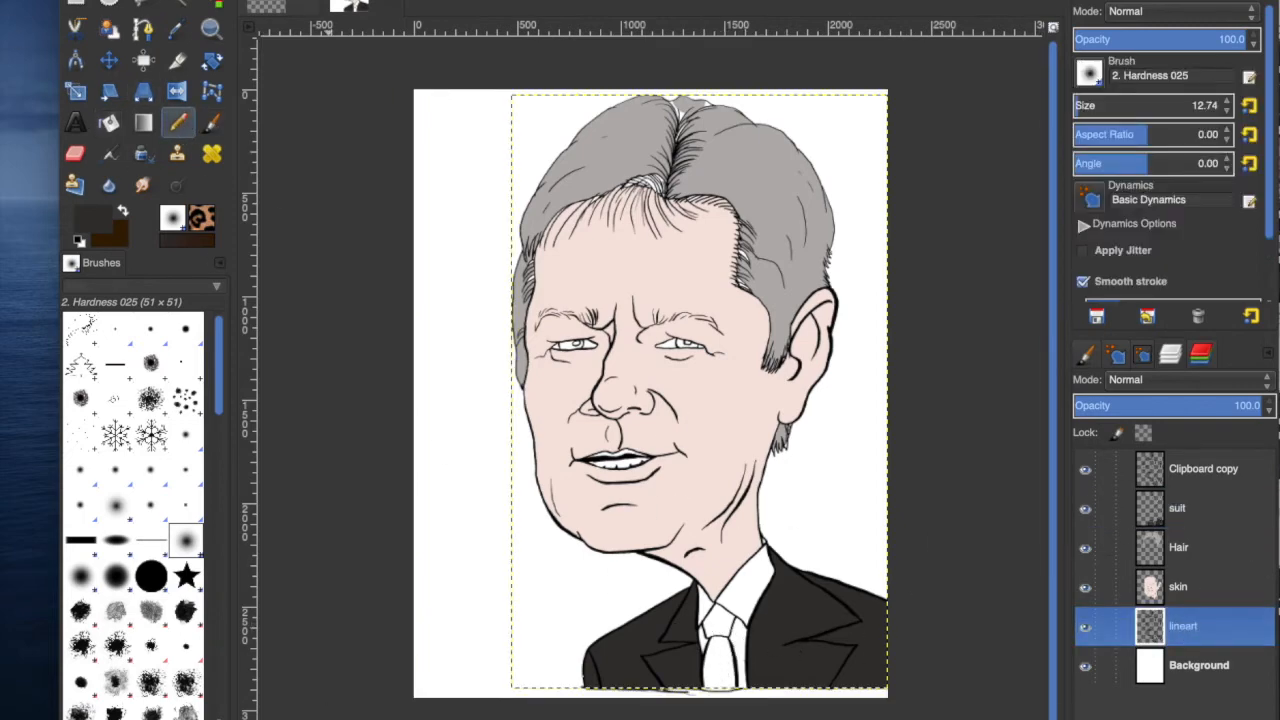
{"action": "left_click", "coordinate": [414, 719]}
{"action": "left_click", "coordinate": [417, 707]}
{"action": "left_click_drag", "start_coordinate": [1053, 548], "coordinate": [1053, 719]}
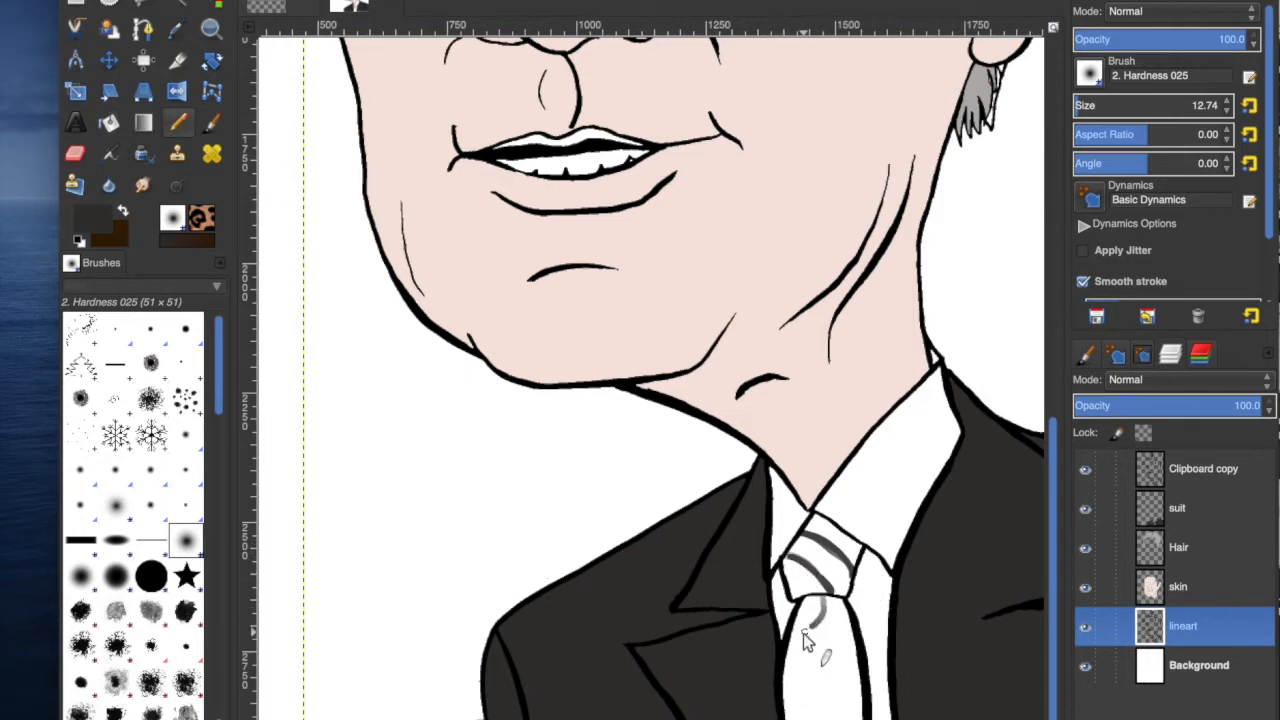
{"action": "left_click_drag", "start_coordinate": [856, 640], "coordinate": [789, 708]}
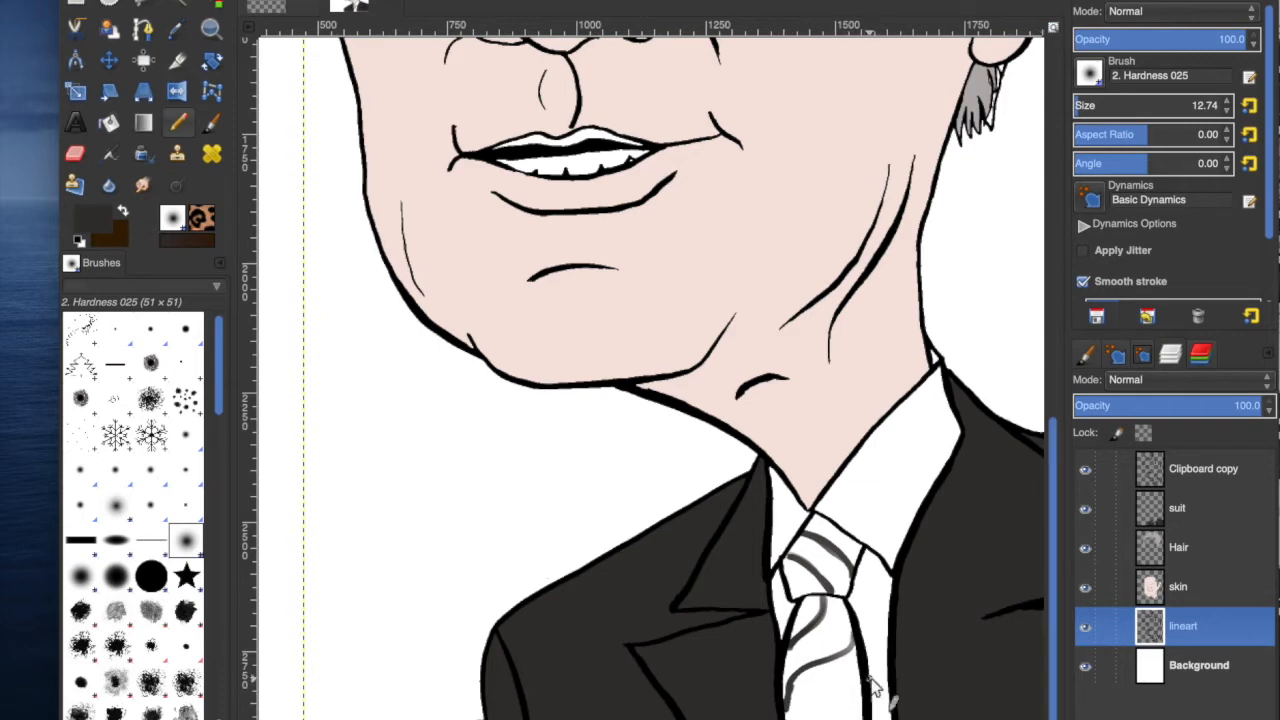
{"action": "left_click_drag", "start_coordinate": [797, 688], "coordinate": [855, 650]}
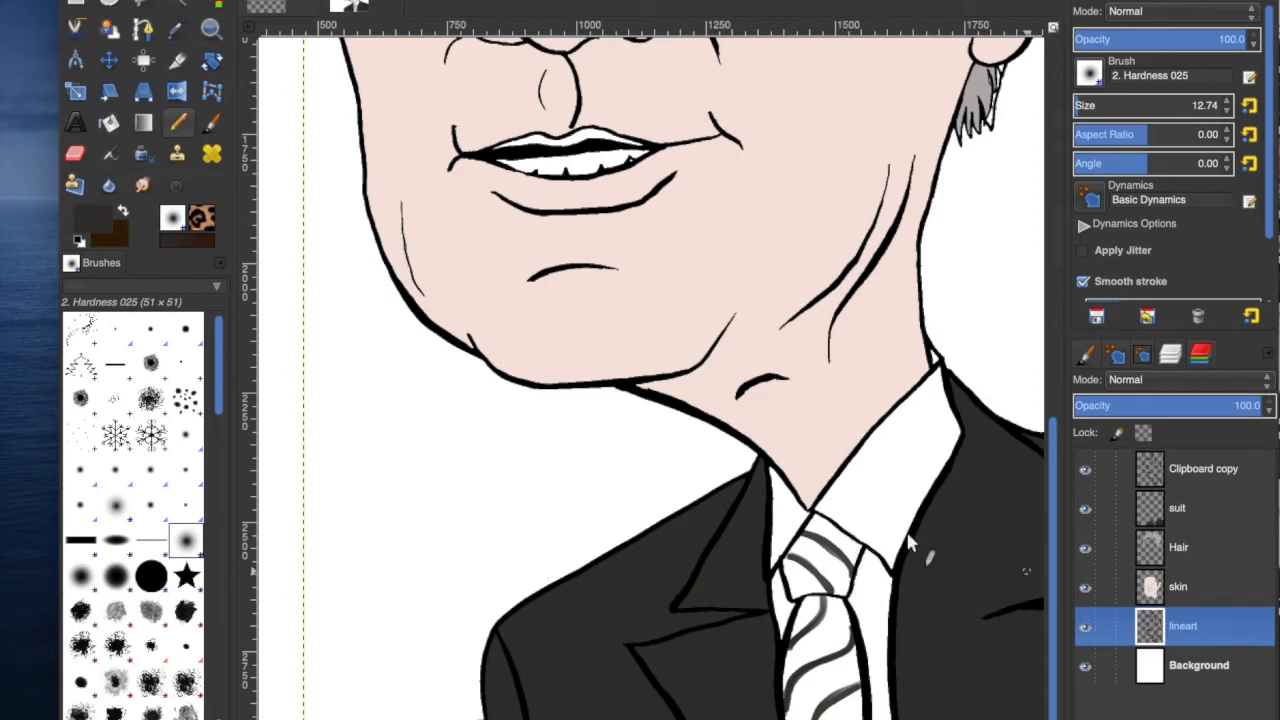
Fuzzy-select the tie on the lineart layer and add a new layer named tie above the suit layer.
{"action": "left_click", "coordinate": [177, 5]}
{"action": "left_click", "coordinate": [846, 550]}
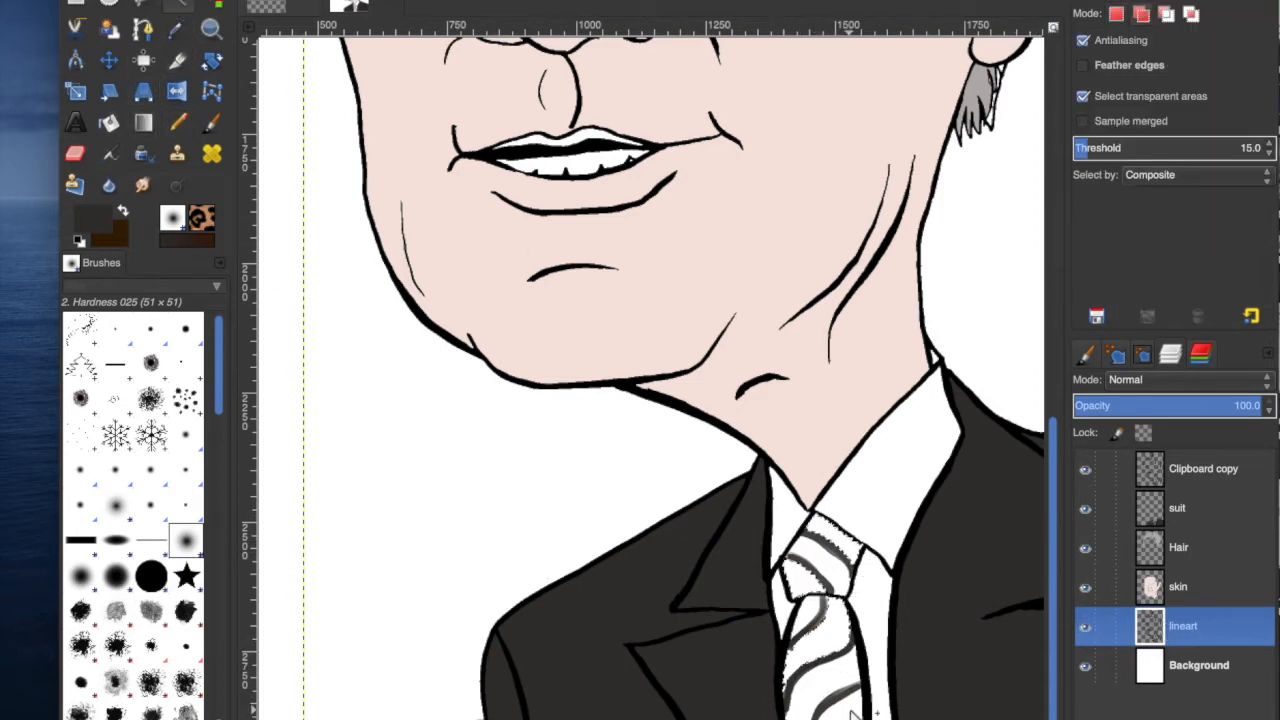
{"action": "left_click", "coordinate": [1180, 508]}
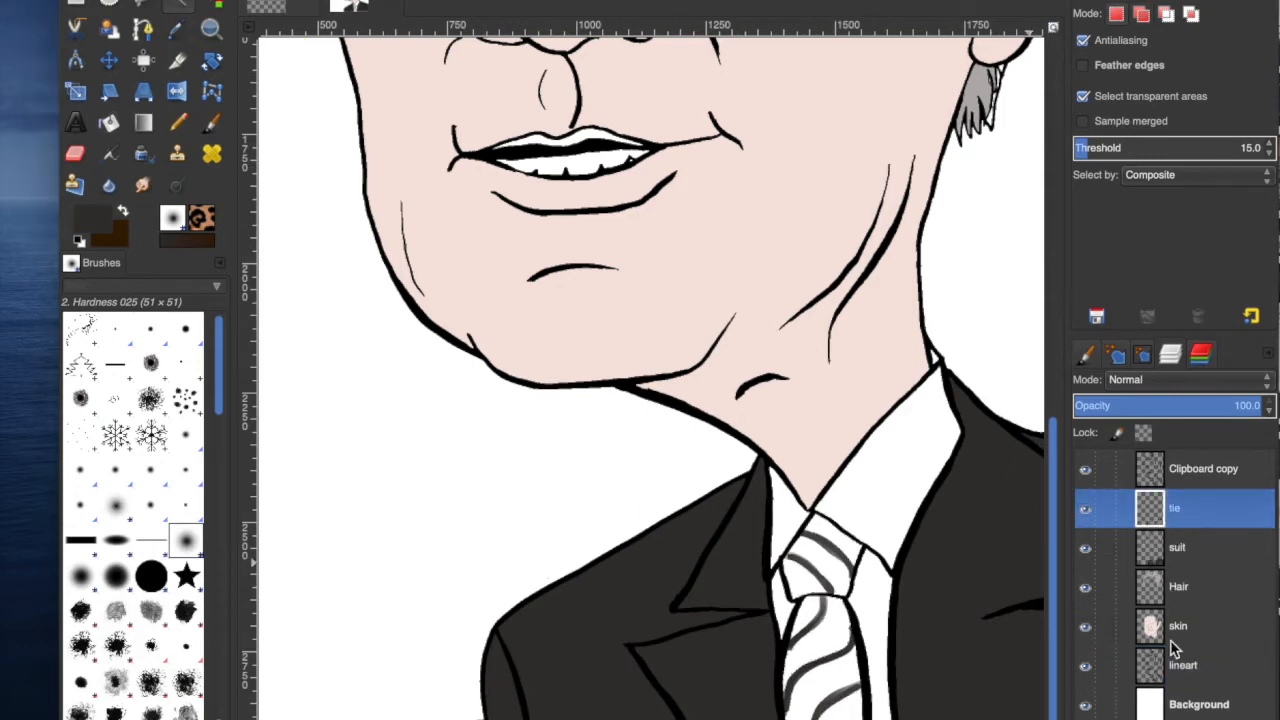
{"action": "left_click", "coordinate": [1176, 652]}
{"action": "left_click", "coordinate": [1197, 520]}
{"action": "left_click", "coordinate": [196, 2]}
{"action": "left_click", "coordinate": [222, 155]}
{"action": "key", "text": "Return"}
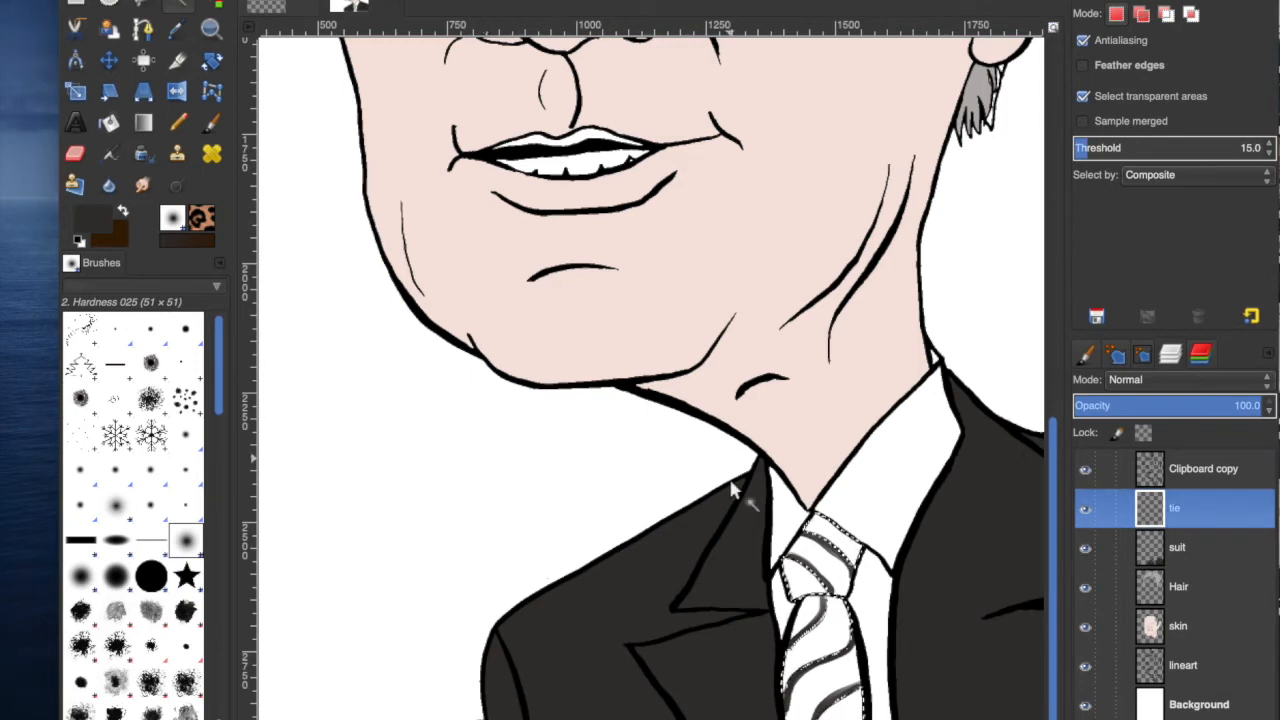
Pick a dark grey colour, bucket-fill the selected tie on the tie layer, and deselect.
{"action": "left_click", "coordinate": [92, 218]}
{"action": "left_click", "coordinate": [888, 146]}
{"action": "left_click_drag", "start_coordinate": [888, 141], "coordinate": [882, 134]}
{"action": "left_click", "coordinate": [1199, 229]}
{"action": "left_click", "coordinate": [109, 123]}
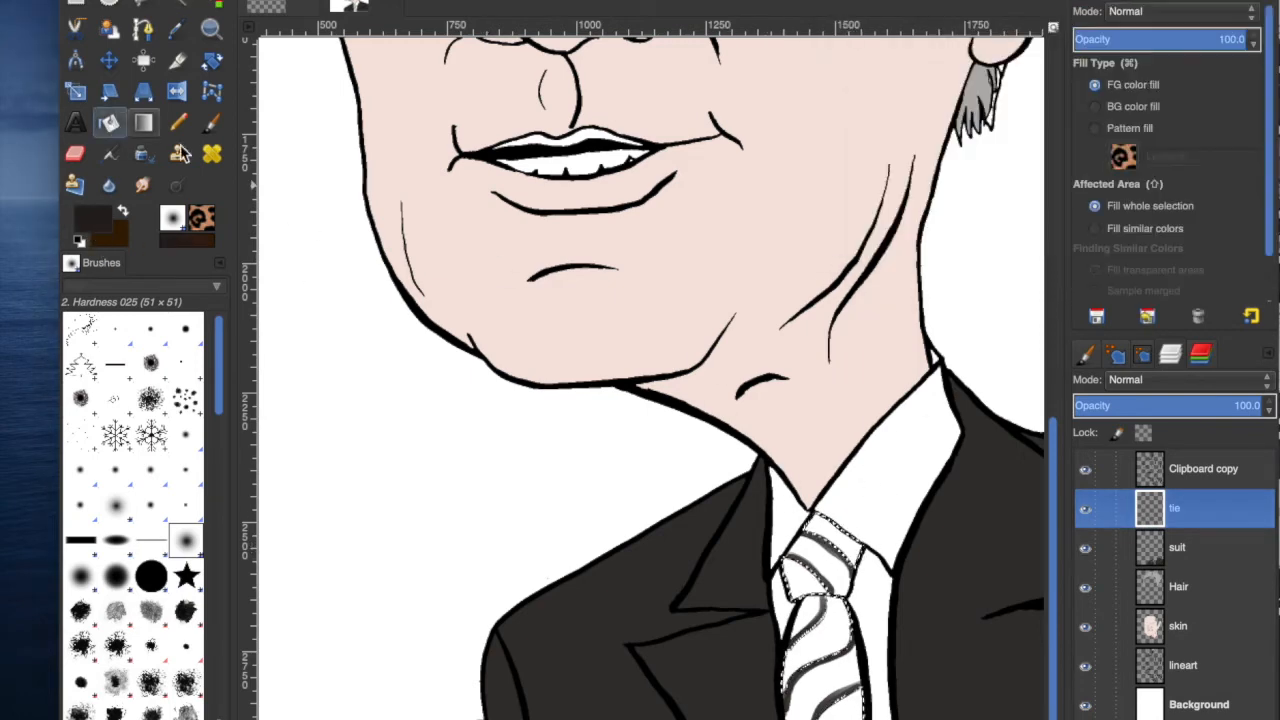
{"action": "left_click", "coordinate": [803, 634]}
{"action": "left_click", "coordinate": [196, 2]}
{"action": "left_click", "coordinate": [216, 1]}
Zoom out and fuzzy-select the tie's remaining white stripes on the lineart layer.
{"action": "left_click", "coordinate": [420, 718]}
{"action": "left_click", "coordinate": [420, 699]}
{"action": "left_click", "coordinate": [420, 718]}
{"action": "left_click", "coordinate": [420, 715]}
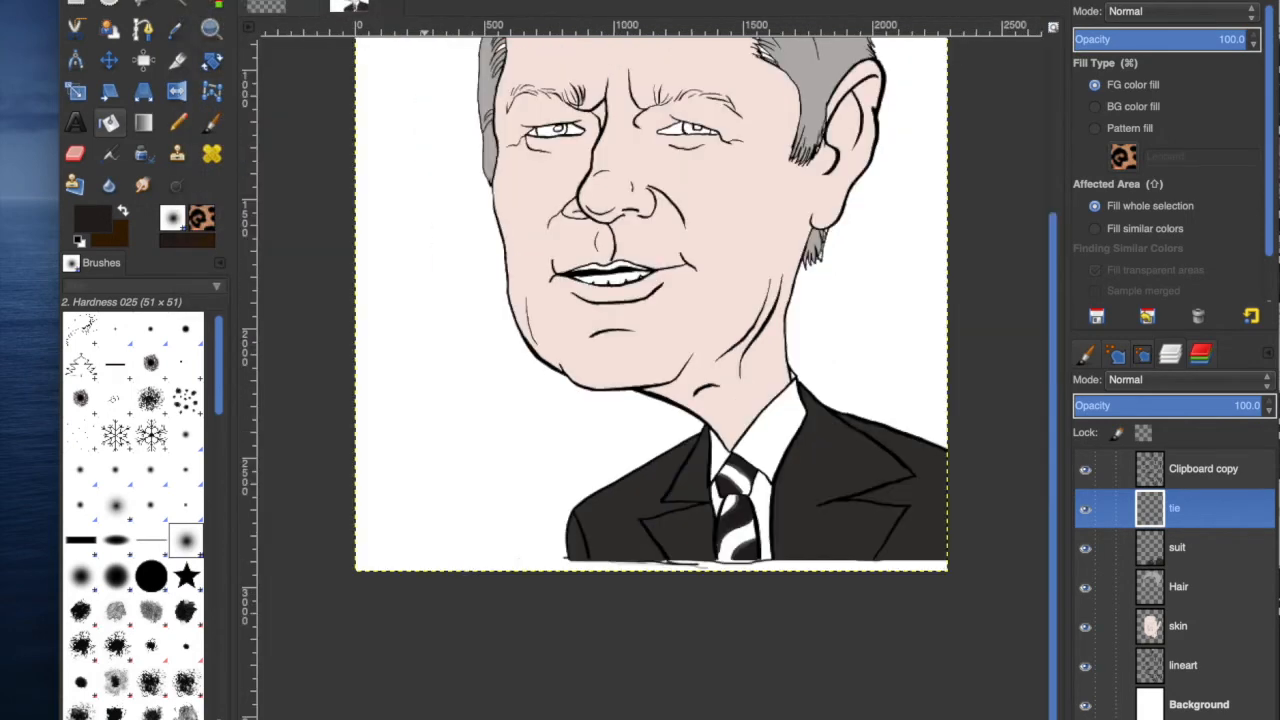
{"action": "scroll", "coordinate": [1057, 429], "scroll_direction": "up", "scroll_amount": 5}
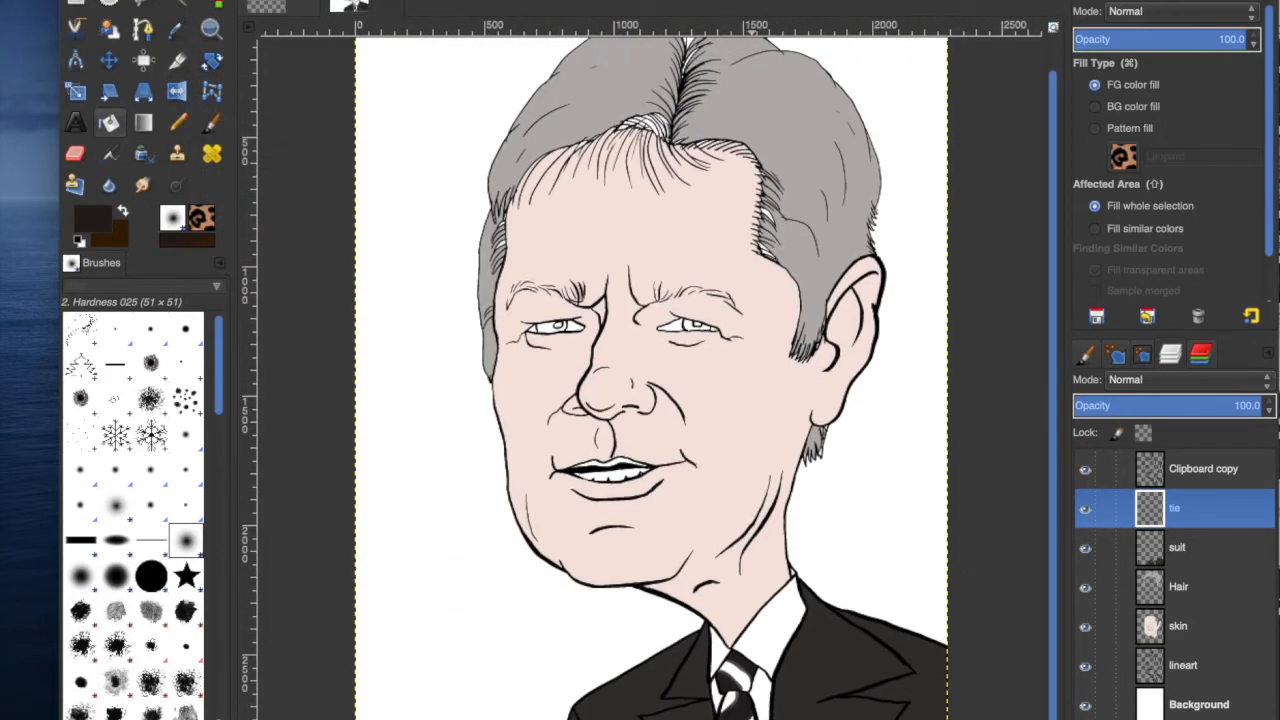
{"action": "left_click", "coordinate": [1183, 665]}
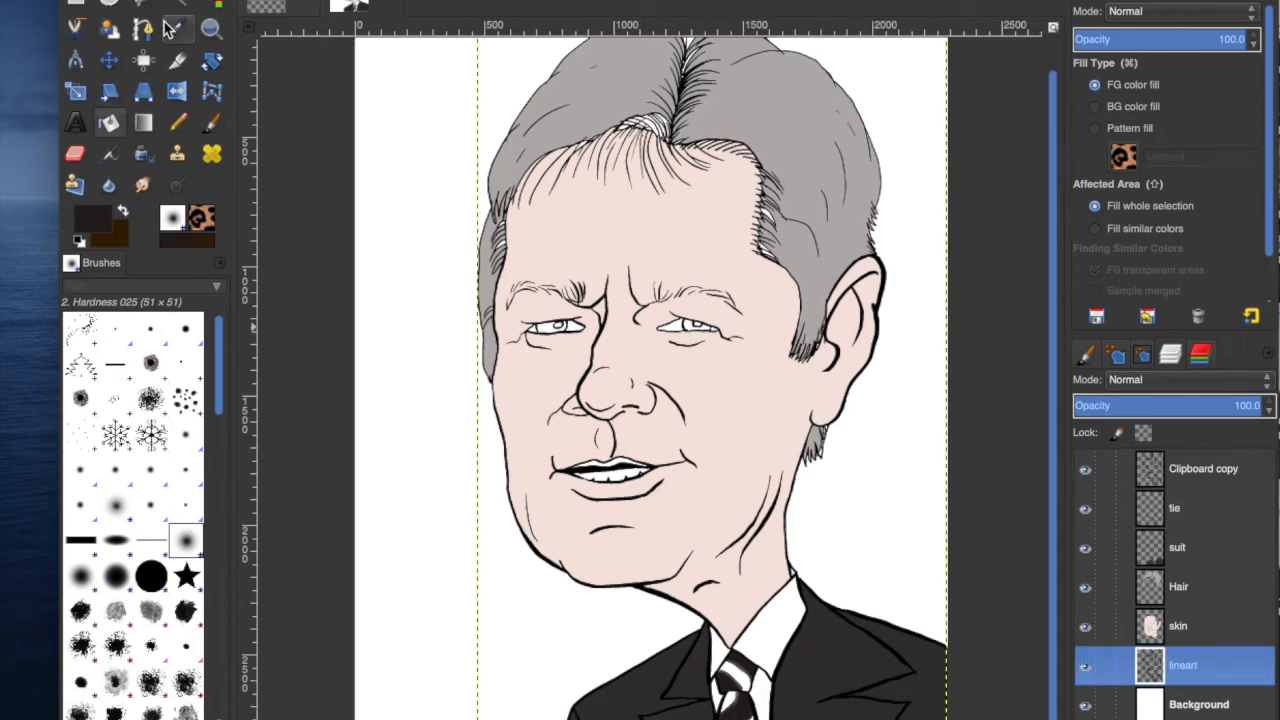
{"action": "left_click", "coordinate": [175, 30]}
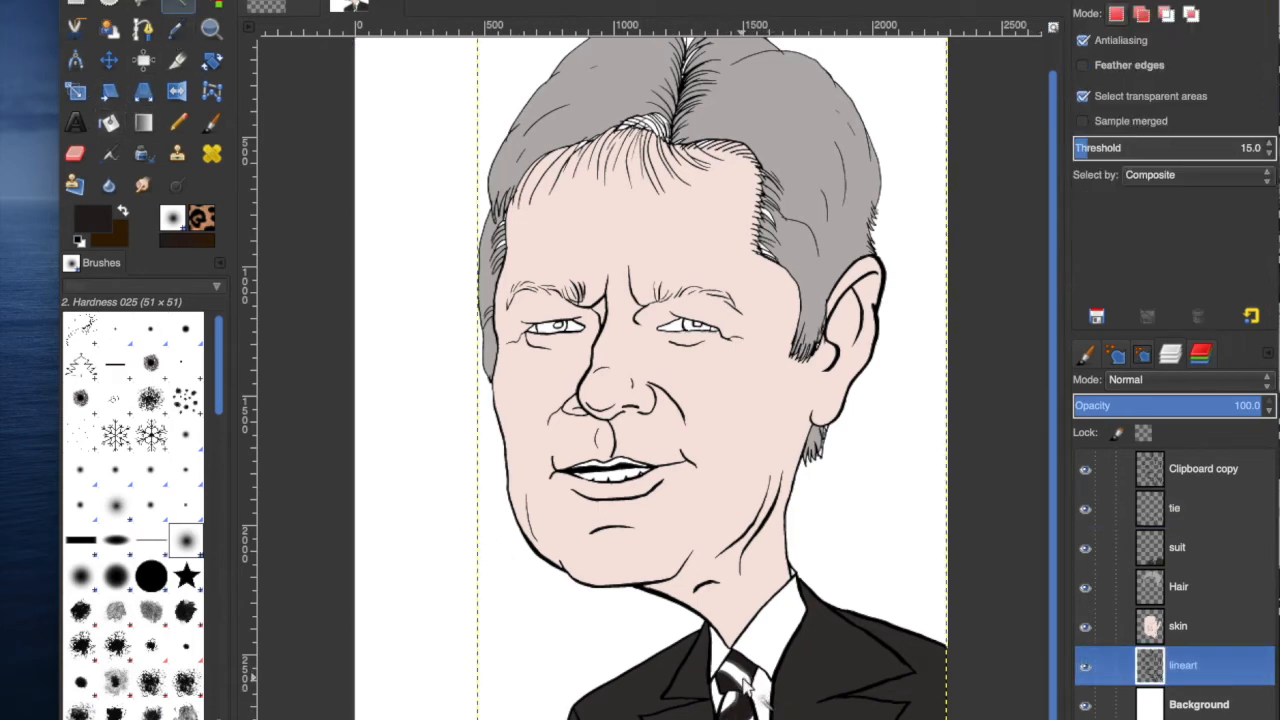
{"action": "scroll", "coordinate": [742, 680], "scroll_direction": "down", "scroll_amount": 1}
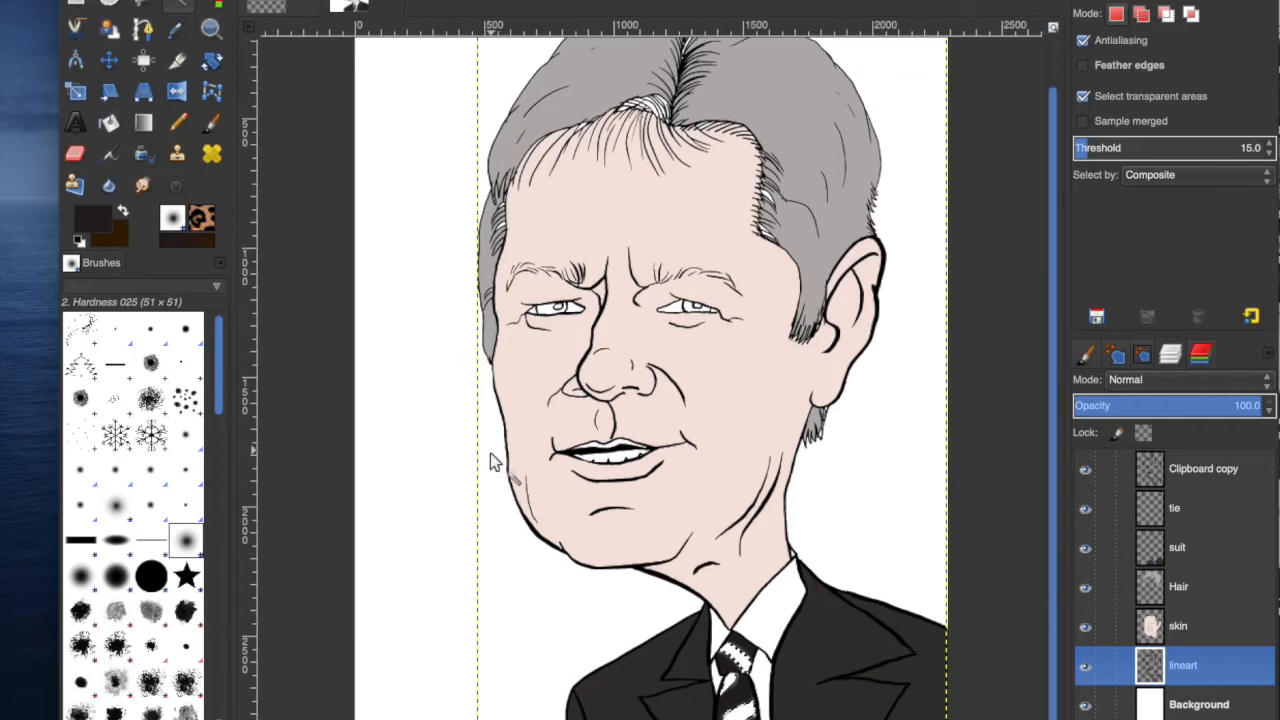
{"action": "left_click", "coordinate": [205, 2]}
{"action": "left_click", "coordinate": [300, 154]}
{"action": "left_click", "coordinate": [849, 531]}
Pick a grey-brown colour and bucket-fill the selected tie stripes on the tie layer.
{"action": "left_click", "coordinate": [1175, 508]}
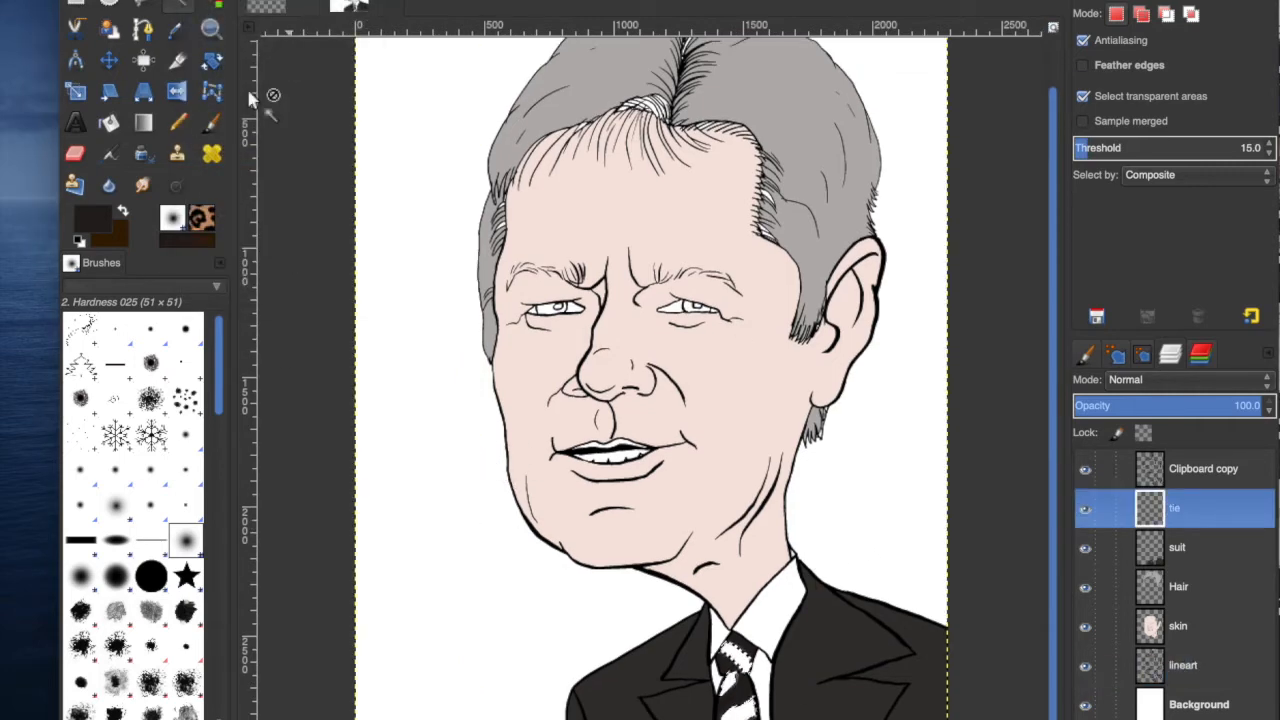
{"action": "left_click", "coordinate": [93, 218]}
{"action": "mouse_move", "coordinate": [960, 150]}
{"action": "left_mouse_down"}
{"action": "mouse_move", "coordinate": [935, 138]}
{"action": "mouse_move", "coordinate": [966, 137]}
{"action": "left_mouse_up"}
{"action": "left_click", "coordinate": [1212, 234]}
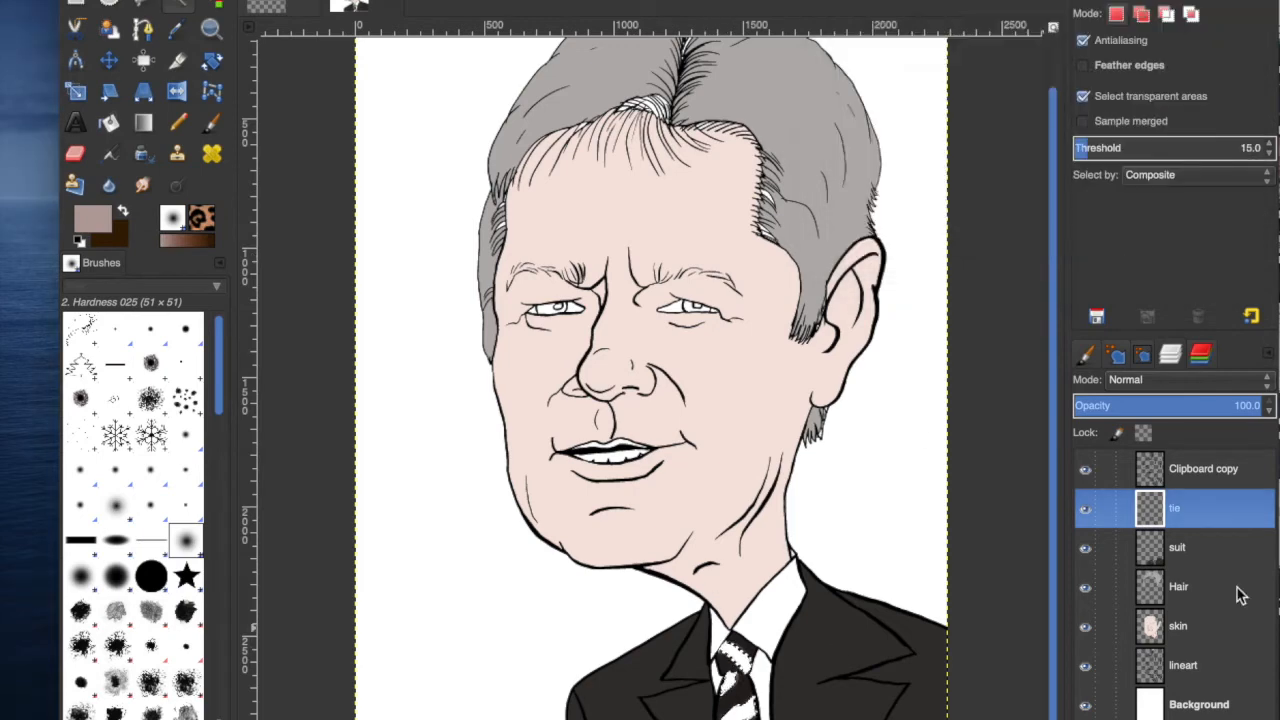
{"action": "left_click", "coordinate": [122, 130]}
{"action": "left_click", "coordinate": [748, 686]}
Add a new layer named lips and fuzzy-select the lips on the lineart layer.
{"action": "left_click", "coordinate": [205, 1]}
{"action": "left_click", "coordinate": [210, 1]}
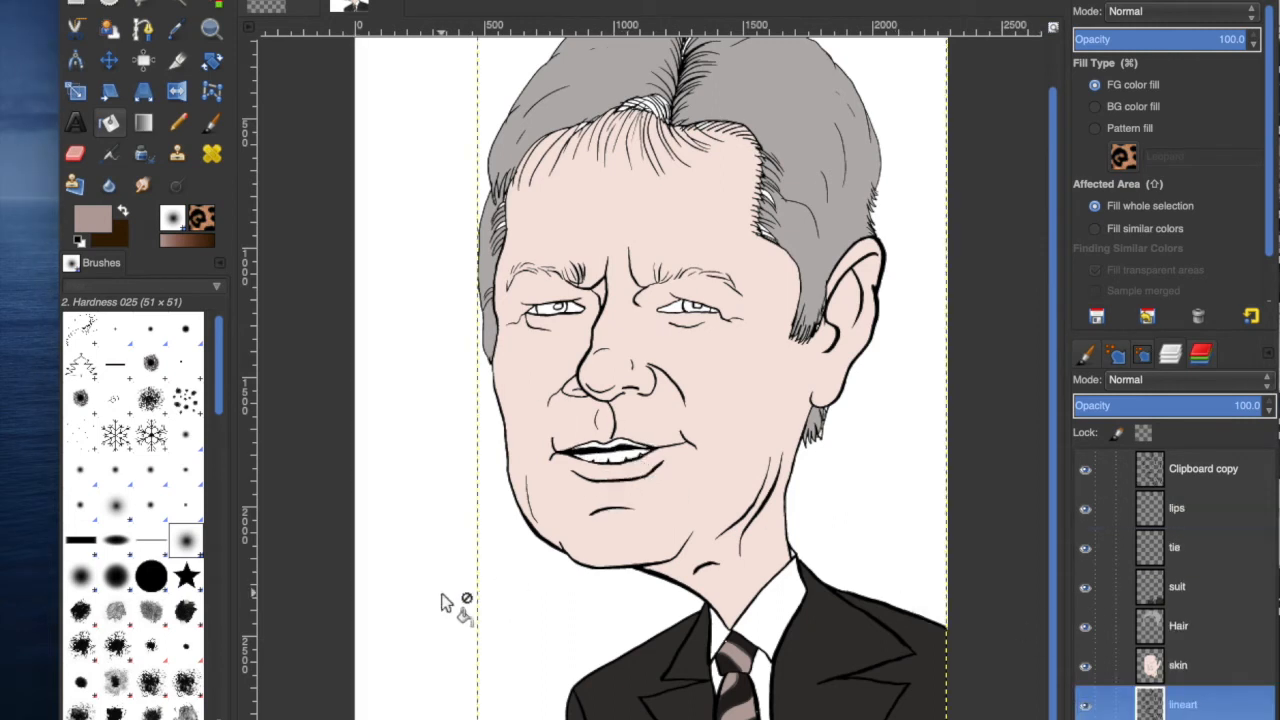
{"action": "left_click", "coordinate": [172, 12]}
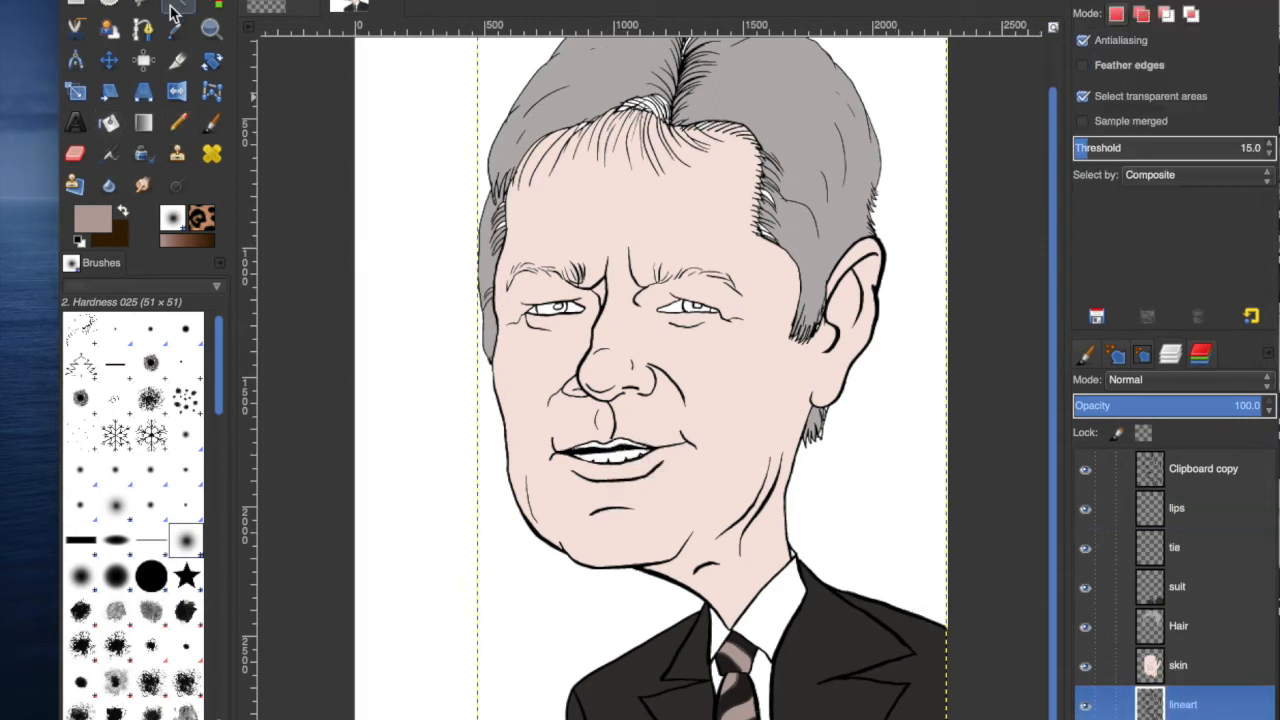
{"action": "left_click", "coordinate": [618, 450]}
{"action": "left_click", "coordinate": [190, 2]}
{"action": "left_click", "coordinate": [234, 155]}
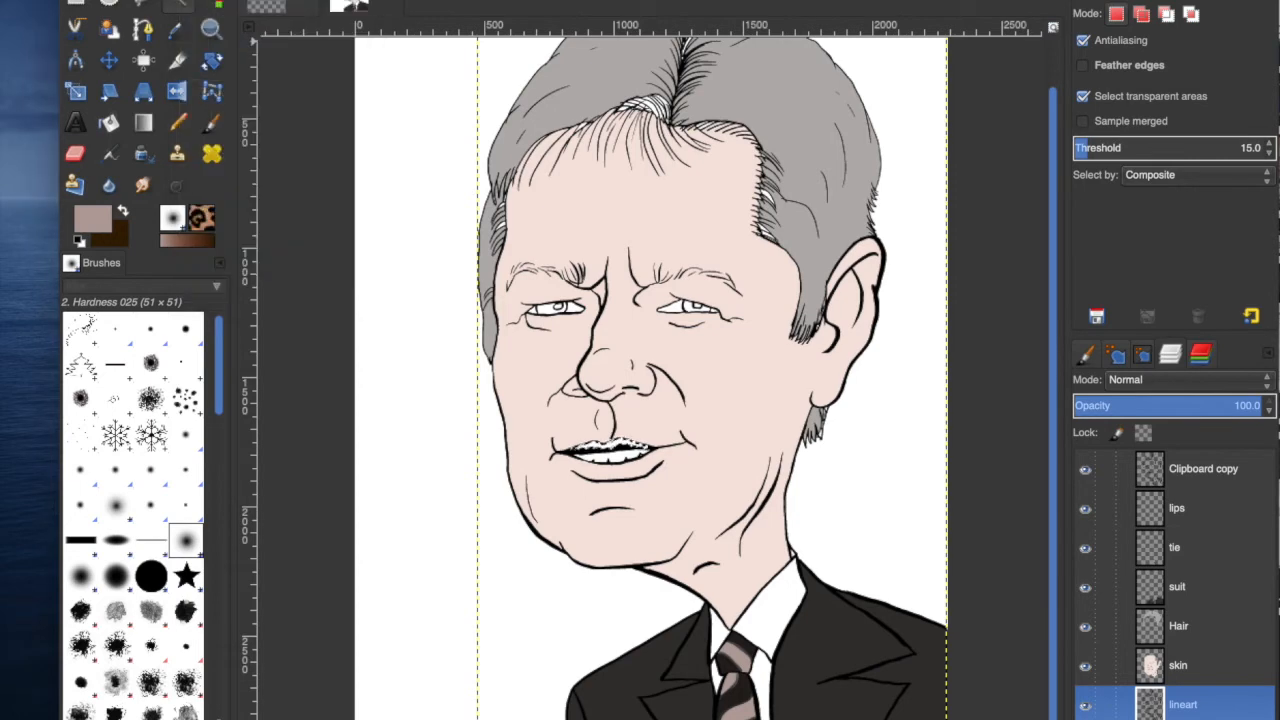
Pick a dark red colour, bucket-fill the selected lips on the lips layer, and deselect.
{"action": "left_click", "coordinate": [1187, 510]}
{"action": "left_click", "coordinate": [92, 227]}
{"action": "left_click_drag", "start_coordinate": [1004, 98], "coordinate": [936, 74]}
{"action": "left_click", "coordinate": [1199, 228]}
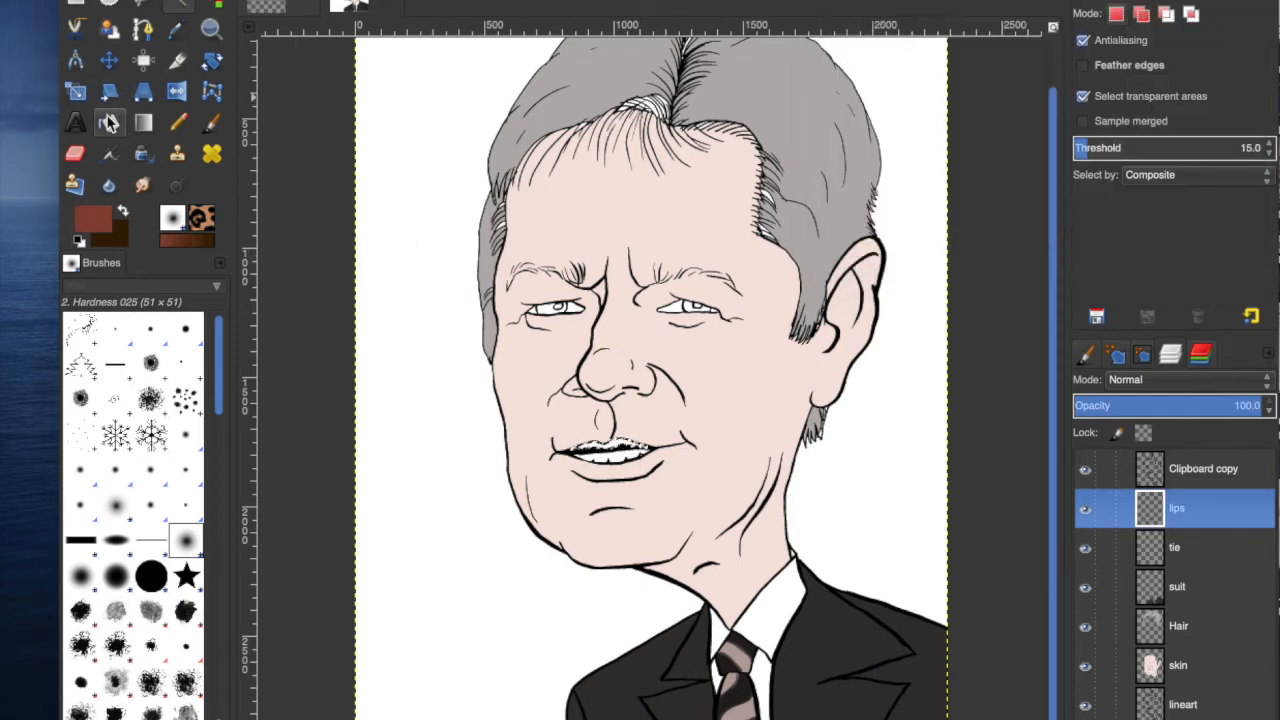
{"action": "key", "text": "shift+b"}
{"action": "left_click", "coordinate": [622, 438]}
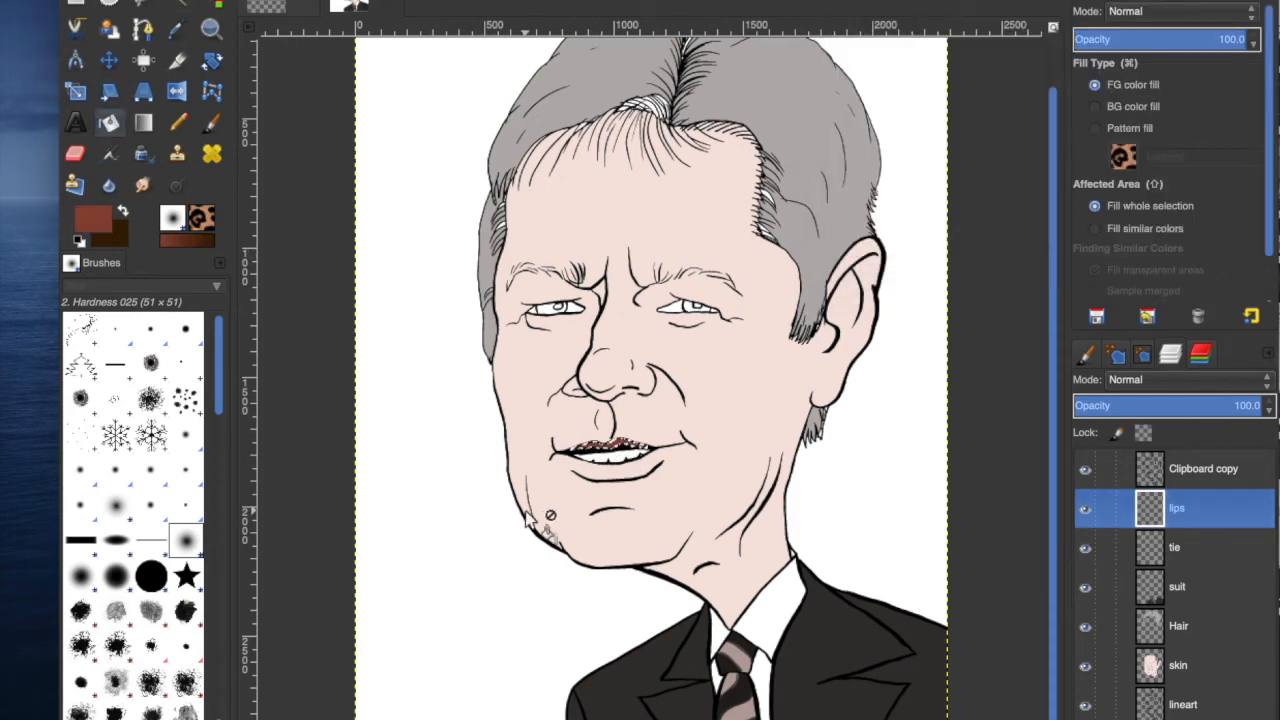
{"action": "left_click", "coordinate": [152, 0]}
{"action": "left_click", "coordinate": [188, 1]}
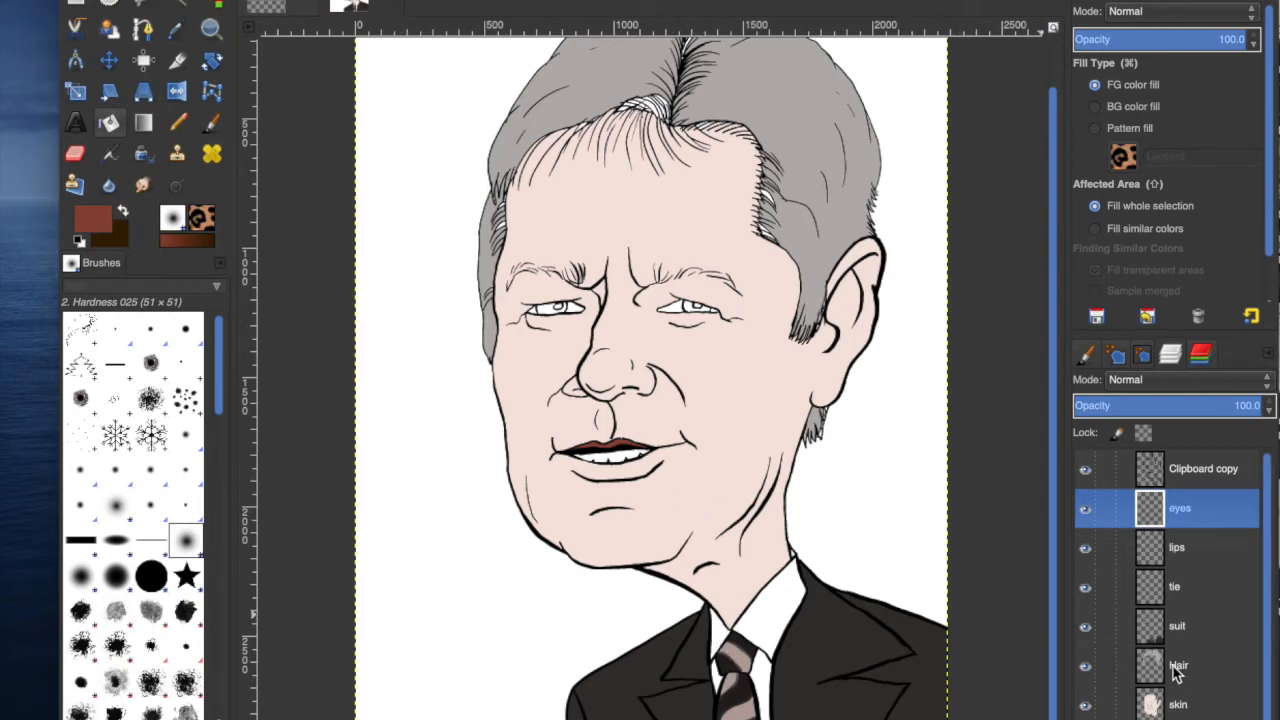
Add a new layer named eyes, fuzzy-select the irises and pick a dark brown colour.
{"action": "left_click", "coordinate": [1176, 668]}
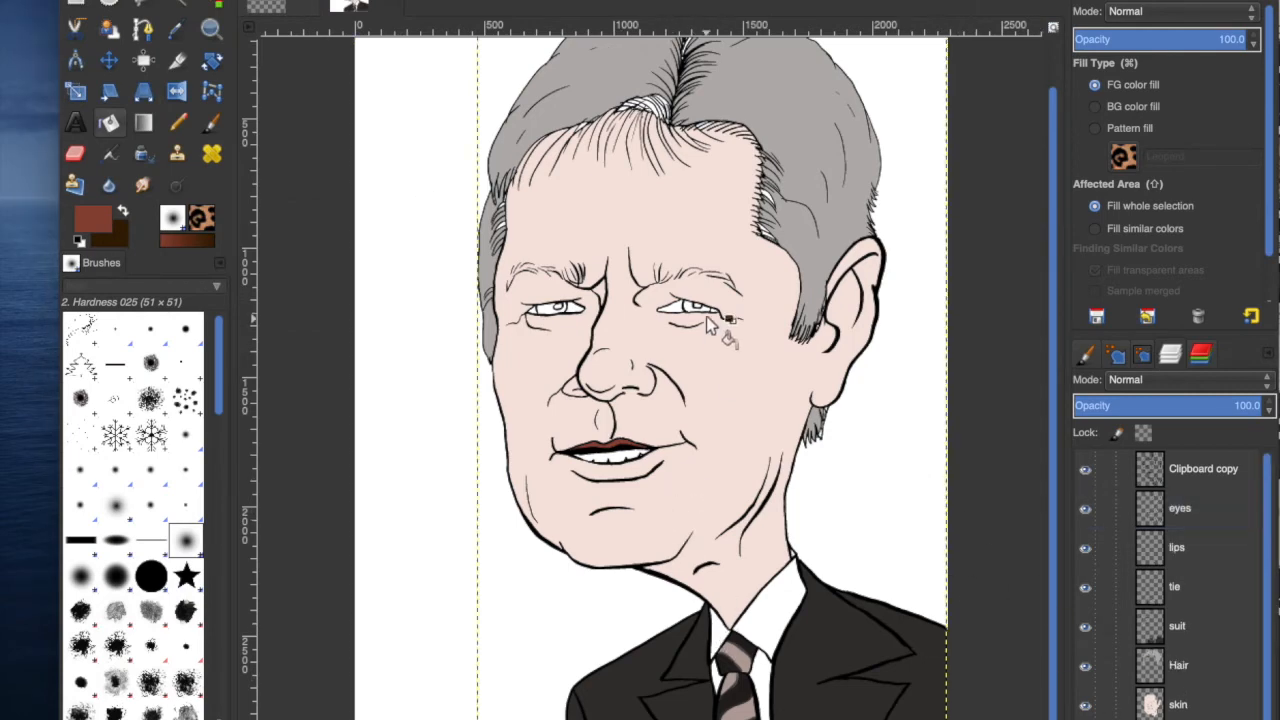
{"action": "key", "text": "u"}
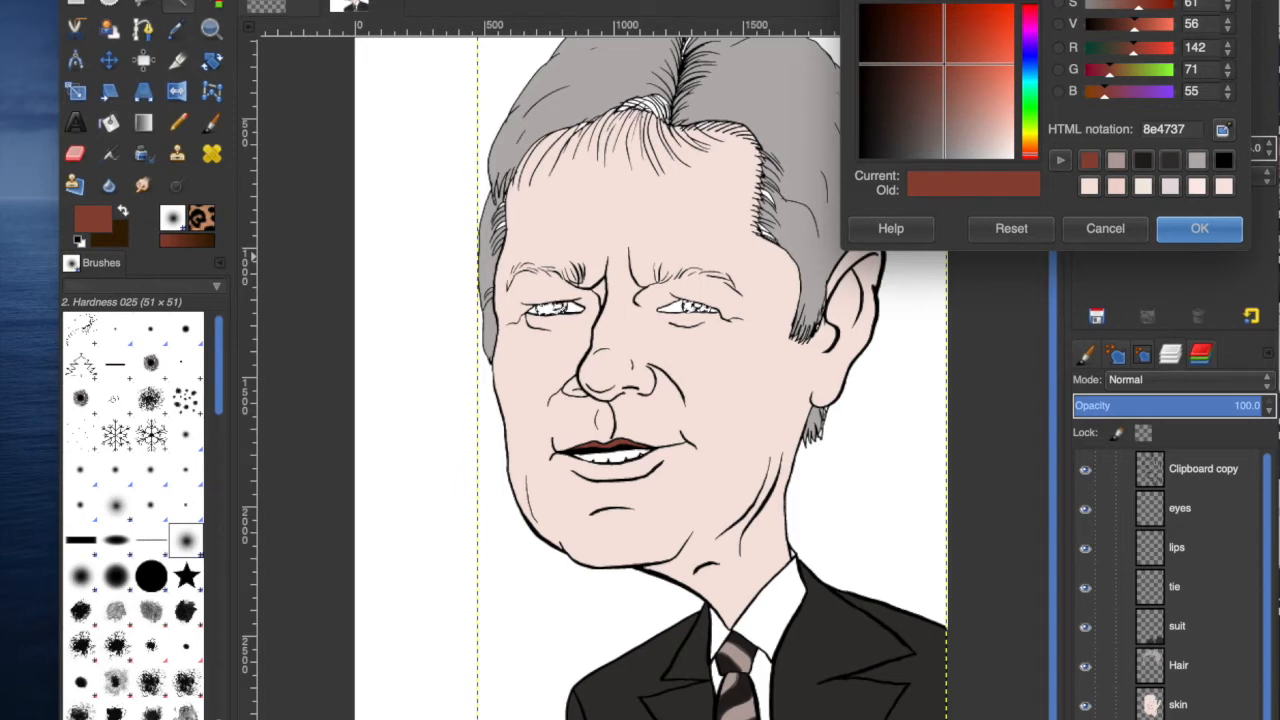
{"action": "left_click_drag", "start_coordinate": [1143, 166], "coordinate": [894, 110]}
{"action": "left_click", "coordinate": [1199, 228]}
{"action": "left_click", "coordinate": [190, 2]}
{"action": "left_click", "coordinate": [217, 155]}
{"action": "left_click", "coordinate": [1192, 512]}
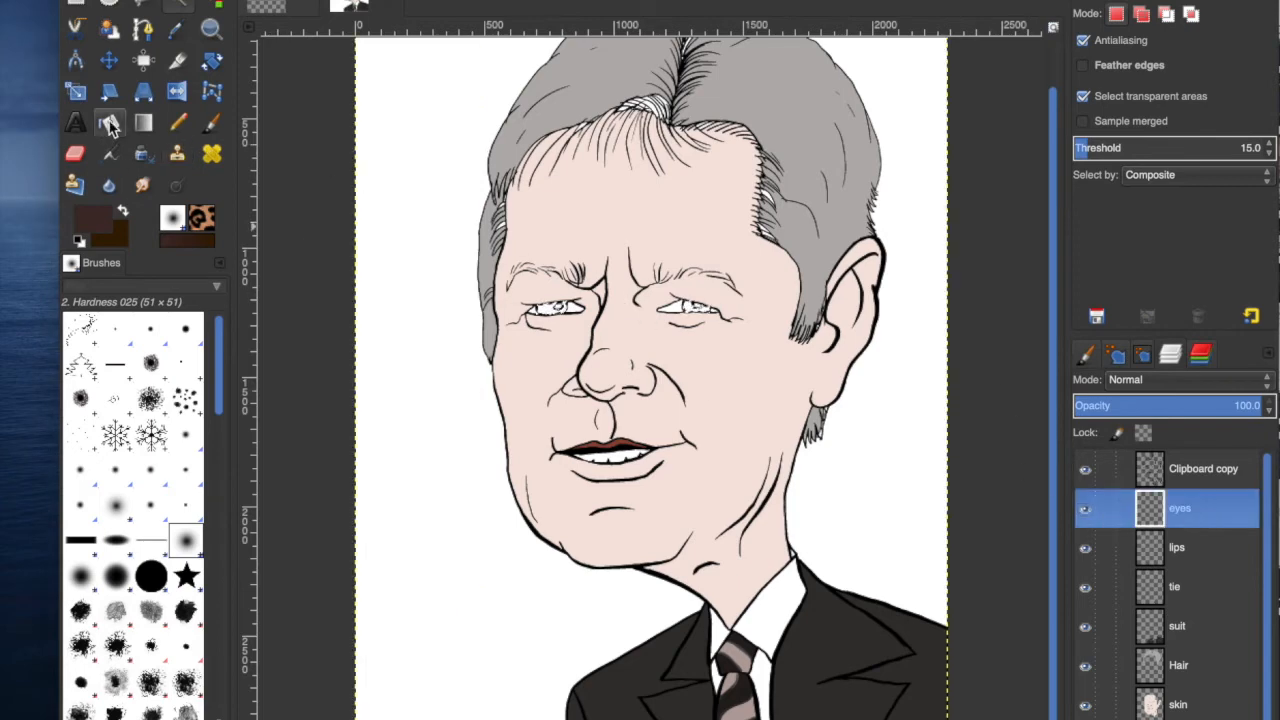
Bucket-fill both selected irises dark brown on the eyes layer and deselect.
{"action": "left_click", "coordinate": [110, 122]}
{"action": "left_click", "coordinate": [540, 325]}
{"action": "left_click", "coordinate": [1153, 566]}
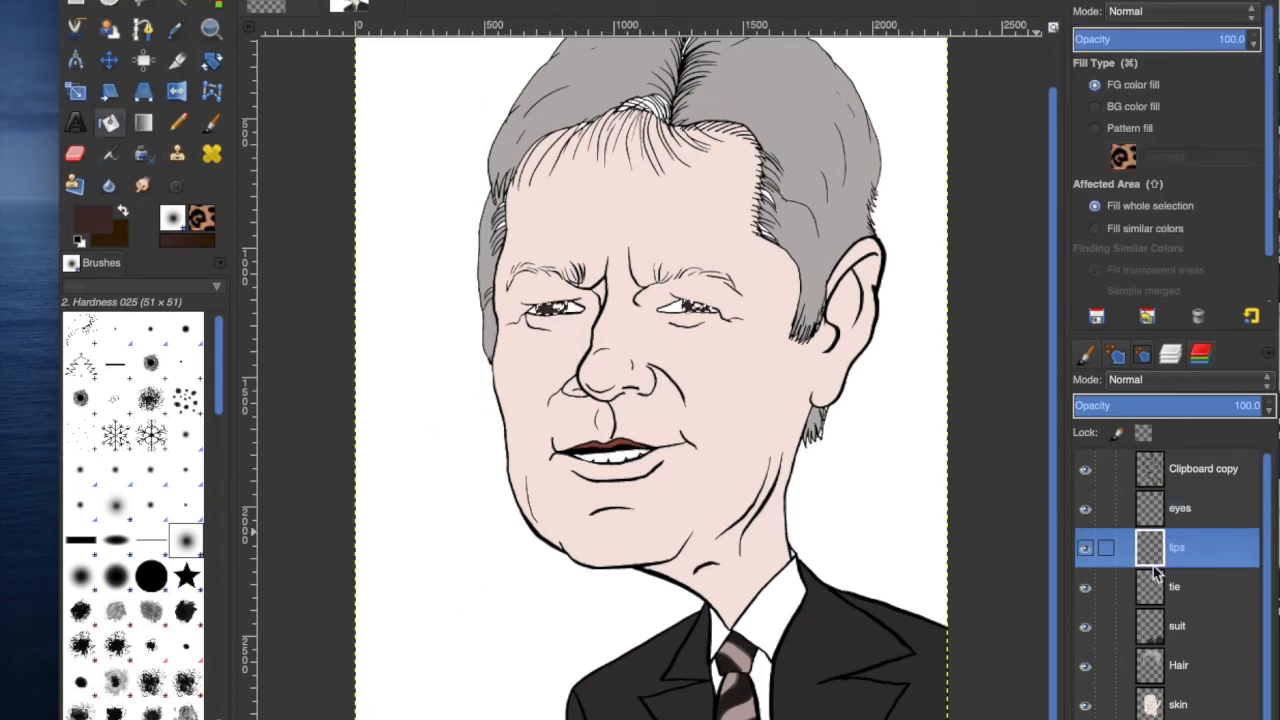
{"action": "left_click", "coordinate": [190, 2]}
{"action": "left_click", "coordinate": [200, 2]}
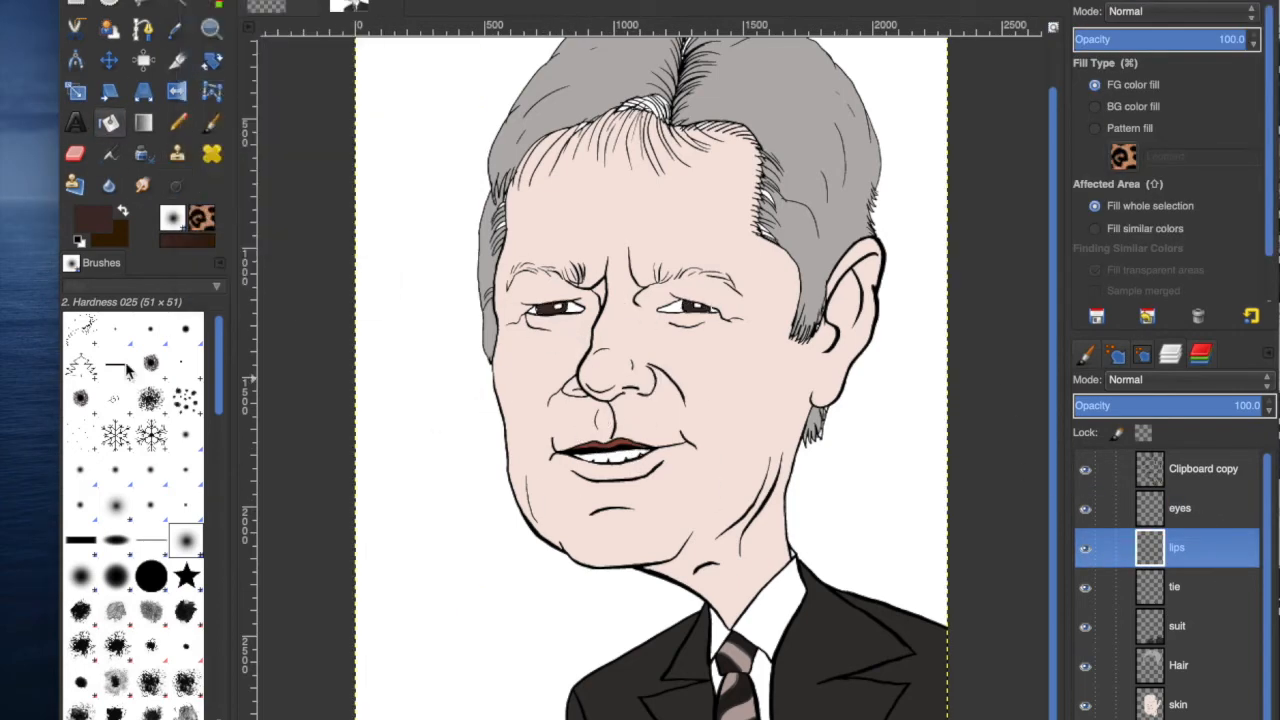
Fuzzy-select the lips again and bucket-fill them with a lighter reddish-brown on the lips layer.
{"action": "left_click", "coordinate": [208, 125]}
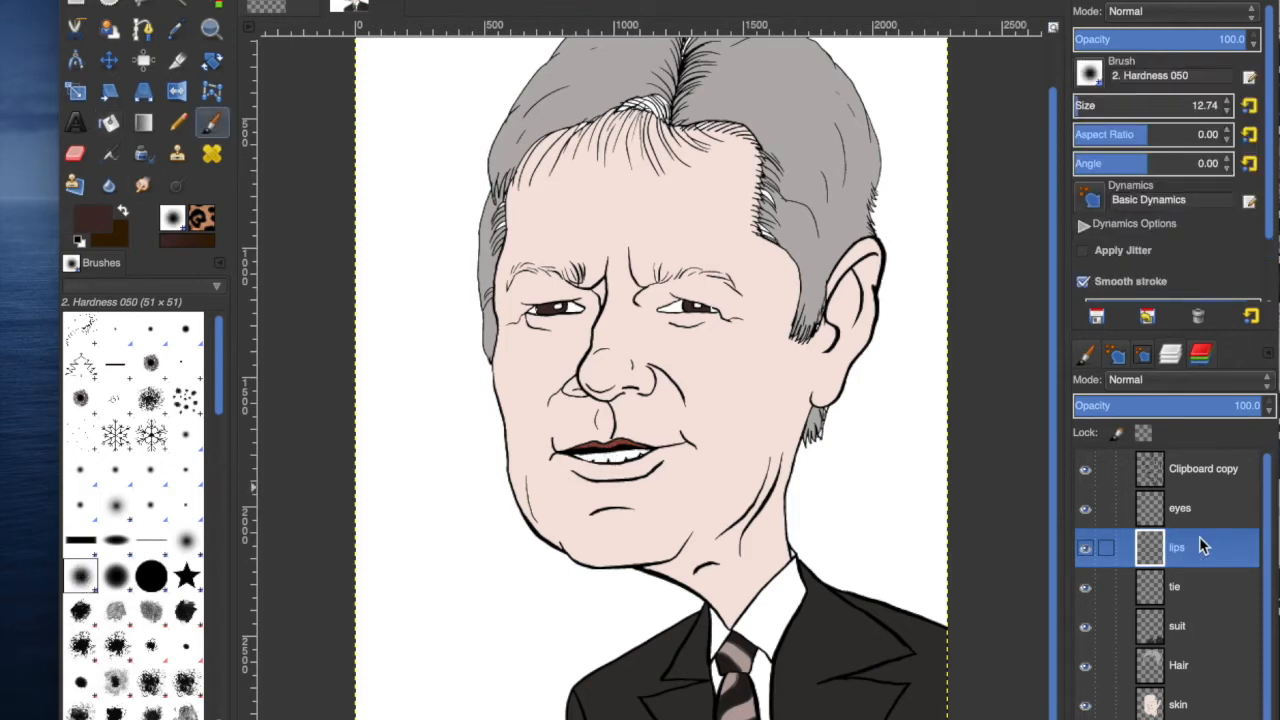
{"action": "left_click", "coordinate": [183, 4]}
{"action": "left_click", "coordinate": [594, 446]}
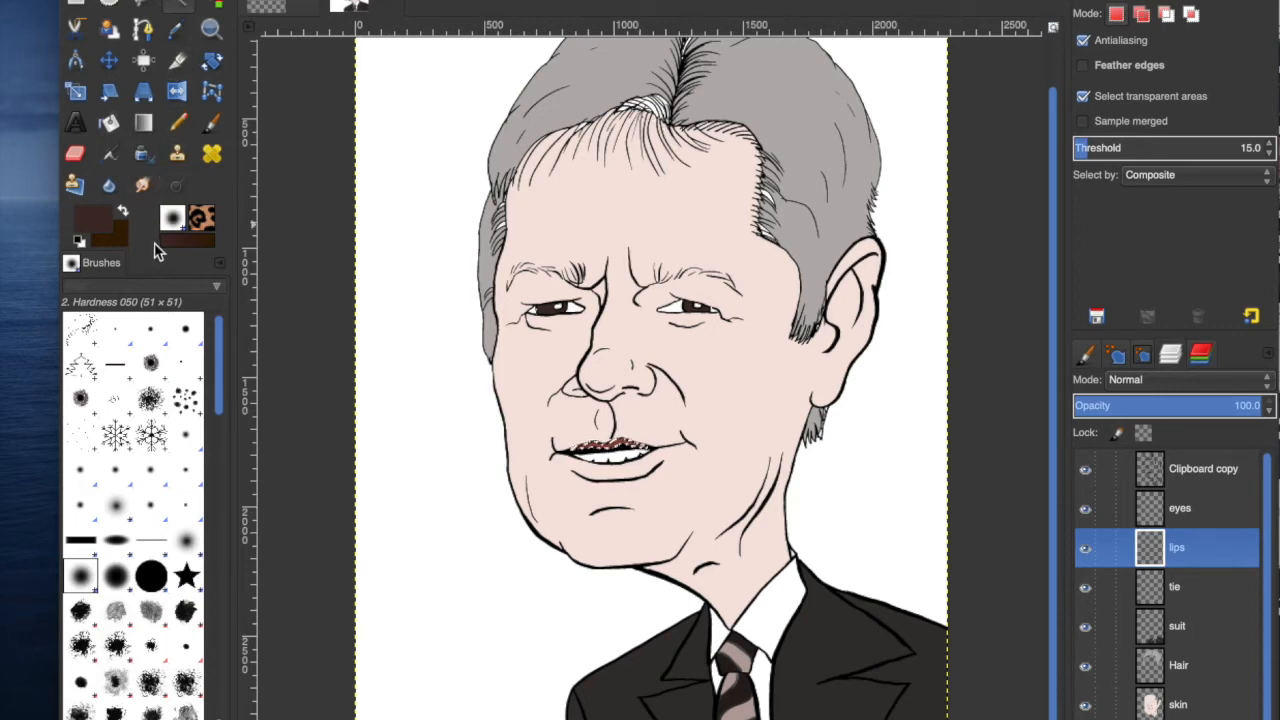
{"action": "left_click", "coordinate": [98, 222]}
{"action": "left_click_drag", "start_coordinate": [910, 95], "coordinate": [975, 64]}
{"action": "left_click", "coordinate": [963, 88]}
{"action": "left_click", "coordinate": [1199, 228]}
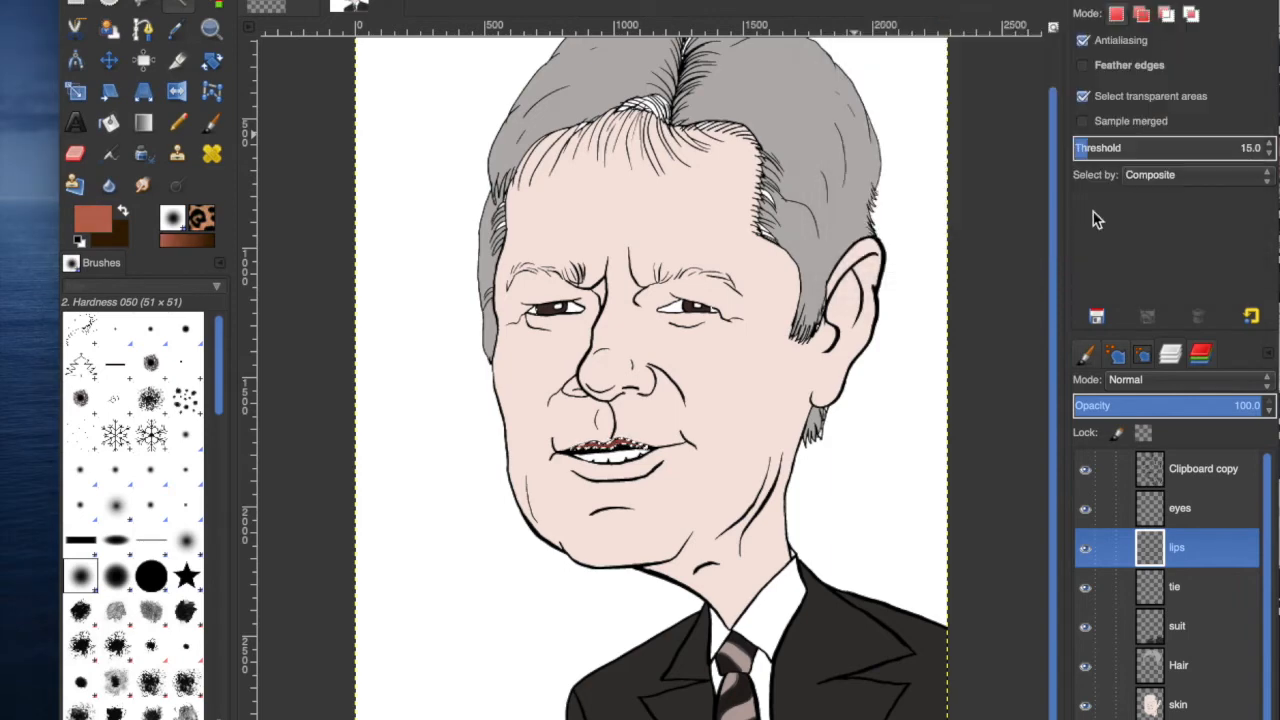
{"action": "key", "text": "shift+b"}
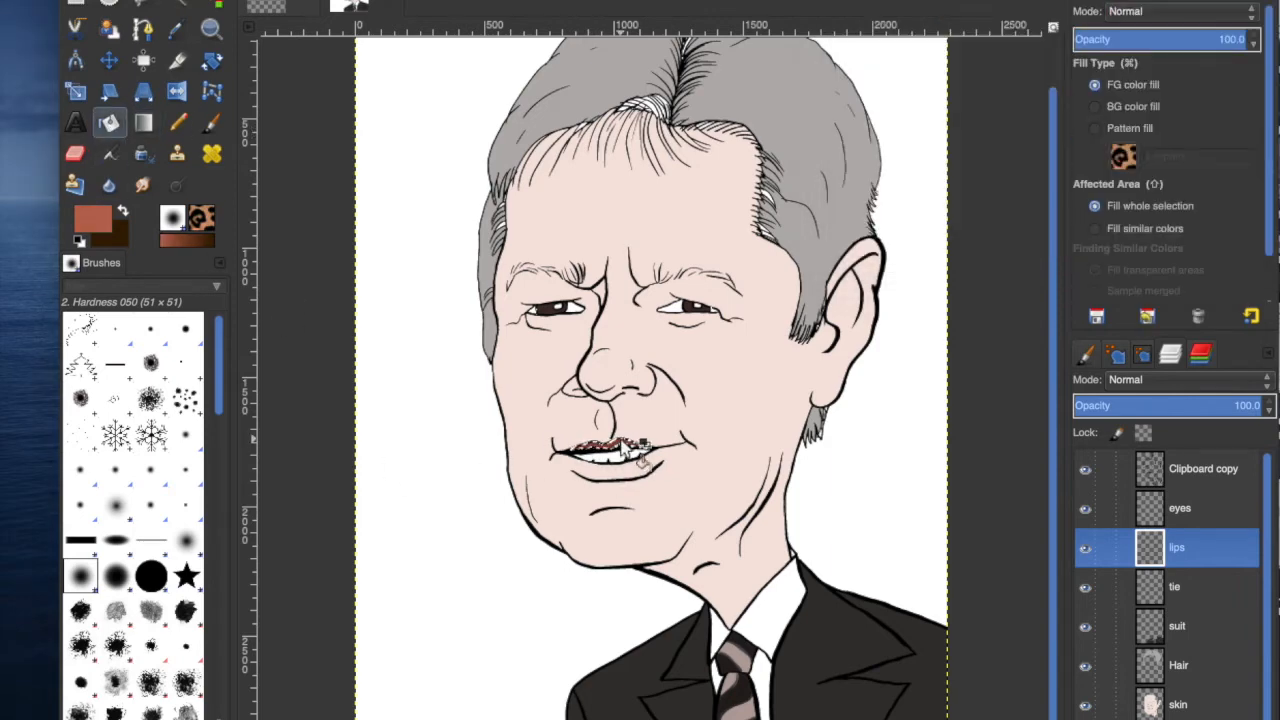
{"action": "left_click", "coordinate": [555, 512]}
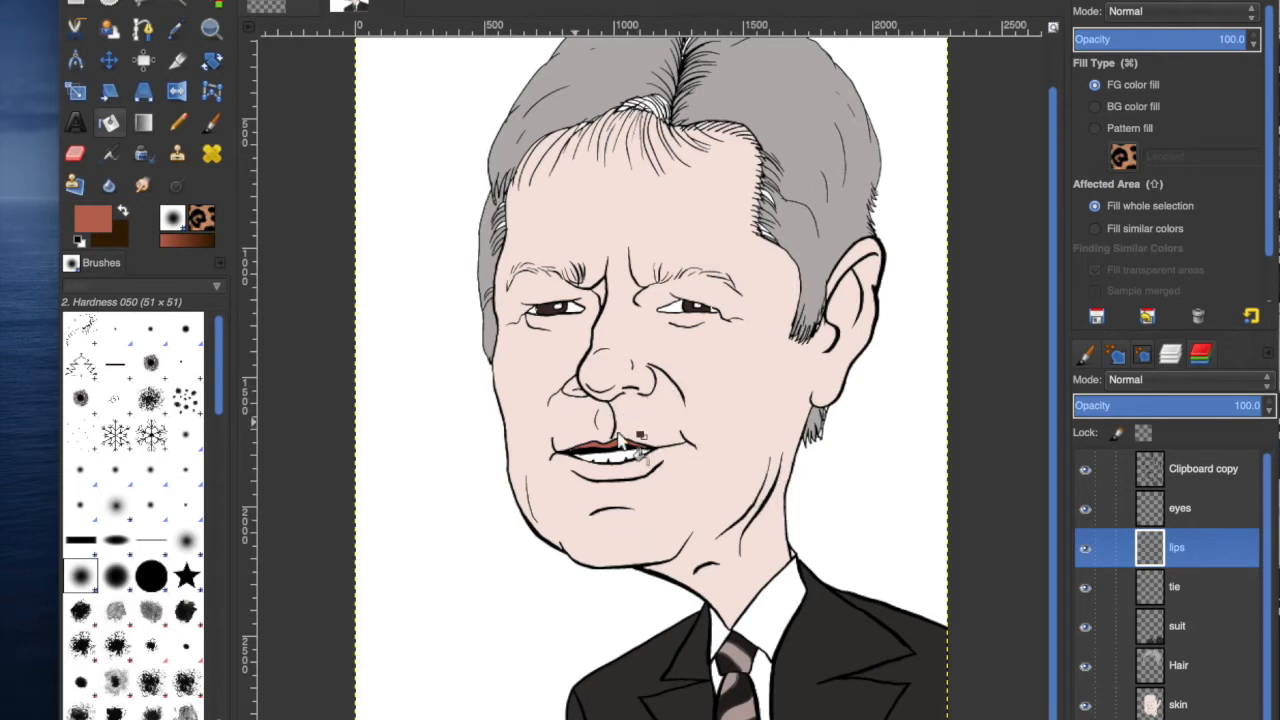
Try to select the hair area on the Hair layer and invert the selection.
{"action": "left_click", "coordinate": [1180, 665]}
{"action": "key", "text": "u"}
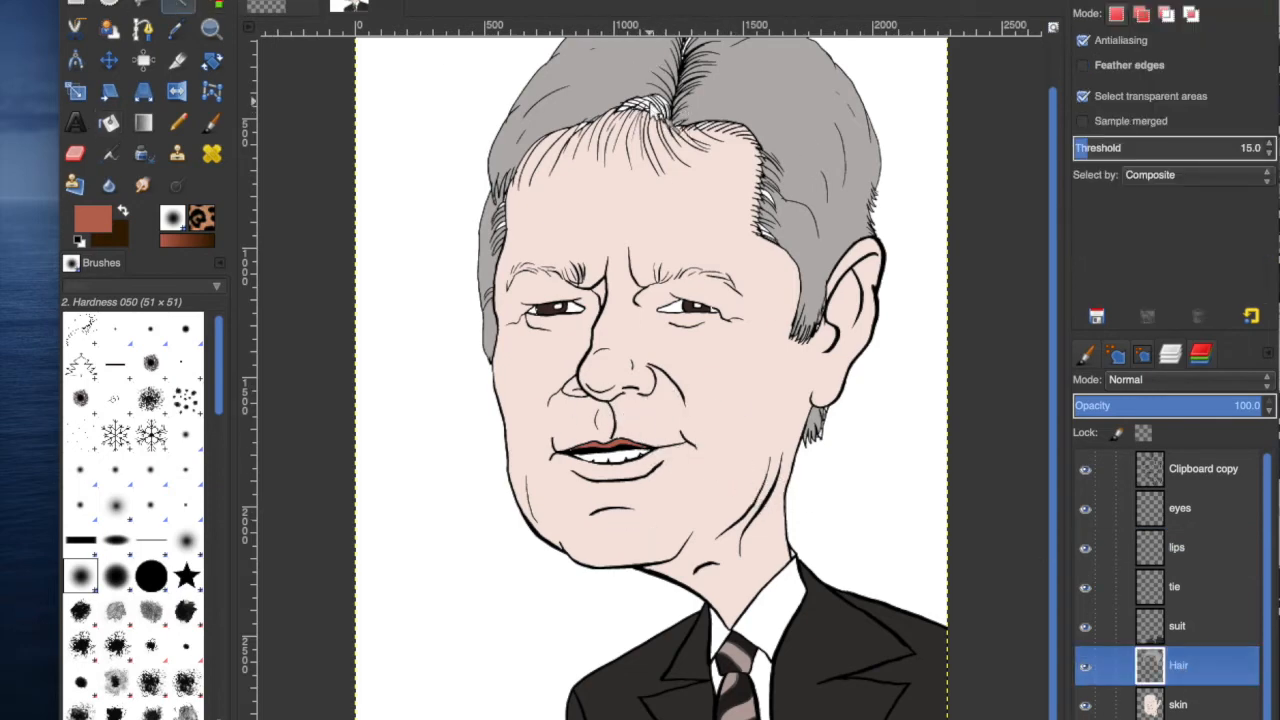
{"action": "left_click", "coordinate": [671, 145]}
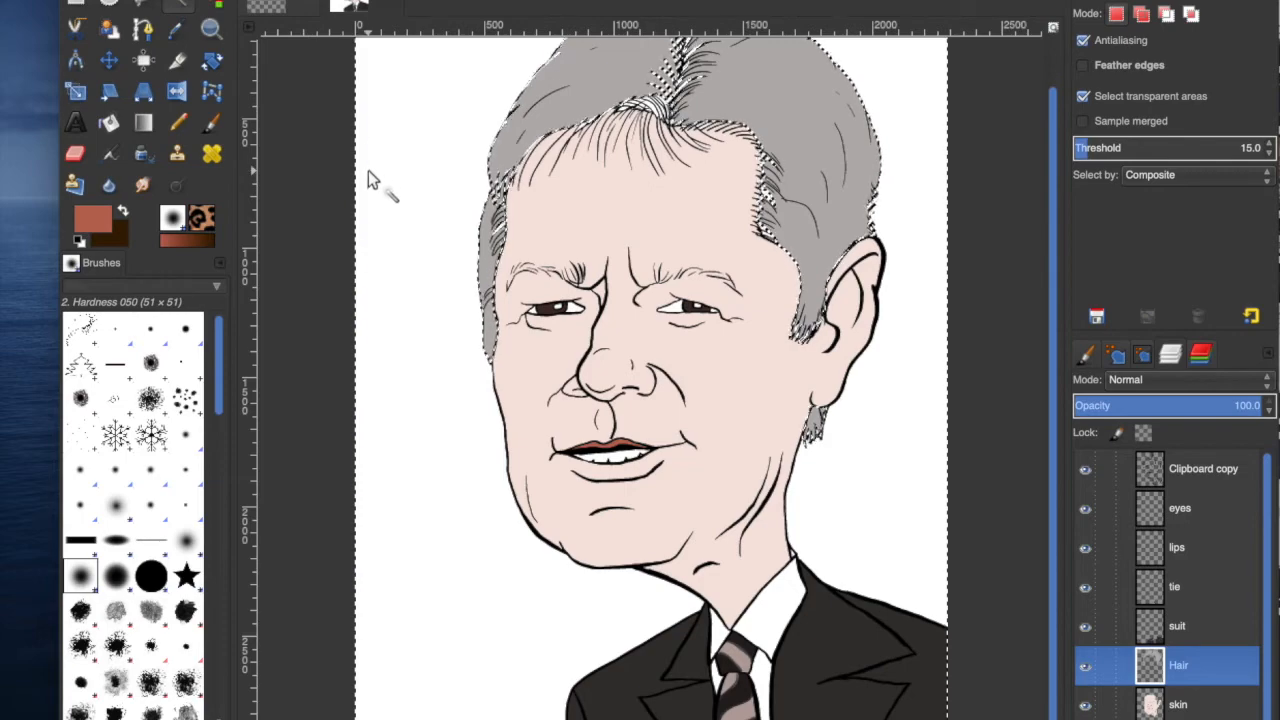
{"action": "left_click", "coordinate": [1180, 719]}
{"action": "left_click", "coordinate": [192, 0]}
{"action": "left_click", "coordinate": [215, 0]}
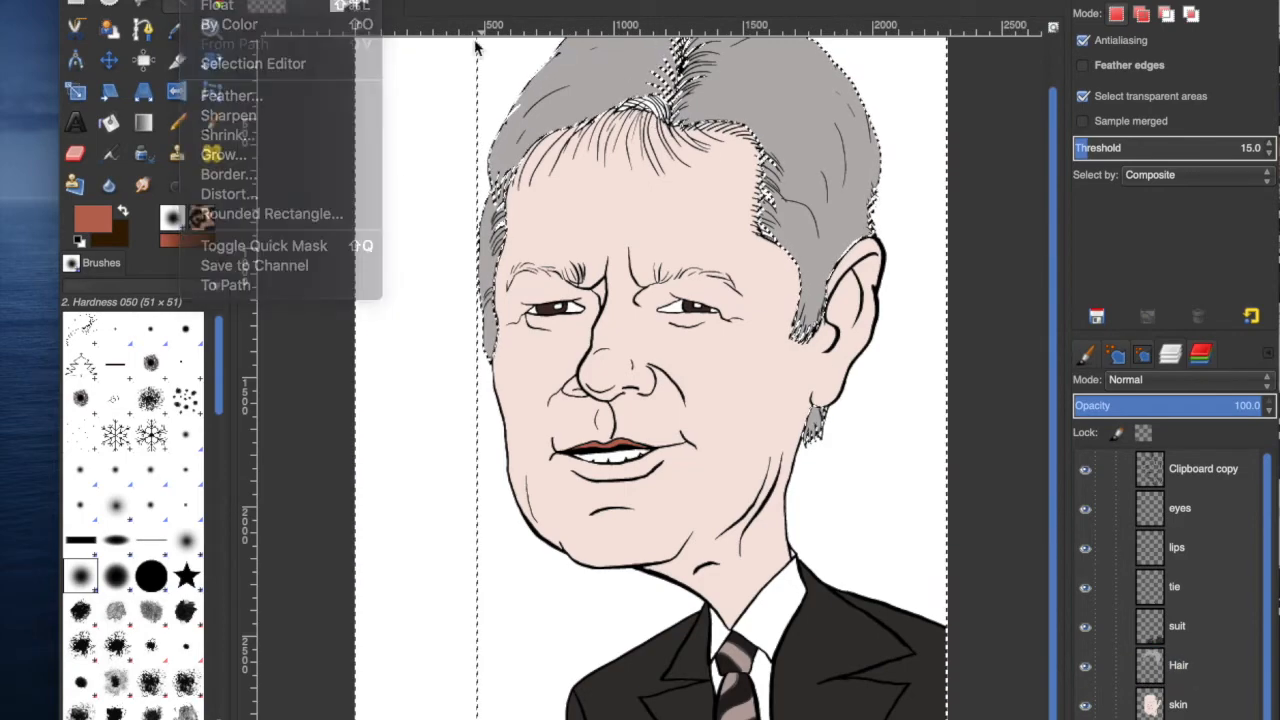
{"action": "left_click", "coordinate": [597, 190]}
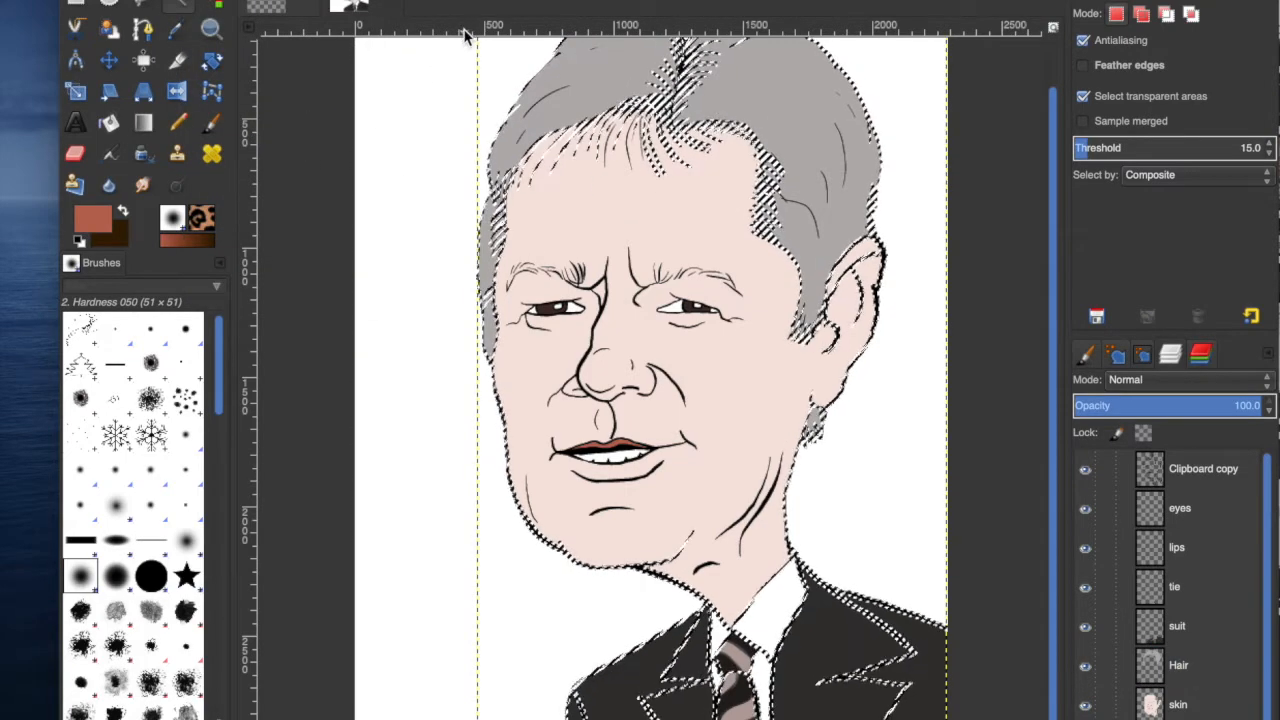
{"action": "left_click", "coordinate": [192, 0]}
{"action": "left_click", "coordinate": [207, 20]}
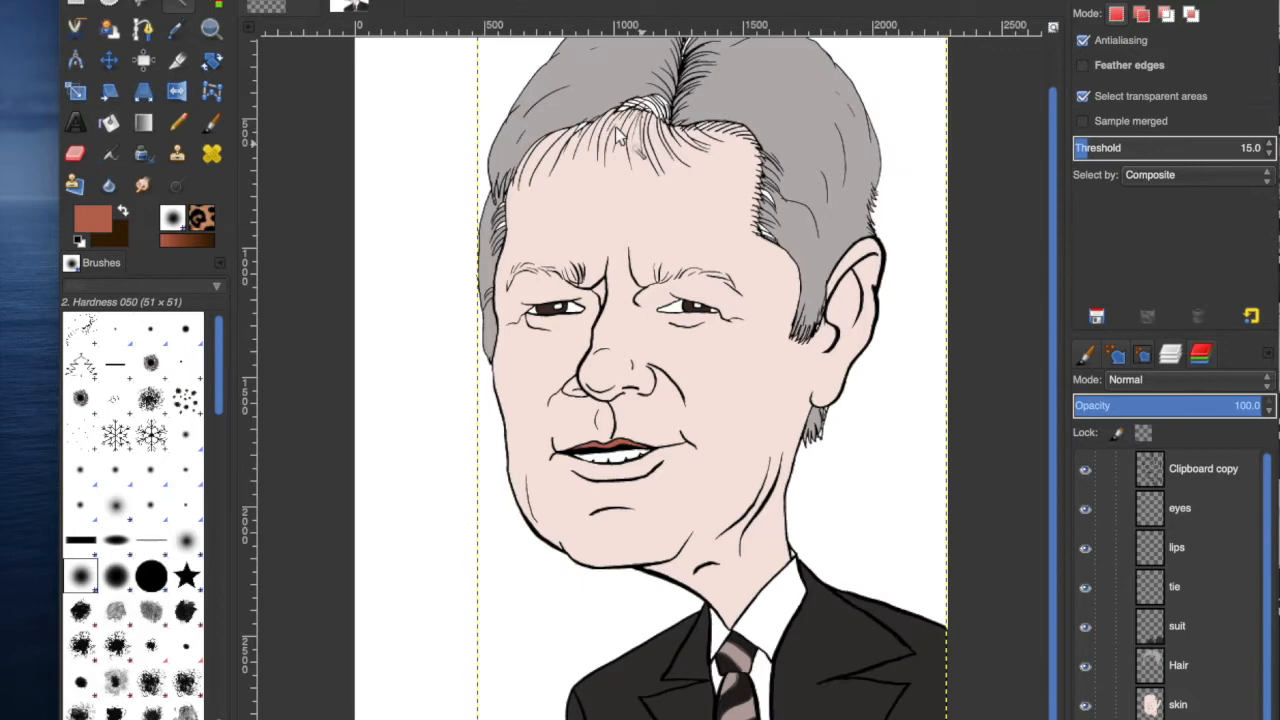
Zoom into the hair and fuzzy-select the strands along the hairline, then deselect.
{"action": "left_click", "coordinate": [178, 122]}
{"action": "key", "text": "plus"}
{"action": "scroll", "coordinate": [968, 443], "scroll_direction": "up", "scroll_amount": 10}
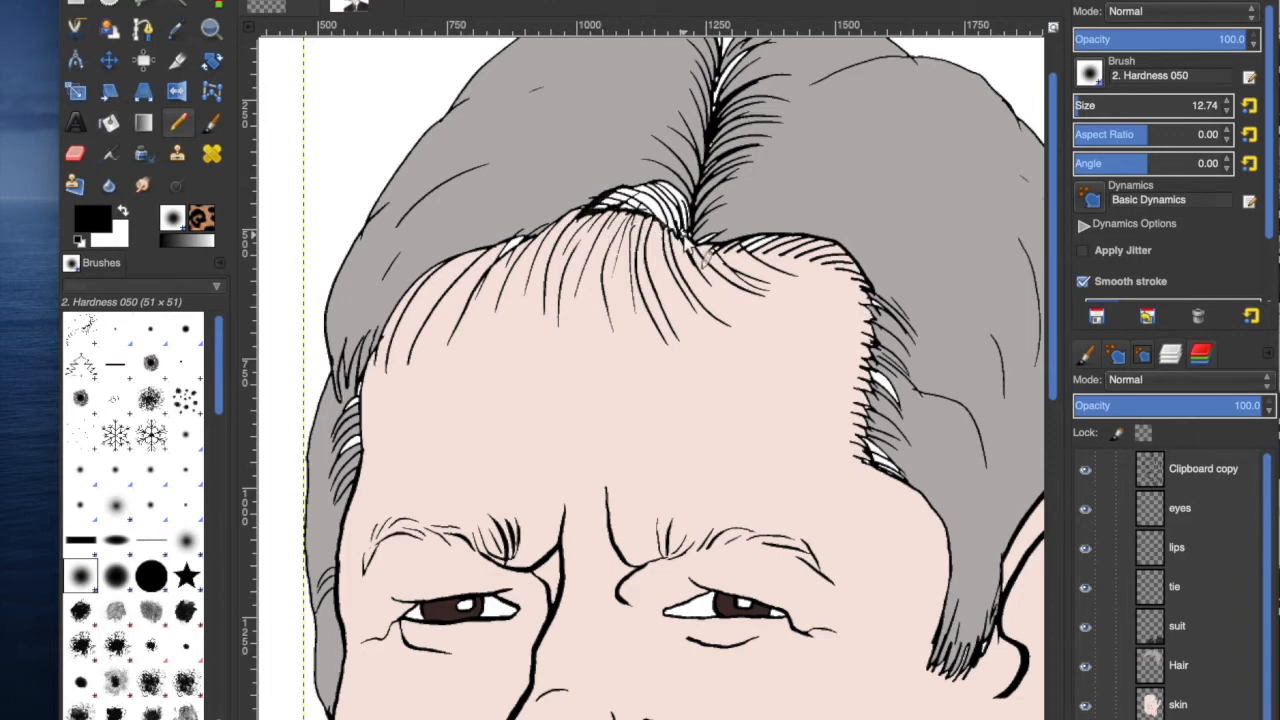
{"action": "key", "text": "u"}
{"action": "left_click", "coordinate": [640, 203]}
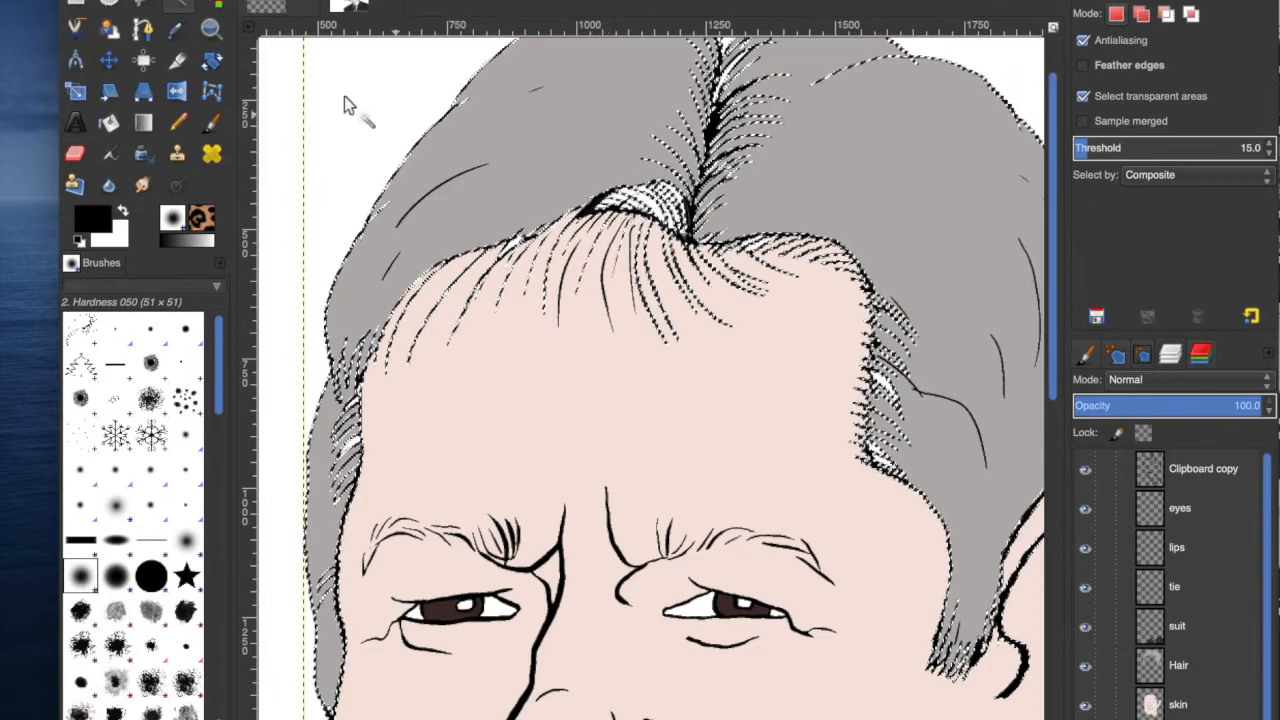
{"action": "left_click", "coordinate": [208, 1]}
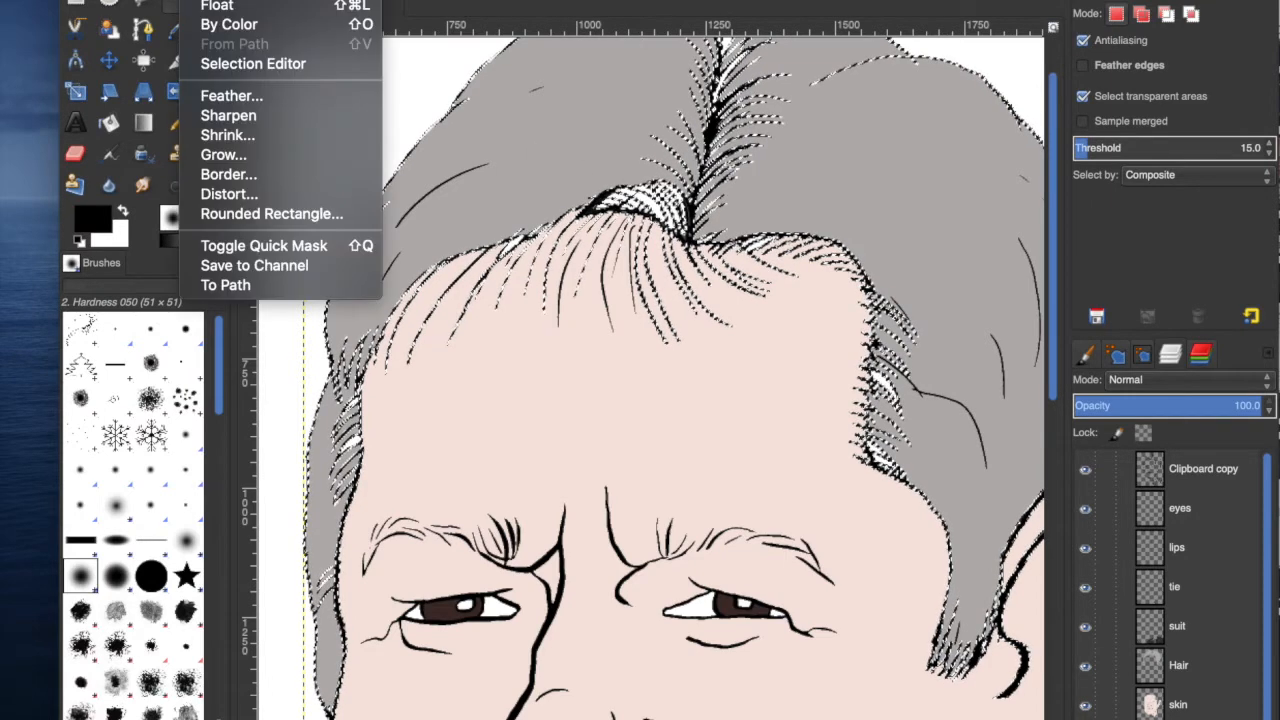
{"action": "left_click", "coordinate": [218, 1]}
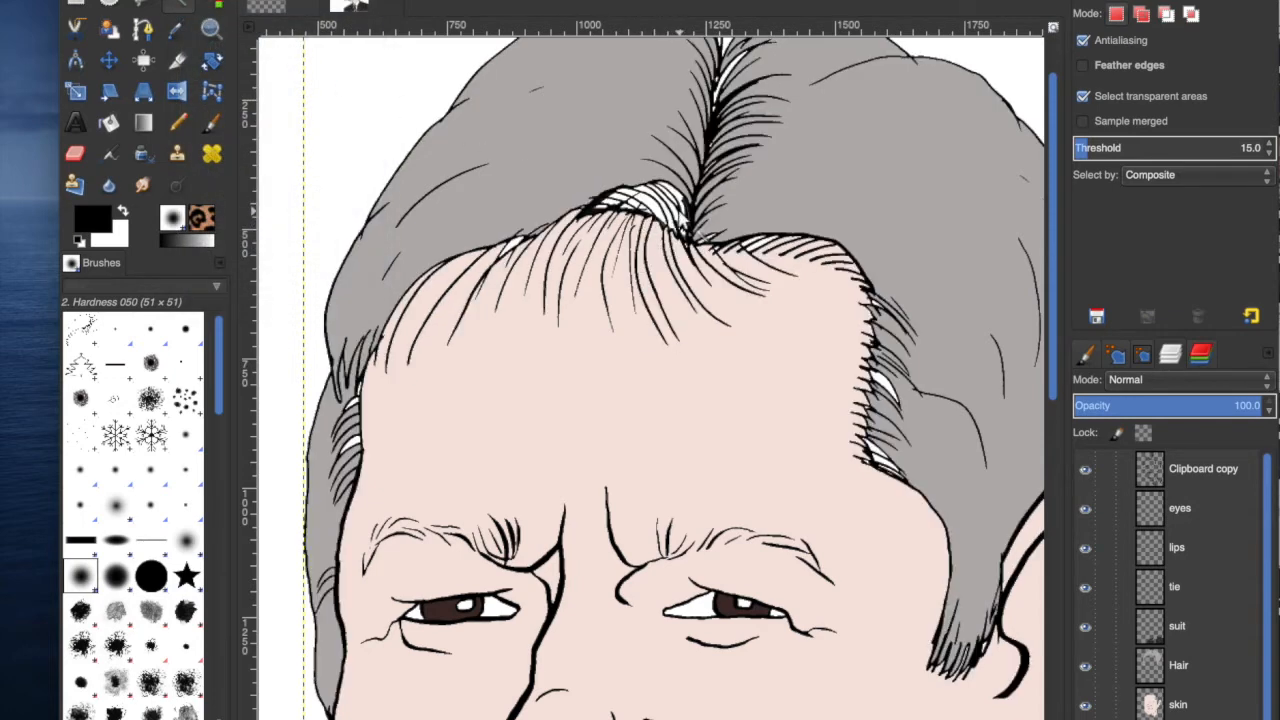
{"action": "left_click", "coordinate": [212, 124]}
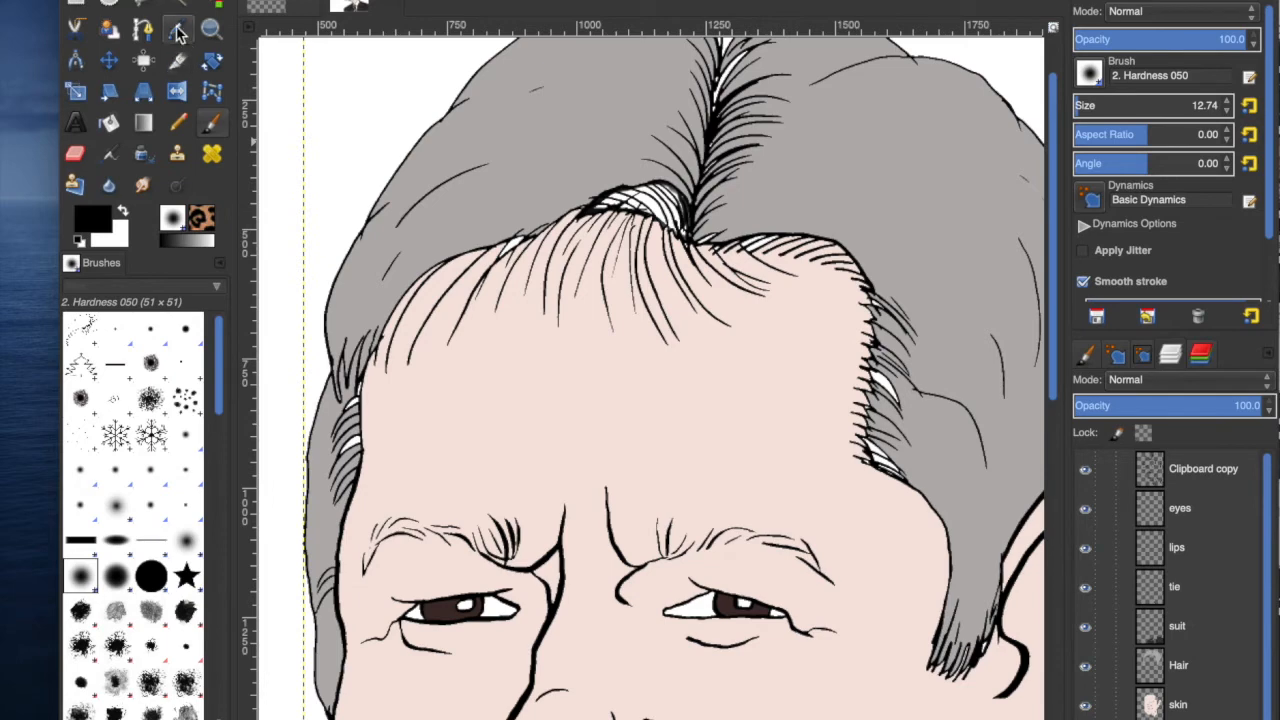
{"action": "left_click", "coordinate": [144, 62]}
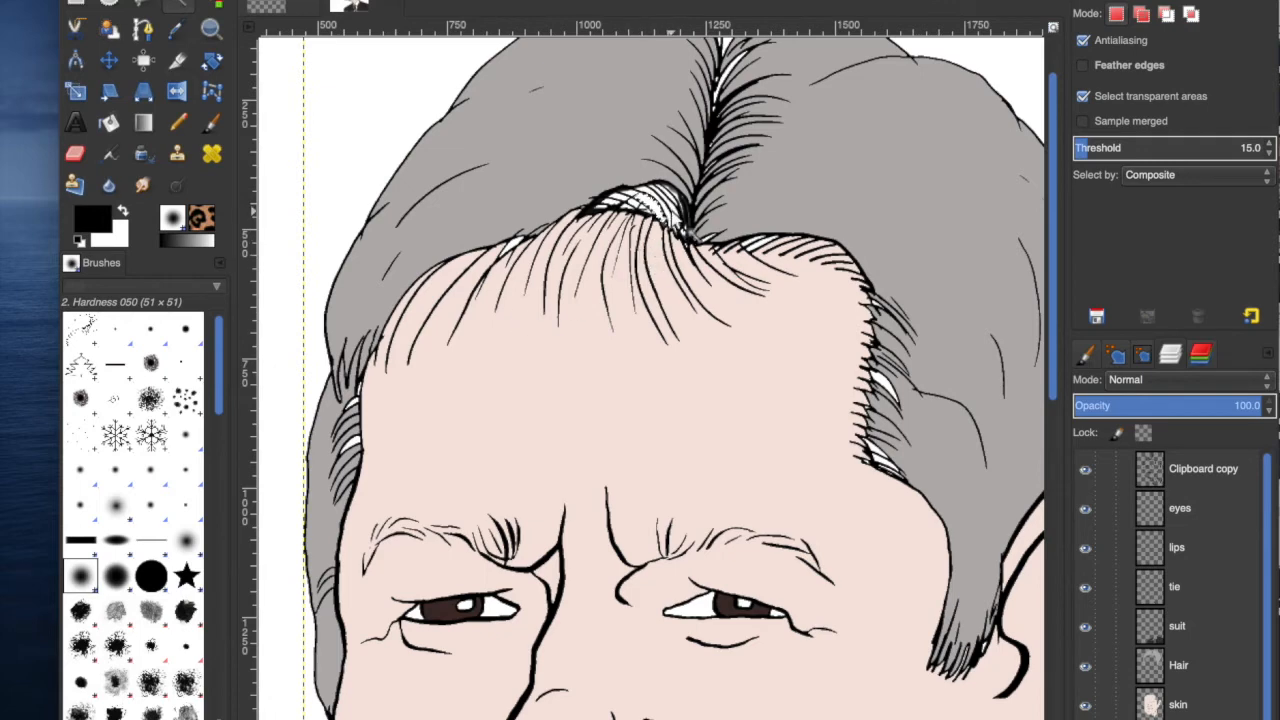
{"action": "left_click", "coordinate": [668, 222]}
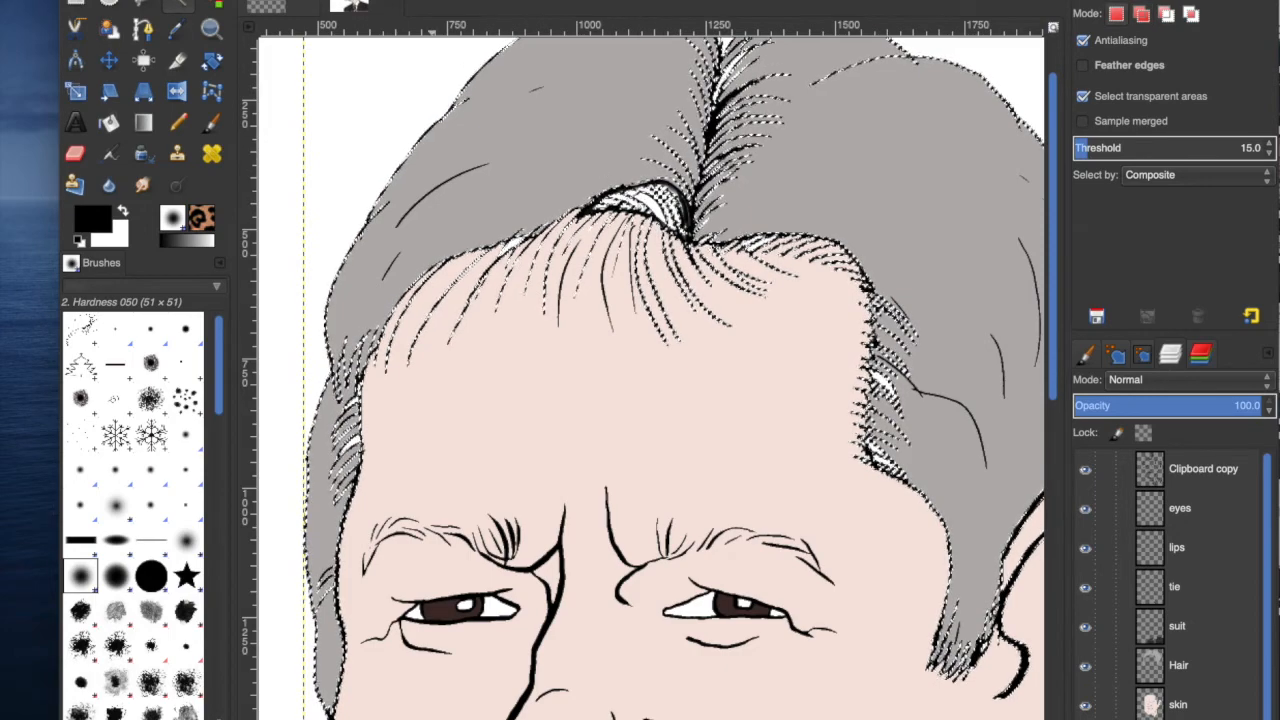
{"action": "left_click", "coordinate": [150, 0]}
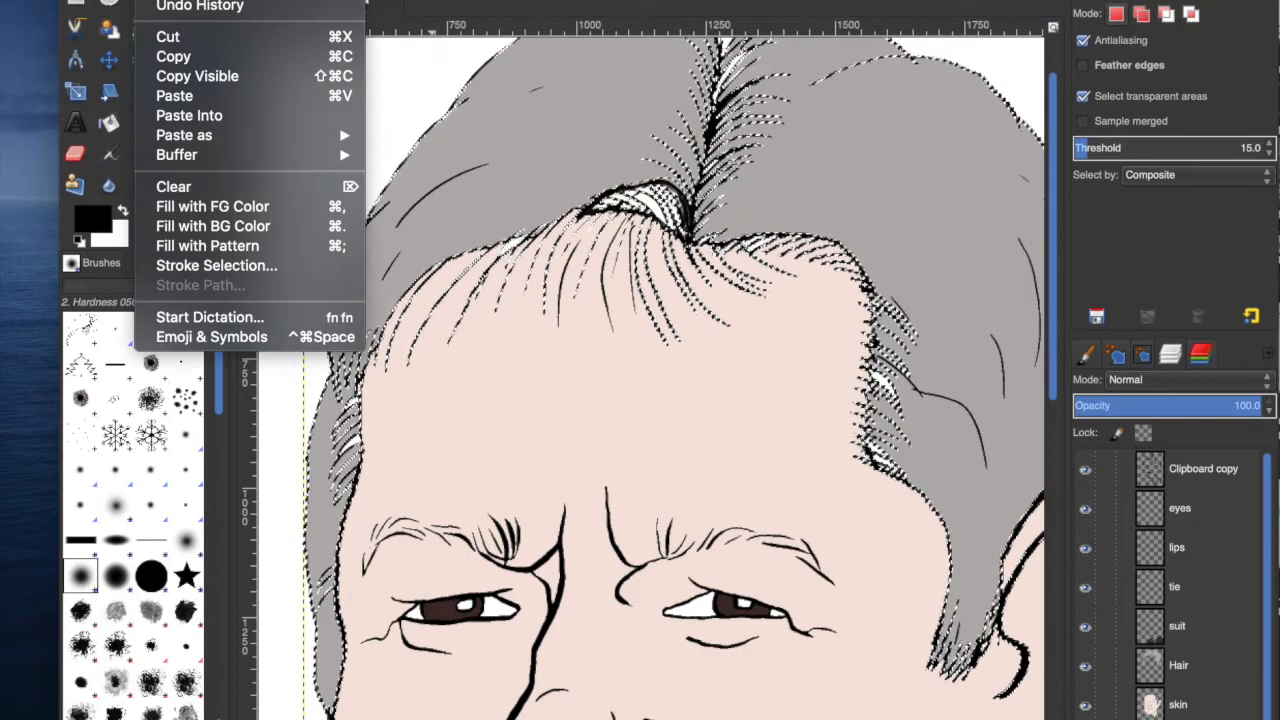
{"action": "mouse_move", "coordinate": [200, 0]}
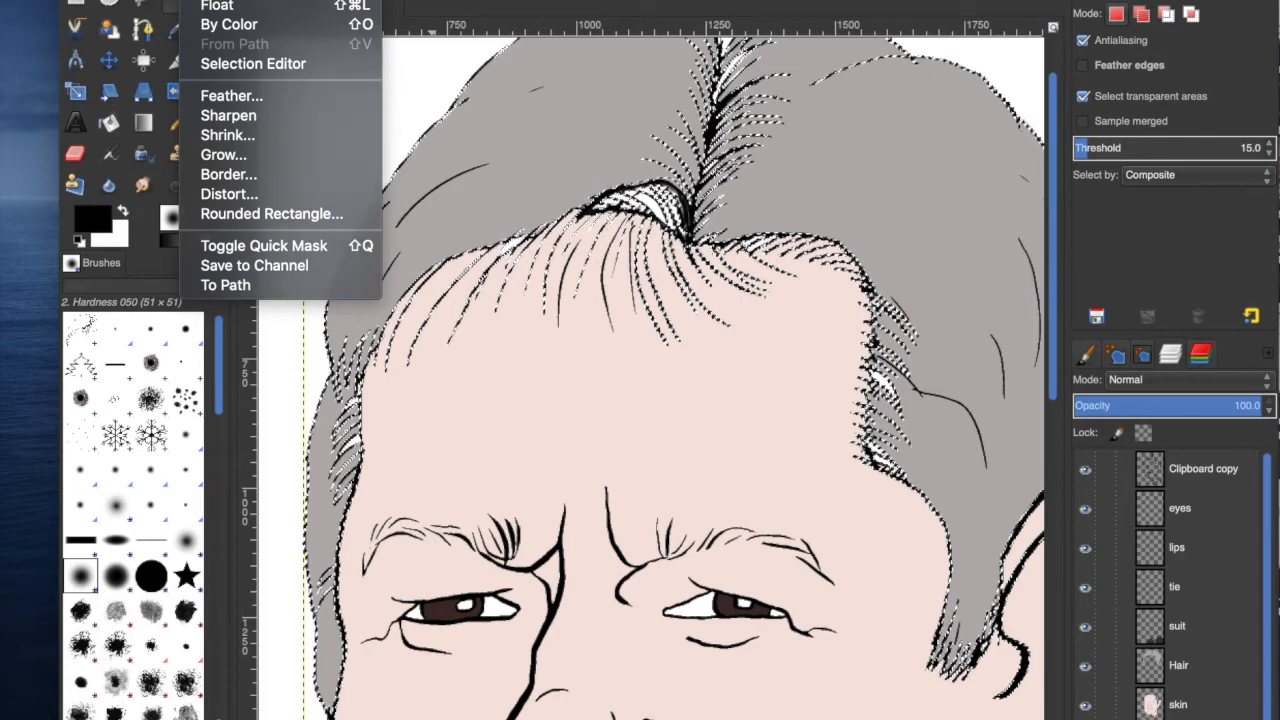
{"action": "left_click", "coordinate": [215, 0]}
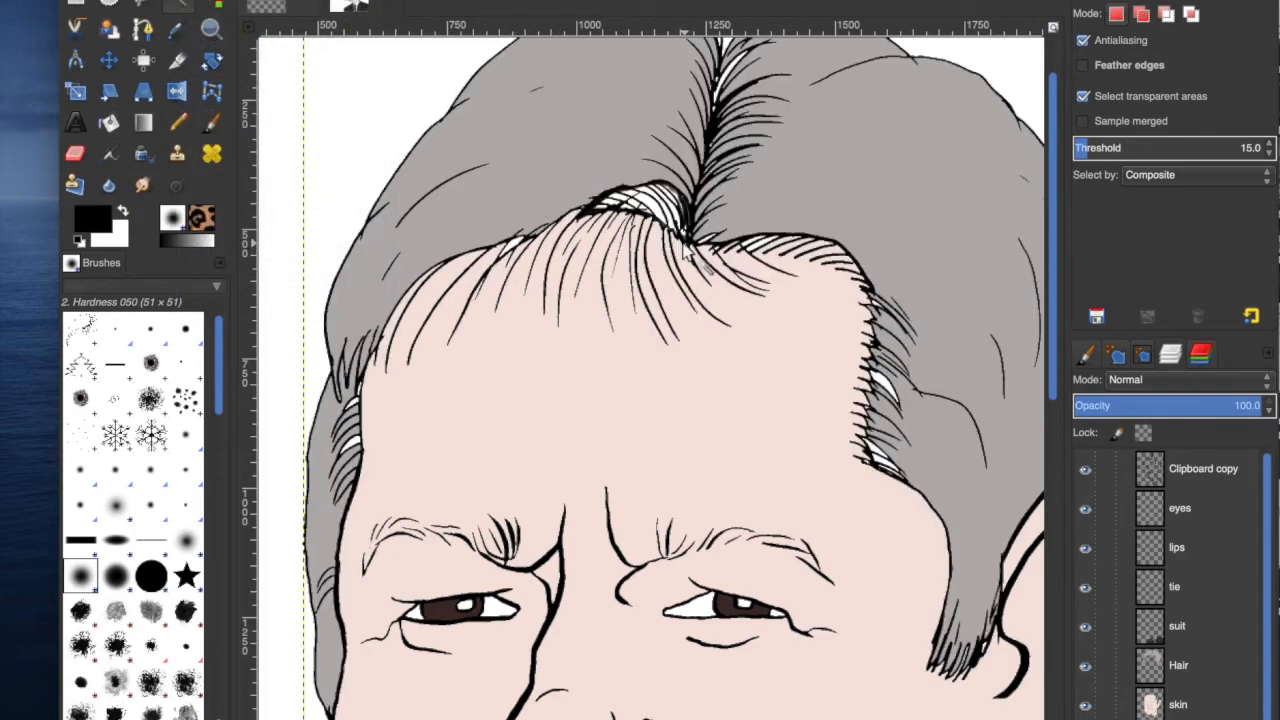
Switch to the Paintbrush on the Hair layer and set the foreground colour to a dark grey.
{"action": "left_click", "coordinate": [210, 124]}
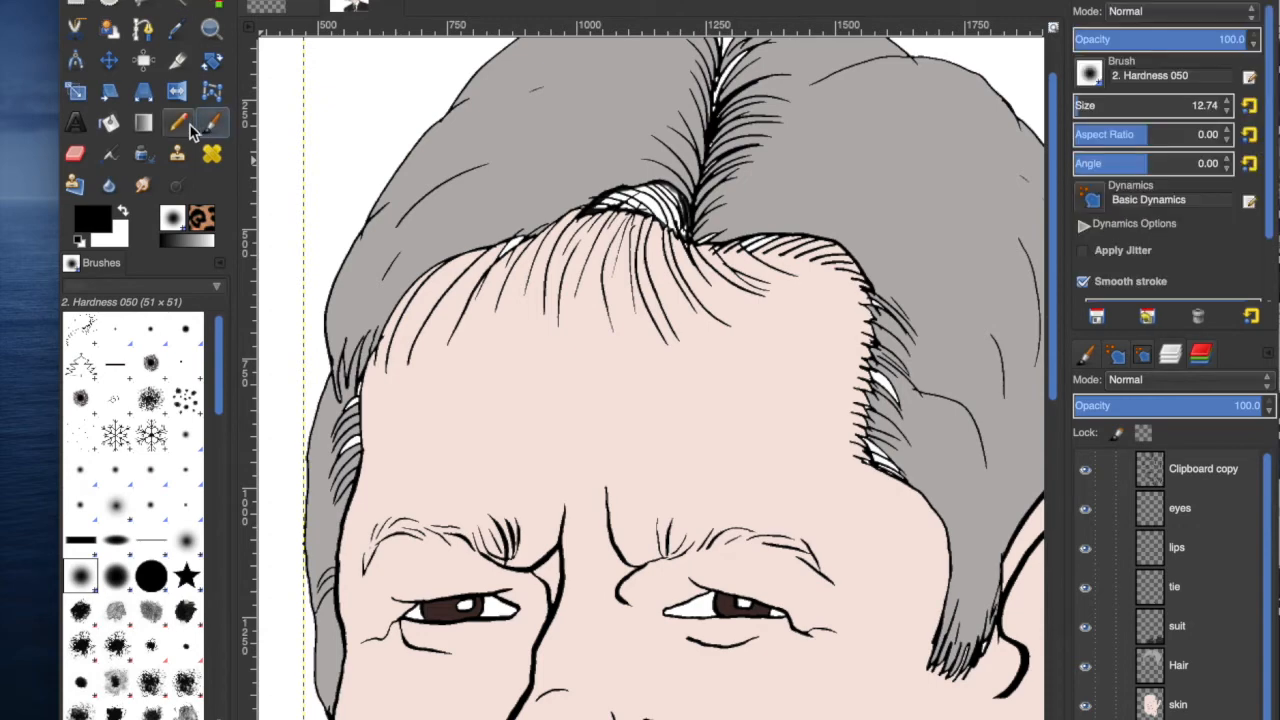
{"action": "left_click", "coordinate": [98, 222]}
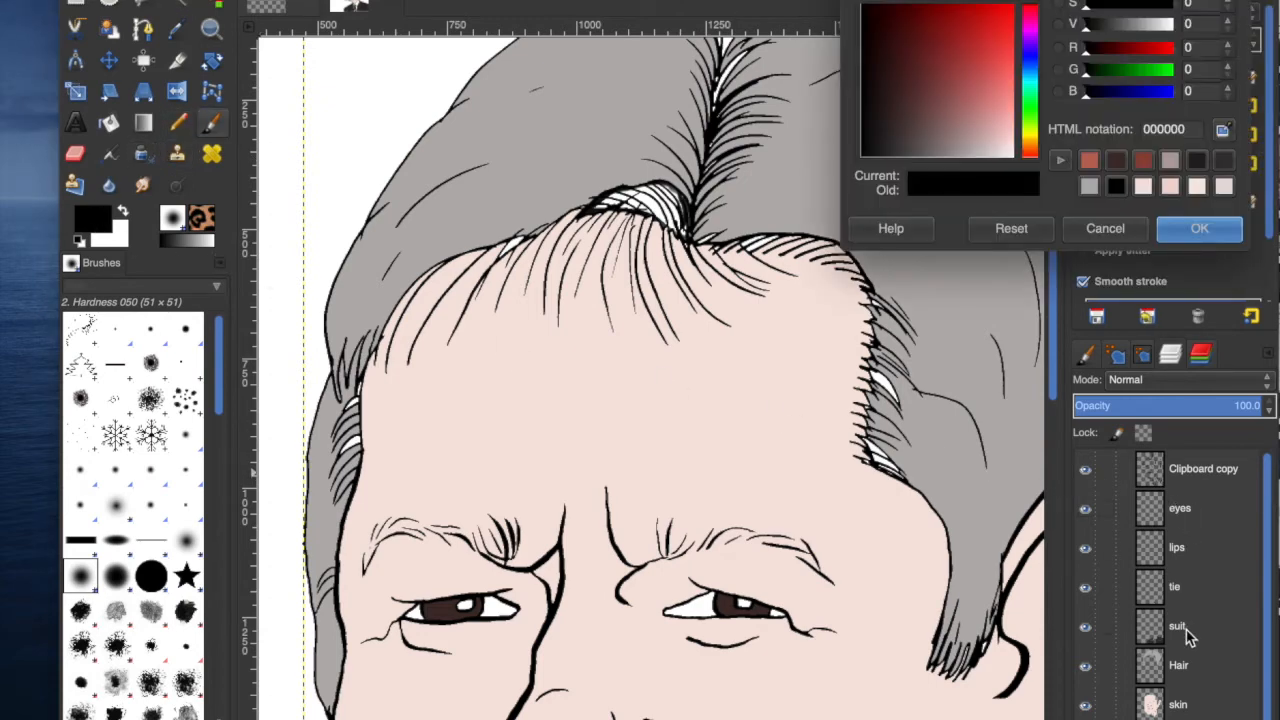
{"action": "left_click", "coordinate": [1182, 665]}
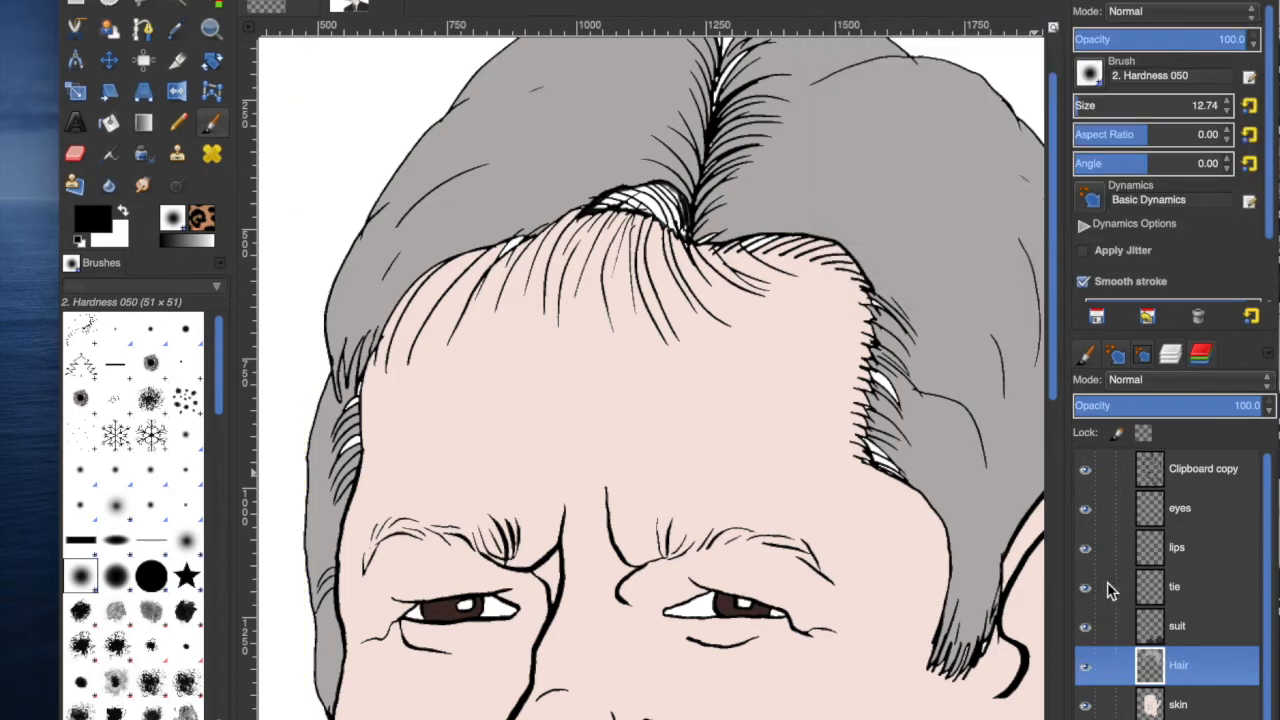
{"action": "left_click", "coordinate": [82, 230]}
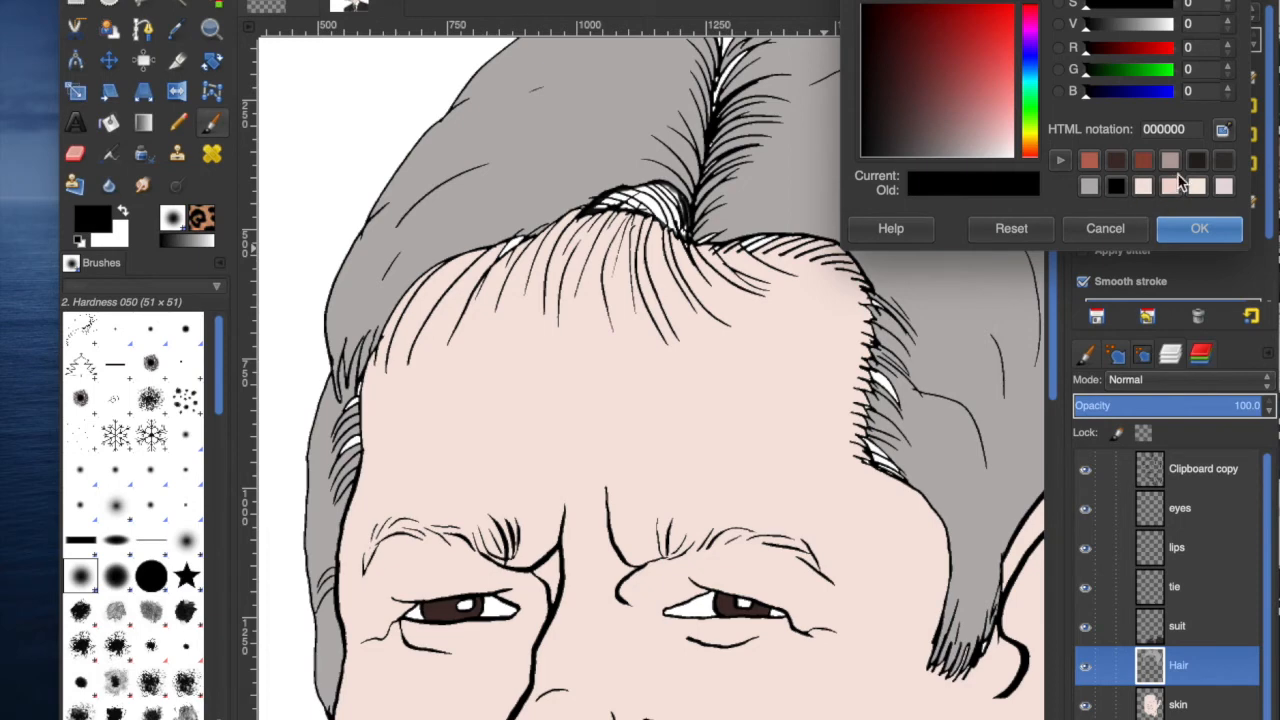
{"action": "left_click", "coordinate": [1090, 186]}
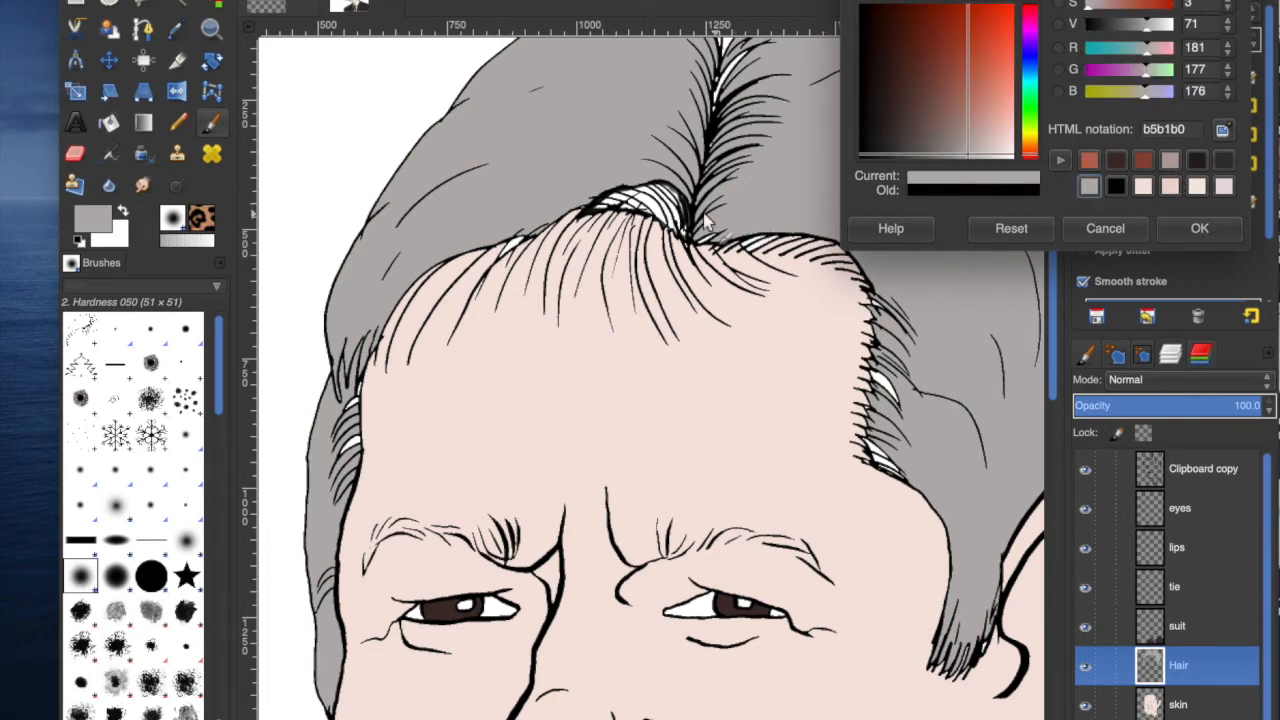
{"action": "left_click_drag", "start_coordinate": [963, 157], "coordinate": [937, 158]}
{"action": "left_click", "coordinate": [1196, 229]}
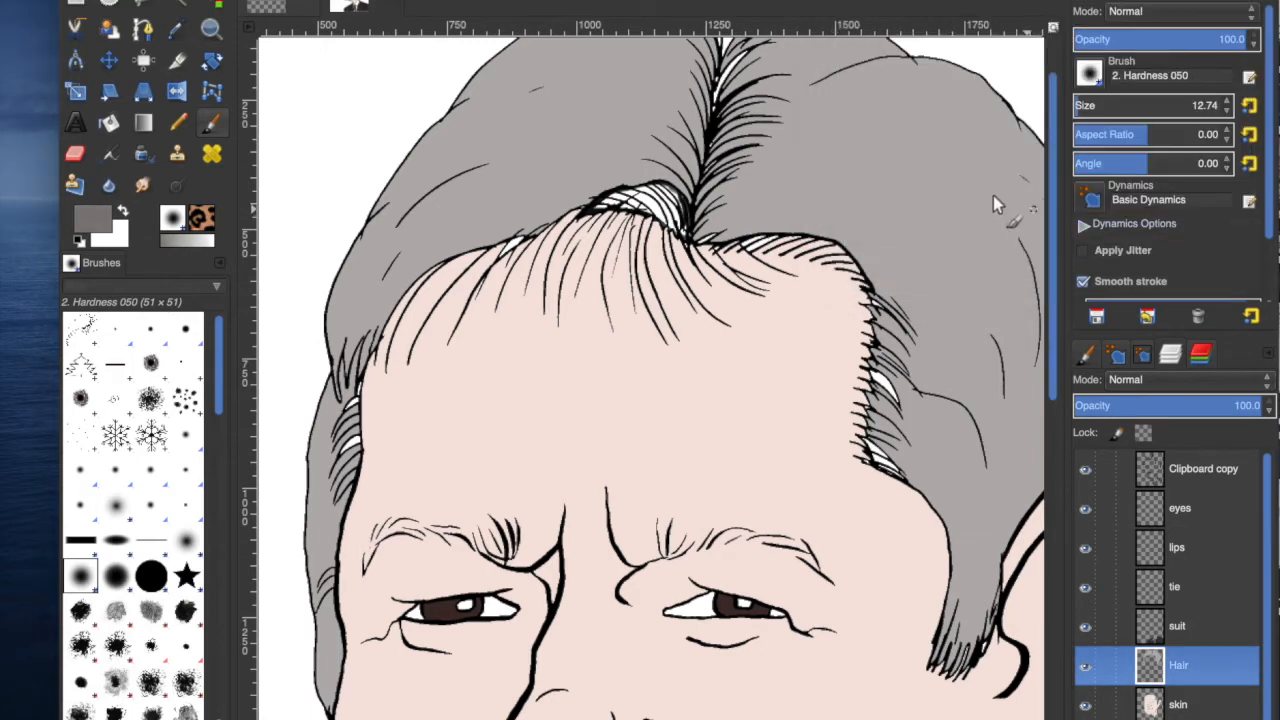
Paint dark grey shading over the parting, the hairline and the side hair, undoing the last stroke.
{"action": "mouse_move", "coordinate": [667, 201]}
{"action": "left_mouse_down"}
{"action": "mouse_move", "coordinate": [605, 208]}
{"action": "mouse_move", "coordinate": [670, 220]}
{"action": "mouse_move", "coordinate": [631, 210]}
{"action": "mouse_move", "coordinate": [680, 210]}
{"action": "mouse_move", "coordinate": [657, 205]}
{"action": "mouse_move", "coordinate": [679, 230]}
{"action": "mouse_move", "coordinate": [642, 200]}
{"action": "mouse_move", "coordinate": [684, 236]}
{"action": "left_mouse_up"}
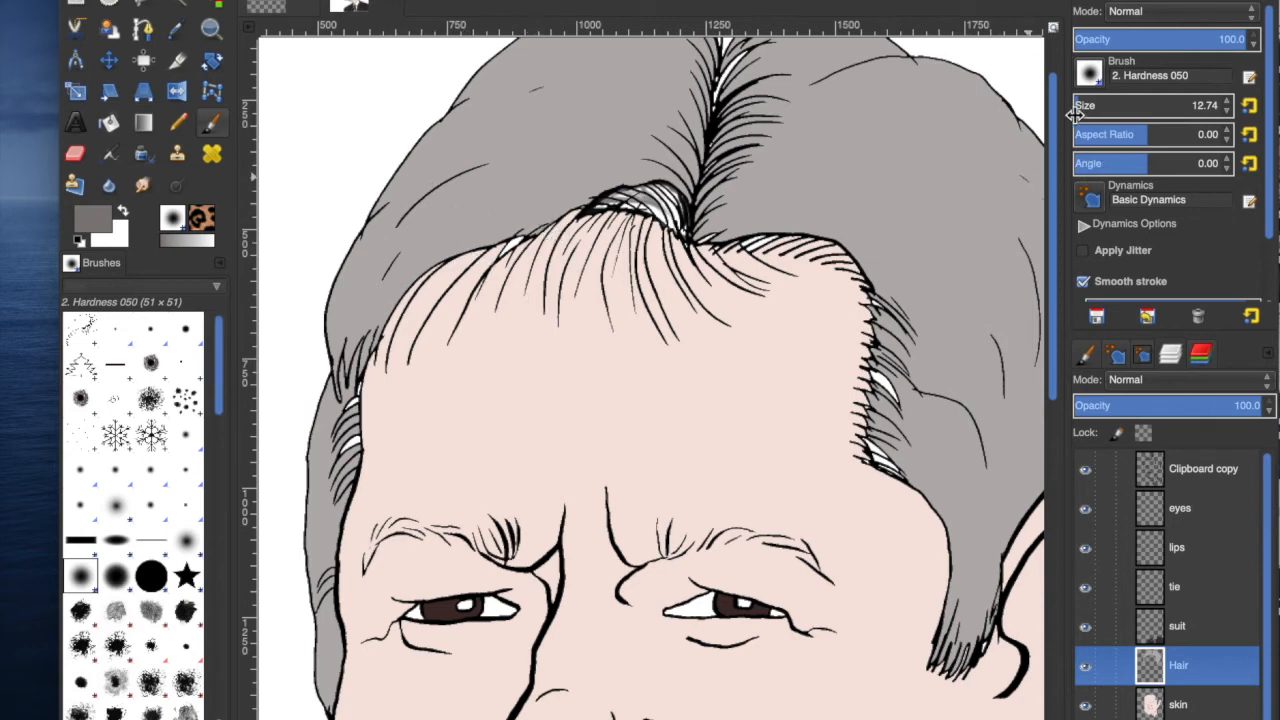
{"action": "left_click_drag", "start_coordinate": [672, 196], "coordinate": [658, 224]}
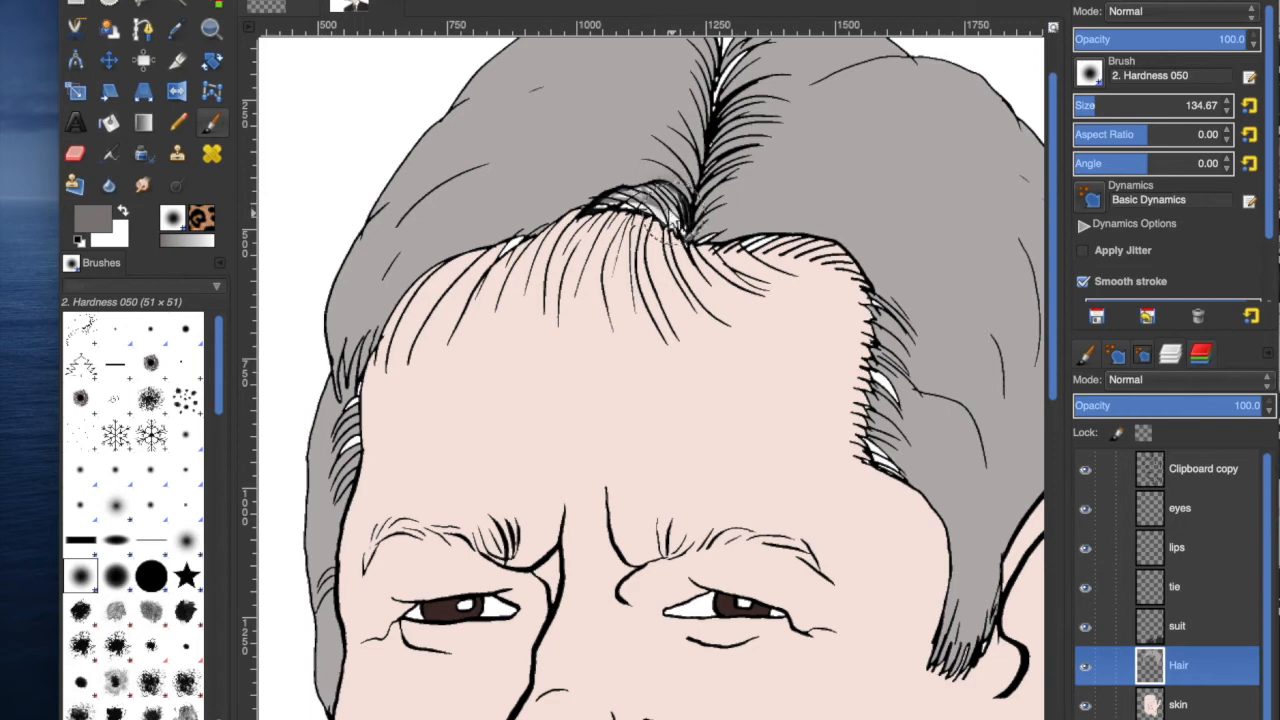
{"action": "left_click_drag", "start_coordinate": [668, 215], "coordinate": [628, 185]}
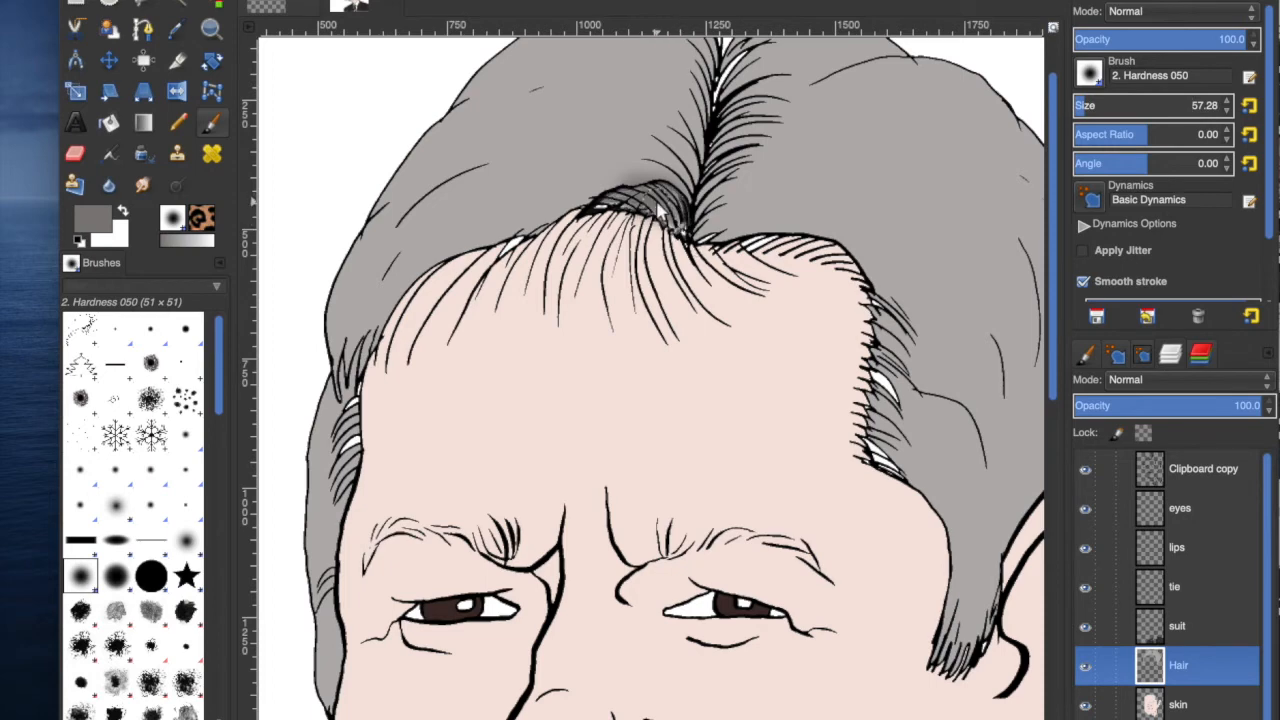
{"action": "mouse_move", "coordinate": [646, 199]}
{"action": "left_mouse_down"}
{"action": "mouse_move", "coordinate": [592, 202]}
{"action": "mouse_move", "coordinate": [682, 214]}
{"action": "left_mouse_up"}
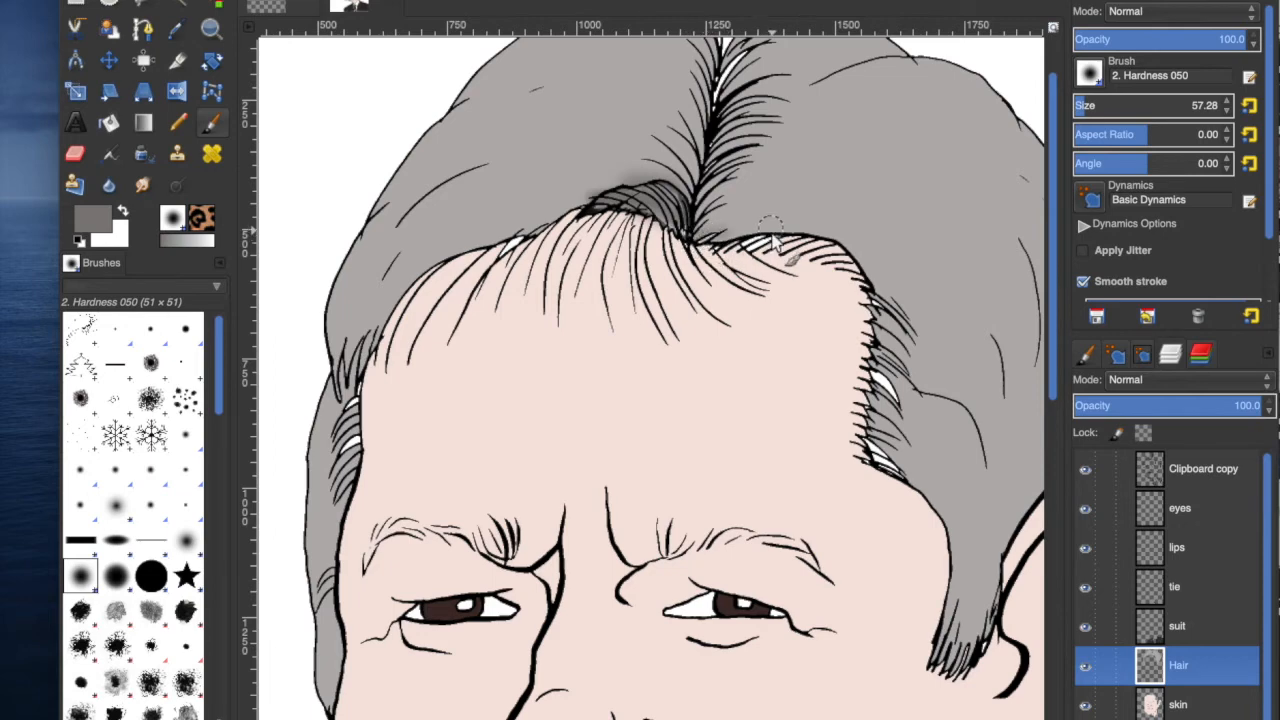
{"action": "mouse_move", "coordinate": [798, 243]}
{"action": "left_mouse_down"}
{"action": "mouse_move", "coordinate": [725, 248]}
{"action": "mouse_move", "coordinate": [821, 255]}
{"action": "mouse_move", "coordinate": [808, 243]}
{"action": "mouse_move", "coordinate": [874, 272]}
{"action": "mouse_move", "coordinate": [829, 253]}
{"action": "mouse_move", "coordinate": [880, 289]}
{"action": "mouse_move", "coordinate": [836, 252]}
{"action": "mouse_move", "coordinate": [843, 300]}
{"action": "left_mouse_up"}
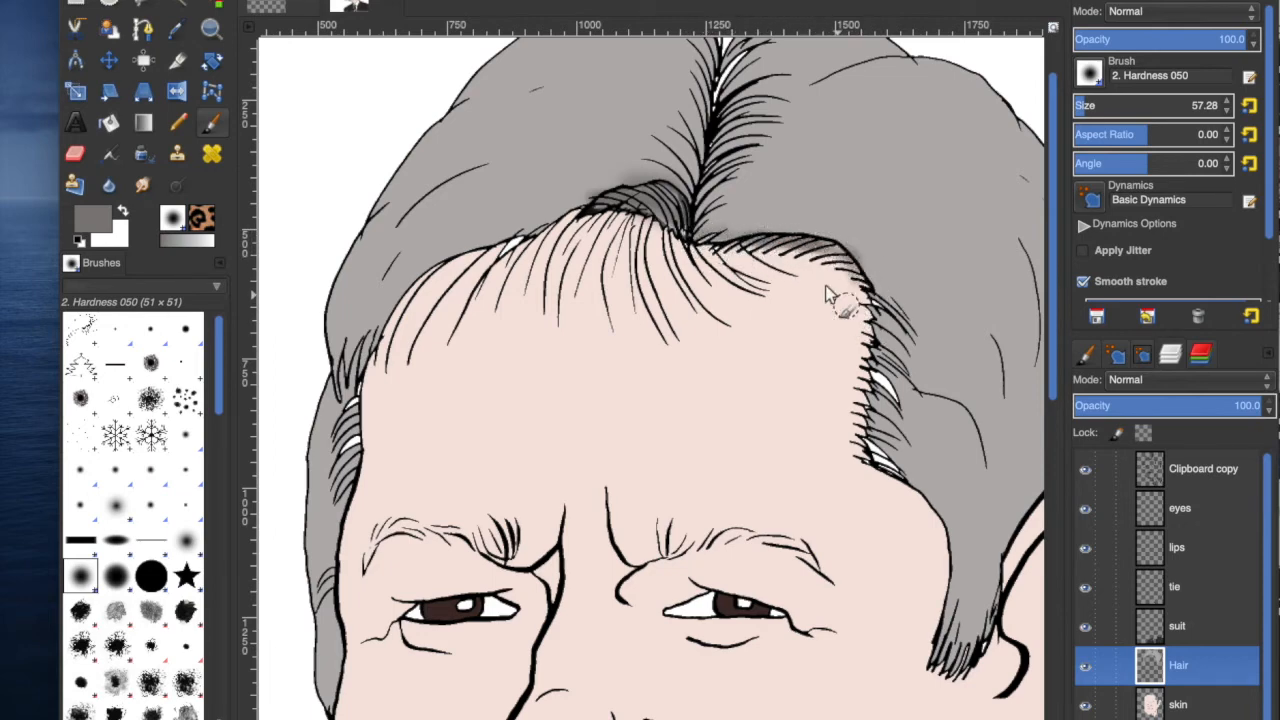
{"action": "left_click_drag", "start_coordinate": [217, 406], "coordinate": [217, 423]}
{"action": "left_click_drag", "start_coordinate": [893, 383], "coordinate": [873, 370]}
{"action": "mouse_move", "coordinate": [886, 437]}
{"action": "left_mouse_down"}
{"action": "mouse_move", "coordinate": [904, 470]}
{"action": "mouse_move", "coordinate": [868, 450]}
{"action": "mouse_move", "coordinate": [898, 473]}
{"action": "mouse_move", "coordinate": [870, 456]}
{"action": "mouse_move", "coordinate": [899, 468]}
{"action": "mouse_move", "coordinate": [877, 448]}
{"action": "mouse_move", "coordinate": [899, 466]}
{"action": "mouse_move", "coordinate": [876, 378]}
{"action": "mouse_move", "coordinate": [897, 405]}
{"action": "mouse_move", "coordinate": [869, 366]}
{"action": "mouse_move", "coordinate": [900, 391]}
{"action": "mouse_move", "coordinate": [888, 310]}
{"action": "mouse_move", "coordinate": [875, 293]}
{"action": "mouse_move", "coordinate": [882, 330]}
{"action": "mouse_move", "coordinate": [872, 288]}
{"action": "left_mouse_up"}
{"action": "mouse_move", "coordinate": [330, 430]}
{"action": "left_mouse_down"}
{"action": "mouse_move", "coordinate": [363, 404]}
{"action": "mouse_move", "coordinate": [340, 428]}
{"action": "mouse_move", "coordinate": [349, 402]}
{"action": "mouse_move", "coordinate": [337, 432]}
{"action": "mouse_move", "coordinate": [348, 402]}
{"action": "mouse_move", "coordinate": [351, 437]}
{"action": "mouse_move", "coordinate": [357, 397]}
{"action": "mouse_move", "coordinate": [353, 434]}
{"action": "mouse_move", "coordinate": [354, 394]}
{"action": "mouse_move", "coordinate": [347, 474]}
{"action": "mouse_move", "coordinate": [355, 379]}
{"action": "mouse_move", "coordinate": [366, 410]}
{"action": "left_mouse_up"}
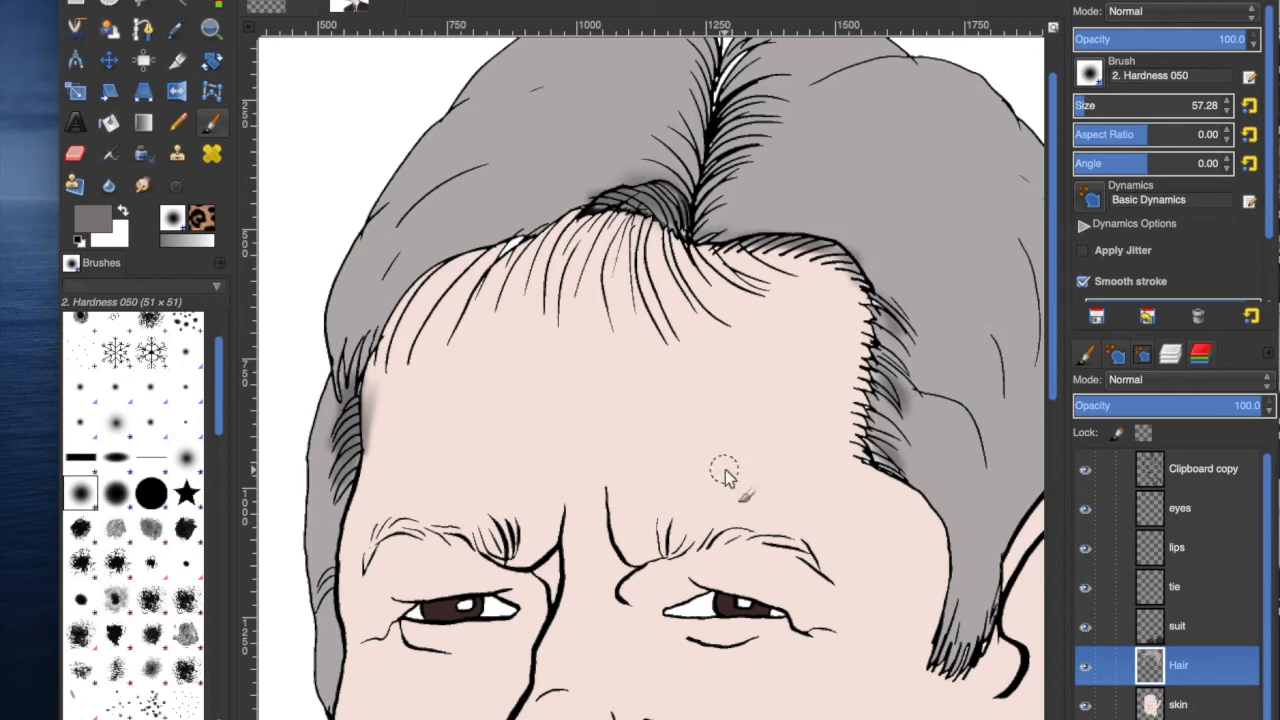
{"action": "key", "text": "ctrl+z"}
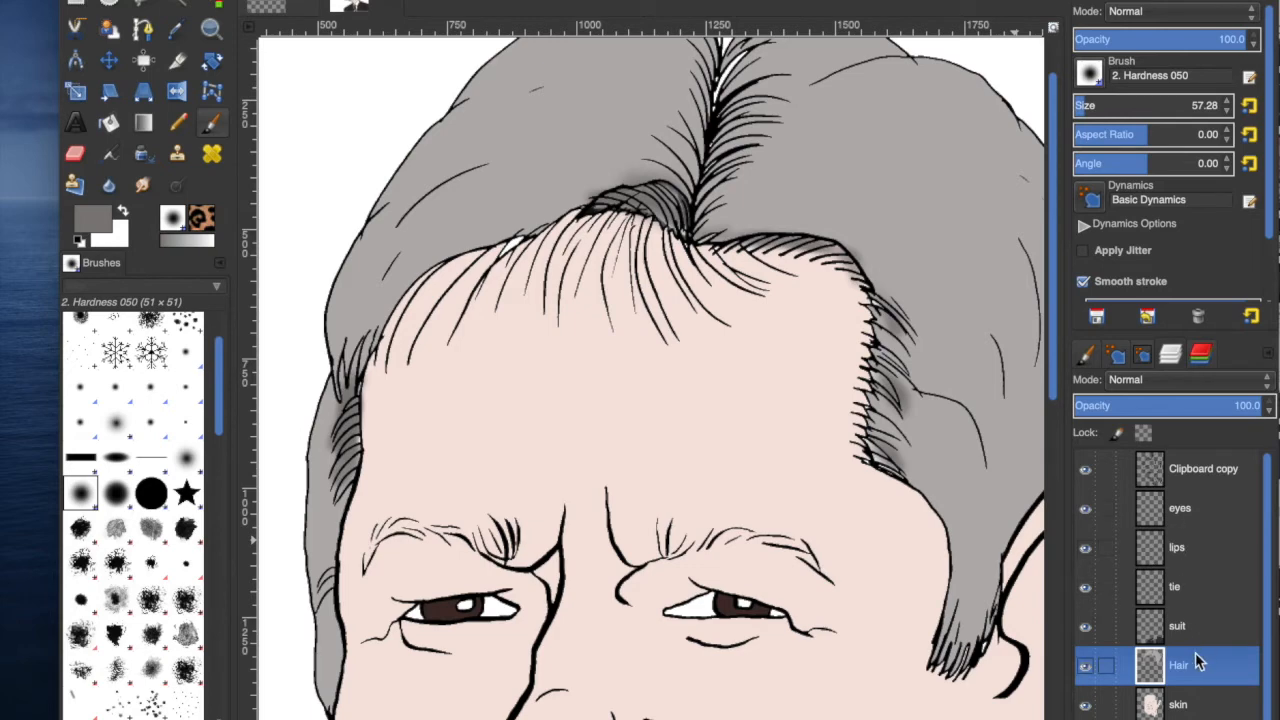
Fuzzy-select the grey hair areas on the Hair layer and paint dark grey shading at the crown.
{"action": "left_click", "coordinate": [182, 6]}
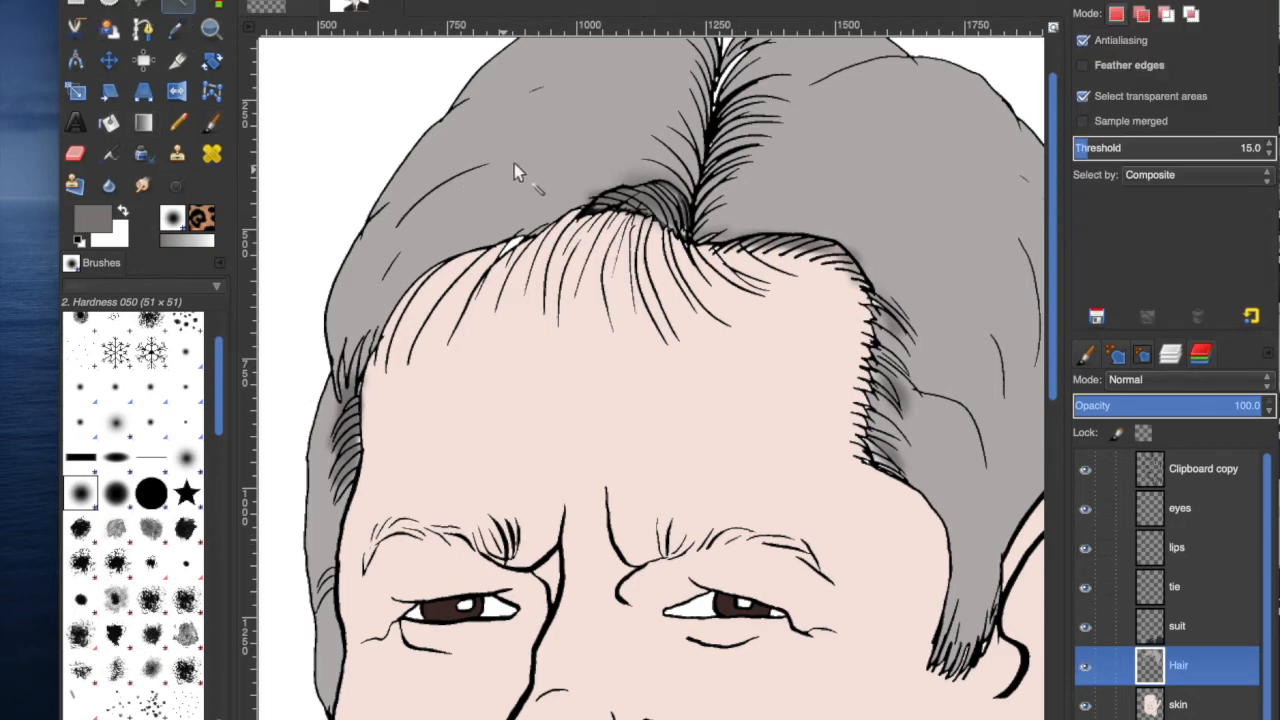
{"action": "left_click", "coordinate": [485, 224]}
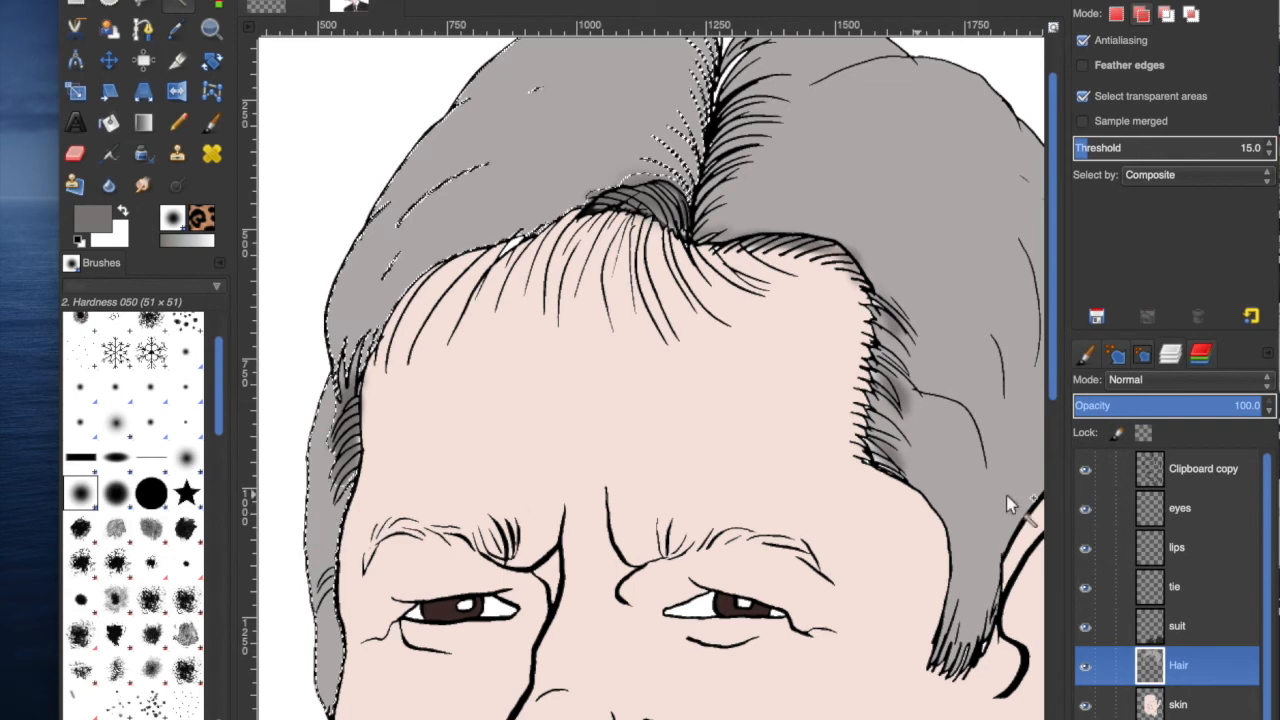
{"action": "left_click", "coordinate": [977, 448]}
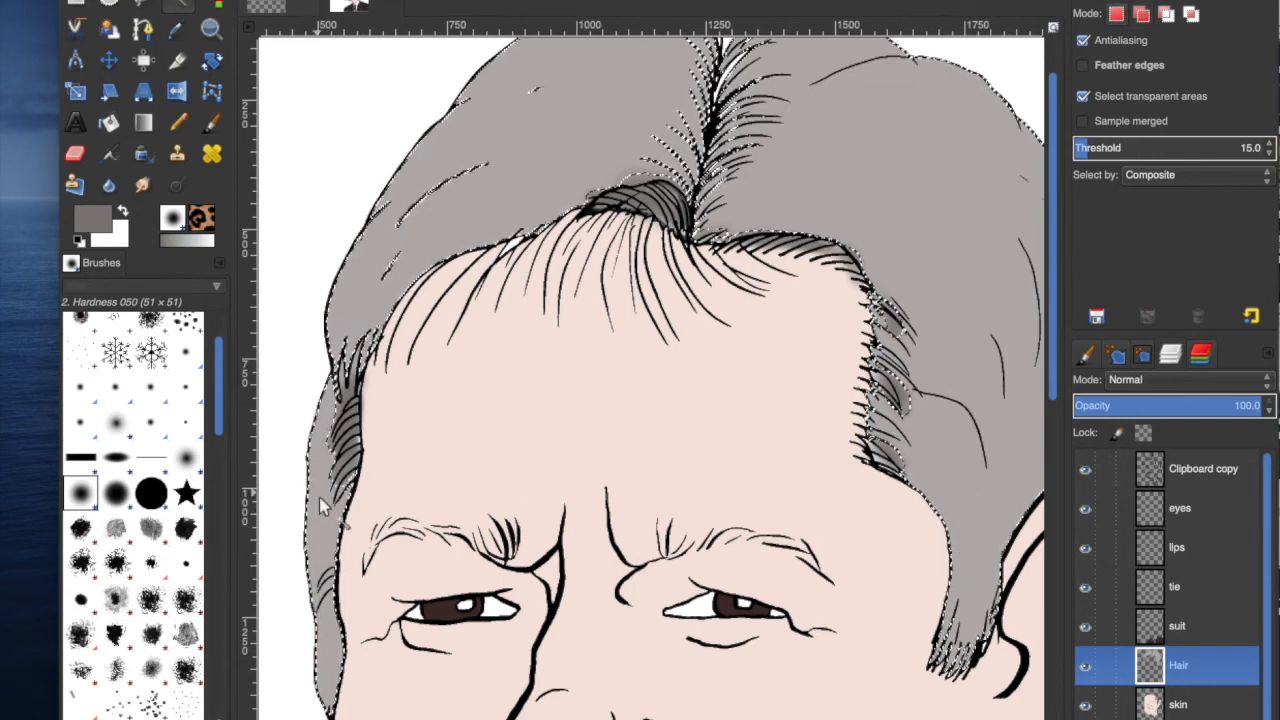
{"action": "left_click", "coordinate": [343, 486]}
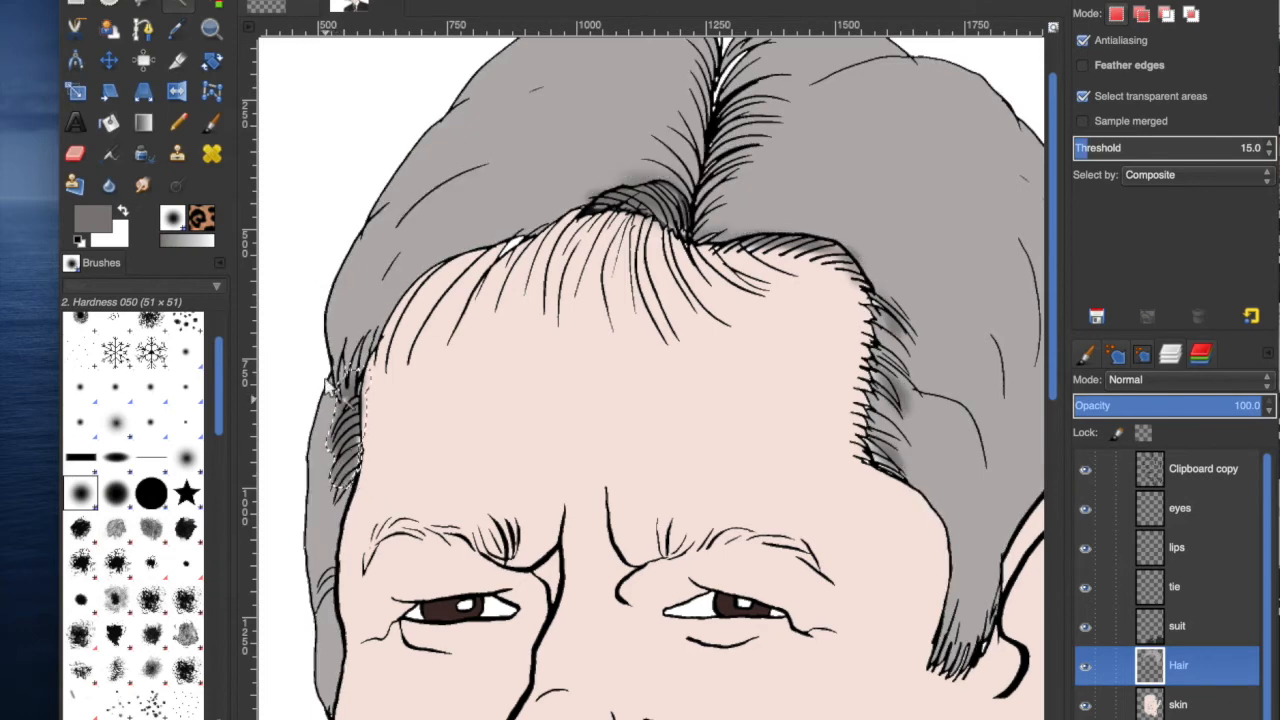
{"action": "left_click", "coordinate": [210, 121]}
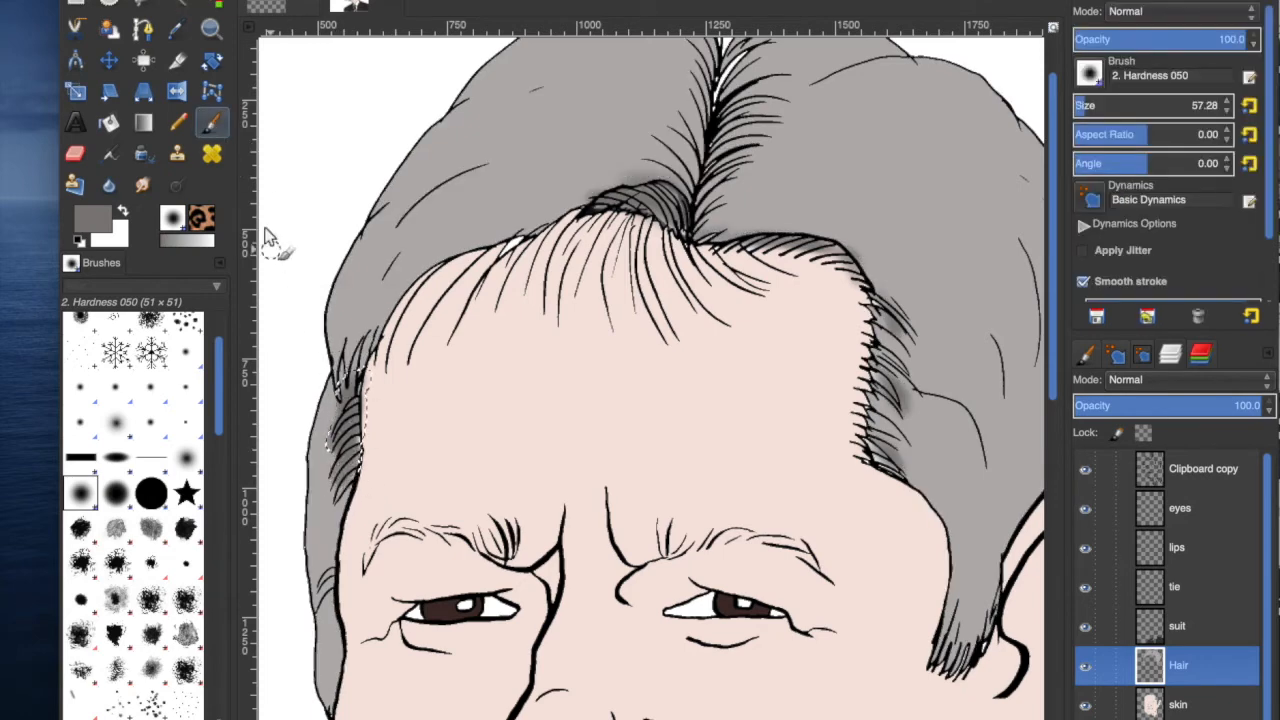
{"action": "left_click", "coordinate": [178, 6]}
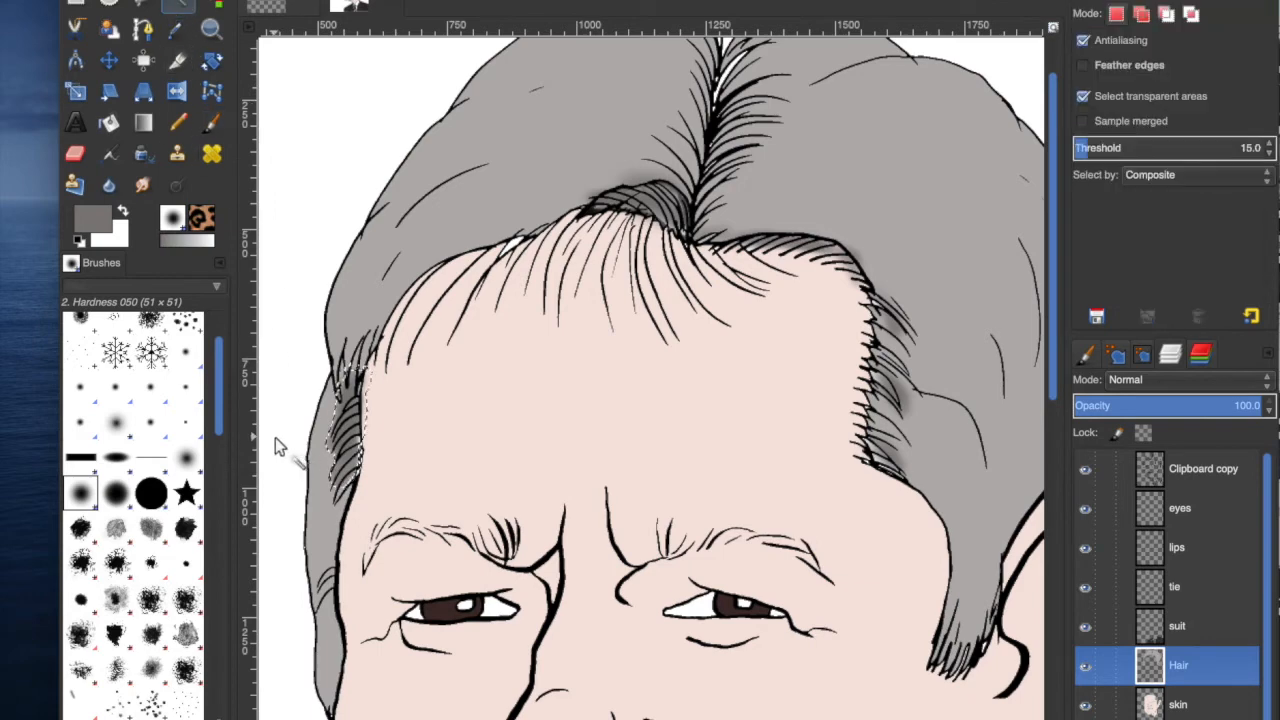
{"action": "left_click", "coordinate": [320, 528]}
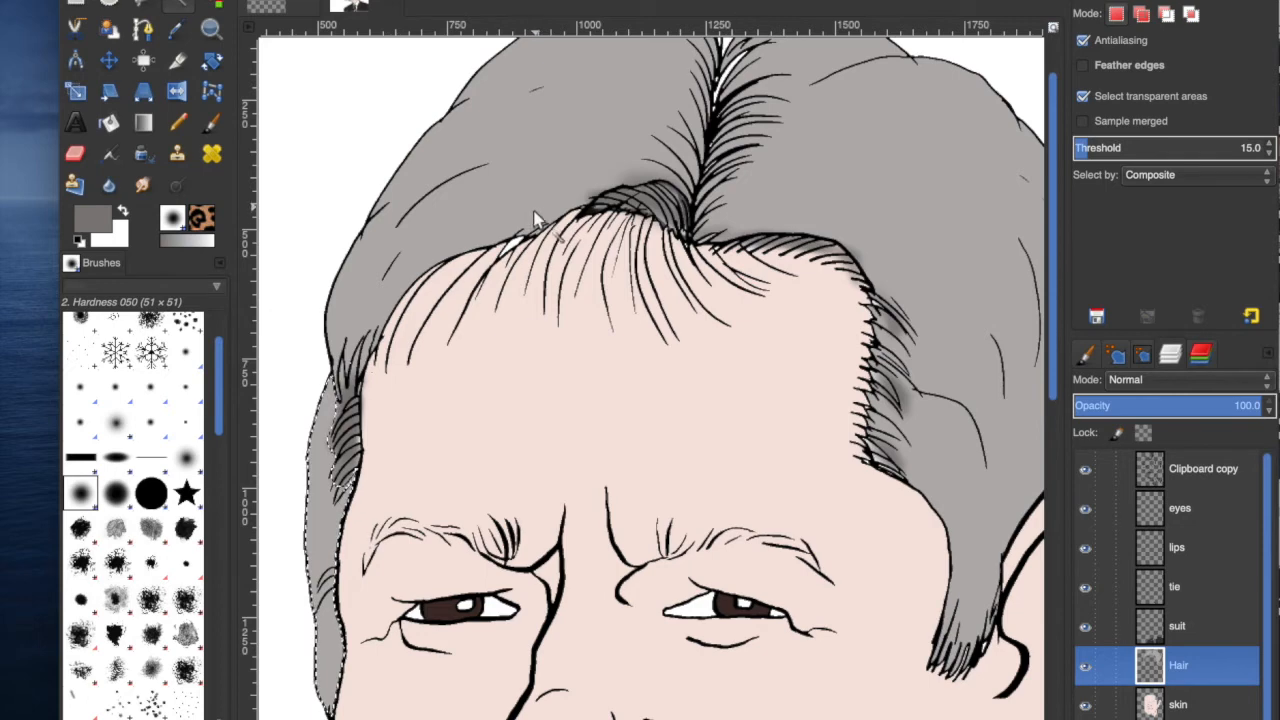
{"action": "left_click", "coordinate": [428, 302]}
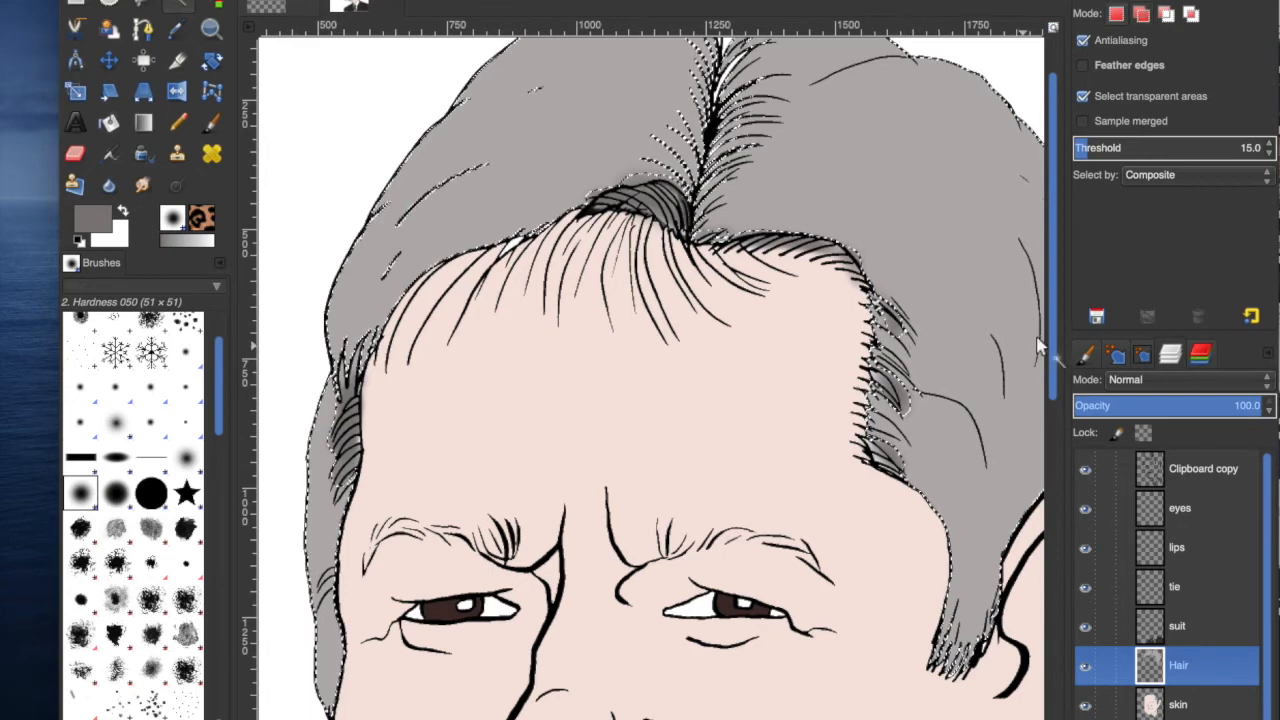
{"action": "scroll", "coordinate": [1050, 337], "scroll_direction": "up", "scroll_amount": 2}
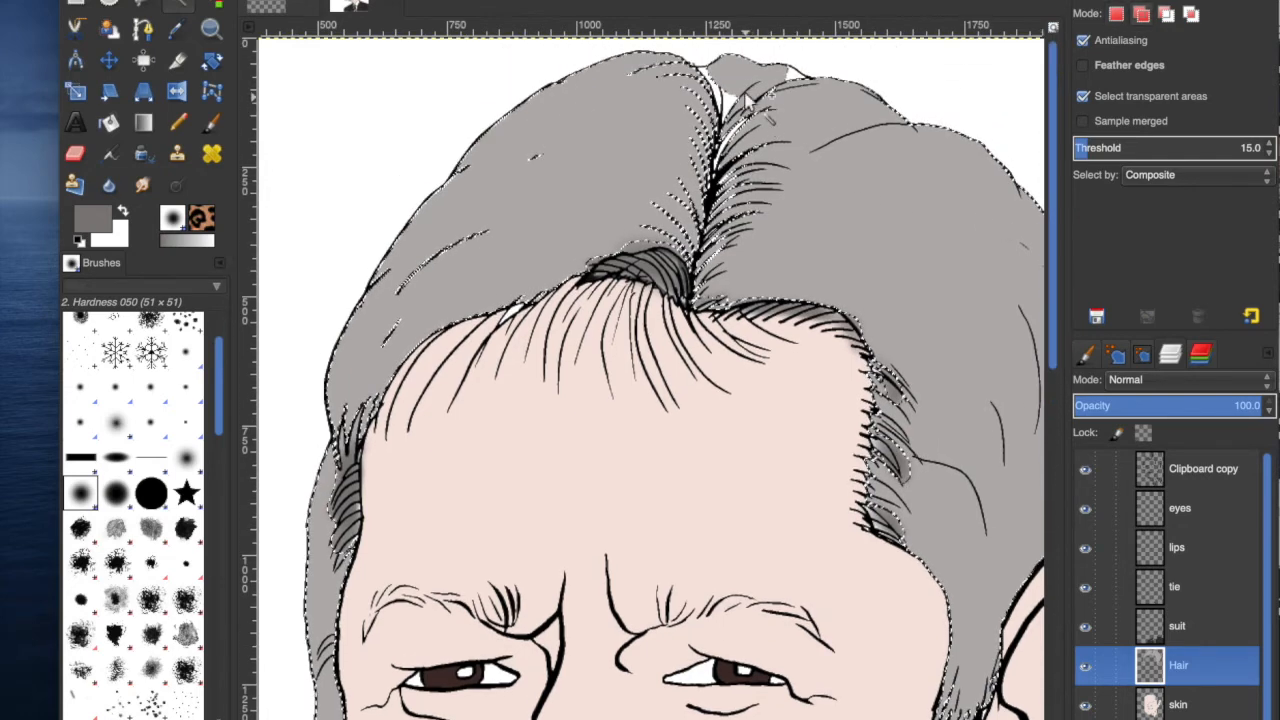
{"action": "left_click", "coordinate": [735, 80], "text": "shift"}
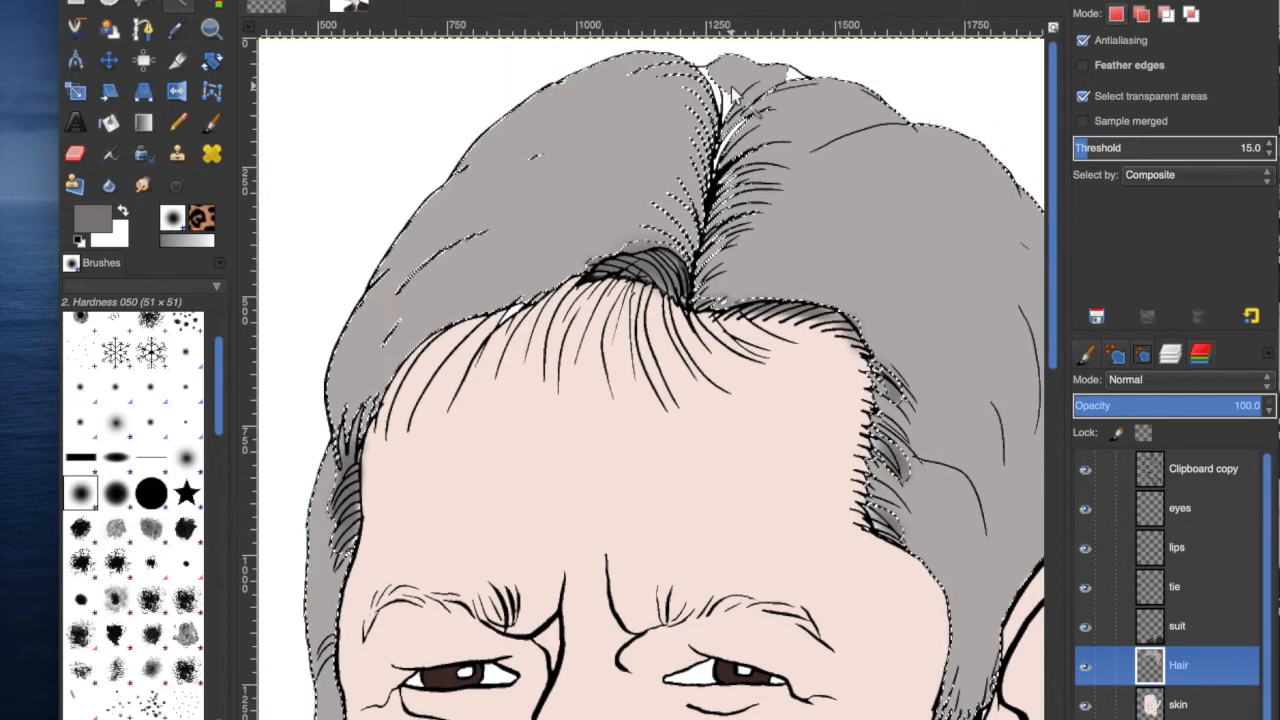
{"action": "left_click", "coordinate": [210, 122]}
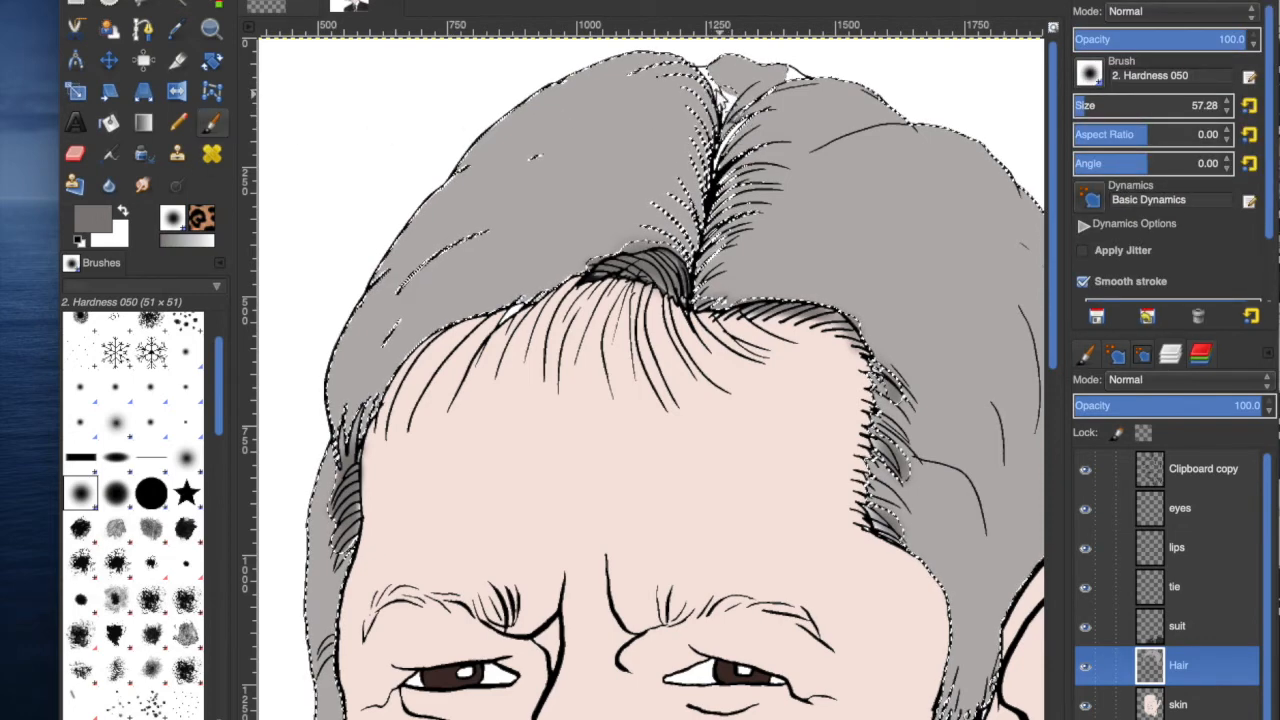
{"action": "mouse_move", "coordinate": [724, 75]}
{"action": "left_mouse_down"}
{"action": "mouse_move", "coordinate": [760, 91]}
{"action": "mouse_move", "coordinate": [792, 66]}
{"action": "mouse_move", "coordinate": [777, 83]}
{"action": "mouse_move", "coordinate": [713, 74]}
{"action": "mouse_move", "coordinate": [755, 115]}
{"action": "mouse_move", "coordinate": [765, 100]}
{"action": "mouse_move", "coordinate": [725, 70]}
{"action": "mouse_move", "coordinate": [772, 97]}
{"action": "mouse_move", "coordinate": [752, 96]}
{"action": "left_mouse_up"}
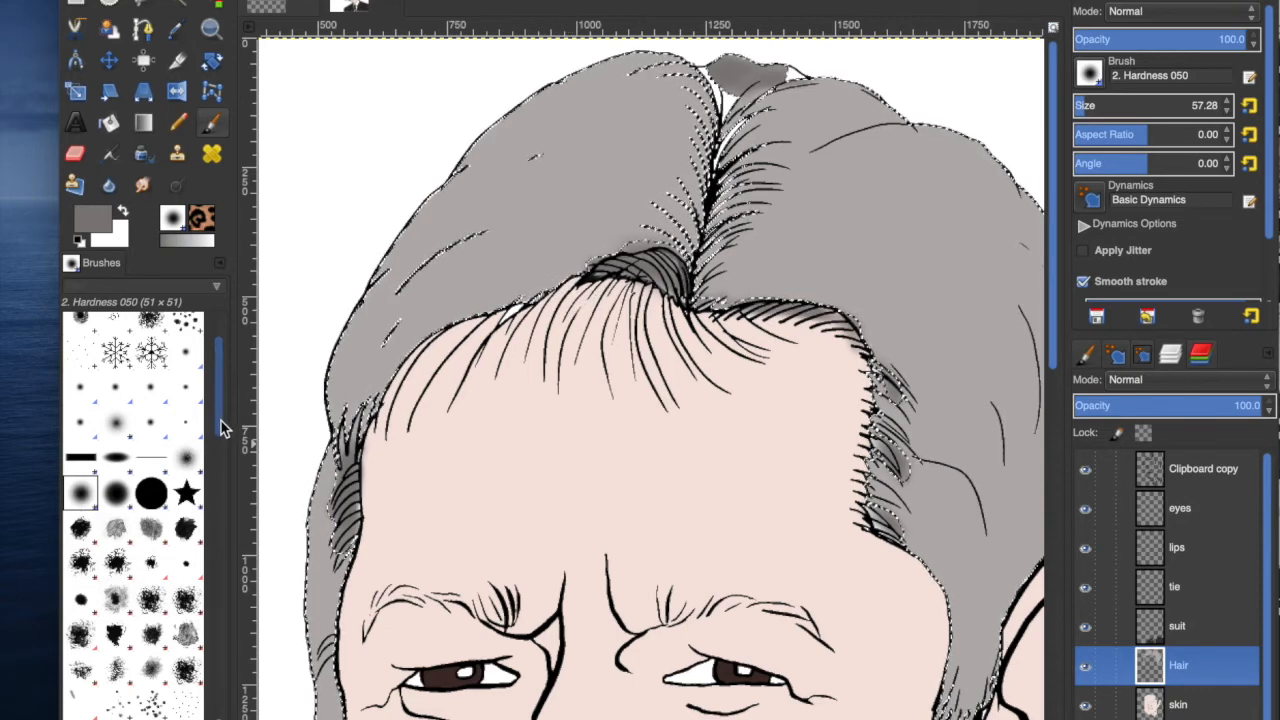
{"action": "scroll", "coordinate": [222, 440], "scroll_direction": "down", "scroll_amount": 1}
{"action": "left_click_drag", "start_coordinate": [222, 440], "coordinate": [229, 533]}
{"action": "scroll", "coordinate": [233, 547], "scroll_direction": "down", "scroll_amount": 3}
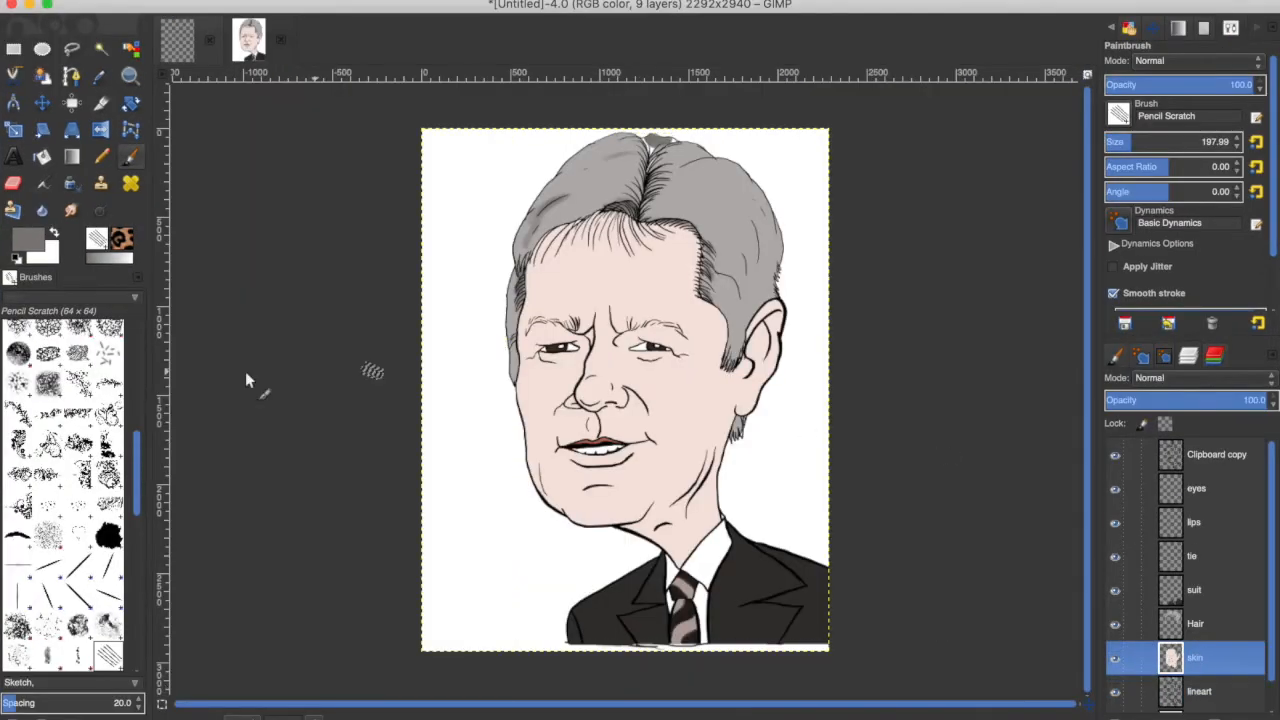
Set the foreground colour to a salmon pink.
{"action": "left_click", "coordinate": [28, 239]}
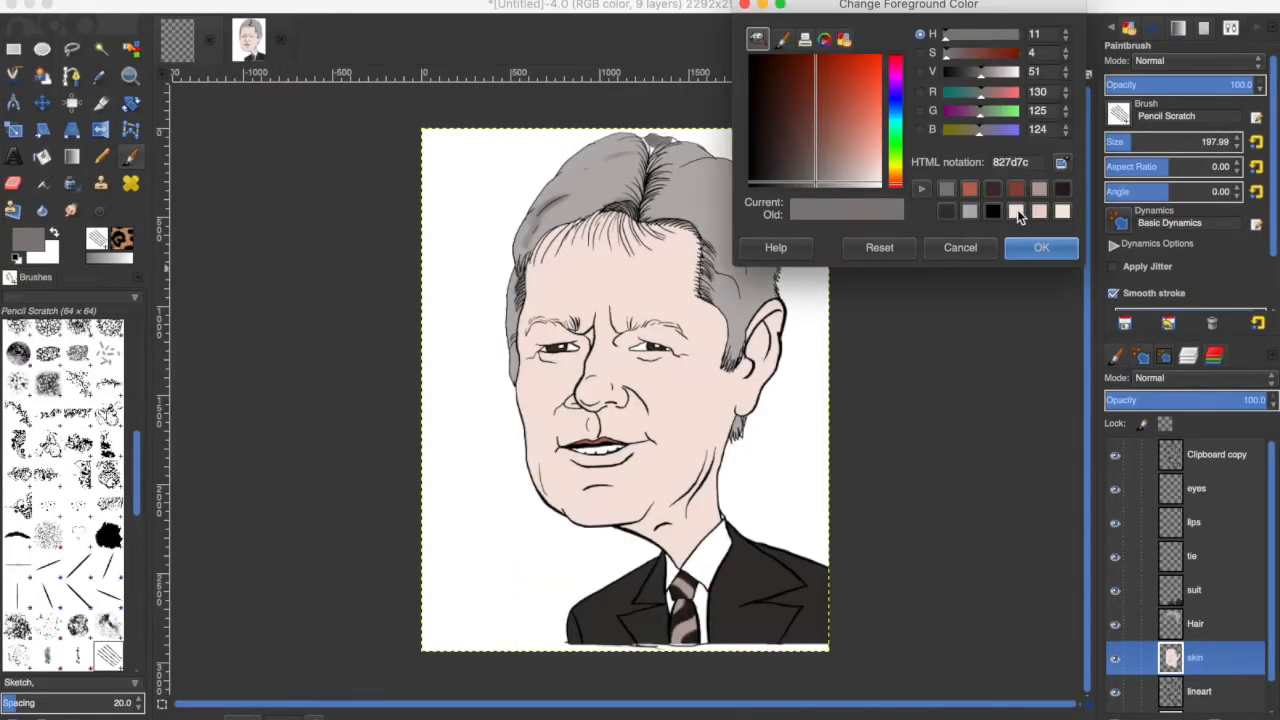
{"action": "left_click", "coordinate": [1017, 212]}
{"action": "left_click_drag", "start_coordinate": [870, 178], "coordinate": [867, 126]}
{"action": "left_click", "coordinate": [1030, 249]}
Fuzzy-select the face area on the lineart layer.
{"action": "left_click", "coordinate": [1199, 691]}
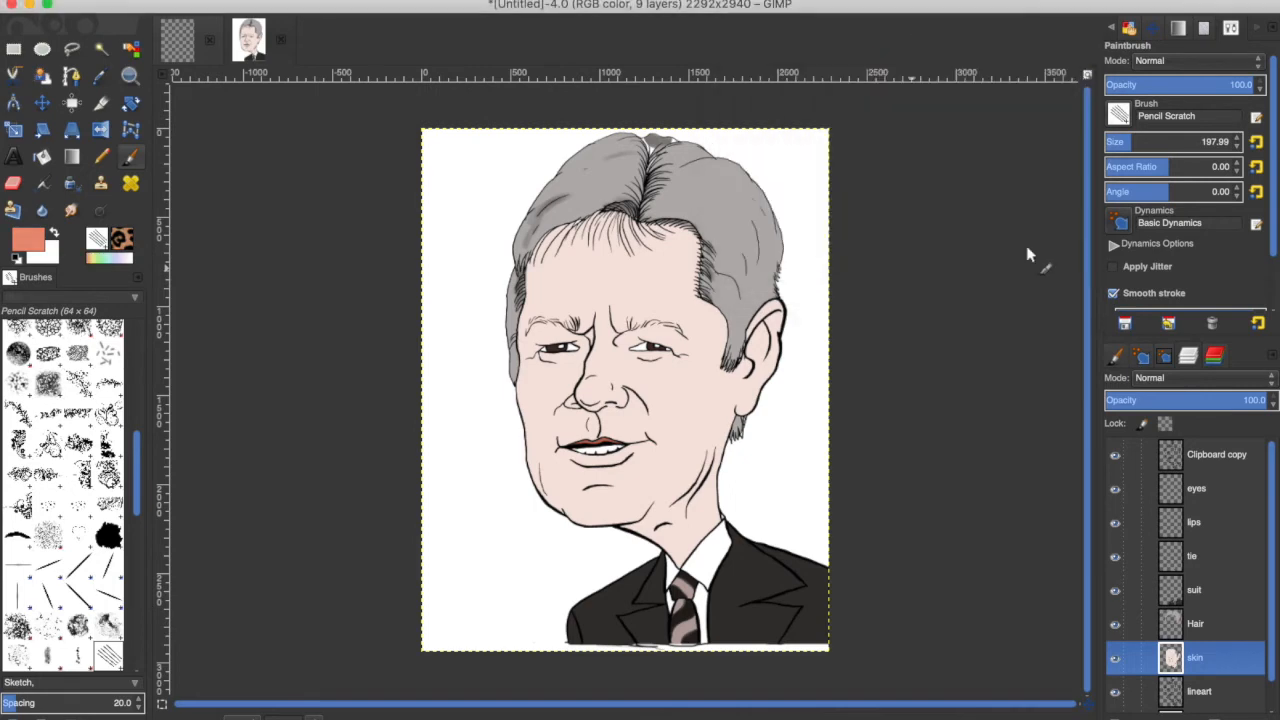
{"action": "left_click", "coordinate": [101, 49]}
{"action": "left_click", "coordinate": [615, 290]}
{"action": "scroll", "coordinate": [62, 520], "scroll_direction": "up", "scroll_amount": 10}
Airbrush salmon blush onto the cheeks, nose and chin on the skin layer with the Hardness 050 brush, size about 128.
{"action": "left_click", "coordinate": [131, 156]}
{"action": "left_click", "coordinate": [17, 547]}
{"action": "key", "text": "a"}
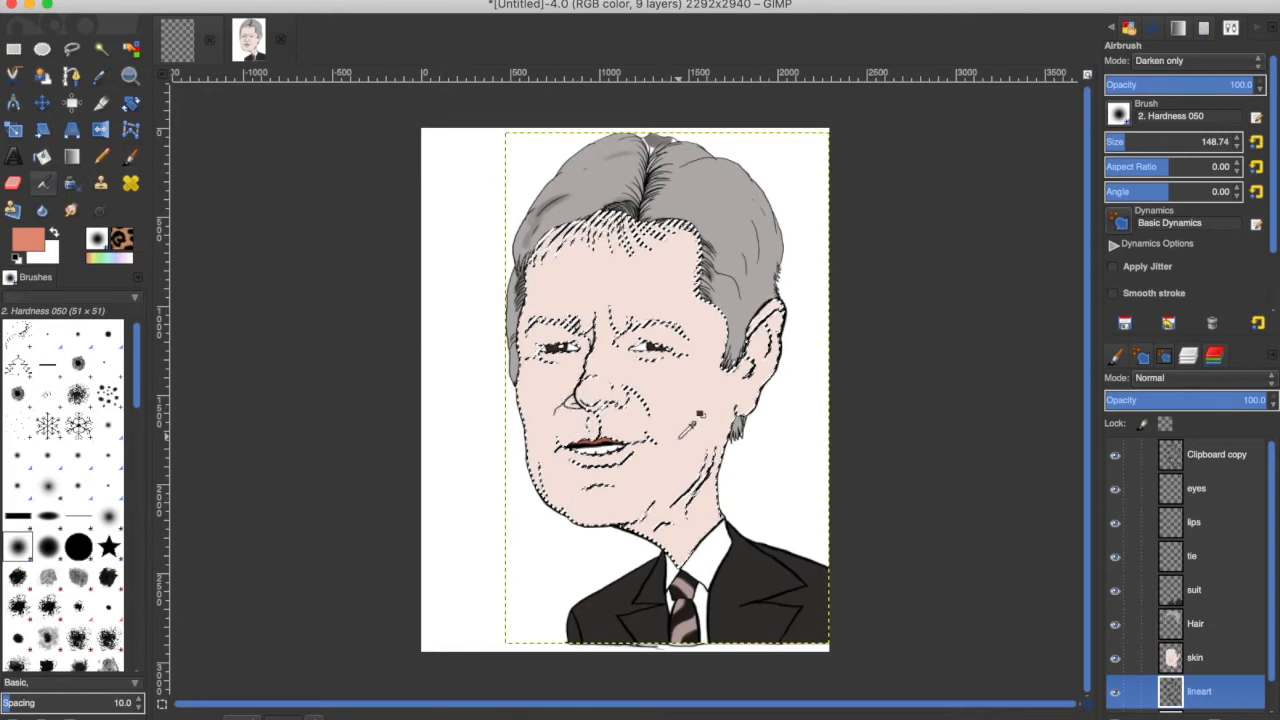
{"action": "left_click", "coordinate": [154, 0]}
{"action": "left_click", "coordinate": [164, 5]}
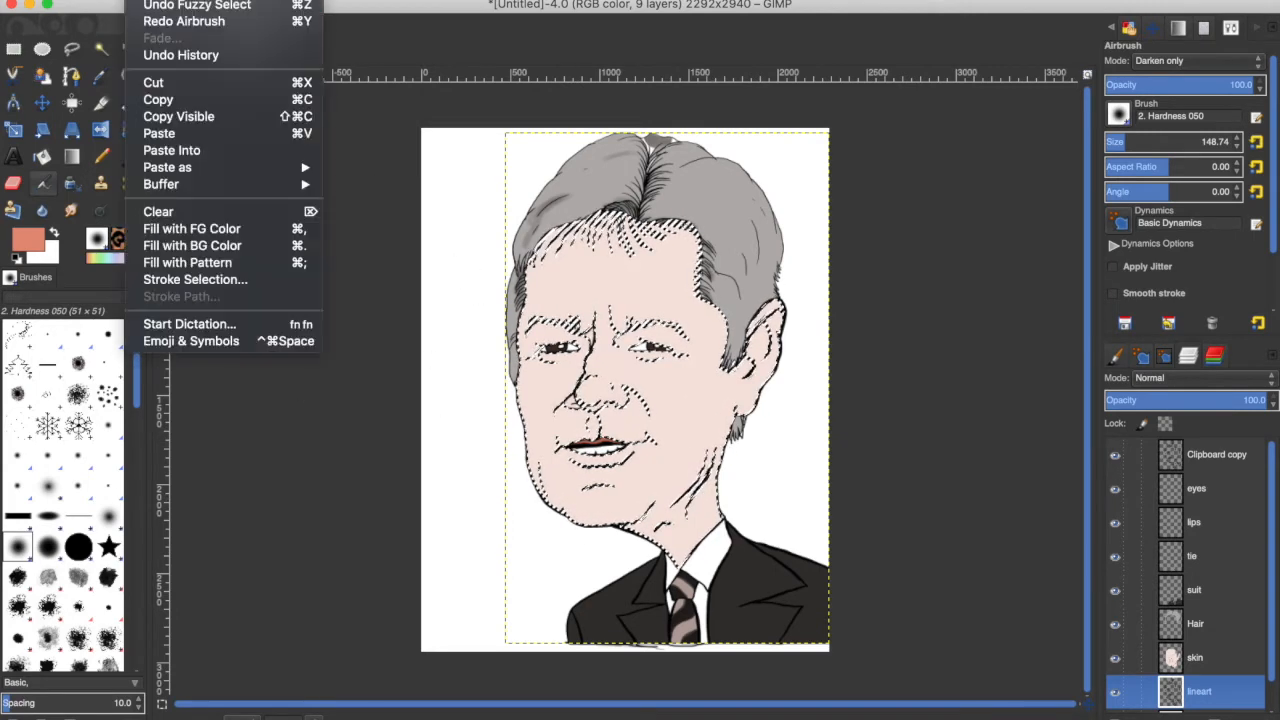
{"action": "left_click", "coordinate": [1195, 657]}
{"action": "left_click_drag", "start_coordinate": [1122, 144], "coordinate": [1120, 144]}
{"action": "left_click_drag", "start_coordinate": [580, 413], "coordinate": [566, 411]}
{"action": "mouse_move", "coordinate": [575, 468]}
{"action": "left_mouse_down"}
{"action": "mouse_move", "coordinate": [607, 527]}
{"action": "mouse_move", "coordinate": [620, 468]}
{"action": "left_mouse_up"}
{"action": "mouse_move", "coordinate": [580, 515]}
{"action": "left_mouse_down"}
{"action": "mouse_move", "coordinate": [541, 486]}
{"action": "mouse_move", "coordinate": [531, 466]}
{"action": "mouse_move", "coordinate": [560, 505]}
{"action": "left_mouse_up"}
{"action": "mouse_move", "coordinate": [658, 522]}
{"action": "left_mouse_down"}
{"action": "mouse_move", "coordinate": [700, 482]}
{"action": "mouse_move", "coordinate": [645, 522]}
{"action": "mouse_move", "coordinate": [711, 451]}
{"action": "left_mouse_up"}
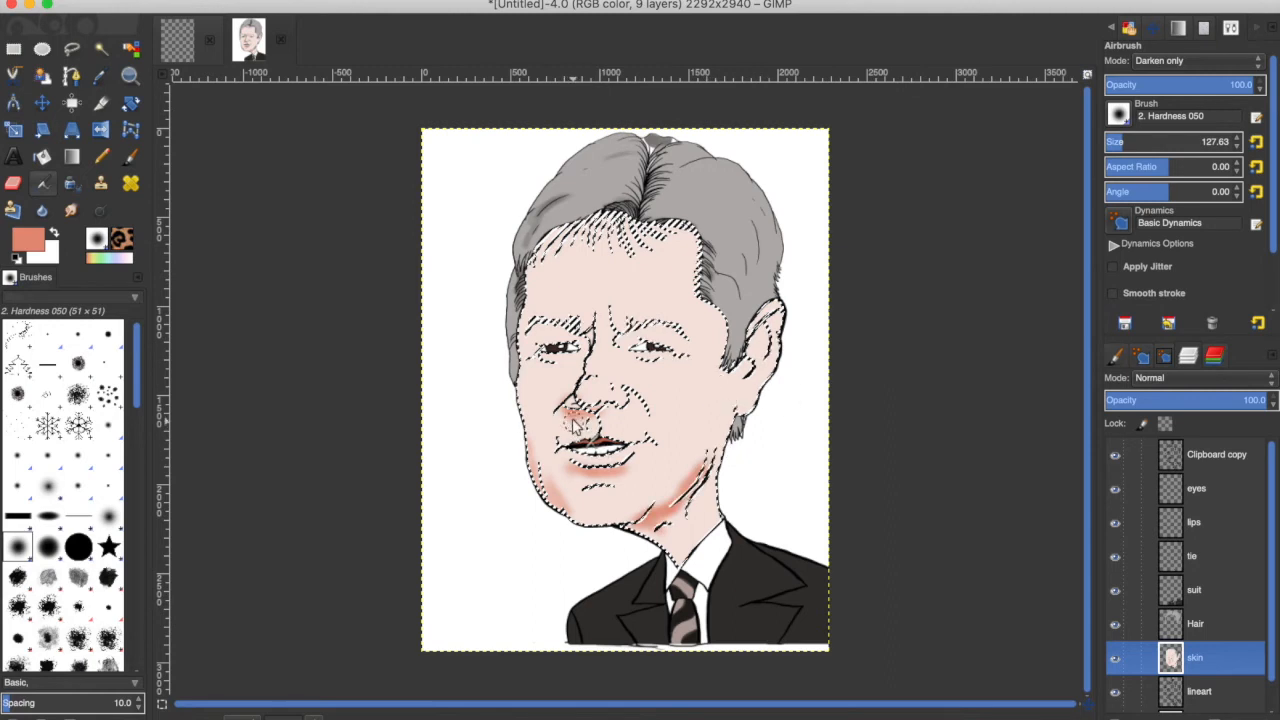
Airbrush more salmon shading onto the nose and left jaw on the skin layer, undoing the stroke near the ear.
{"action": "mouse_move", "coordinate": [622, 340]}
{"action": "left_mouse_down"}
{"action": "mouse_move", "coordinate": [659, 337]}
{"action": "mouse_move", "coordinate": [564, 453]}
{"action": "mouse_move", "coordinate": [660, 343]}
{"action": "left_mouse_up"}
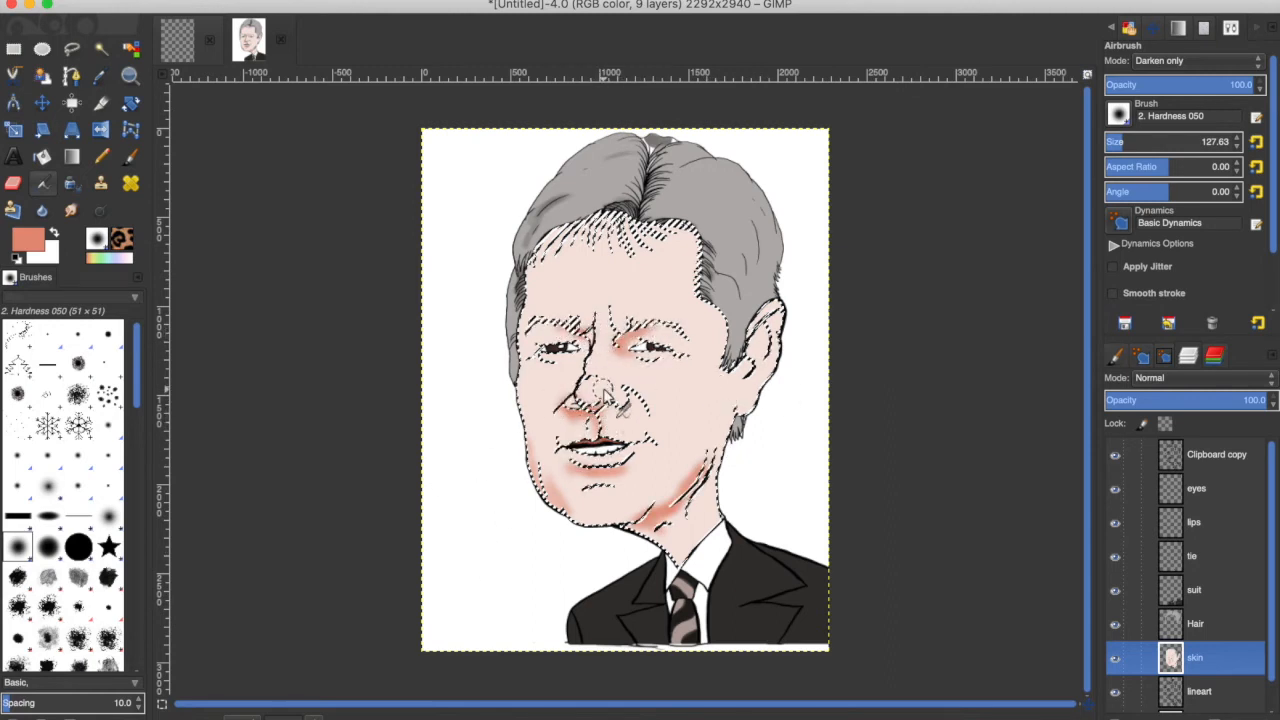
{"action": "left_click_drag", "start_coordinate": [629, 389], "coordinate": [645, 410]}
{"action": "mouse_move", "coordinate": [531, 270]}
{"action": "left_mouse_down"}
{"action": "mouse_move", "coordinate": [566, 235]}
{"action": "mouse_move", "coordinate": [520, 393]}
{"action": "mouse_move", "coordinate": [528, 448]}
{"action": "left_mouse_up"}
{"action": "mouse_move", "coordinate": [753, 345]}
{"action": "left_mouse_down"}
{"action": "mouse_move", "coordinate": [766, 322]}
{"action": "mouse_move", "coordinate": [757, 342]}
{"action": "left_mouse_up"}
{"action": "key", "text": "super+z"}
Reduce the airbrush size to about 57 and airbrush salmon shading around the eyes and cheekbones.
{"action": "key", "text": "z"}
{"action": "key", "text": "a"}
{"action": "left_click", "coordinate": [1114, 142]}
{"action": "mouse_move", "coordinate": [753, 346]}
{"action": "left_mouse_down"}
{"action": "mouse_move", "coordinate": [783, 322]}
{"action": "mouse_move", "coordinate": [762, 355]}
{"action": "mouse_move", "coordinate": [770, 379]}
{"action": "left_mouse_up"}
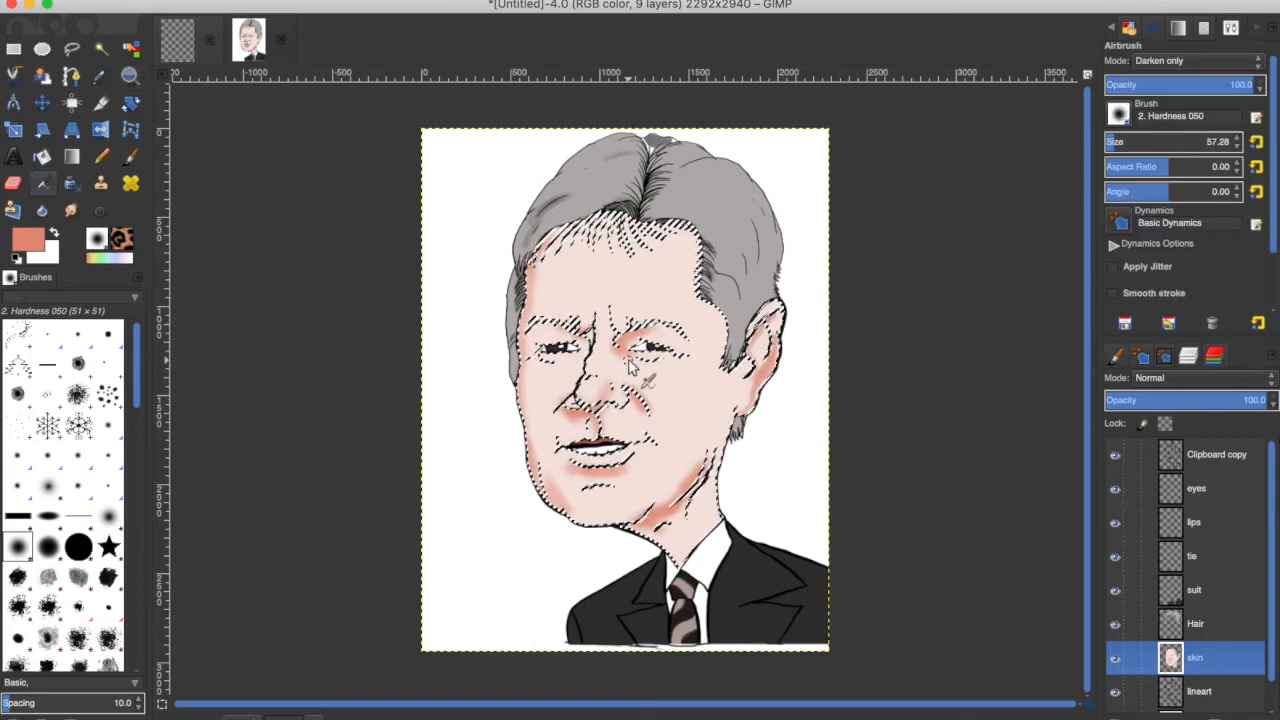
{"action": "left_click_drag", "start_coordinate": [668, 360], "coordinate": [641, 361]}
{"action": "left_click_drag", "start_coordinate": [540, 355], "coordinate": [562, 371]}
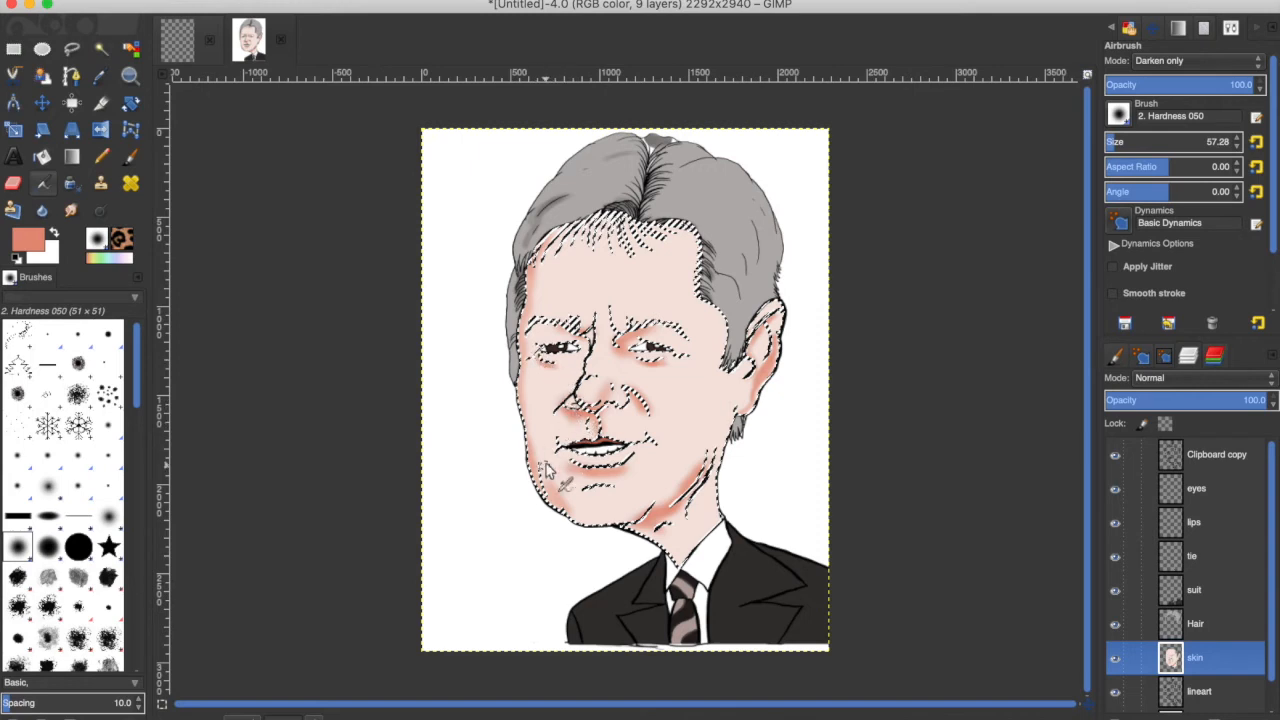
Increase the airbrush size to about 142 and shade the chin, forehead, neck and right jaw with salmon.
{"action": "left_click", "coordinate": [1122, 142]}
{"action": "left_click_drag", "start_coordinate": [562, 463], "coordinate": [608, 513]}
{"action": "left_click_drag", "start_coordinate": [604, 216], "coordinate": [536, 262]}
{"action": "mouse_move", "coordinate": [702, 248]}
{"action": "left_mouse_down"}
{"action": "mouse_move", "coordinate": [742, 362]}
{"action": "mouse_move", "coordinate": [696, 282]}
{"action": "left_mouse_up"}
{"action": "mouse_move", "coordinate": [718, 430]}
{"action": "left_mouse_down"}
{"action": "mouse_move", "coordinate": [730, 458]}
{"action": "mouse_move", "coordinate": [704, 490]}
{"action": "left_mouse_up"}
{"action": "mouse_move", "coordinate": [702, 532]}
{"action": "left_mouse_down"}
{"action": "mouse_move", "coordinate": [706, 542]}
{"action": "mouse_move", "coordinate": [714, 514]}
{"action": "mouse_move", "coordinate": [698, 522]}
{"action": "left_mouse_up"}
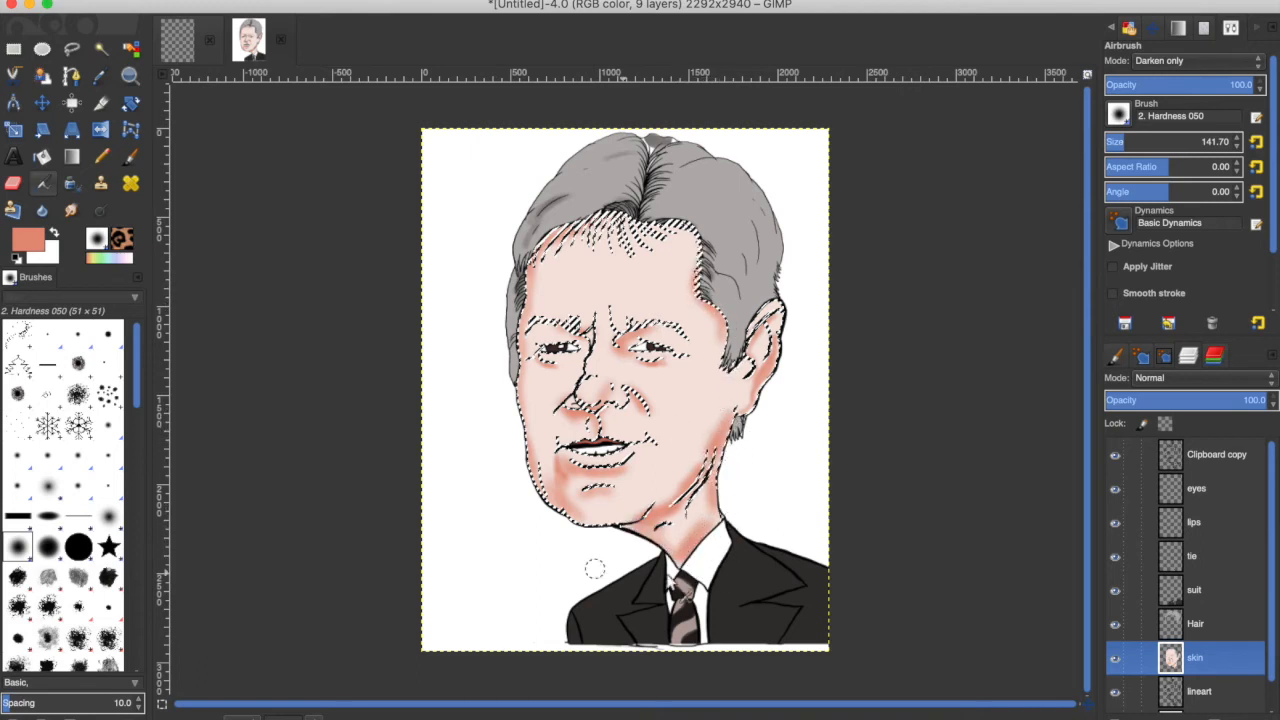
Fuzzy-select the neck area on the lineart layer to add it to the selection.
{"action": "left_click", "coordinate": [200, 17]}
{"action": "left_click", "coordinate": [1222, 692]}
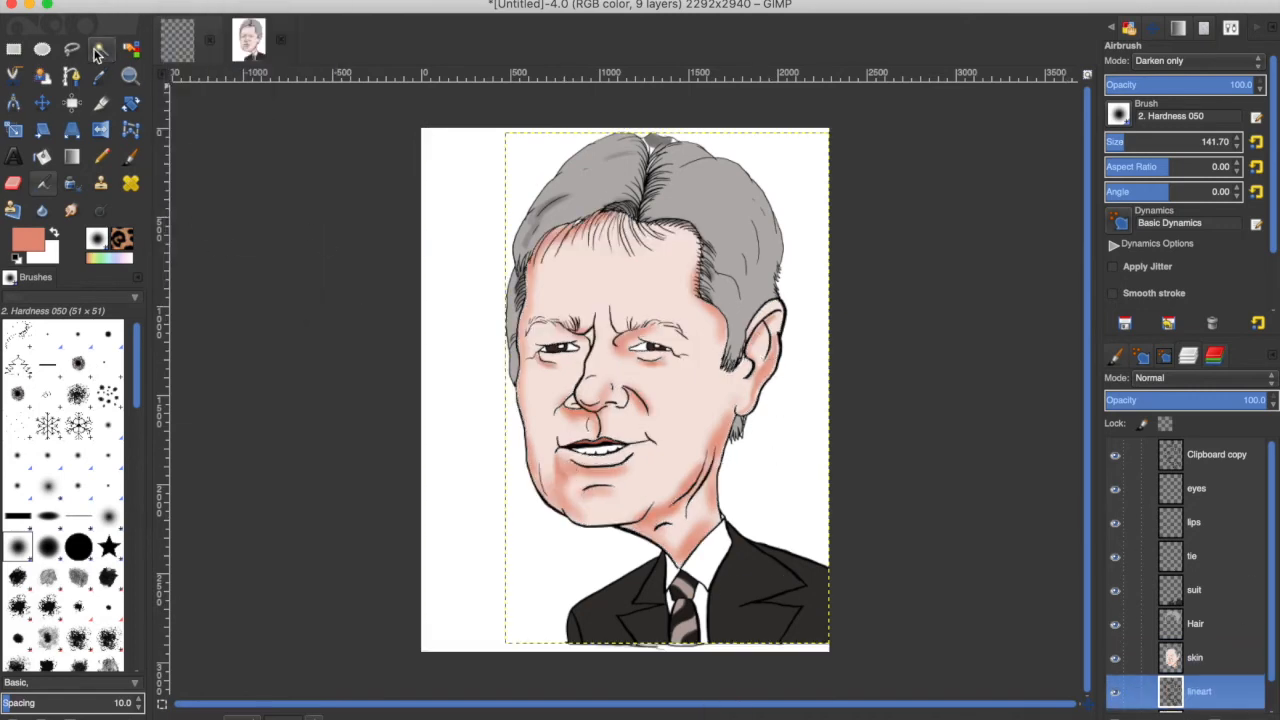
{"action": "left_click", "coordinate": [101, 50]}
{"action": "left_click", "coordinate": [704, 482]}
Return to the skin layer with the Airbrush and add salmon shading around eyes, jaw, cheeks, nose and forehead.
{"action": "left_click", "coordinate": [1197, 662]}
{"action": "left_click", "coordinate": [42, 184]}
{"action": "mouse_move", "coordinate": [590, 338]}
{"action": "left_mouse_down"}
{"action": "mouse_move", "coordinate": [575, 386]}
{"action": "mouse_move", "coordinate": [590, 365]}
{"action": "mouse_move", "coordinate": [582, 337]}
{"action": "mouse_move", "coordinate": [534, 334]}
{"action": "left_mouse_up"}
{"action": "left_click_drag", "start_coordinate": [646, 360], "coordinate": [687, 350]}
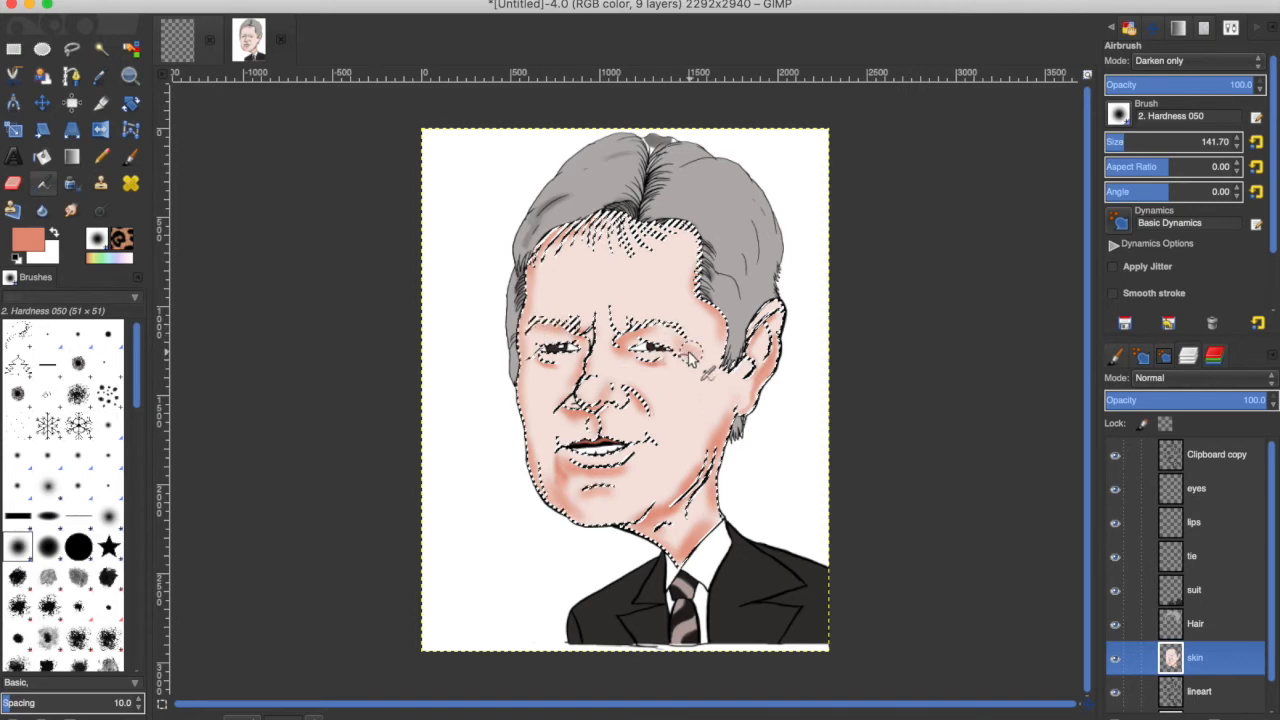
{"action": "left_click_drag", "start_coordinate": [539, 486], "coordinate": [548, 428]}
{"action": "mouse_move", "coordinate": [706, 462]}
{"action": "left_mouse_down"}
{"action": "mouse_move", "coordinate": [725, 423]}
{"action": "mouse_move", "coordinate": [658, 506]}
{"action": "mouse_move", "coordinate": [739, 466]}
{"action": "mouse_move", "coordinate": [695, 464]}
{"action": "mouse_move", "coordinate": [661, 427]}
{"action": "mouse_move", "coordinate": [686, 514]}
{"action": "left_mouse_up"}
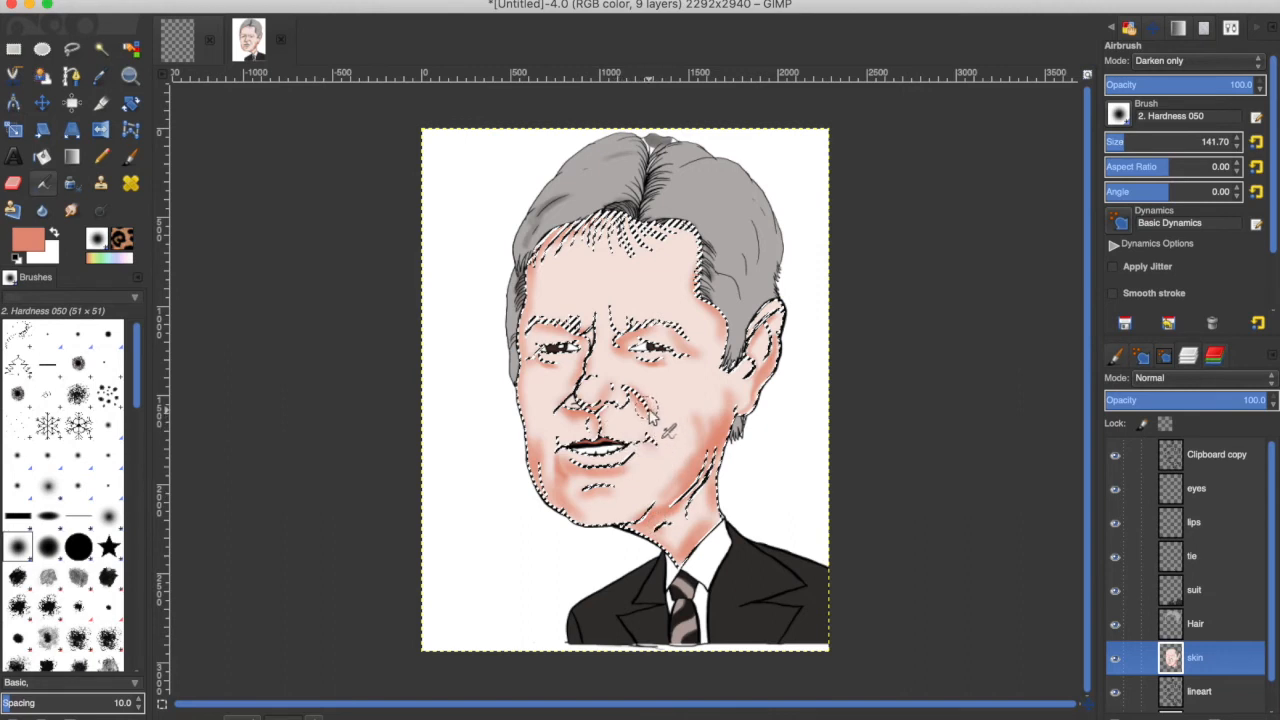
{"action": "mouse_move", "coordinate": [571, 413]}
{"action": "left_mouse_down"}
{"action": "mouse_move", "coordinate": [597, 495]}
{"action": "mouse_move", "coordinate": [612, 411]}
{"action": "mouse_move", "coordinate": [619, 483]}
{"action": "left_mouse_up"}
{"action": "left_click_drag", "start_coordinate": [615, 407], "coordinate": [604, 449]}
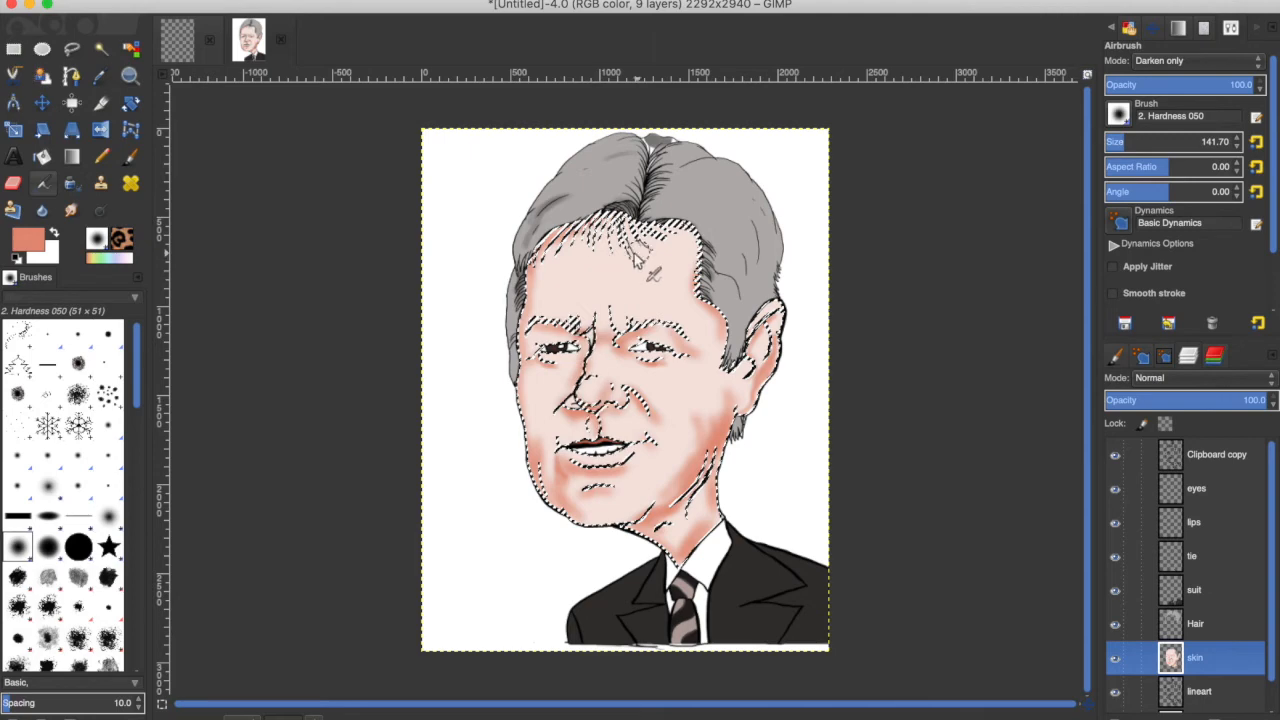
{"action": "left_click_drag", "start_coordinate": [700, 257], "coordinate": [686, 266]}
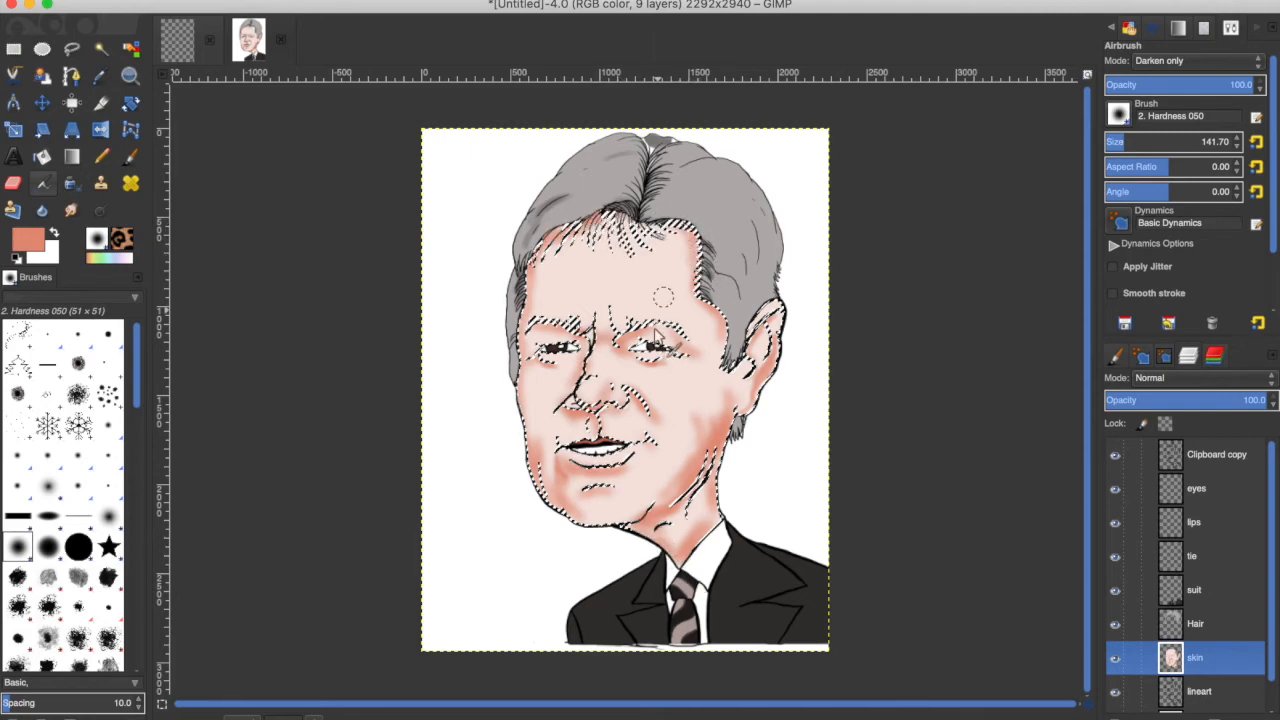
Set the foreground colour to pale pink f3ebe9 and airbrush it along the left jaw to soften the shading.
{"action": "left_click", "coordinate": [28, 239]}
{"action": "left_click_drag", "start_coordinate": [868, 156], "coordinate": [873, 177]}
{"action": "left_click", "coordinate": [1041, 248]}
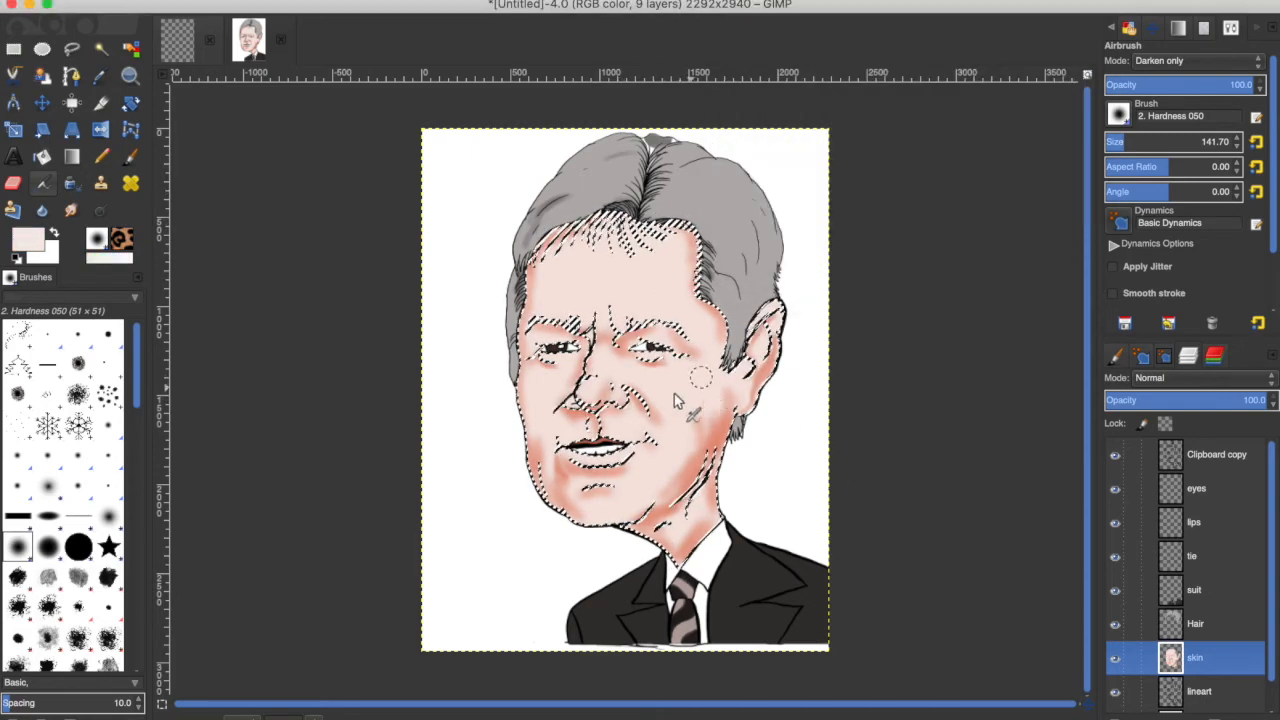
{"action": "left_click_drag", "start_coordinate": [547, 440], "coordinate": [540, 470]}
Set the foreground colour to white and remove the selection.
{"action": "left_click", "coordinate": [30, 241]}
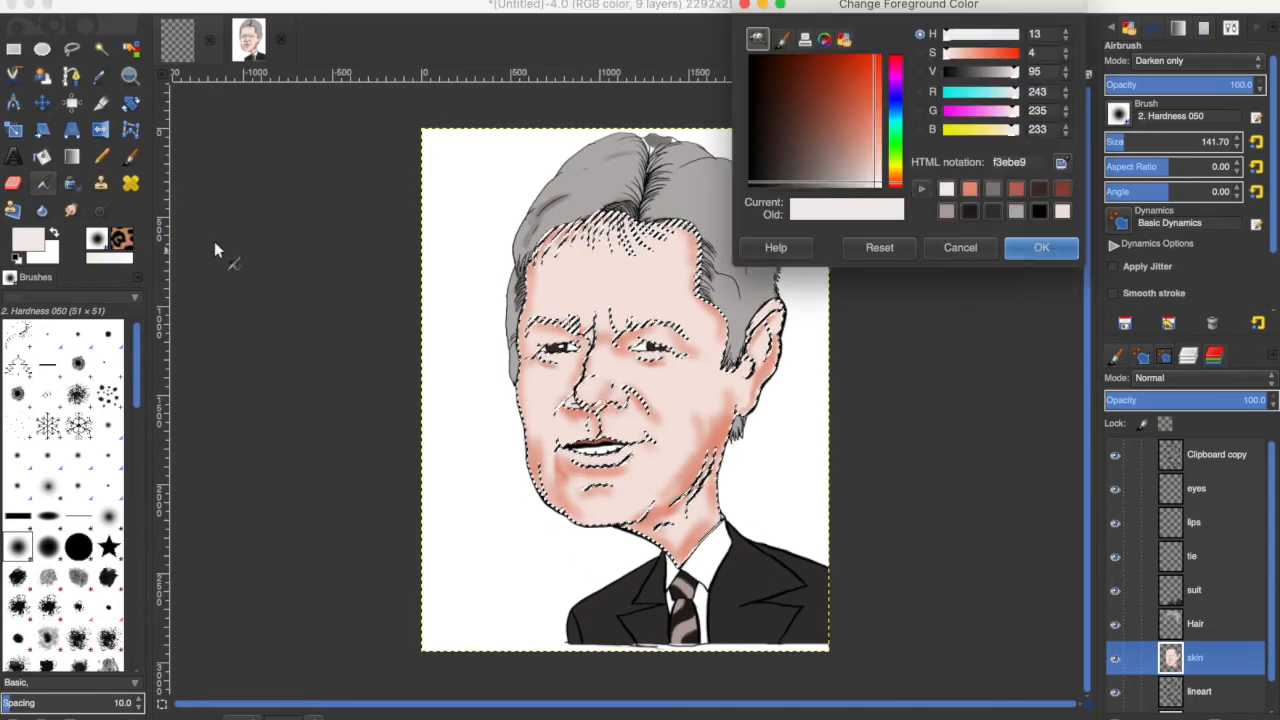
{"action": "left_click", "coordinate": [877, 183]}
{"action": "left_click", "coordinate": [1041, 248]}
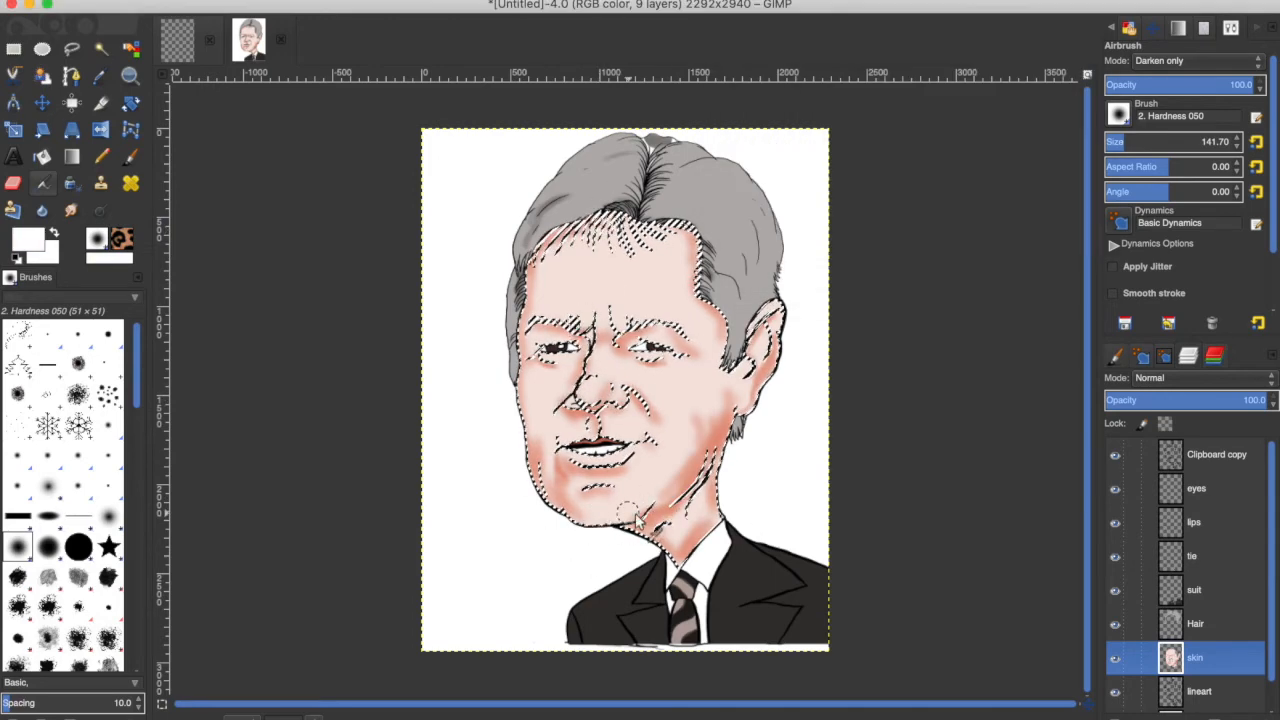
{"action": "key", "text": "ctrl+shift+a"}
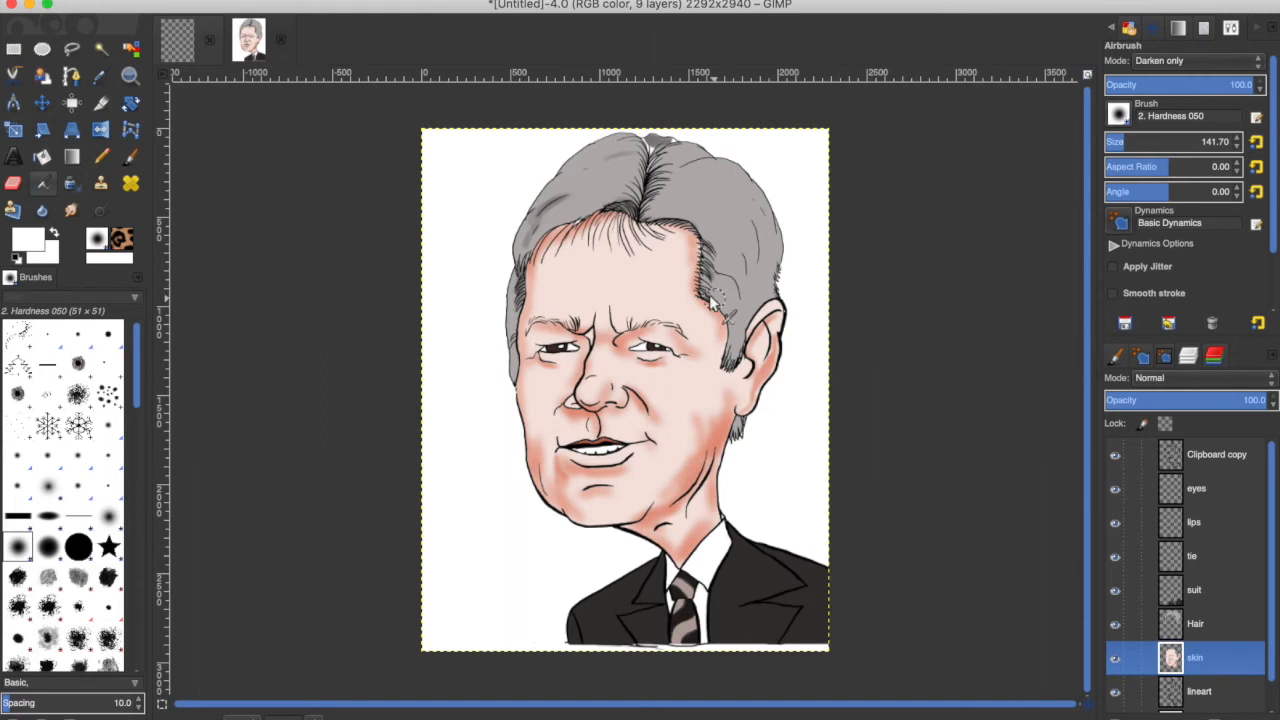
Blend the skin shading with the Smudge tool.
{"action": "left_click", "coordinate": [72, 210]}
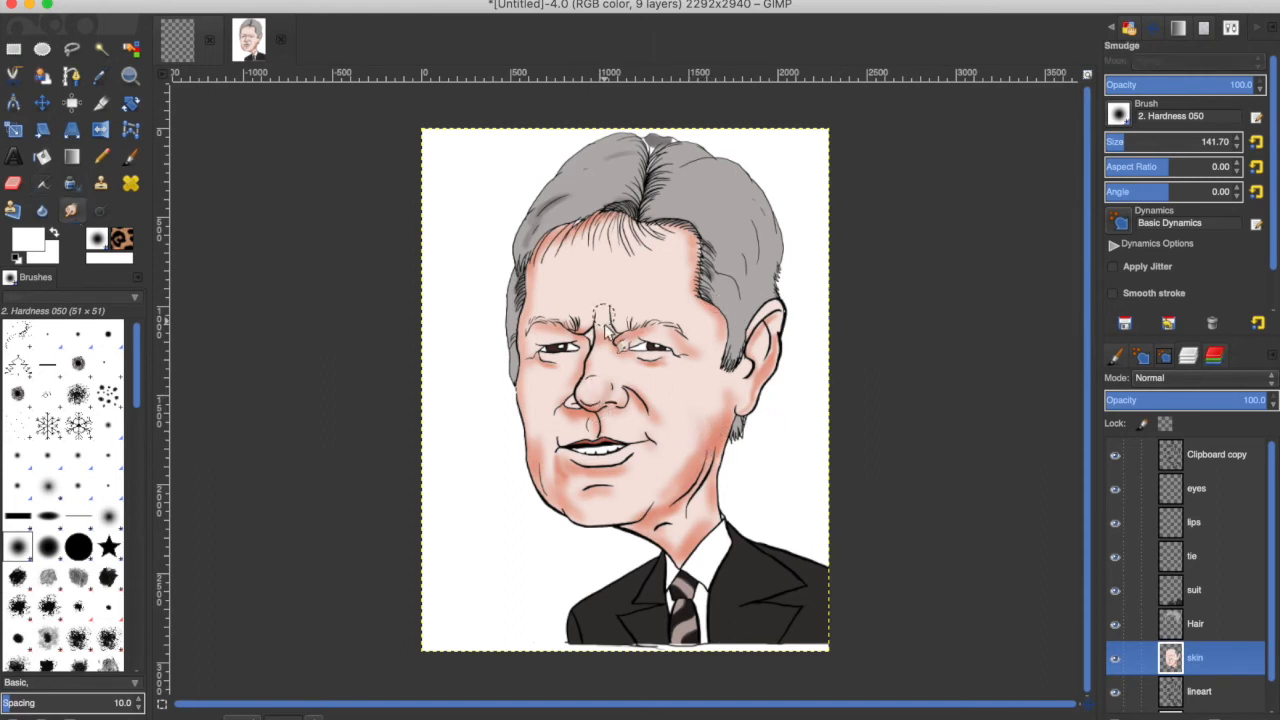
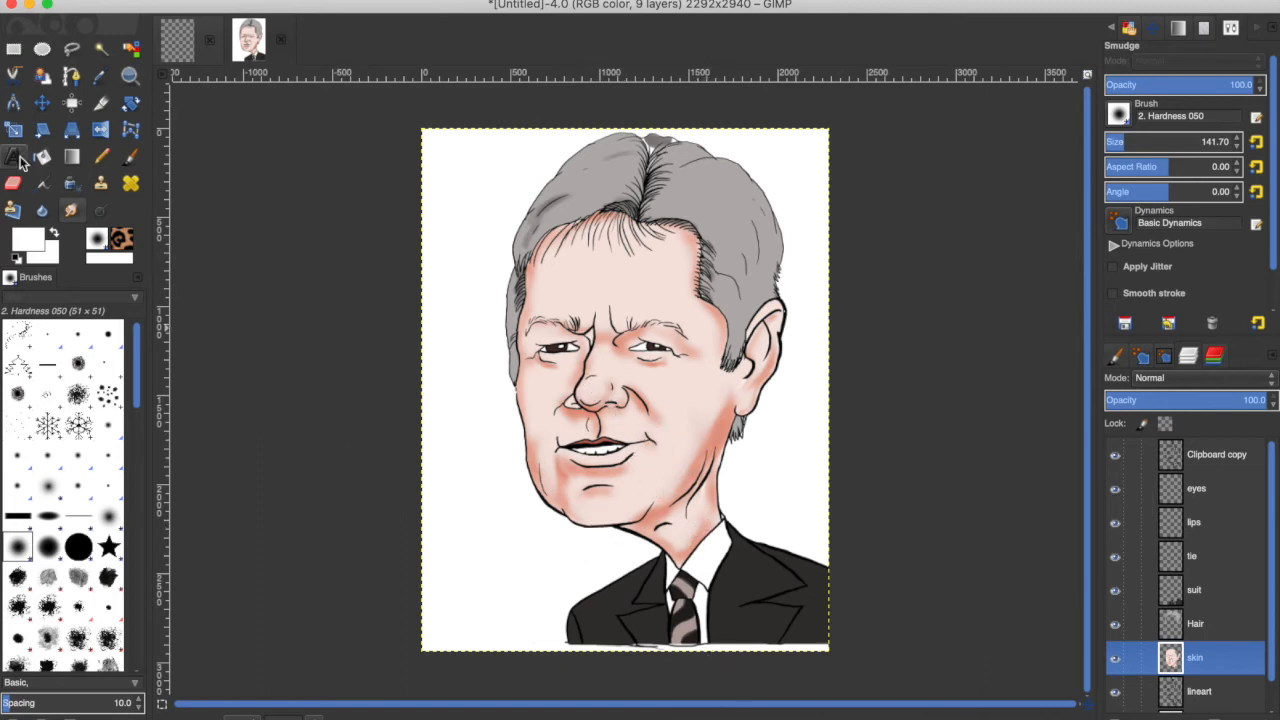
Select the Hair layer with the Airbrush and set the foreground colour to light grey dbd8d6.
{"action": "left_click", "coordinate": [1176, 615]}
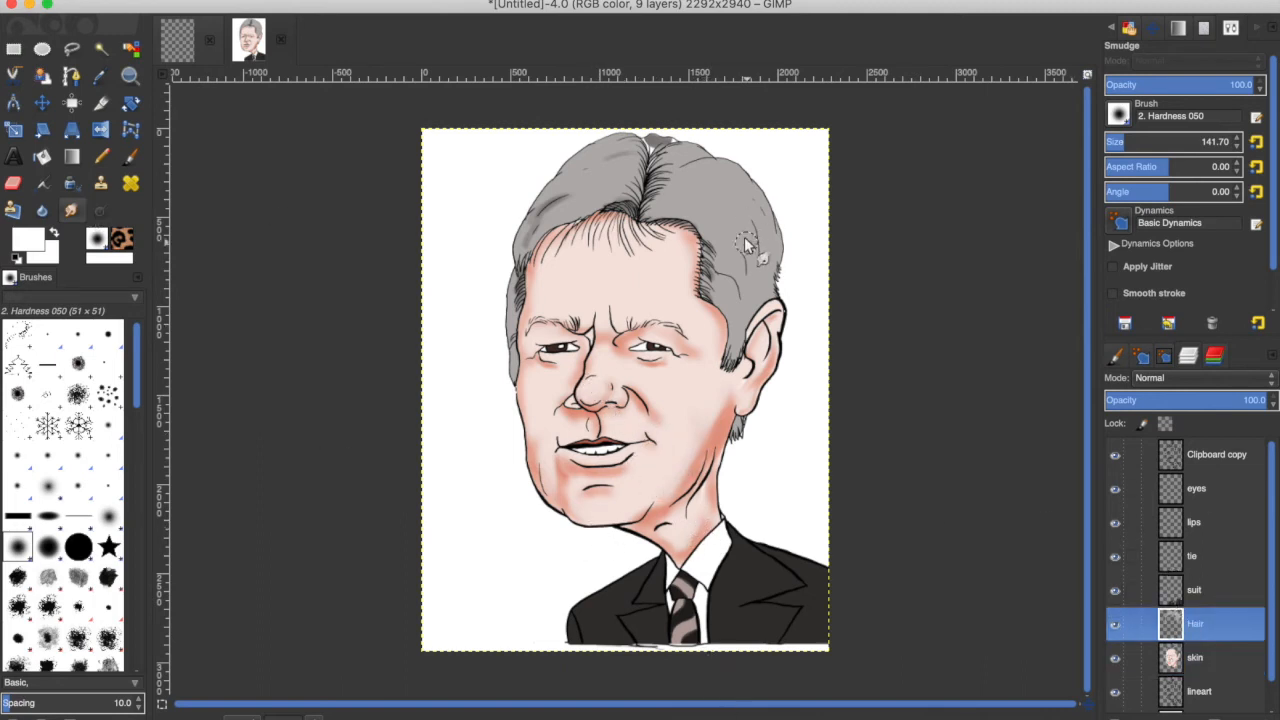
{"action": "left_click", "coordinate": [48, 187]}
{"action": "left_click", "coordinate": [31, 236]}
{"action": "left_click_drag", "start_coordinate": [880, 158], "coordinate": [861, 186]}
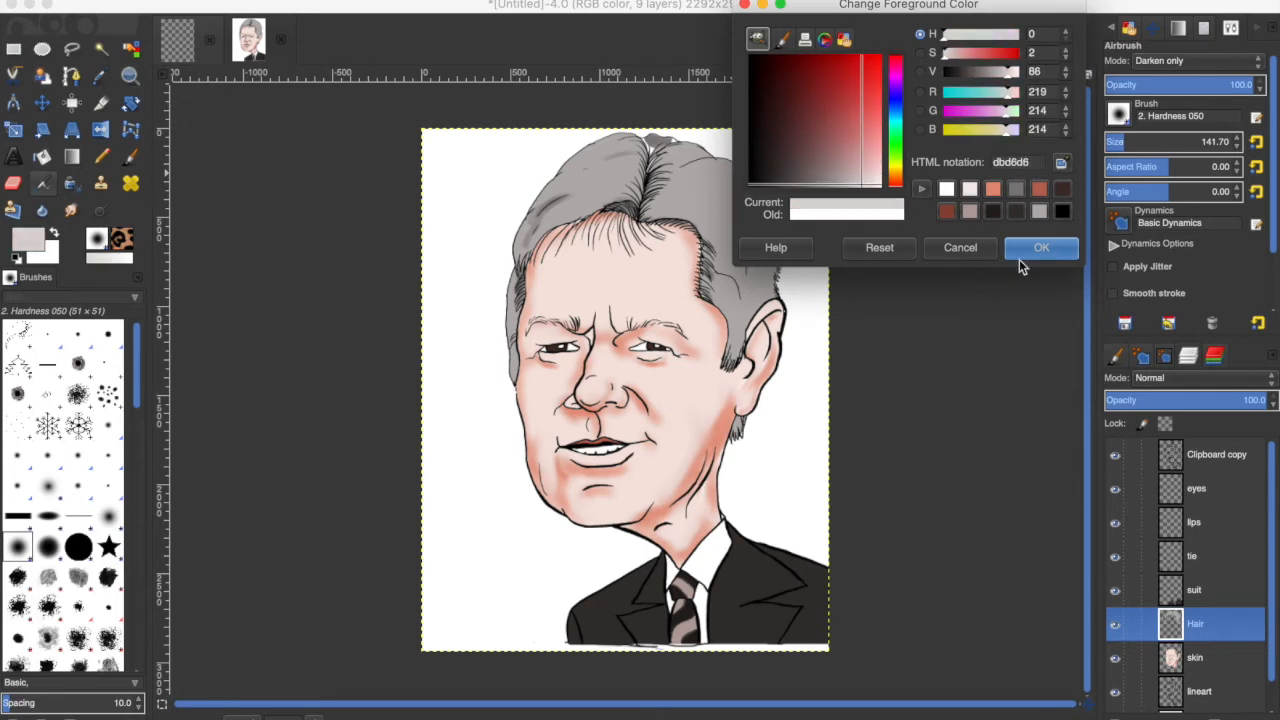
{"action": "left_click", "coordinate": [1026, 251]}
Select the hair region on the line art layer with Fuzzy Select, then switch to the Hair layer.
{"action": "left_click", "coordinate": [1199, 691]}
{"action": "key", "text": "u"}
{"action": "left_click", "coordinate": [724, 207]}
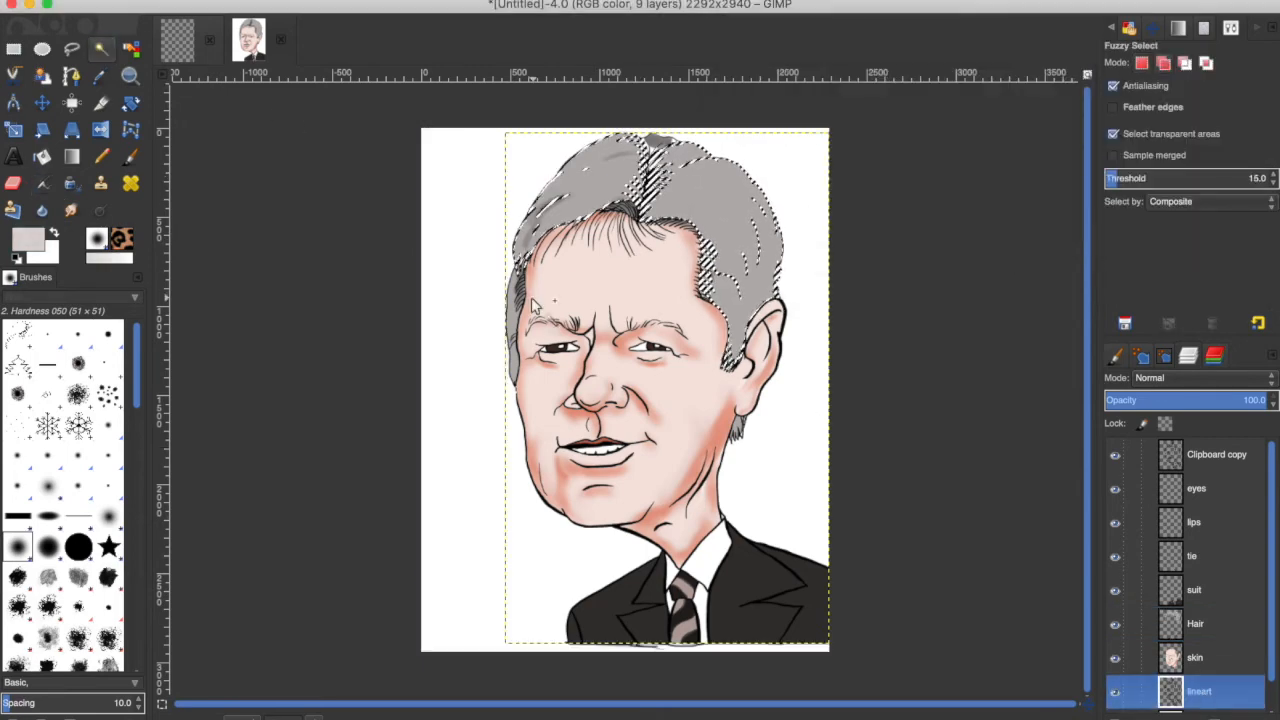
{"action": "left_click", "coordinate": [1195, 623]}
Pick a pale foreground colour and airbrush a highlight across the top of the selected hair, then remove the selection.
{"action": "left_click", "coordinate": [42, 184]}
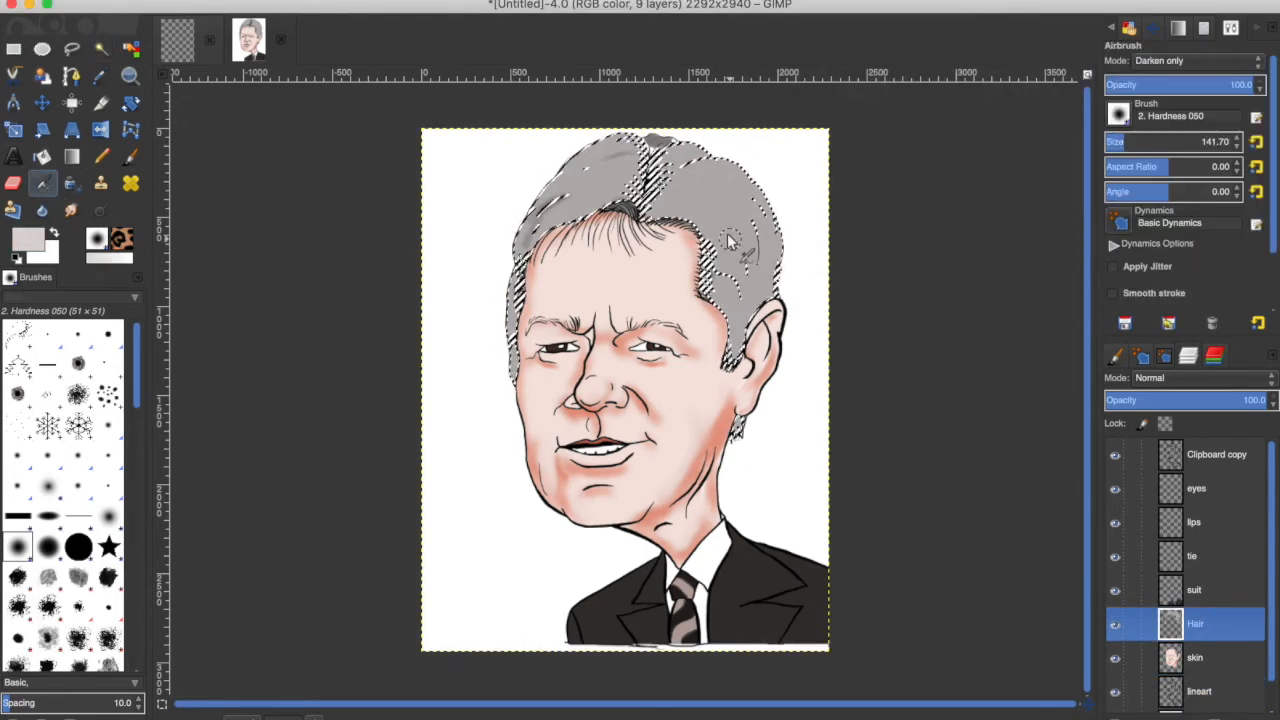
{"action": "left_click", "coordinate": [29, 238]}
{"action": "left_click", "coordinate": [869, 185]}
{"action": "left_click", "coordinate": [1040, 249]}
{"action": "left_click_drag", "start_coordinate": [678, 218], "coordinate": [711, 292]}
{"action": "key", "text": "ctrl+shift+a"}
Paint soft pale highlights across the crown and sides of the hair with the Paintbrush.
{"action": "left_click", "coordinate": [130, 156]}
{"action": "left_click", "coordinate": [44, 185]}
{"action": "key", "text": "p"}
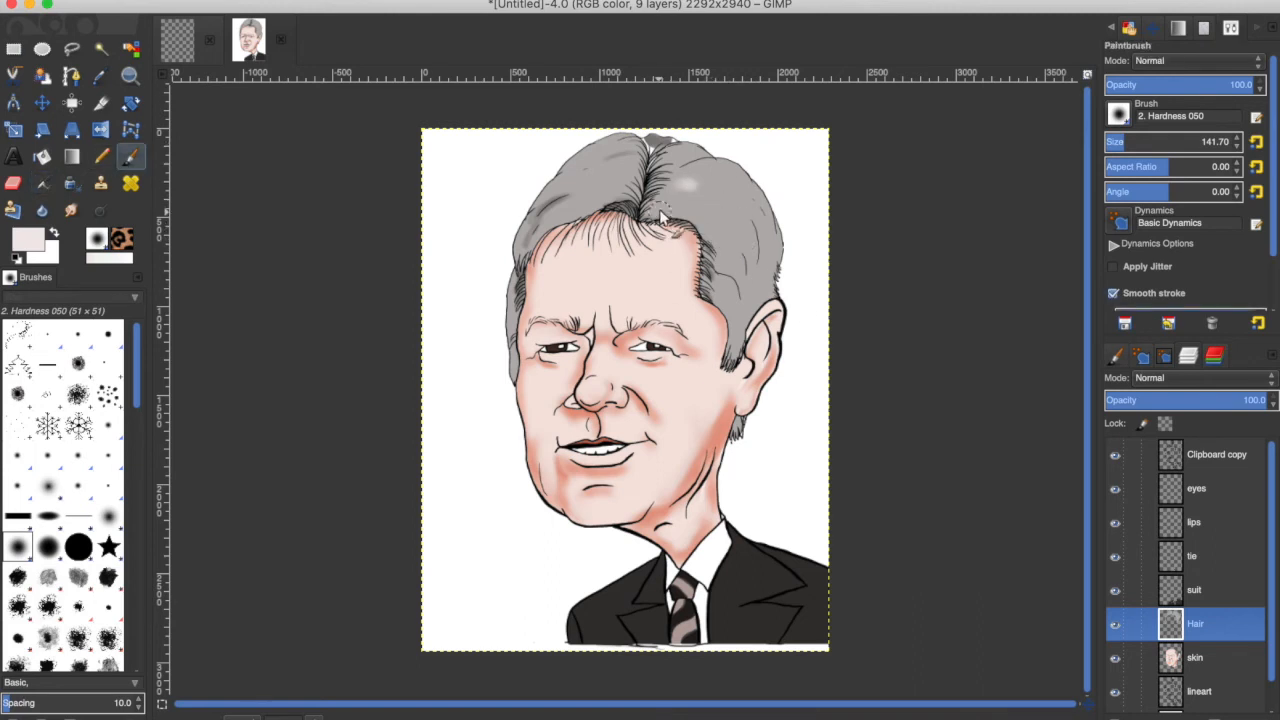
{"action": "left_click_drag", "start_coordinate": [672, 218], "coordinate": [745, 296]}
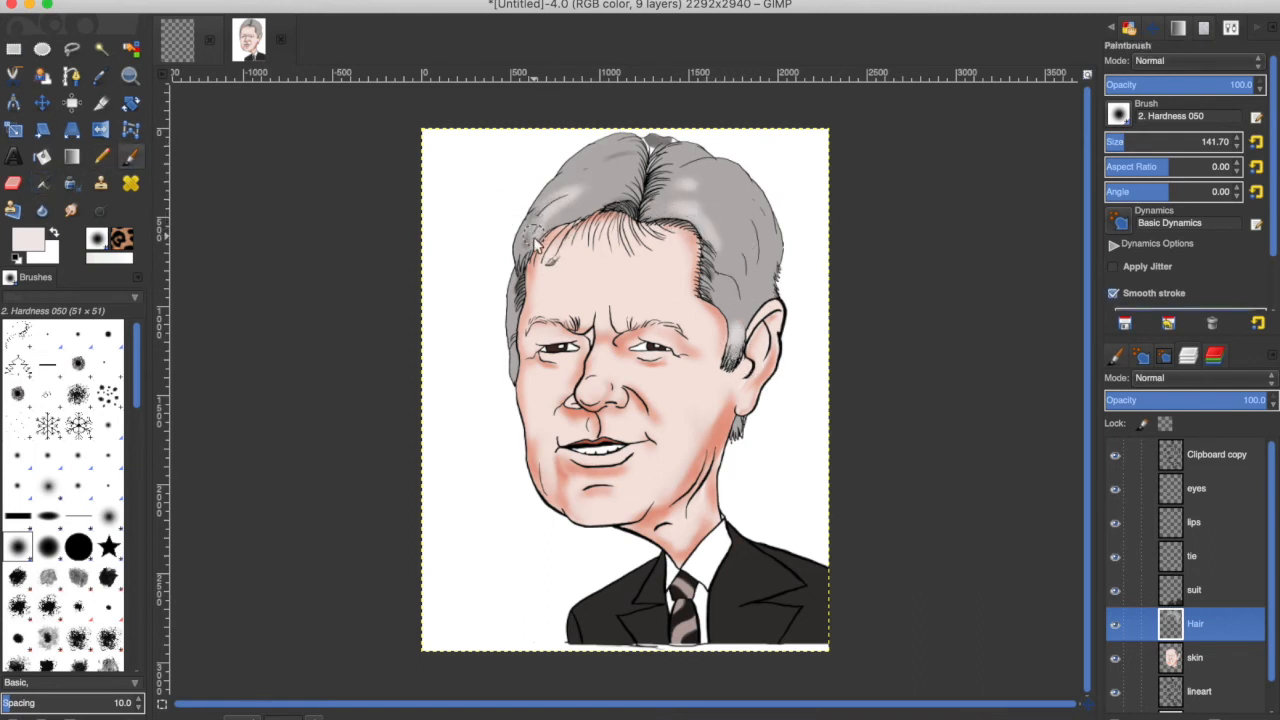
{"action": "mouse_move", "coordinate": [620, 148]}
{"action": "left_mouse_down"}
{"action": "mouse_move", "coordinate": [506, 238]}
{"action": "mouse_move", "coordinate": [588, 149]}
{"action": "mouse_move", "coordinate": [522, 238]}
{"action": "left_mouse_up"}
{"action": "left_click_drag", "start_coordinate": [510, 342], "coordinate": [514, 276]}
{"action": "left_click_drag", "start_coordinate": [635, 201], "coordinate": [545, 232]}
{"action": "left_click_drag", "start_coordinate": [649, 220], "coordinate": [729, 294]}
{"action": "mouse_move", "coordinate": [665, 155]}
{"action": "left_mouse_down"}
{"action": "mouse_move", "coordinate": [747, 193]}
{"action": "mouse_move", "coordinate": [780, 322]}
{"action": "mouse_move", "coordinate": [758, 297]}
{"action": "mouse_move", "coordinate": [778, 225]}
{"action": "mouse_move", "coordinate": [762, 308]}
{"action": "left_mouse_up"}
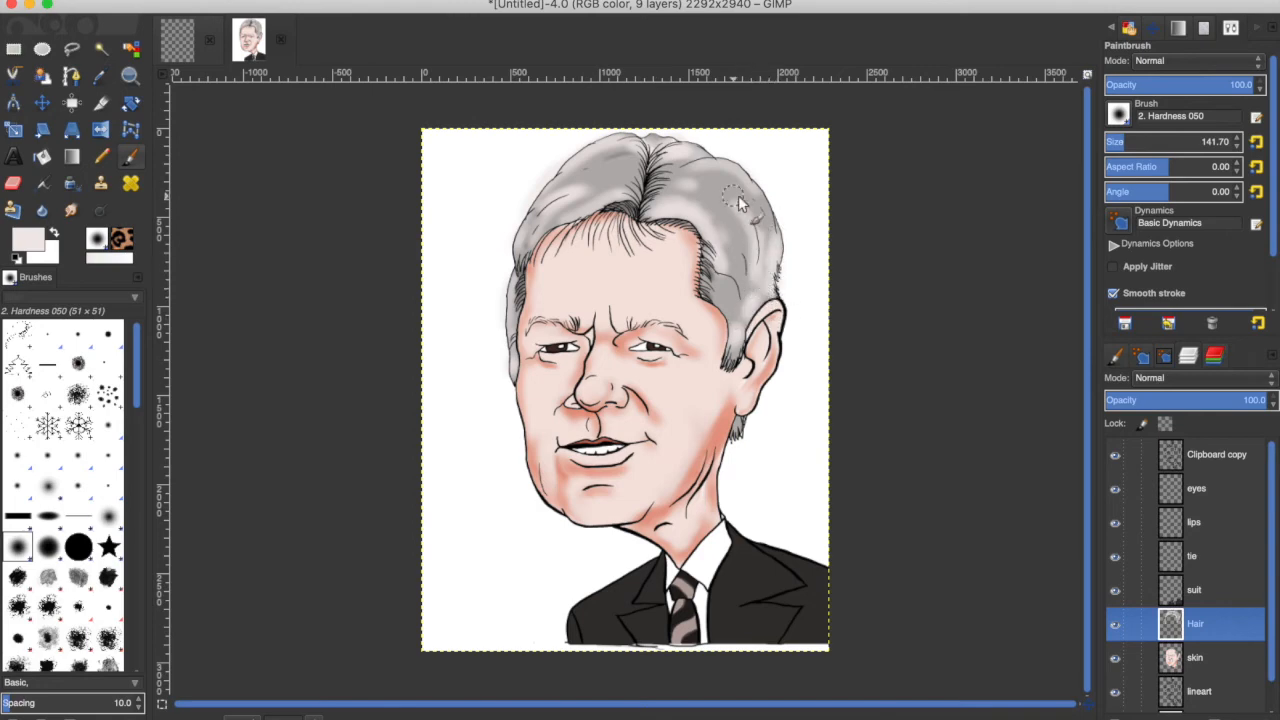
{"action": "mouse_move", "coordinate": [740, 202]}
{"action": "left_mouse_down"}
{"action": "mouse_move", "coordinate": [757, 267]}
{"action": "mouse_move", "coordinate": [718, 290]}
{"action": "left_mouse_up"}
Choose the Scar Face - 4 brush, set a dark grey foreground and stamp textured strands onto the hair.
{"action": "scroll", "coordinate": [105, 520], "scroll_direction": "down", "scroll_amount": 10}
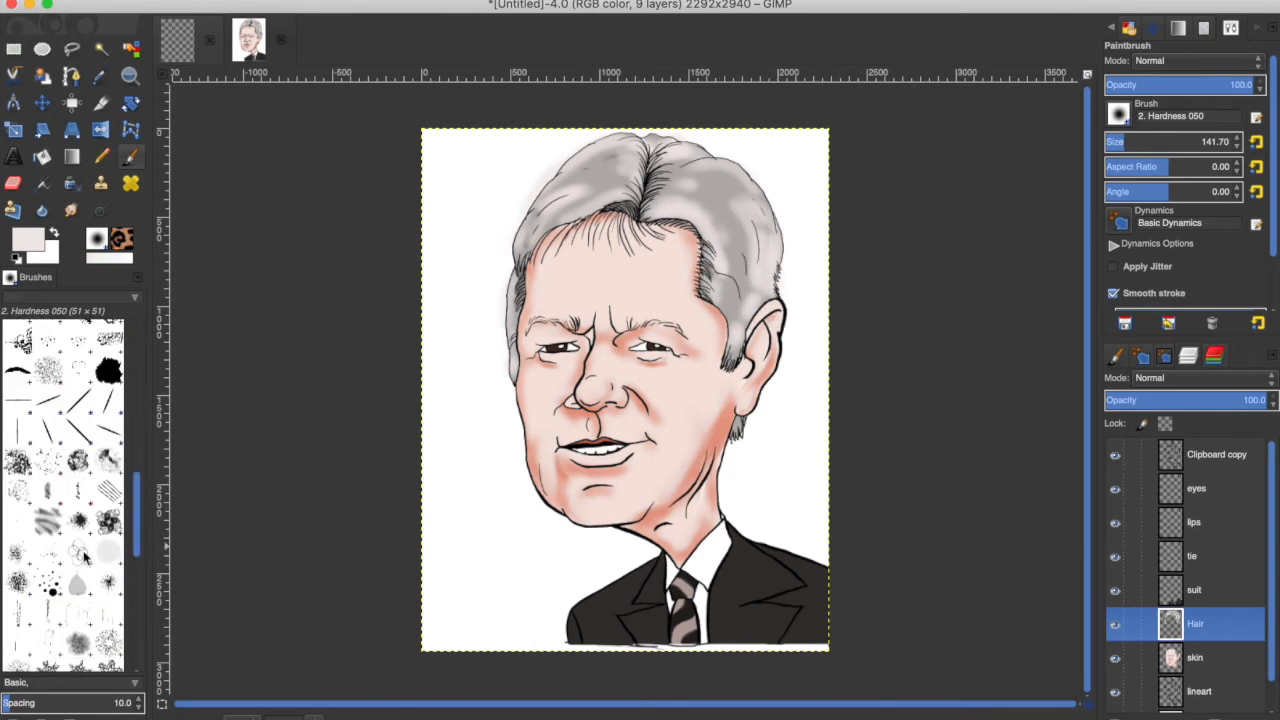
{"action": "left_click", "coordinate": [79, 552]}
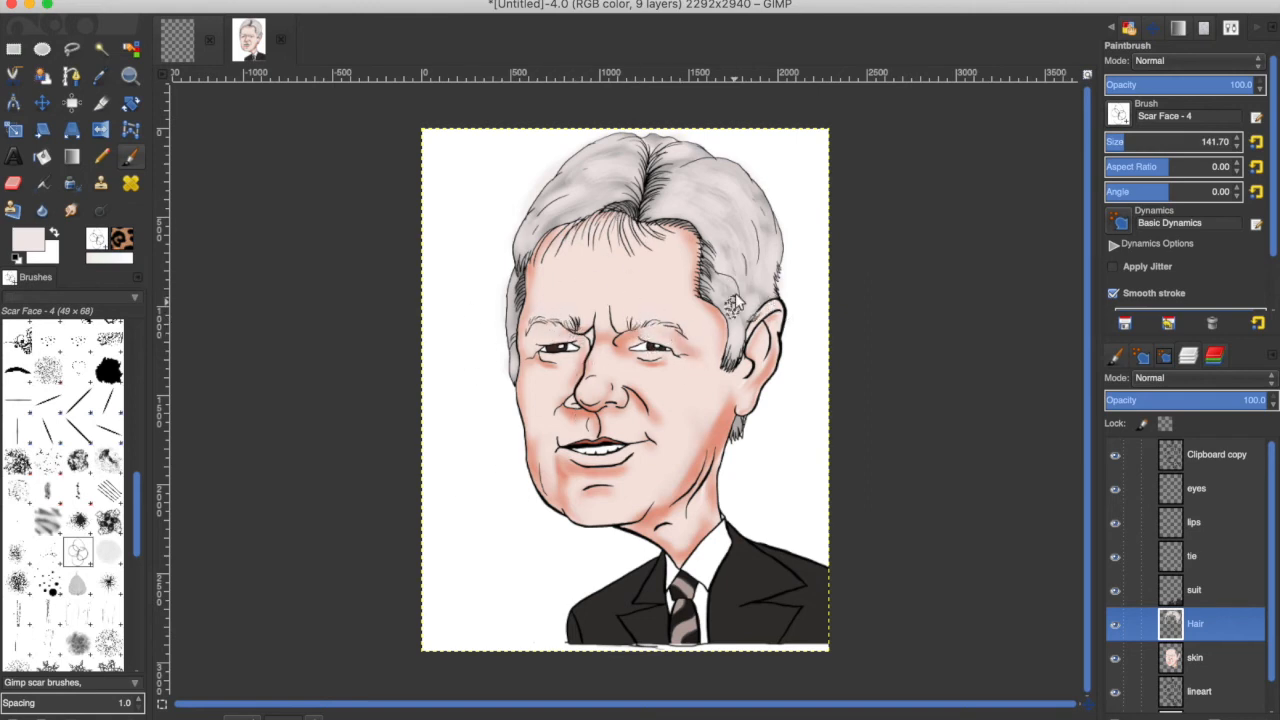
{"action": "left_click", "coordinate": [28, 239]}
{"action": "left_click", "coordinate": [1061, 164]}
{"action": "left_click", "coordinate": [638, 190]}
{"action": "left_click", "coordinate": [1042, 247]}
{"action": "mouse_move", "coordinate": [624, 154]}
{"action": "left_mouse_down"}
{"action": "mouse_move", "coordinate": [661, 186]}
{"action": "mouse_move", "coordinate": [609, 150]}
{"action": "mouse_move", "coordinate": [588, 162]}
{"action": "mouse_move", "coordinate": [643, 184]}
{"action": "mouse_move", "coordinate": [641, 200]}
{"action": "mouse_move", "coordinate": [684, 210]}
{"action": "mouse_move", "coordinate": [692, 197]}
{"action": "mouse_move", "coordinate": [616, 184]}
{"action": "left_mouse_up"}
{"action": "mouse_move", "coordinate": [717, 229]}
{"action": "left_mouse_down"}
{"action": "mouse_move", "coordinate": [761, 236]}
{"action": "mouse_move", "coordinate": [762, 273]}
{"action": "left_mouse_up"}
{"action": "left_click_drag", "start_coordinate": [561, 233], "coordinate": [530, 243]}
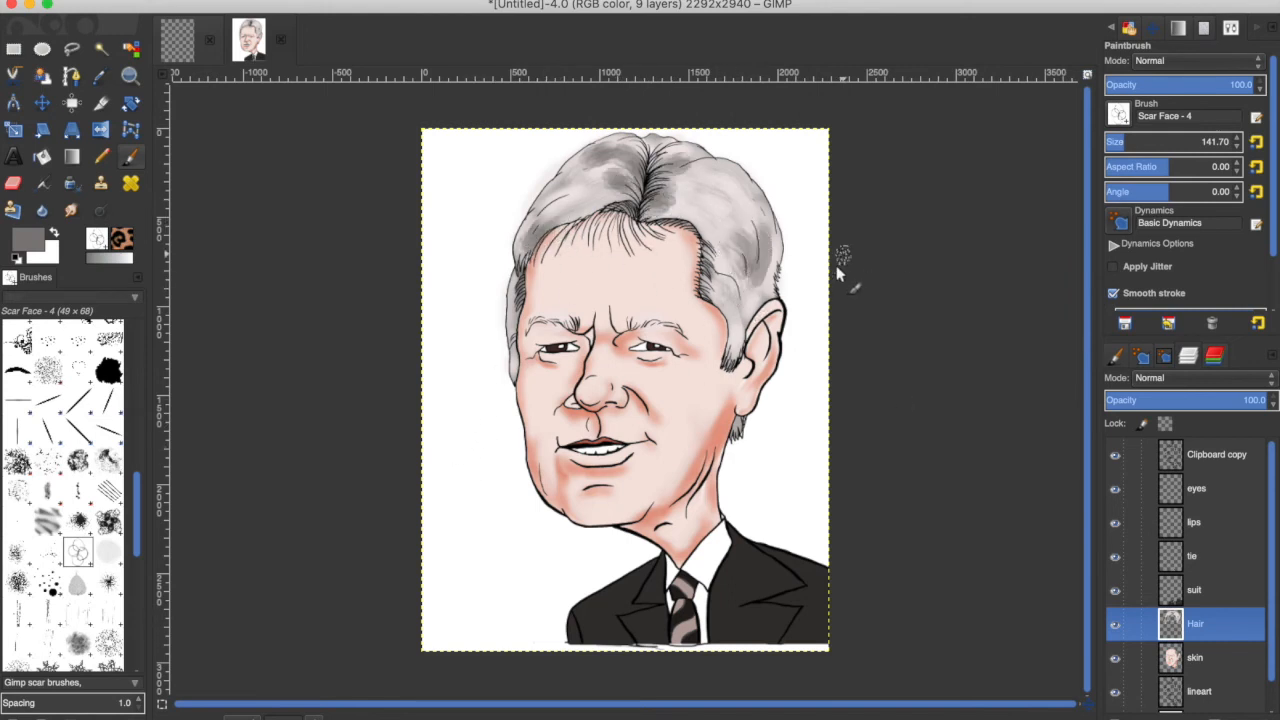
Set a light grey foreground and stamp light textured strands across the top and right side of the hair.
{"action": "left_click", "coordinate": [33, 242]}
{"action": "left_click", "coordinate": [974, 189]}
{"action": "left_click", "coordinate": [1036, 249]}
{"action": "mouse_move", "coordinate": [629, 156]}
{"action": "left_mouse_down"}
{"action": "mouse_move", "coordinate": [661, 205]}
{"action": "mouse_move", "coordinate": [680, 168]}
{"action": "left_mouse_up"}
{"action": "left_click_drag", "start_coordinate": [766, 232], "coordinate": [757, 285]}
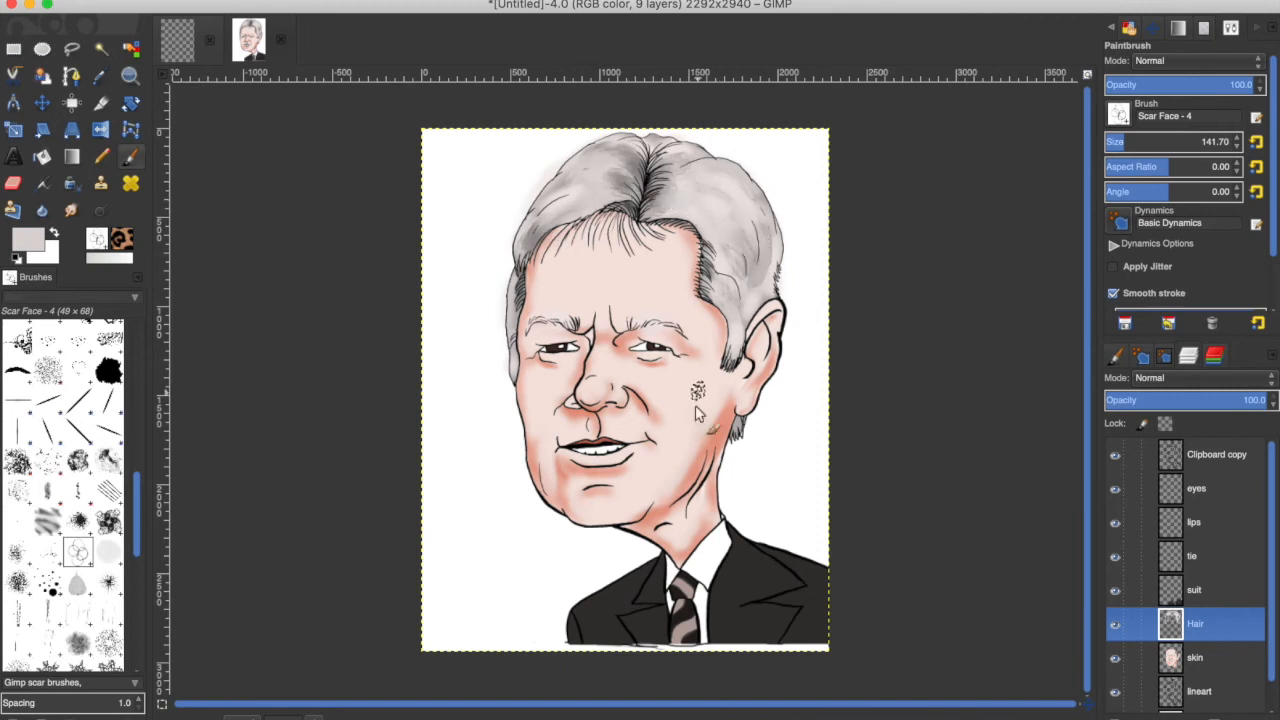
Add a short textured hair stroke beside the right ear on the Hair layer.
{"action": "left_click", "coordinate": [1195, 657]}
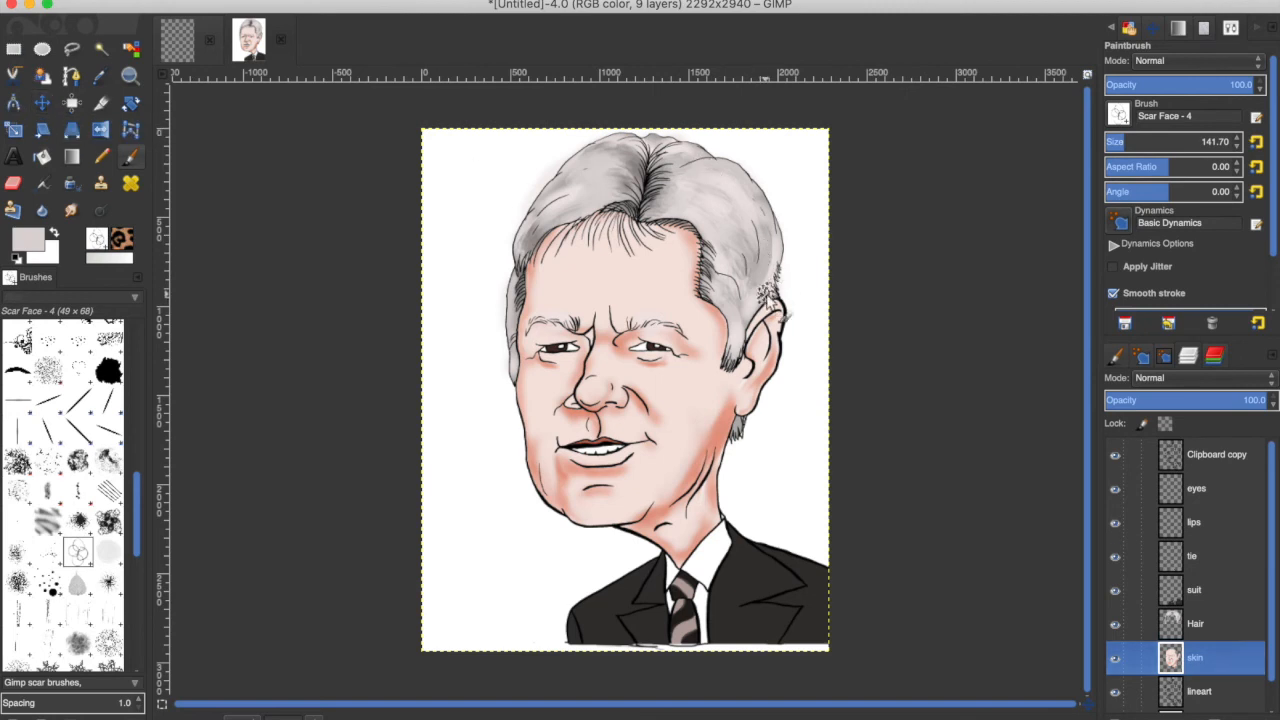
{"action": "left_click", "coordinate": [1195, 623]}
{"action": "mouse_move", "coordinate": [754, 273]}
{"action": "left_mouse_down"}
{"action": "mouse_move", "coordinate": [736, 208]}
{"action": "mouse_move", "coordinate": [742, 308]}
{"action": "mouse_move", "coordinate": [766, 275]}
{"action": "left_mouse_up"}
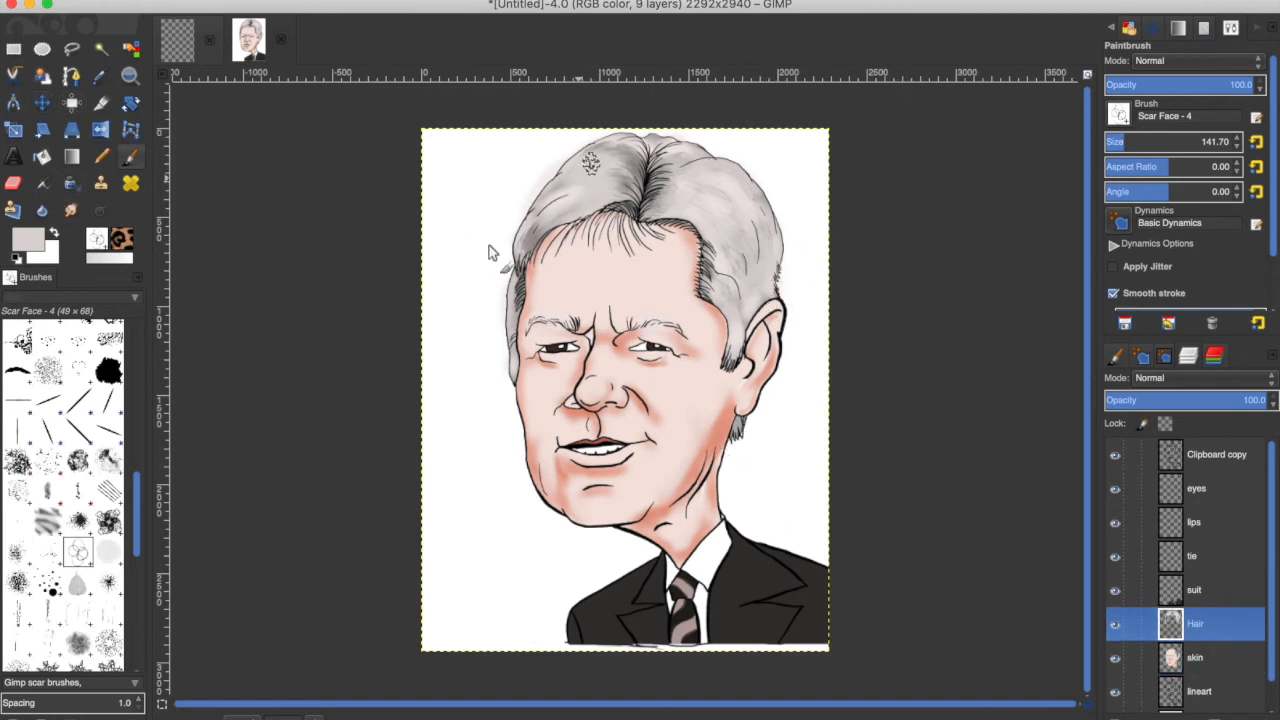
Return to the skin layer with the Airbrush, the 2. Hardness 050 brush and a white foreground, removing the selection.
{"action": "left_click", "coordinate": [1194, 657]}
{"action": "left_click", "coordinate": [1197, 692]}
{"action": "left_click", "coordinate": [102, 49]}
{"action": "left_click", "coordinate": [1184, 666]}
{"action": "left_click", "coordinate": [43, 184]}
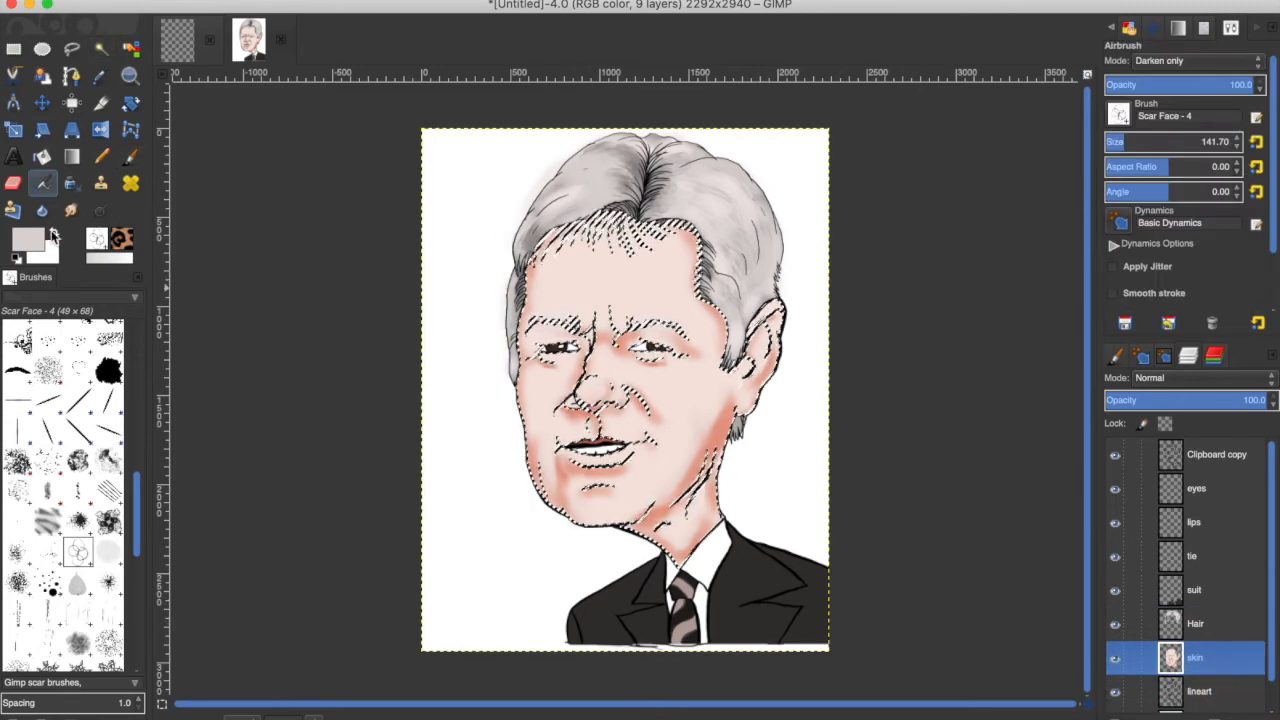
{"action": "left_click", "coordinate": [54, 232]}
{"action": "scroll", "coordinate": [18, 538], "scroll_direction": "up", "scroll_amount": 10}
{"action": "left_click", "coordinate": [18, 535]}
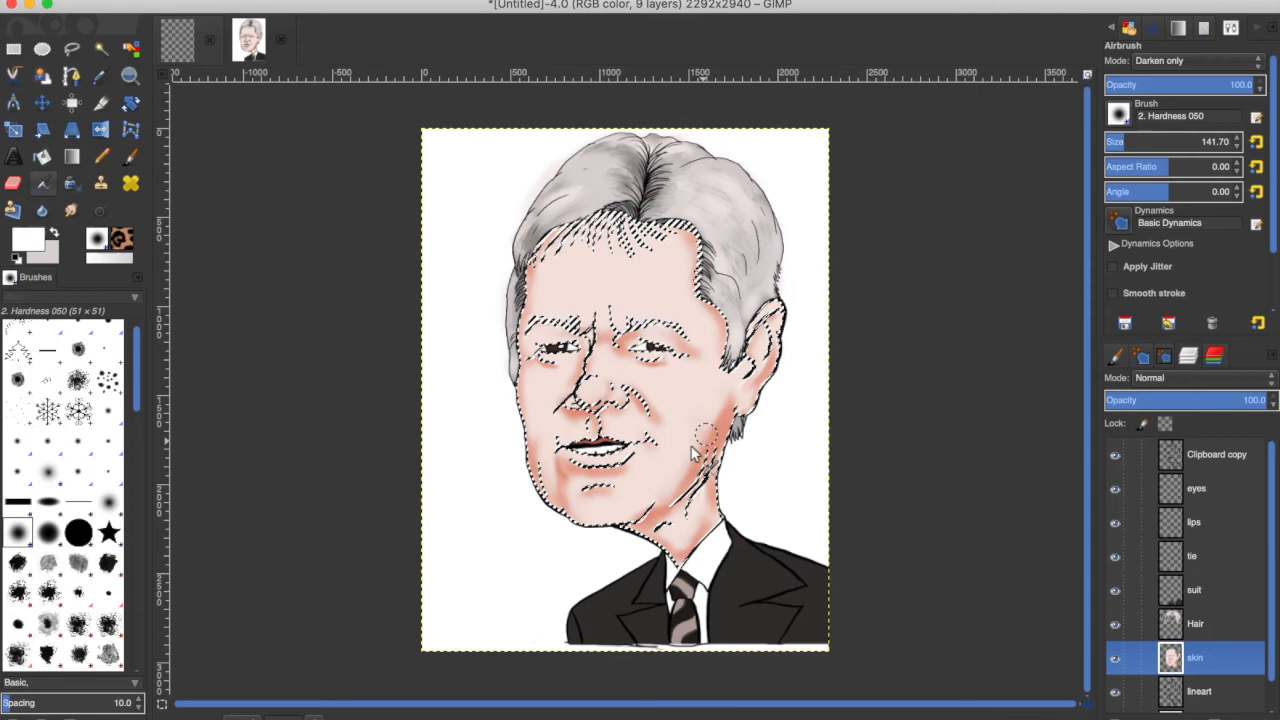
{"action": "key", "text": "ctrl+shift+a"}
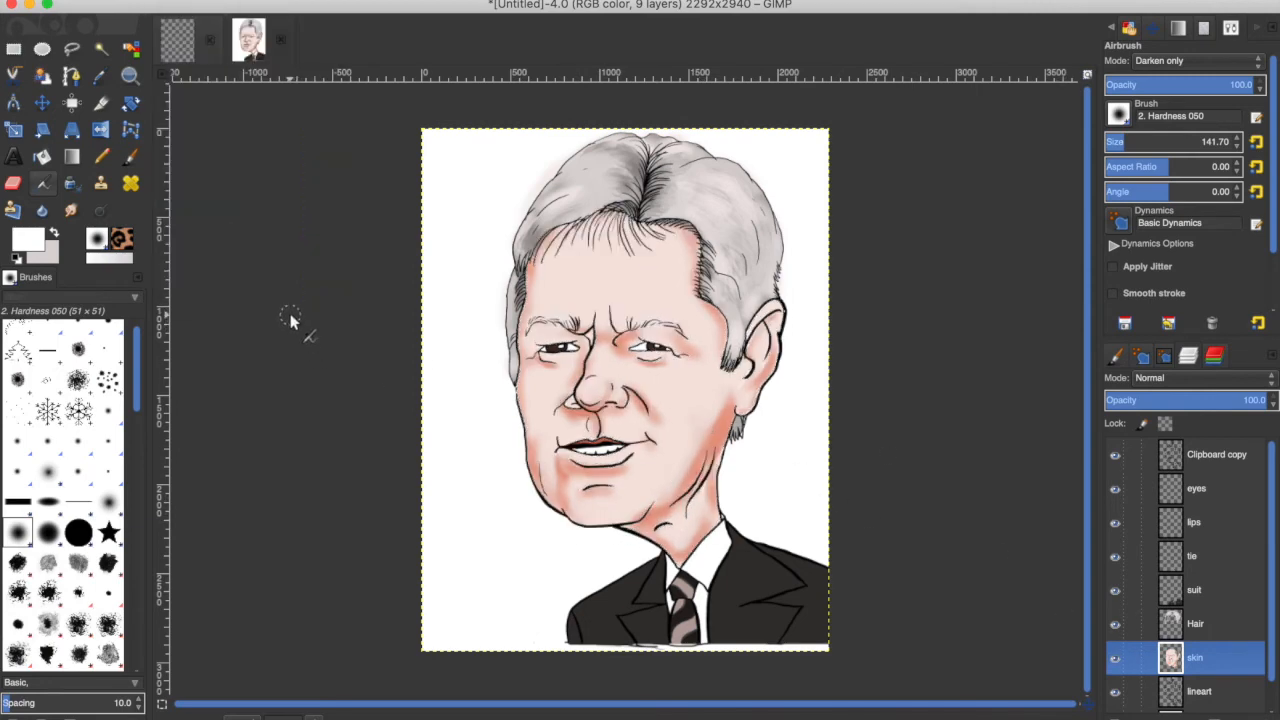
Crop the image to the drawing, trimming a strip off the bottom edge.
{"action": "left_click", "coordinate": [100, 102]}
{"action": "left_click_drag", "start_coordinate": [422, 128], "coordinate": [829, 632]}
{"action": "left_click", "coordinate": [790, 567]}
Set the foreground colour to salmon from the recent colours and switch to the Smudge tool.
{"action": "key", "text": "t"}
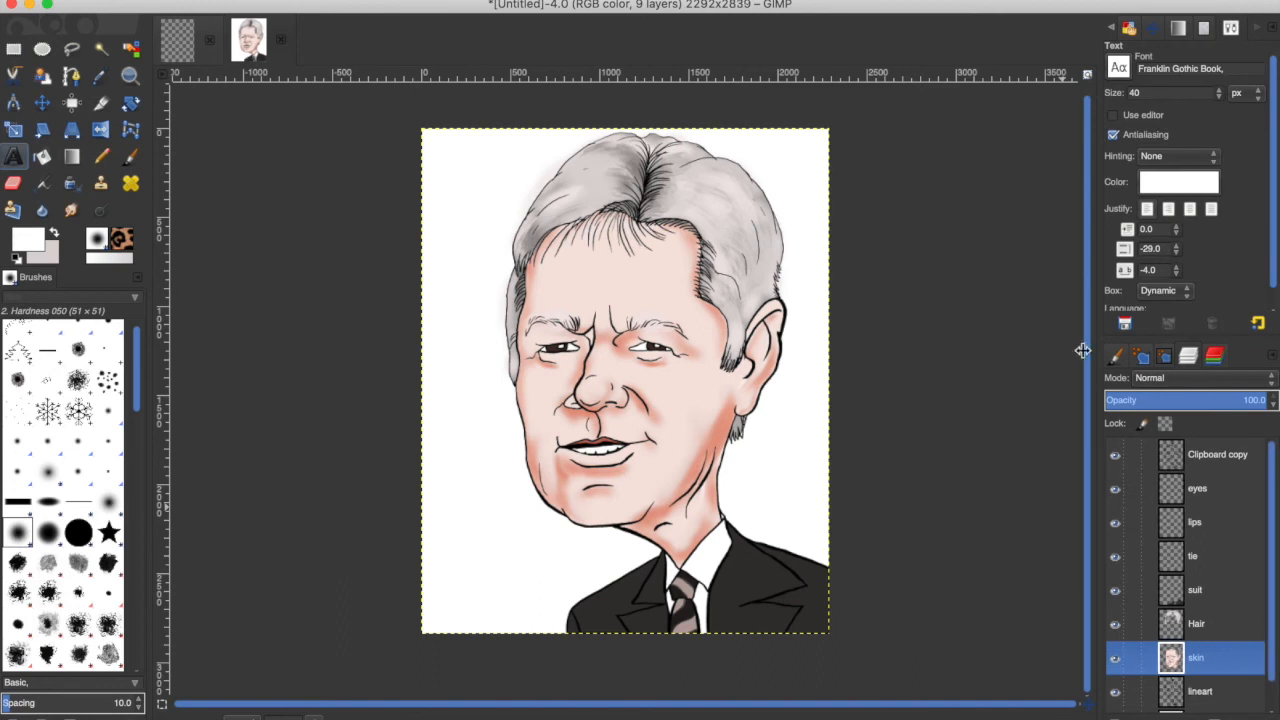
{"action": "key", "text": "a"}
{"action": "left_click", "coordinate": [28, 238]}
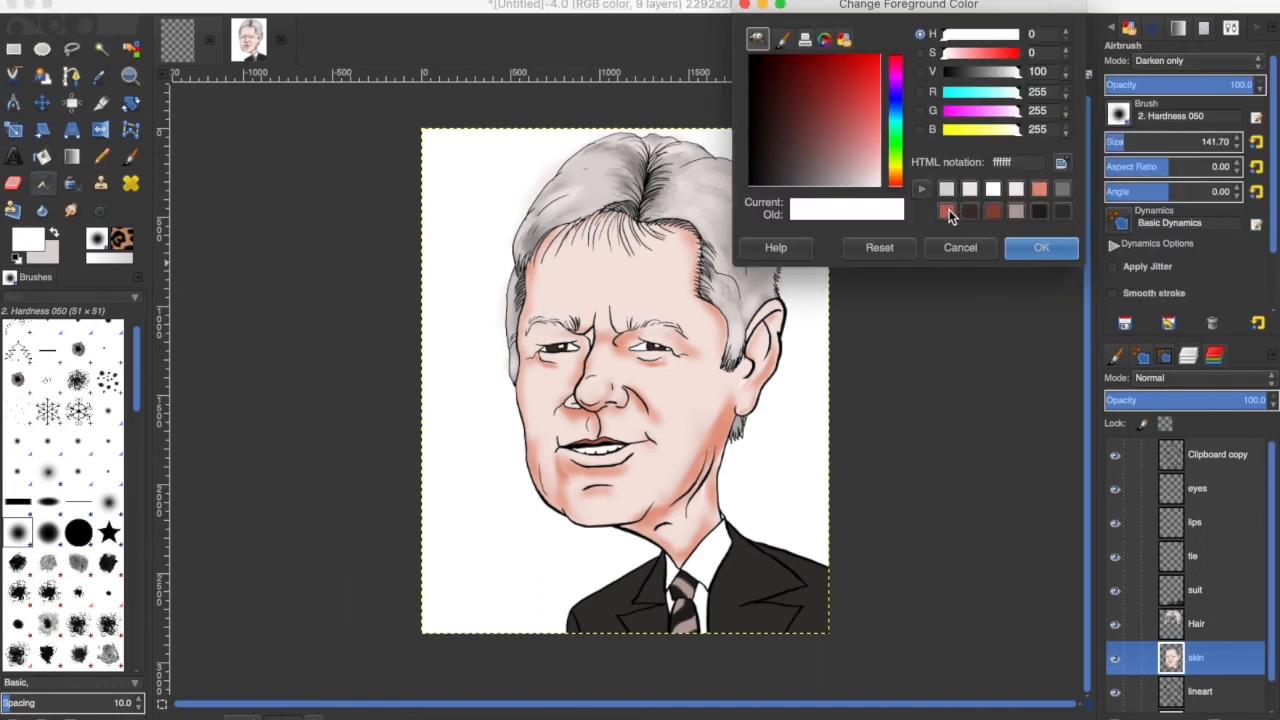
{"action": "left_click", "coordinate": [1041, 190]}
{"action": "left_click", "coordinate": [1041, 191]}
{"action": "left_click", "coordinate": [1027, 246]}
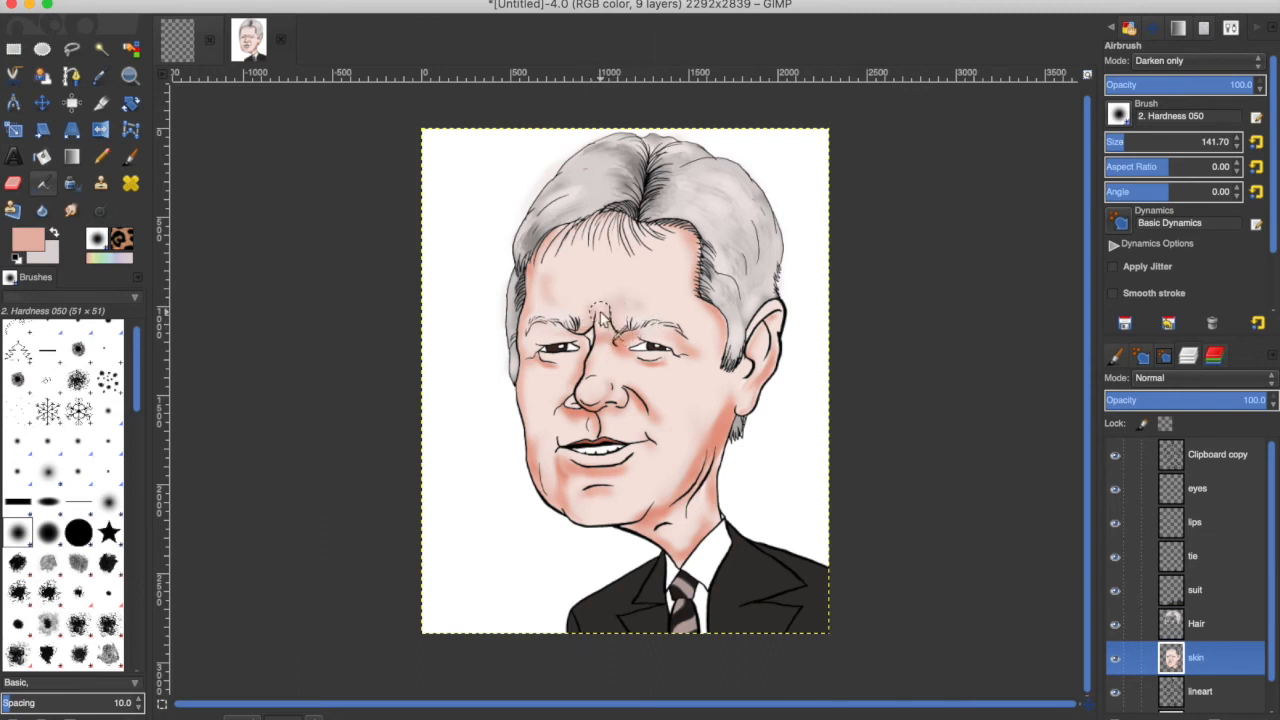
{"action": "key", "text": "s"}
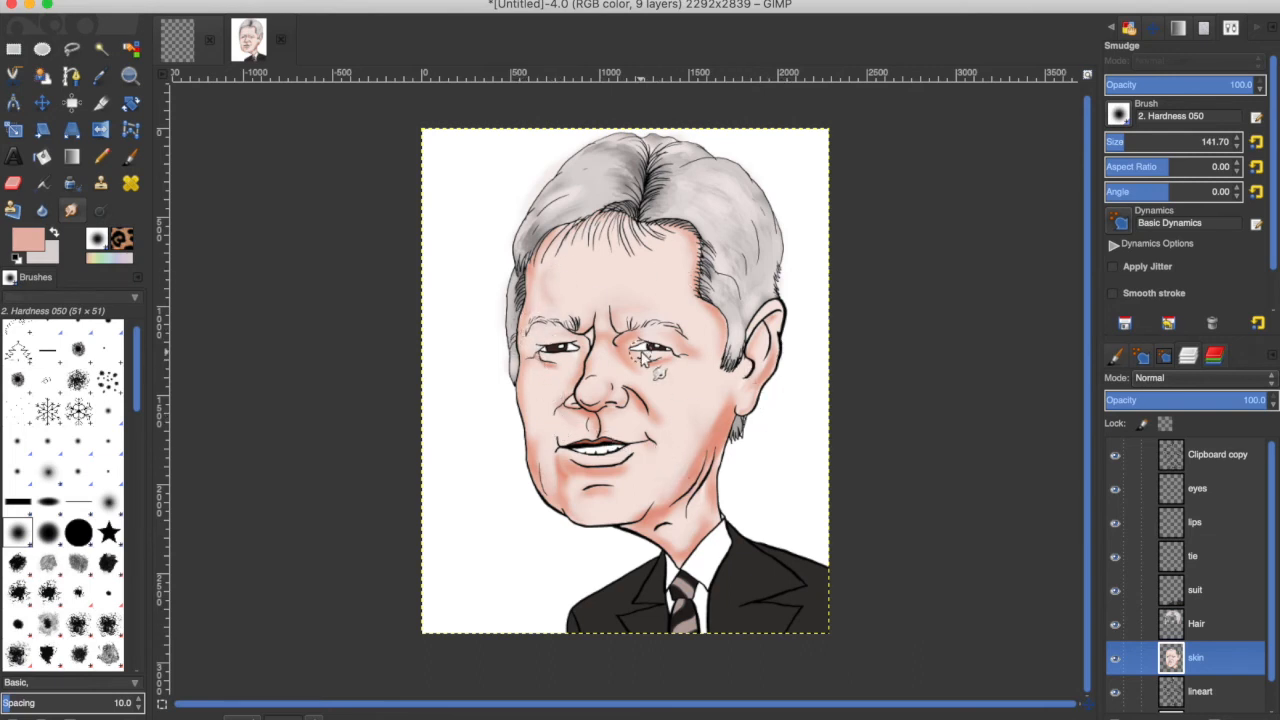
Select the white of the right eye from the line art and bucket-fill it with white on the eyes layer.
{"action": "left_click", "coordinate": [1200, 489]}
{"action": "key", "text": "u"}
{"action": "scroll", "coordinate": [1123, 650], "scroll_direction": "down", "scroll_amount": 1}
{"action": "left_click", "coordinate": [1116, 694]}
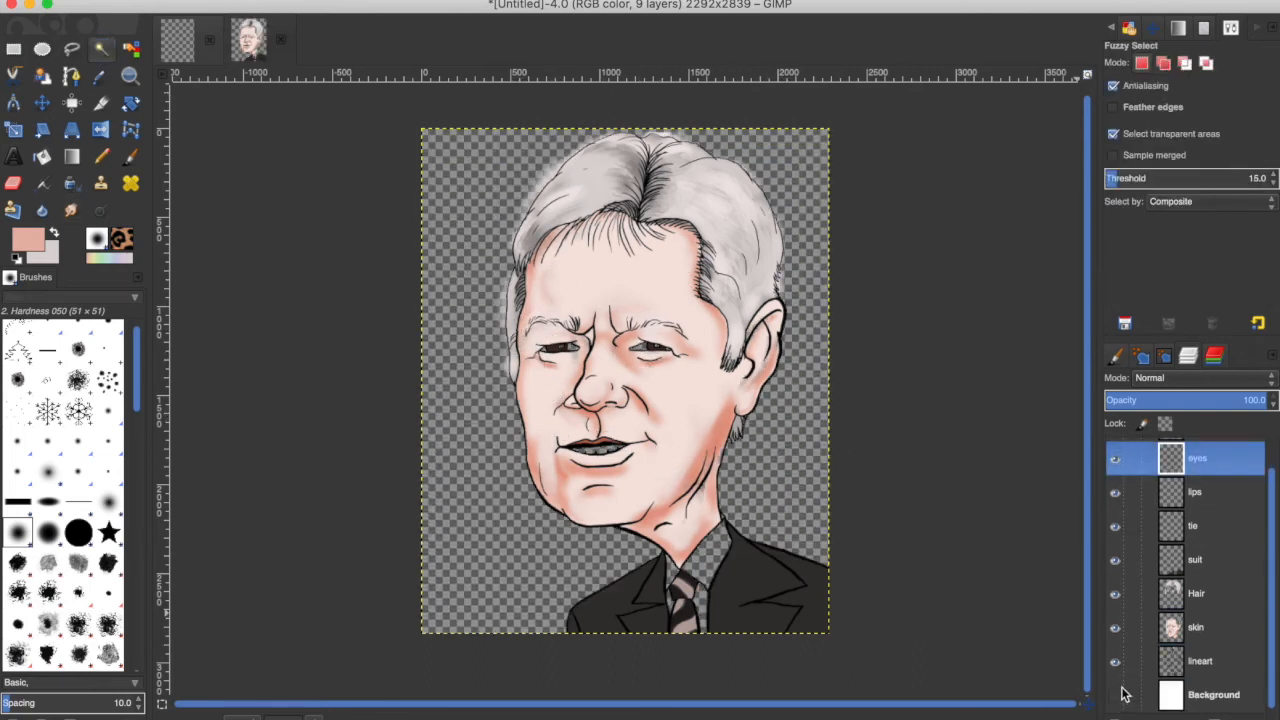
{"action": "left_click", "coordinate": [1116, 694]}
{"action": "left_click", "coordinate": [1200, 661]}
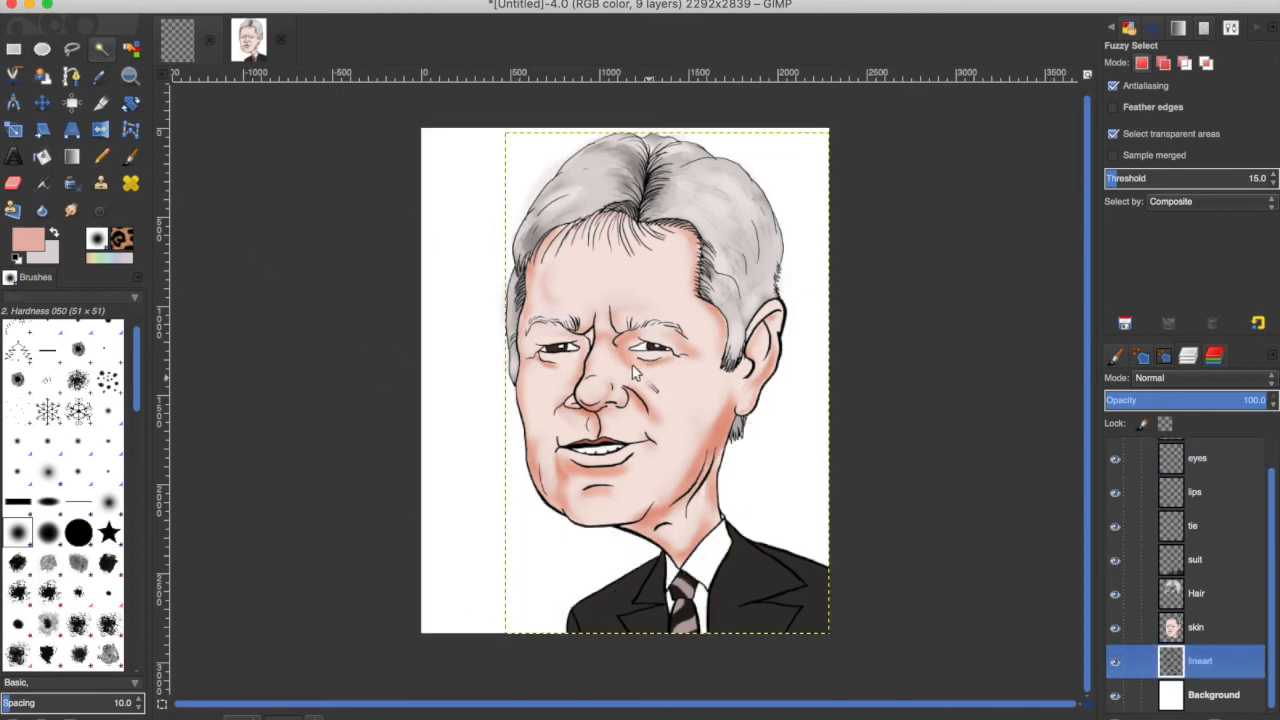
{"action": "left_click", "coordinate": [660, 347], "text": "shift"}
{"action": "left_click", "coordinate": [42, 156]}
{"action": "left_click", "coordinate": [17, 258]}
{"action": "left_click", "coordinate": [55, 233]}
{"action": "left_click", "coordinate": [29, 239]}
{"action": "left_click", "coordinate": [1045, 250]}
{"action": "left_click", "coordinate": [1197, 459]}
{"action": "left_click", "coordinate": [642, 346]}
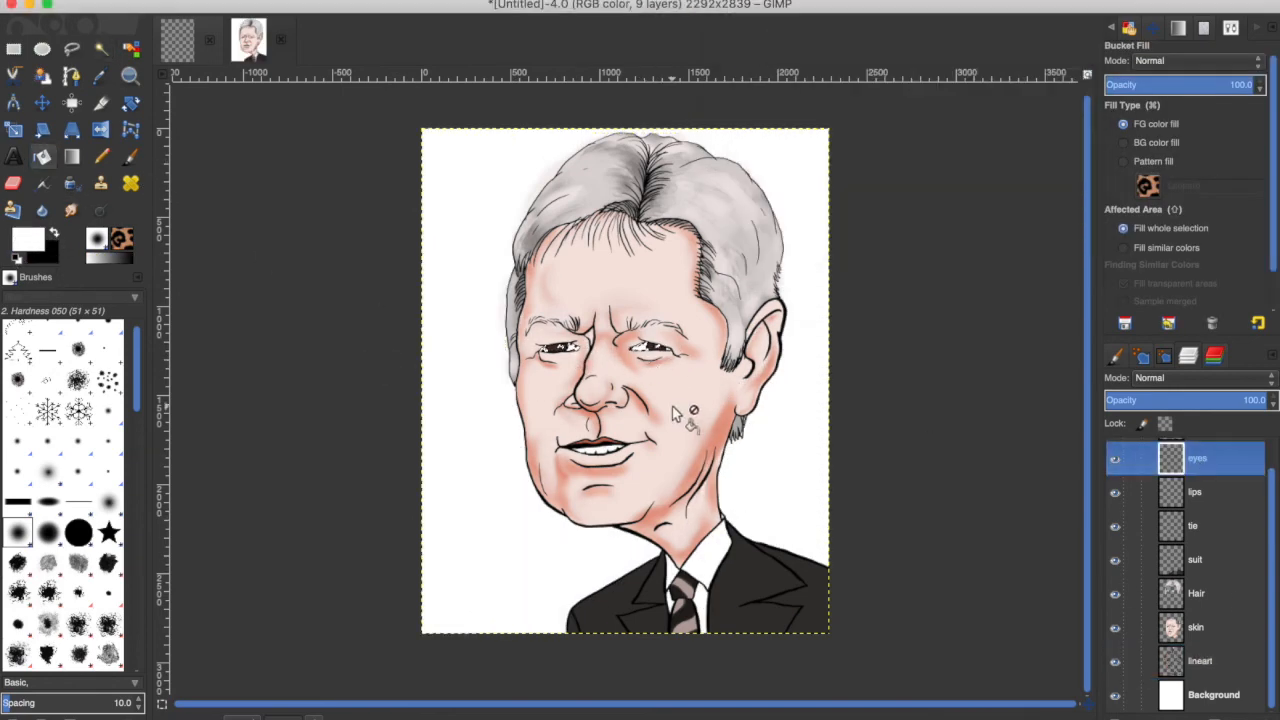
Zoom in and examine the eyes, mouth, chin and shirt collar at full size with the background toggled.
{"action": "left_click", "coordinate": [1115, 696]}
{"action": "left_click", "coordinate": [1116, 695]}
{"action": "key", "text": "1"}
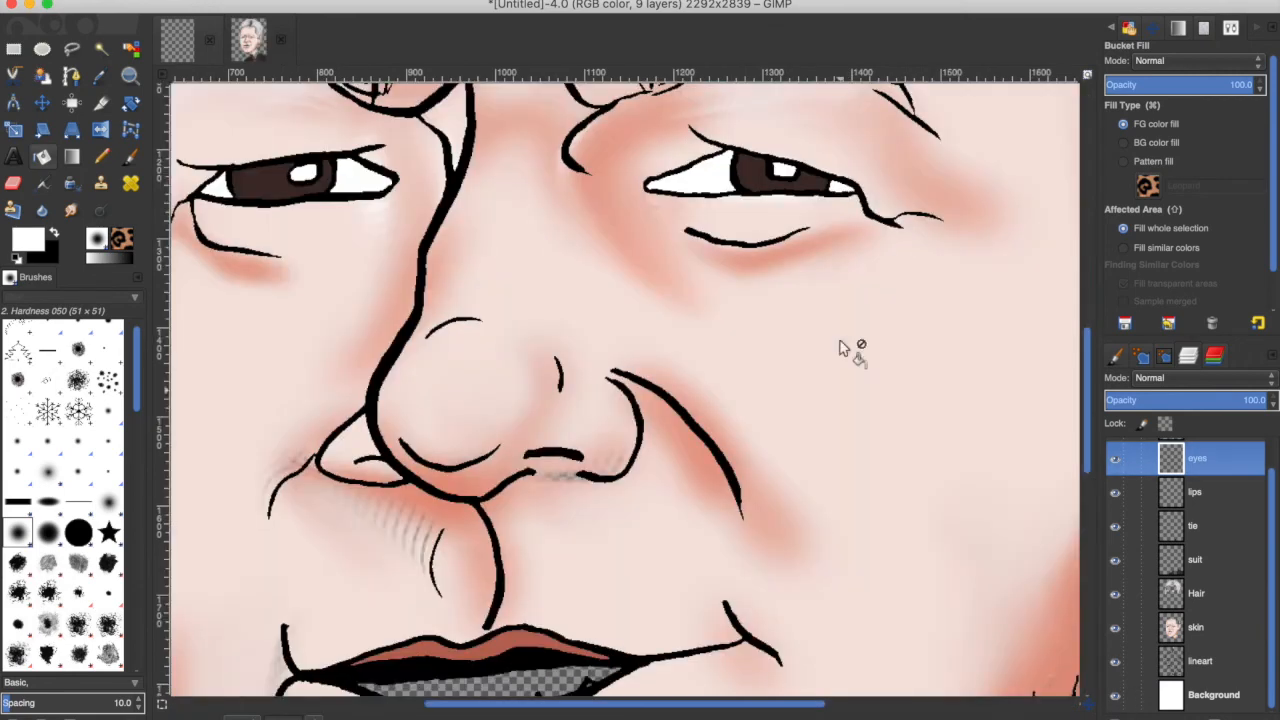
{"action": "left_click", "coordinate": [1115, 696]}
{"action": "left_click", "coordinate": [1198, 661]}
{"action": "key", "text": "u"}
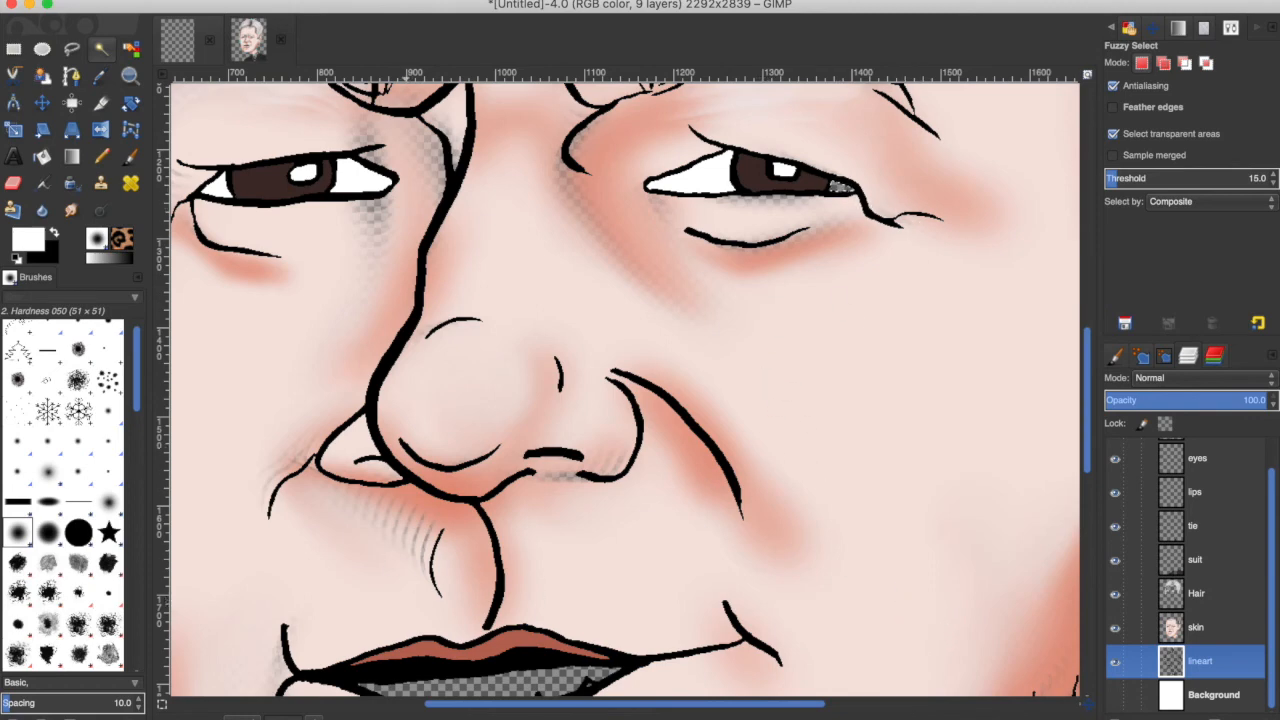
{"action": "left_click", "coordinate": [144, 0]}
{"action": "mouse_move", "coordinate": [186, 0]}
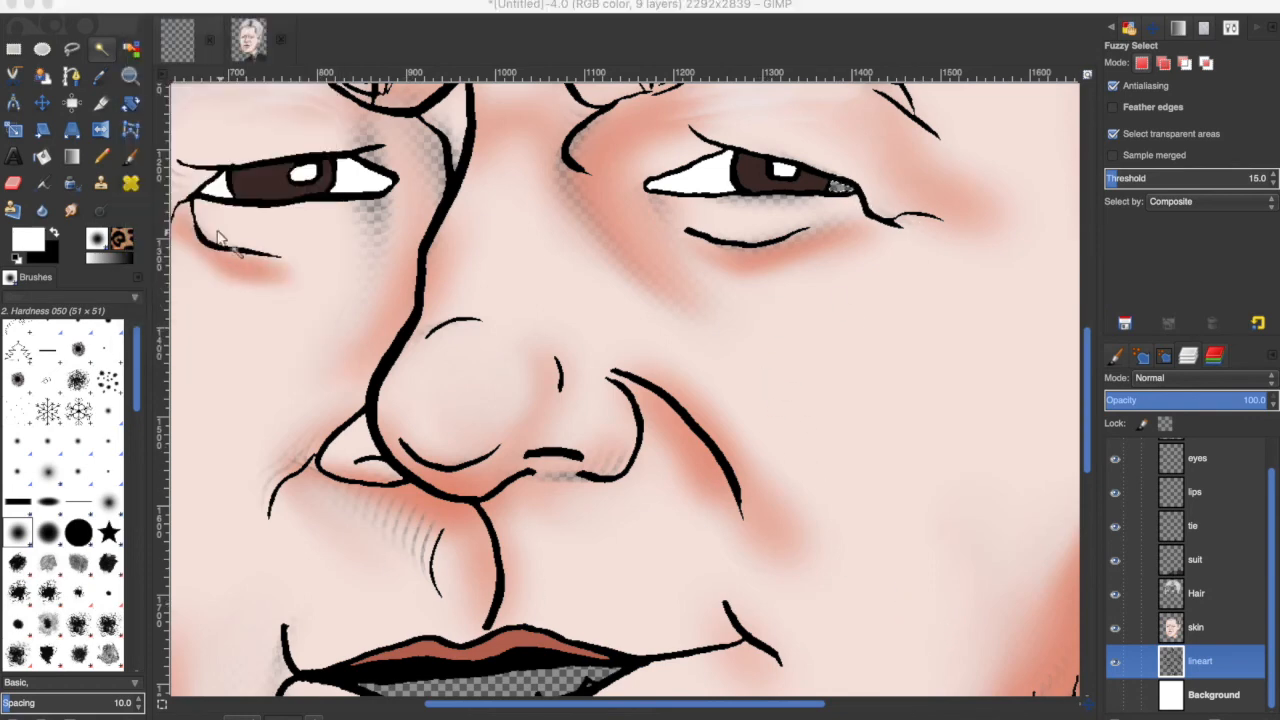
{"action": "key", "text": "shift+b"}
{"action": "left_click_drag", "start_coordinate": [1086, 353], "coordinate": [1059, 447]}
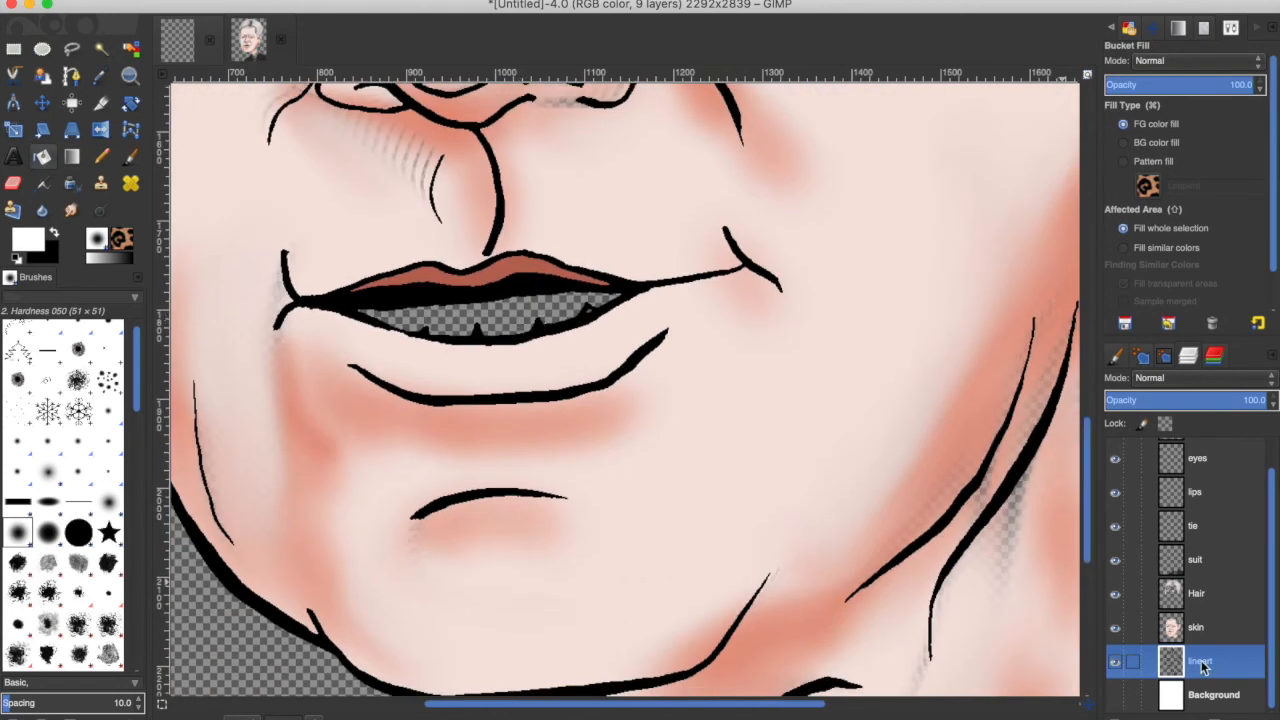
{"action": "left_click", "coordinate": [150, 2]}
{"action": "left_click", "coordinate": [150, 6]}
{"action": "left_click", "coordinate": [1225, 465]}
{"action": "left_click_drag", "start_coordinate": [1271, 495], "coordinate": [1268, 465]}
{"action": "scroll", "coordinate": [840, 440], "scroll_direction": "up", "scroll_amount": 10}
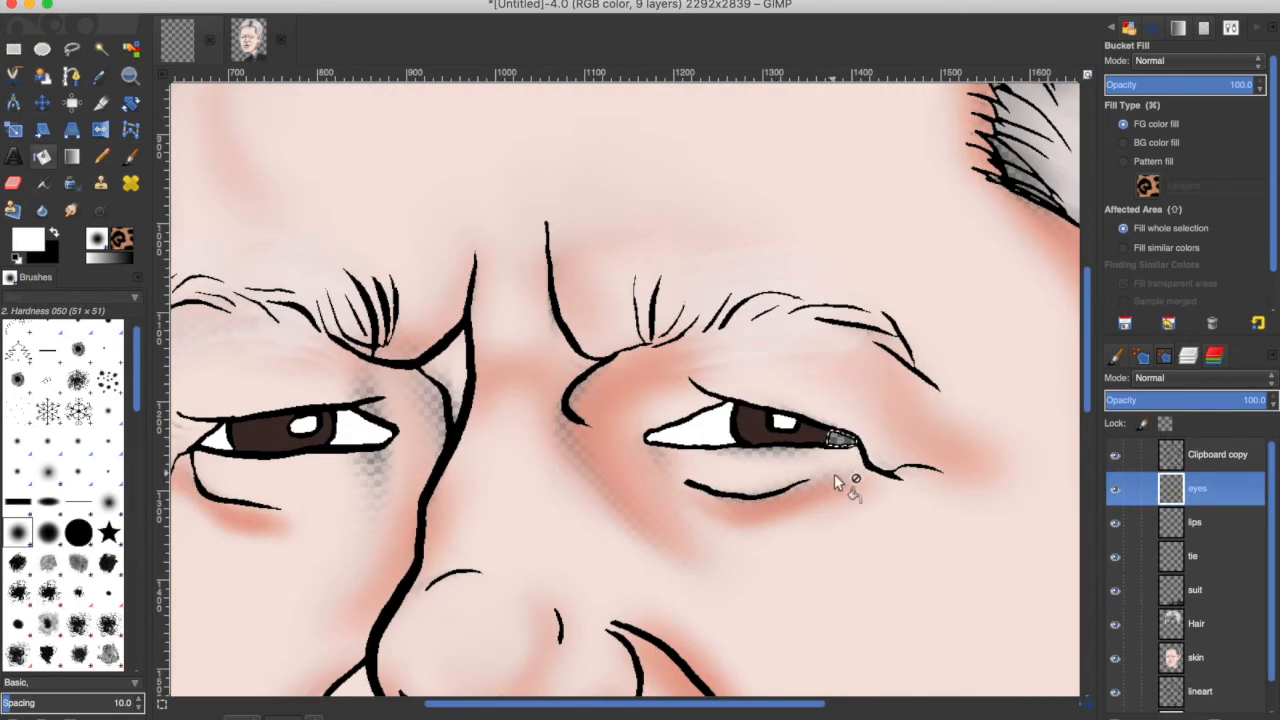
{"action": "left_click", "coordinate": [841, 440]}
{"action": "left_click", "coordinate": [183, 2]}
{"action": "left_click", "coordinate": [200, 21]}
{"action": "left_click_drag", "start_coordinate": [1088, 360], "coordinate": [1148, 600]}
{"action": "left_click_drag", "start_coordinate": [792, 704], "coordinate": [948, 706]}
{"action": "left_click_drag", "start_coordinate": [1087, 573], "coordinate": [1088, 563]}
{"action": "left_click", "coordinate": [1116, 717]}
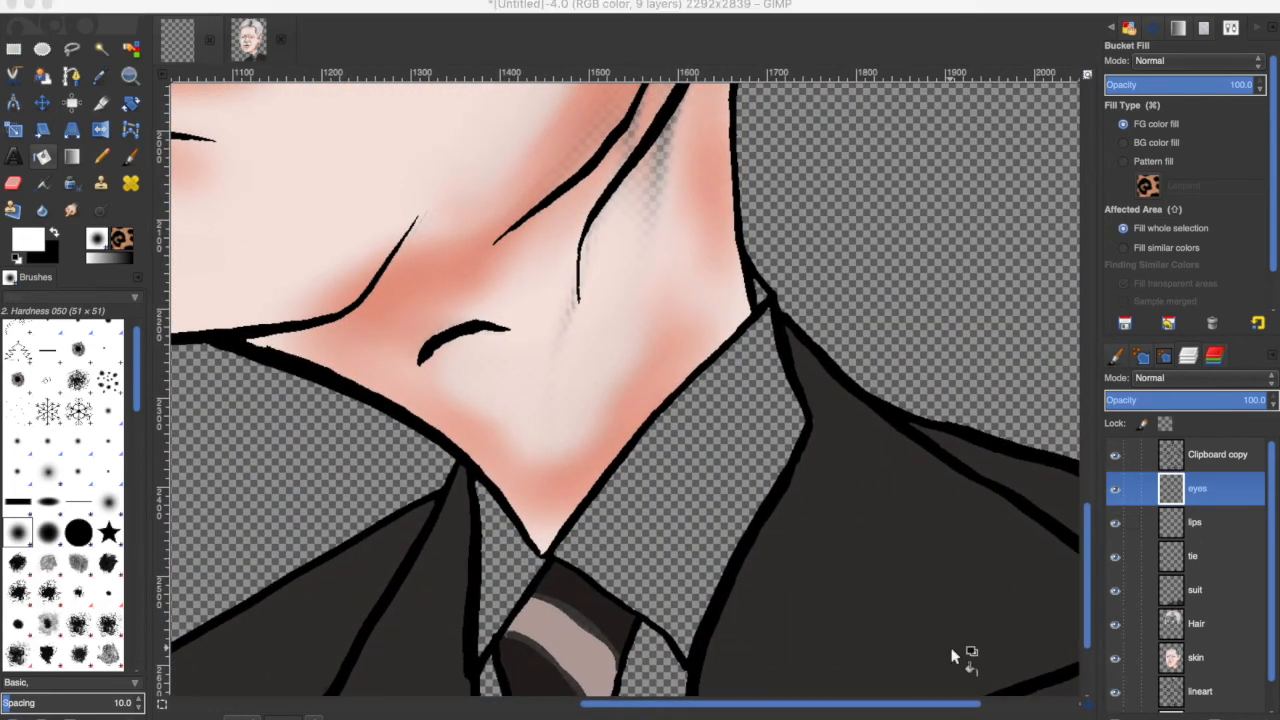
Try bucket-filling the shirt collar with white, then undo the fill.
{"action": "left_click", "coordinate": [811, 434]}
{"action": "left_click_drag", "start_coordinate": [1273, 600], "coordinate": [1270, 656]}
{"action": "left_click", "coordinate": [1209, 662]}
{"action": "left_click", "coordinate": [650, 510]}
{"action": "left_click", "coordinate": [290, 0]}
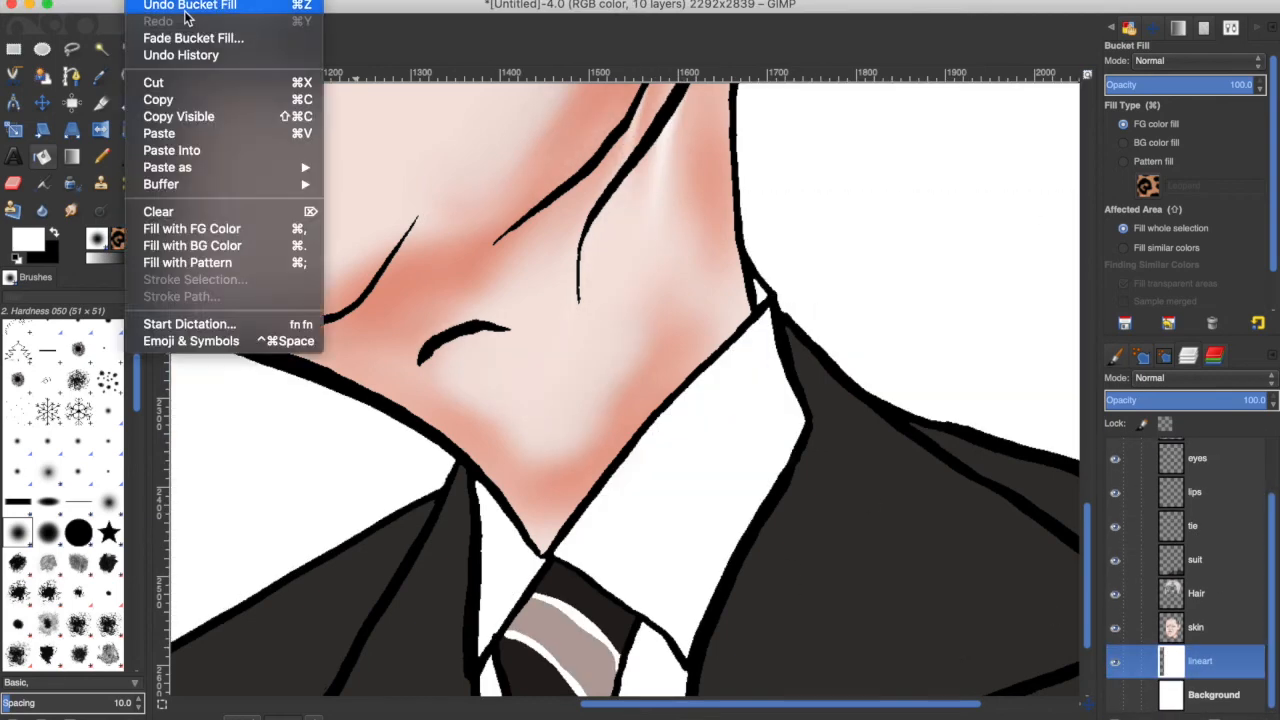
{"action": "left_click", "coordinate": [330, 6]}
Select both sides of the shirt collar from the line art and set the foreground to a pale pink.
{"action": "left_click", "coordinate": [100, 50]}
{"action": "left_click", "coordinate": [723, 453]}
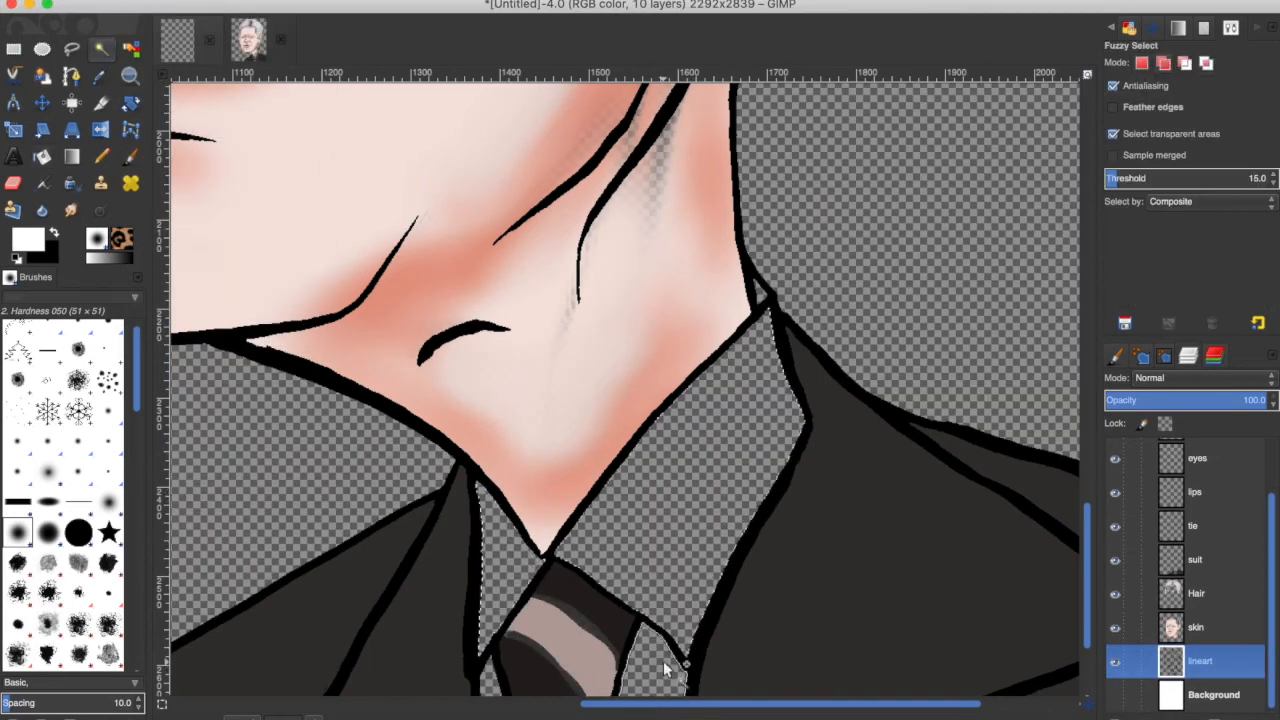
{"action": "scroll", "coordinate": [1090, 527], "scroll_direction": "down", "scroll_amount": 5}
{"action": "left_click", "coordinate": [508, 540], "text": "shift"}
{"action": "left_click", "coordinate": [28, 239]}
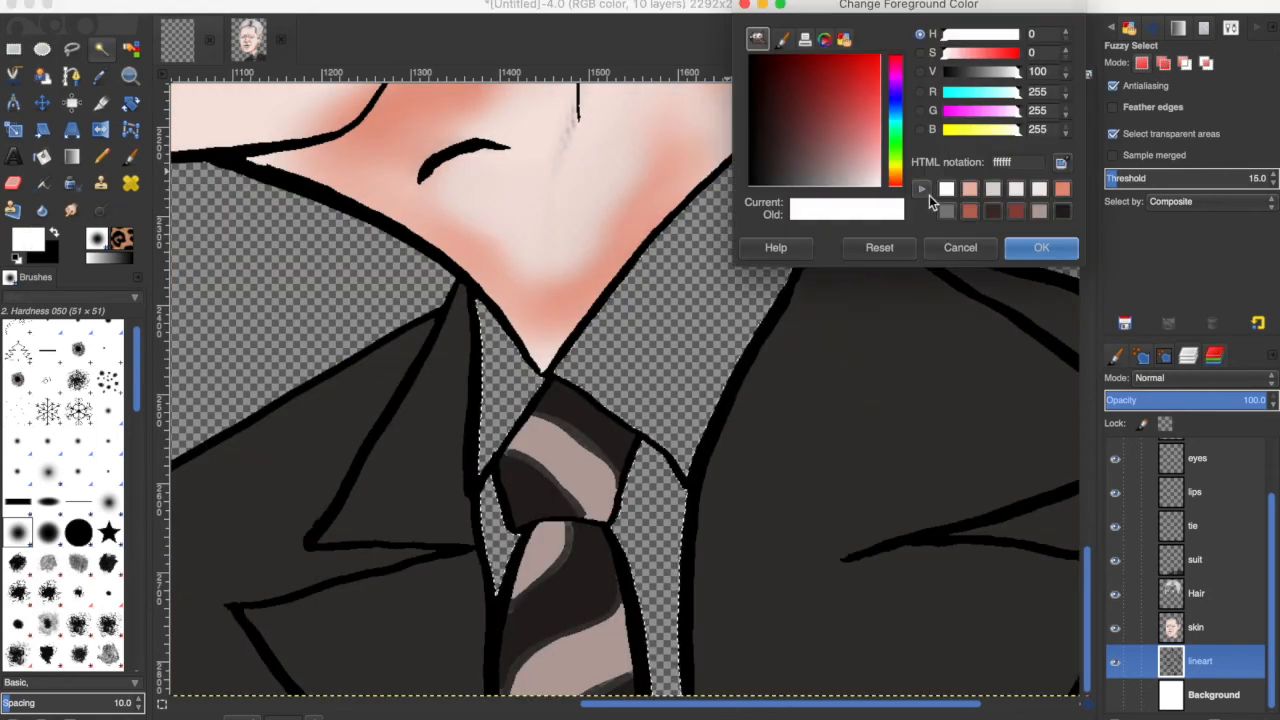
{"action": "left_click", "coordinate": [970, 189]}
{"action": "left_click_drag", "start_coordinate": [864, 154], "coordinate": [875, 180]}
{"action": "left_click", "coordinate": [1041, 248]}
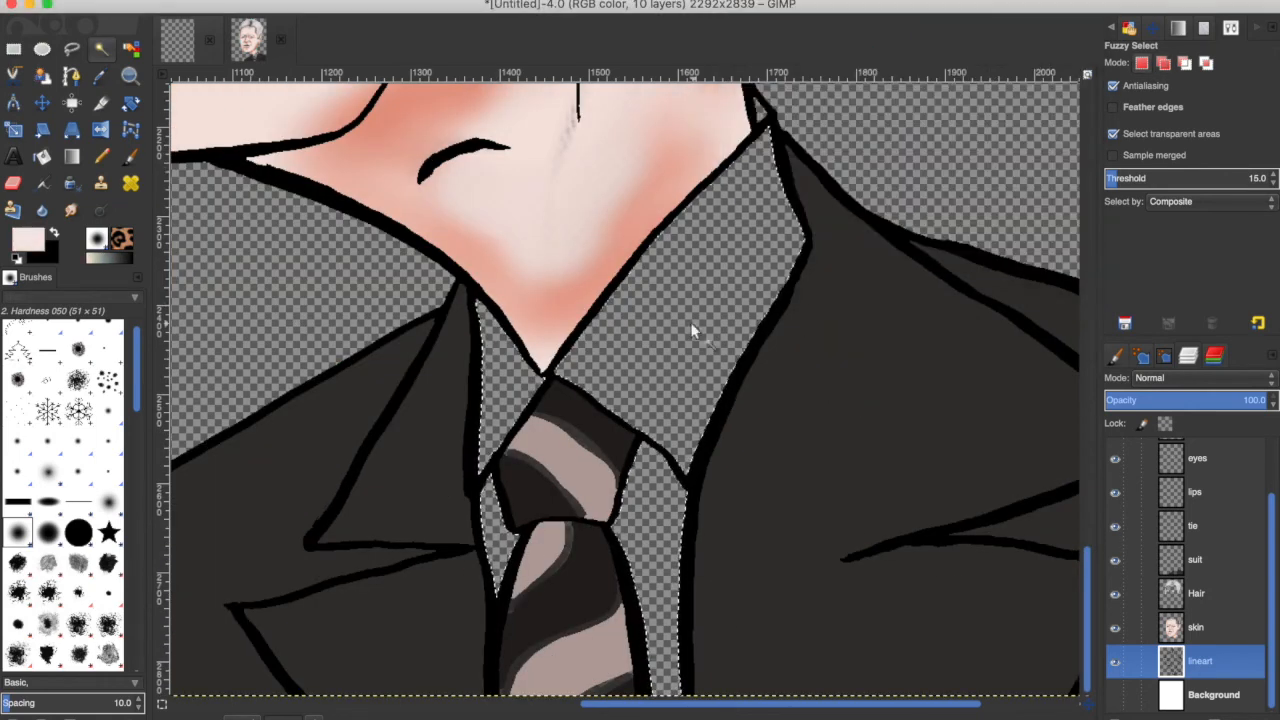
Try bucket-filling the collar selection with pale pink, then undo the fill.
{"action": "left_click", "coordinate": [41, 160]}
{"action": "left_click", "coordinate": [740, 183]}
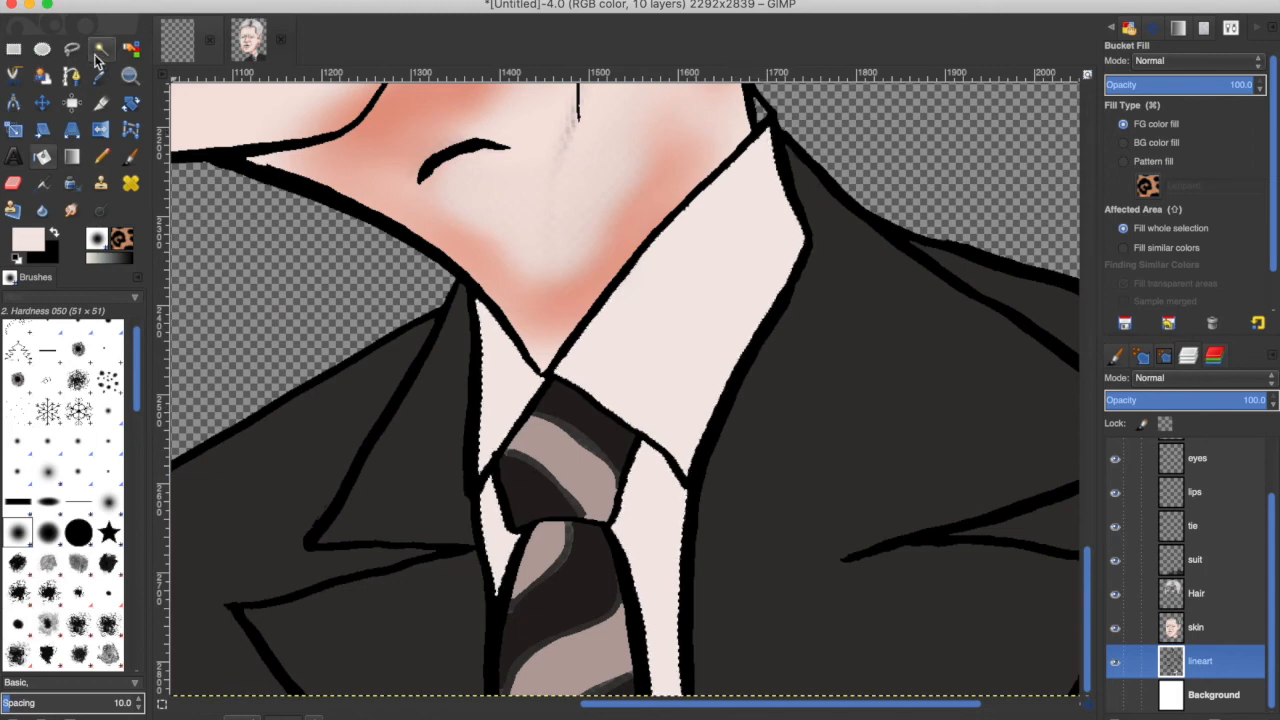
{"action": "left_click", "coordinate": [180, 6]}
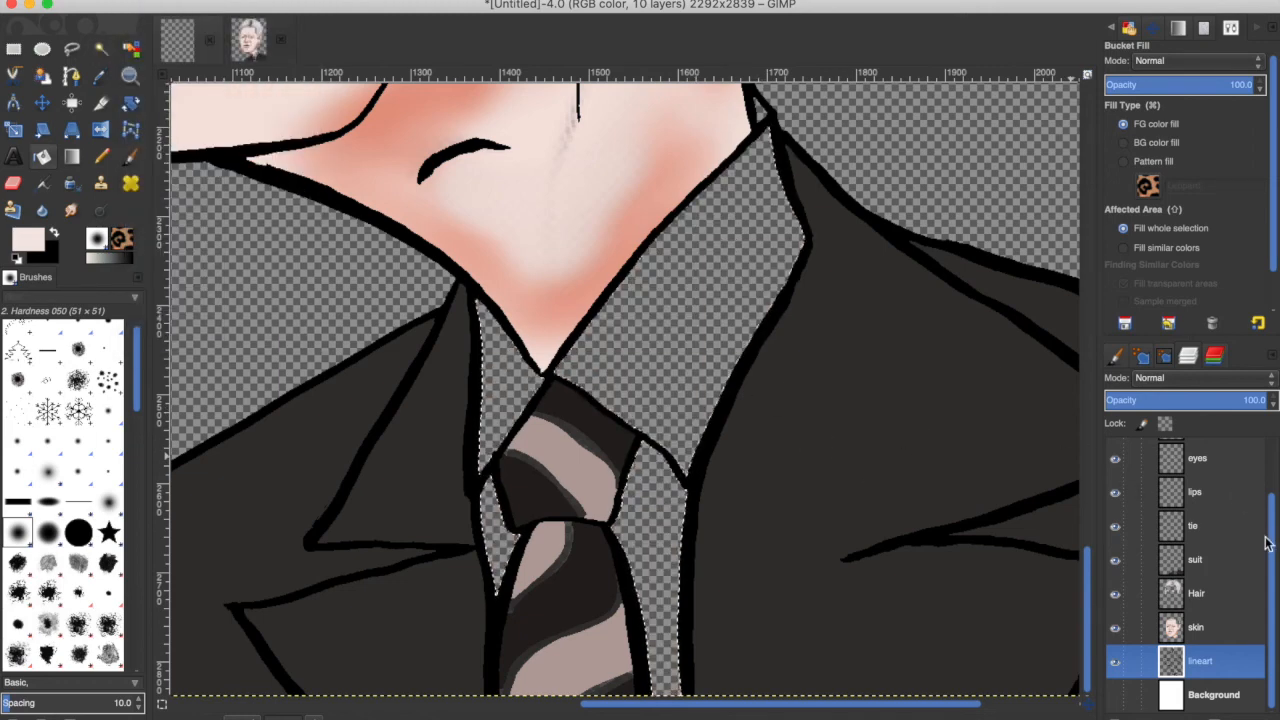
Add a new shirt layer and bucket-fill the collar selection on it with pale pink.
{"action": "scroll", "coordinate": [1268, 492], "scroll_direction": "up", "scroll_amount": 1}
{"action": "left_click_drag", "start_coordinate": [1268, 492], "coordinate": [1268, 456]}
{"action": "left_click", "coordinate": [180, 2]}
{"action": "left_click", "coordinate": [234, 186]}
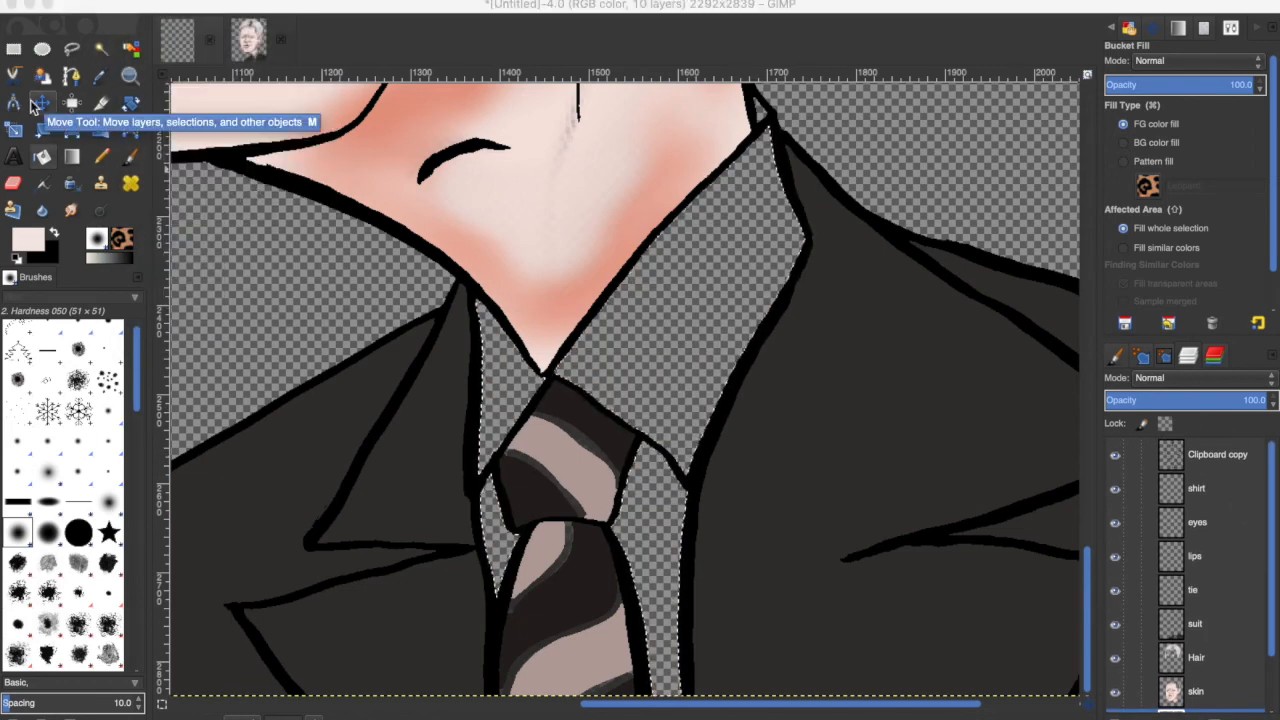
{"action": "key", "text": "Return"}
{"action": "left_click", "coordinate": [1197, 488]}
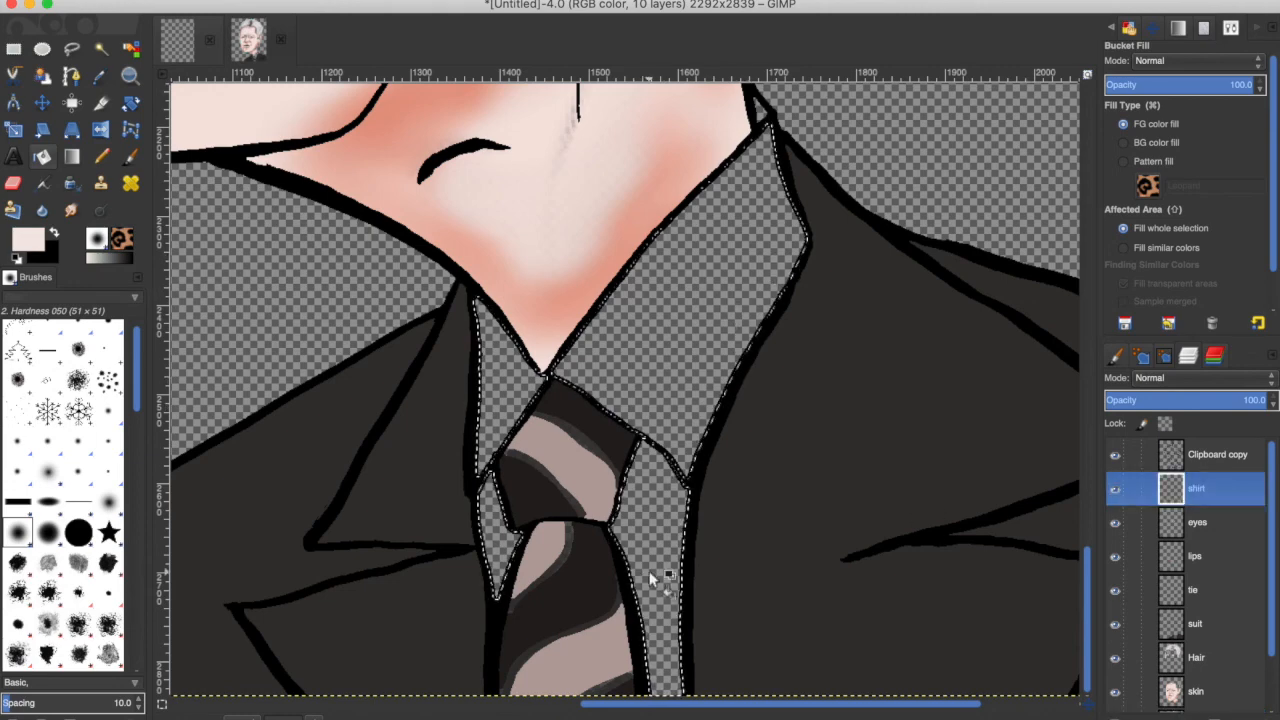
{"action": "left_click", "coordinate": [651, 580]}
Clear the selection and return to the shirt layer.
{"action": "scroll", "coordinate": [1265, 547], "scroll_direction": "down", "scroll_amount": 2}
{"action": "left_click", "coordinate": [1200, 661]}
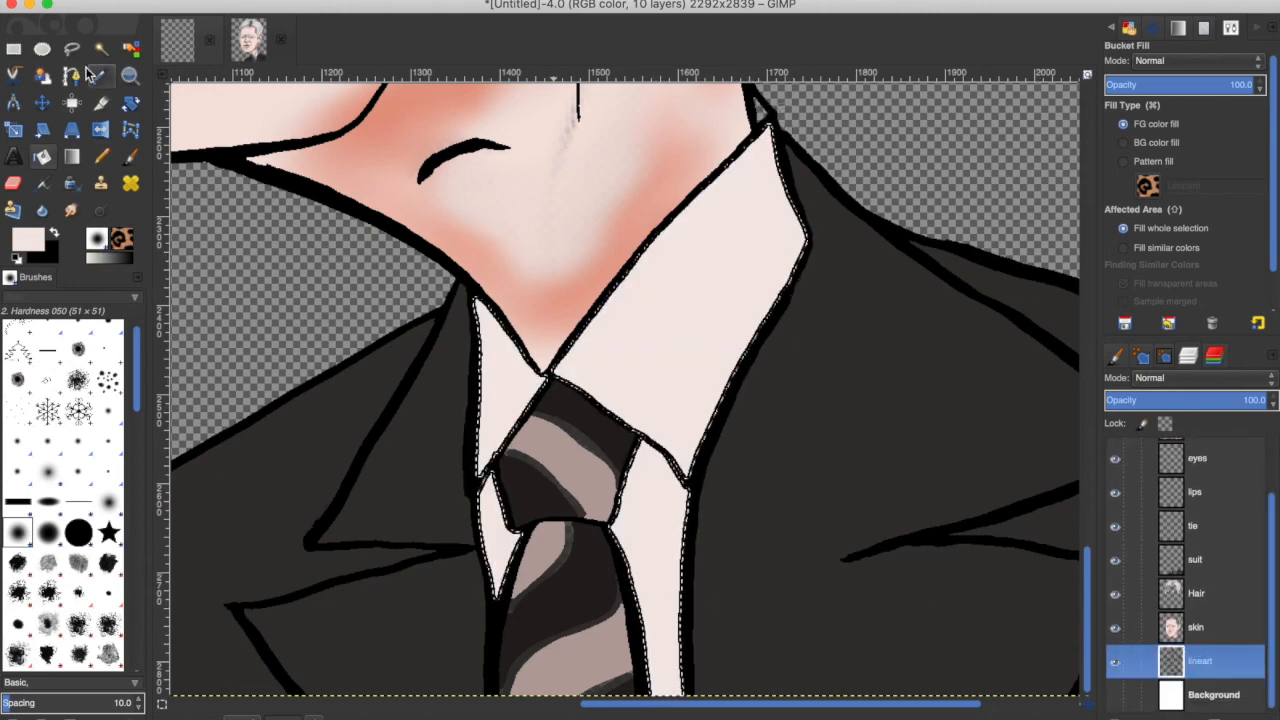
{"action": "key", "text": "u"}
{"action": "key", "text": "ctrl+shift+a"}
{"action": "scroll", "coordinate": [1225, 495], "scroll_direction": "up", "scroll_amount": 2}
{"action": "left_click", "coordinate": [1220, 488]}
{"action": "left_click", "coordinate": [28, 243]}
{"action": "left_click", "coordinate": [958, 249]}
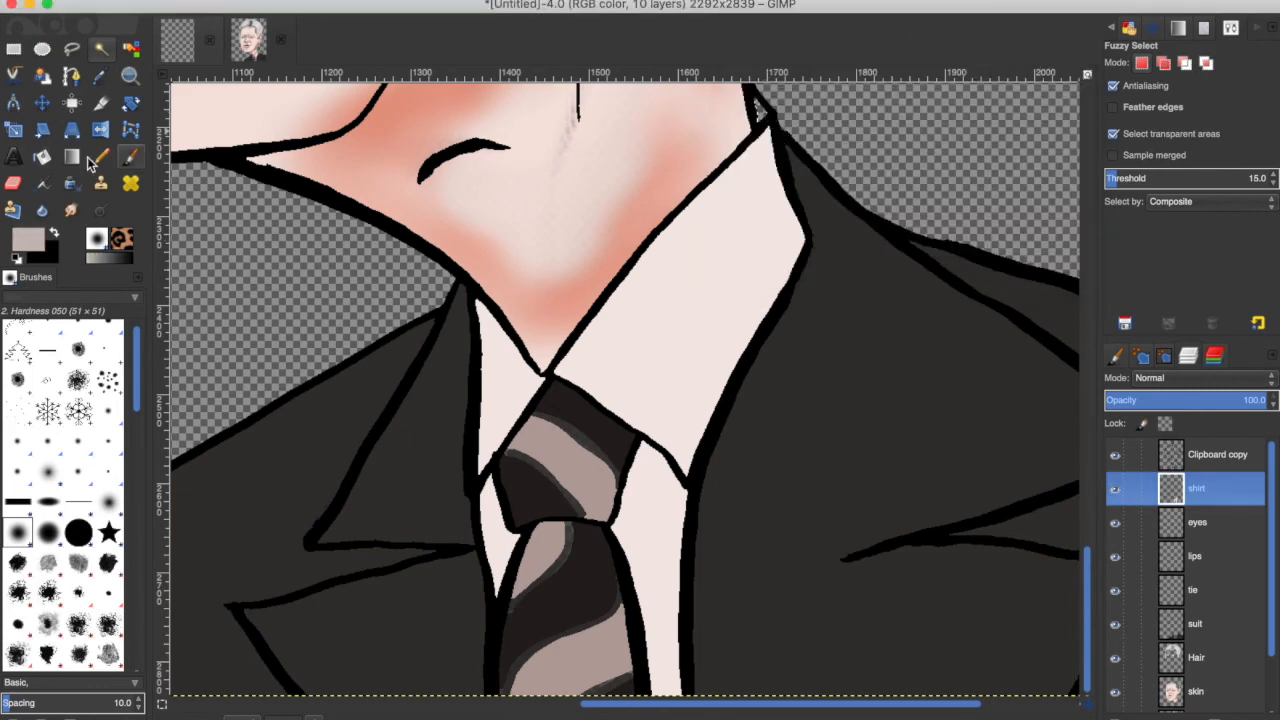
Zoom out to show the whole caricature and add a new layer named teeth.
{"action": "key", "text": "shift+b"}
{"action": "left_click", "coordinate": [204, 4]}
{"action": "left_click", "coordinate": [190, 180]}
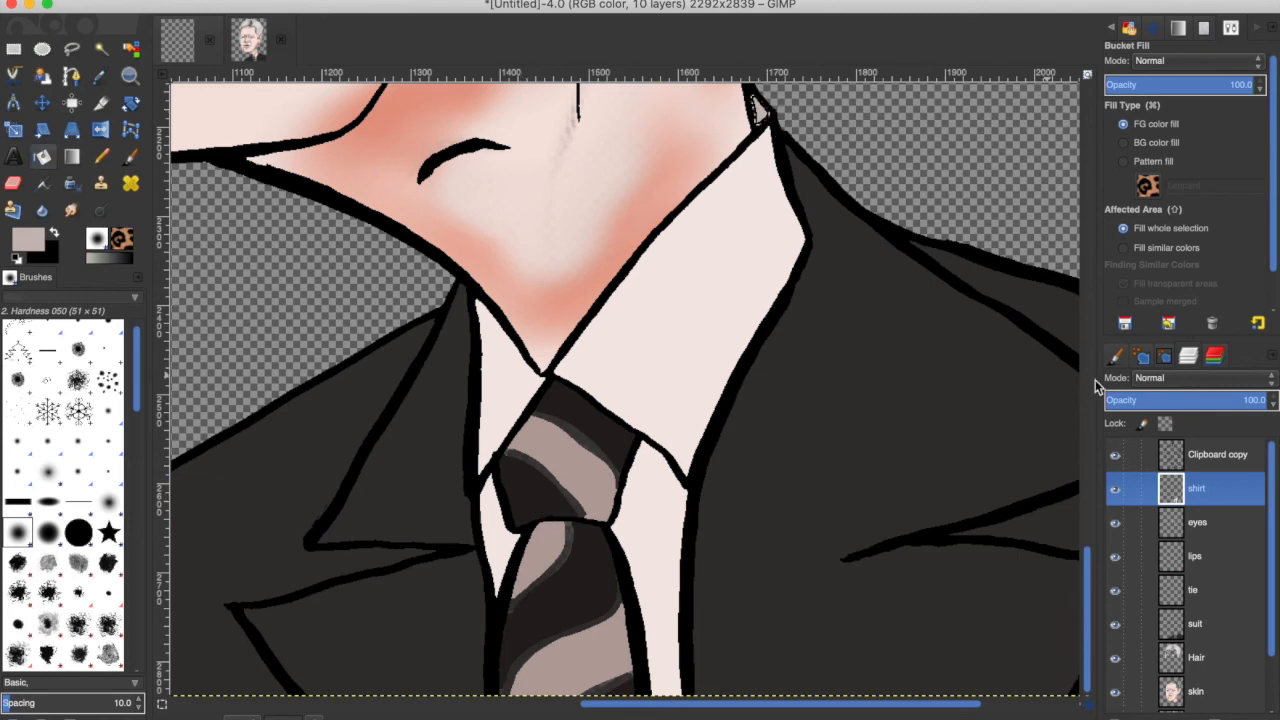
{"action": "left_click", "coordinate": [204, 4]}
{"action": "left_click", "coordinate": [215, 24]}
{"action": "left_click", "coordinate": [313, 716]}
{"action": "left_click", "coordinate": [300, 668]}
{"action": "left_click_drag", "start_coordinate": [1086, 414], "coordinate": [1080, 262]}
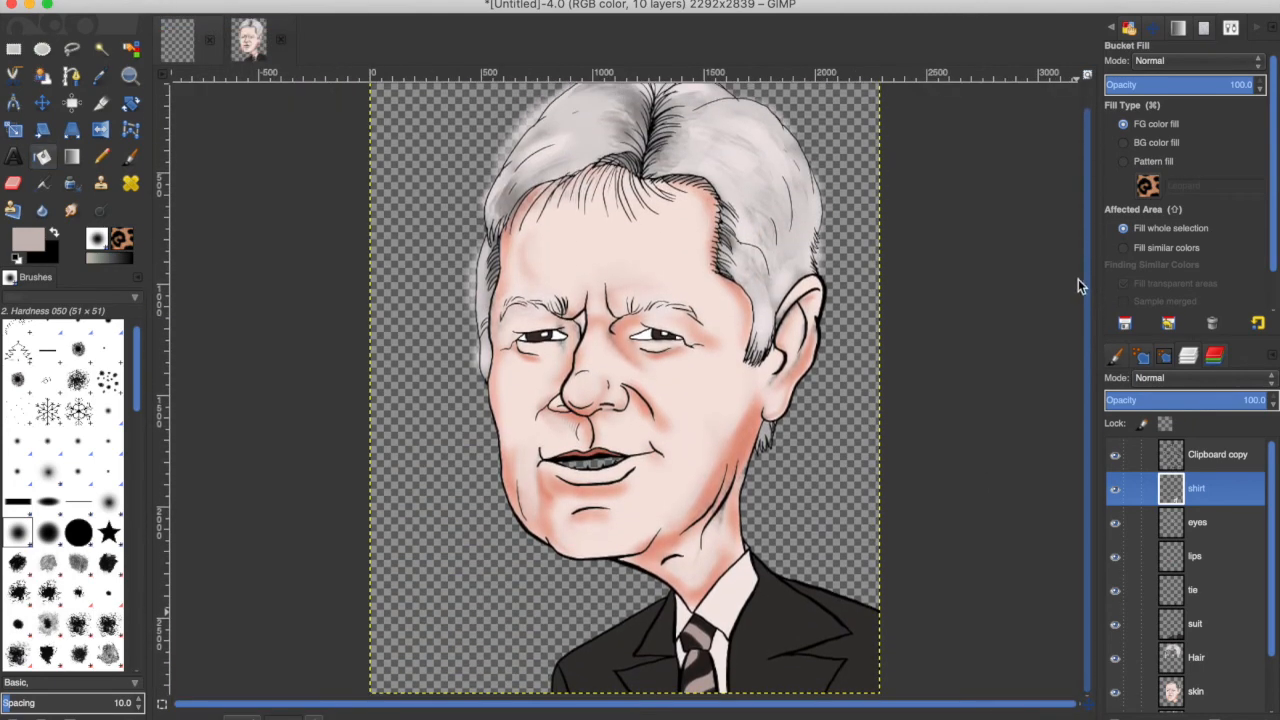
{"action": "scroll", "coordinate": [1240, 540], "scroll_direction": "down", "scroll_amount": 1}
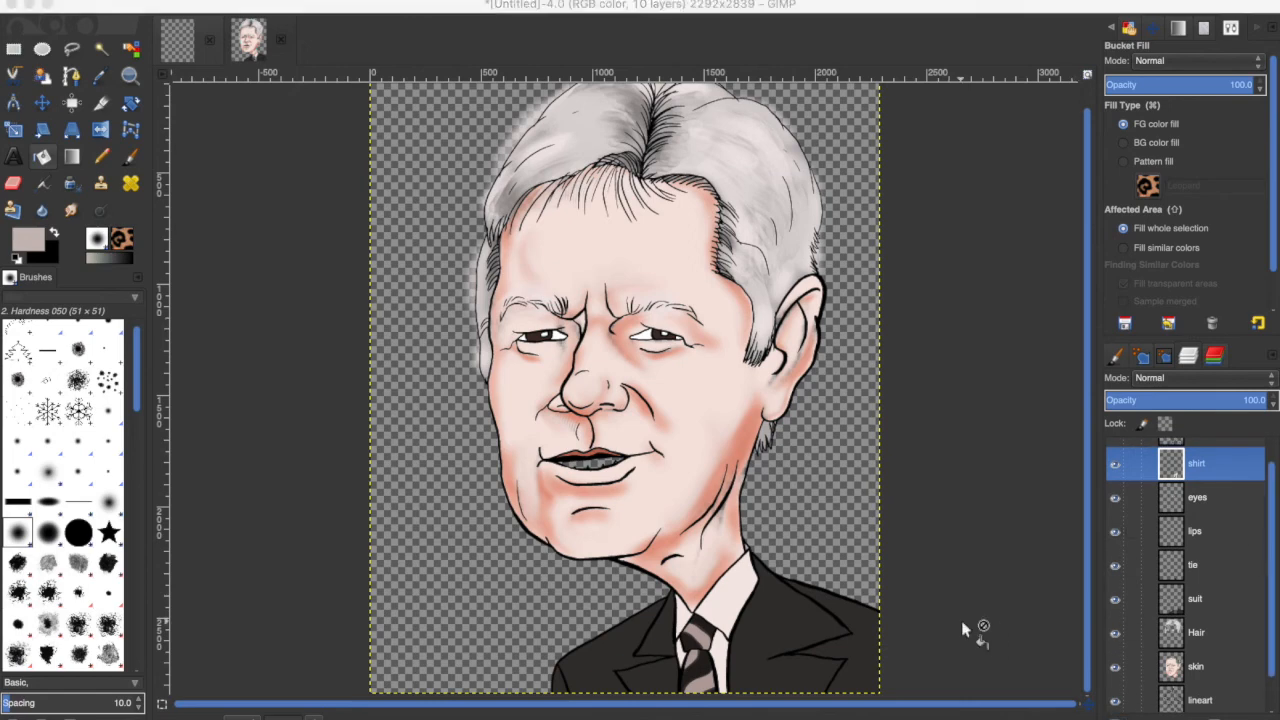
{"action": "left_click", "coordinate": [626, 503]}
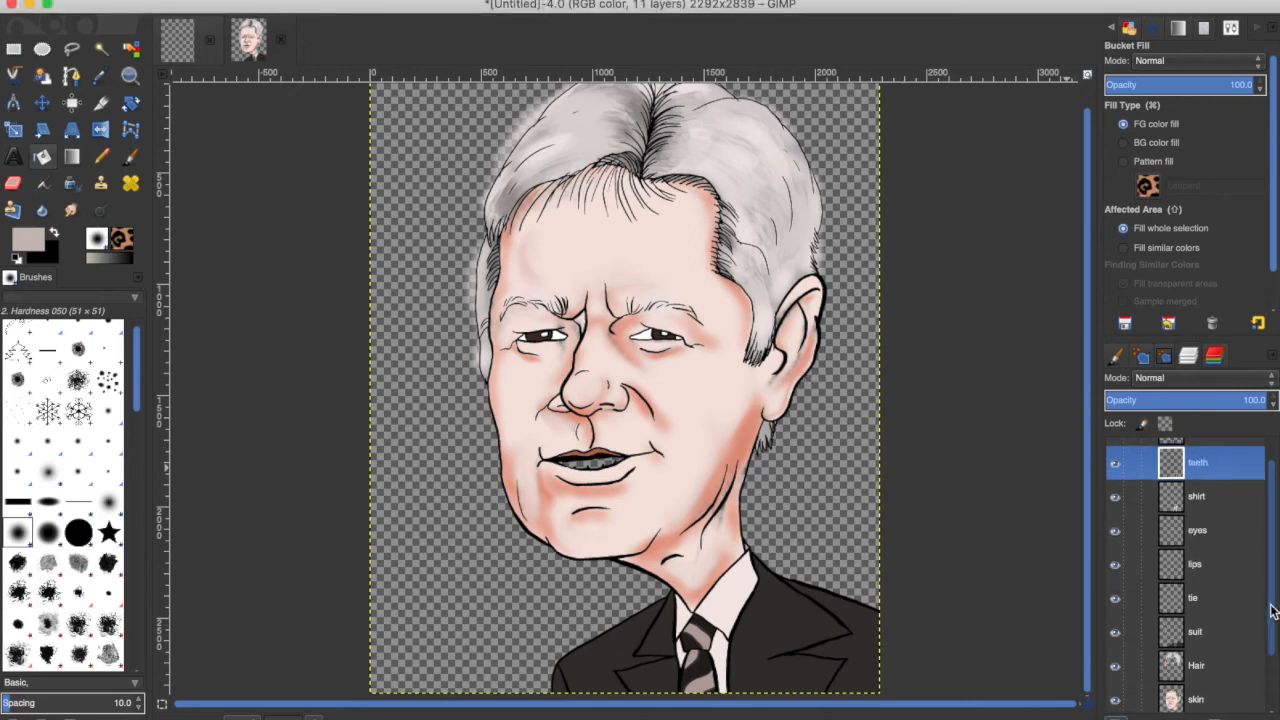
Show the background layer and switch to the lineart layer with Fuzzy Select.
{"action": "left_click_drag", "start_coordinate": [1272, 612], "coordinate": [1270, 672]}
{"action": "left_click", "coordinate": [1115, 695]}
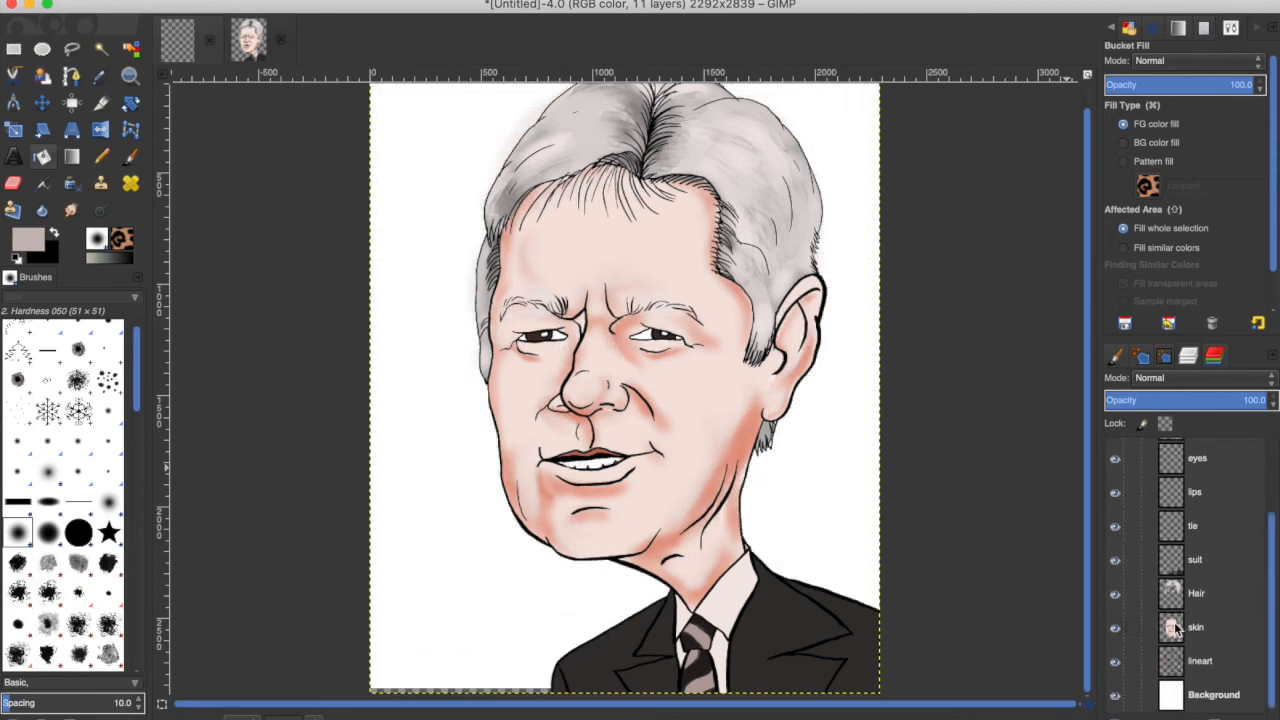
{"action": "left_click", "coordinate": [1200, 661]}
{"action": "key", "text": "u"}
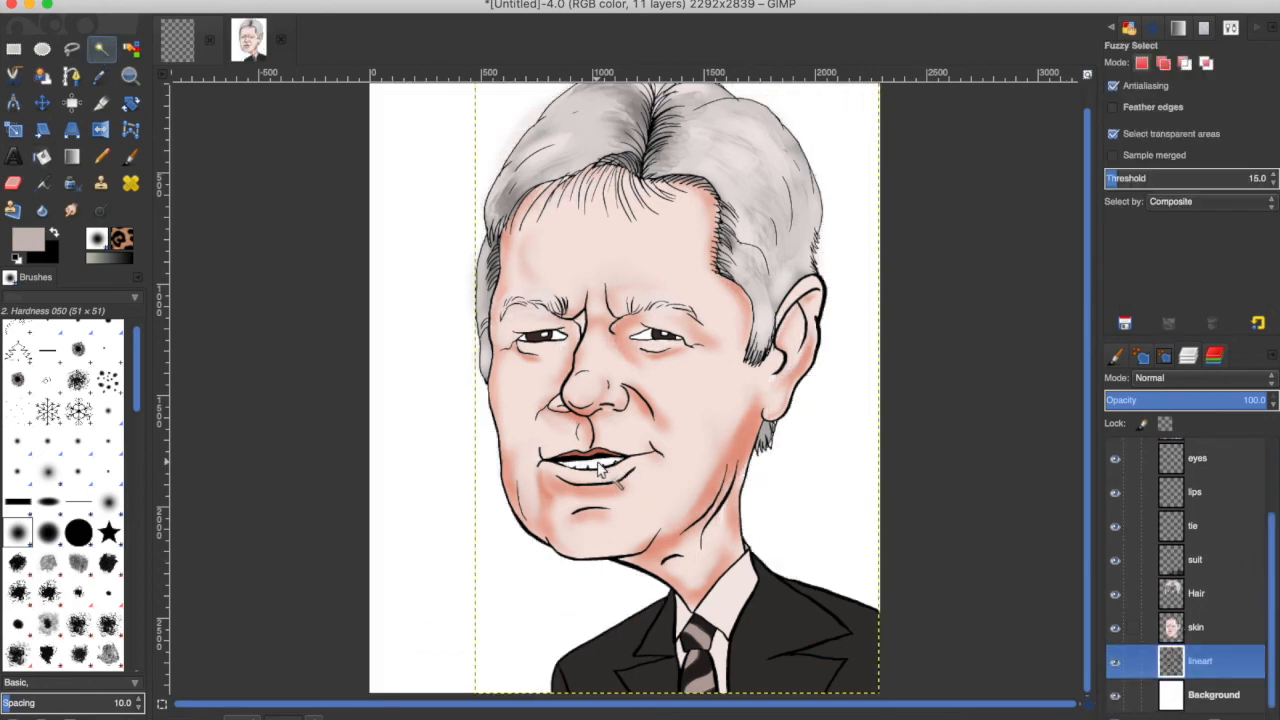
{"action": "left_click", "coordinate": [174, 1]}
{"action": "left_click", "coordinate": [192, 176]}
{"action": "key", "text": "Return"}
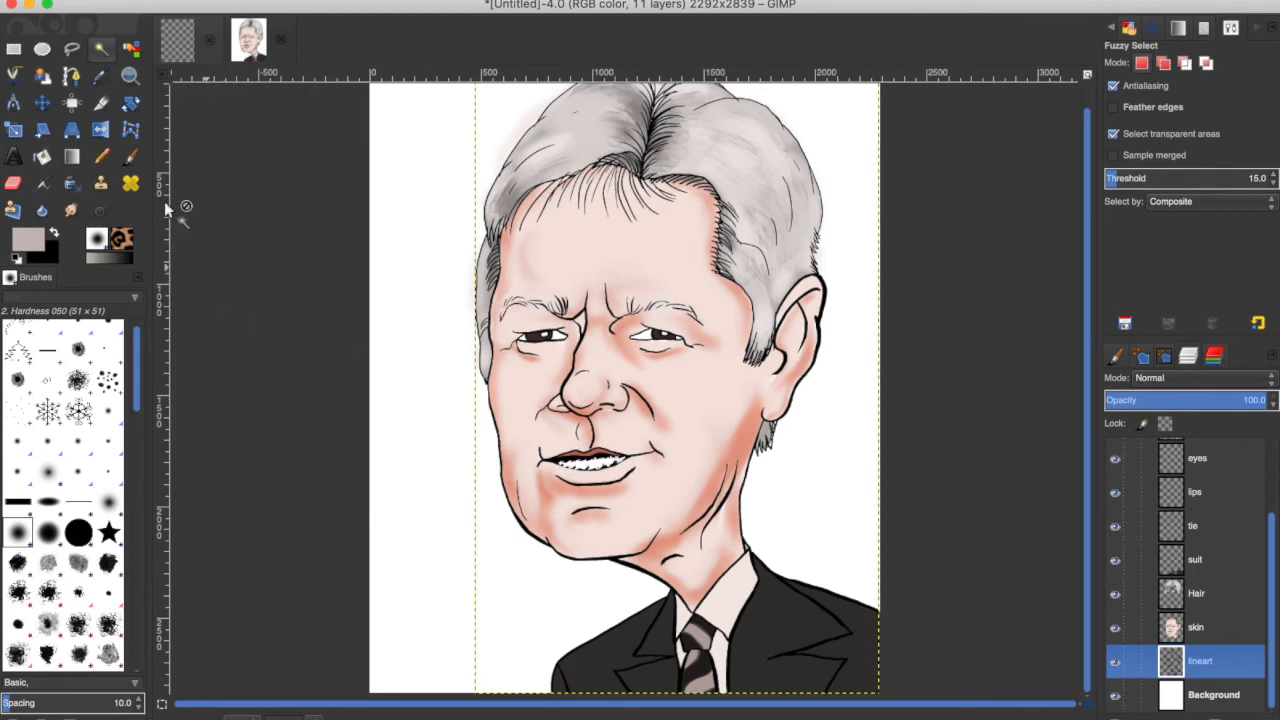
Set the foreground colour to f3ebe9 and bucket-fill the teeth on the teeth layer.
{"action": "left_click", "coordinate": [42, 157]}
{"action": "left_click", "coordinate": [28, 239]}
{"action": "left_click", "coordinate": [993, 189]}
{"action": "left_click", "coordinate": [947, 212]}
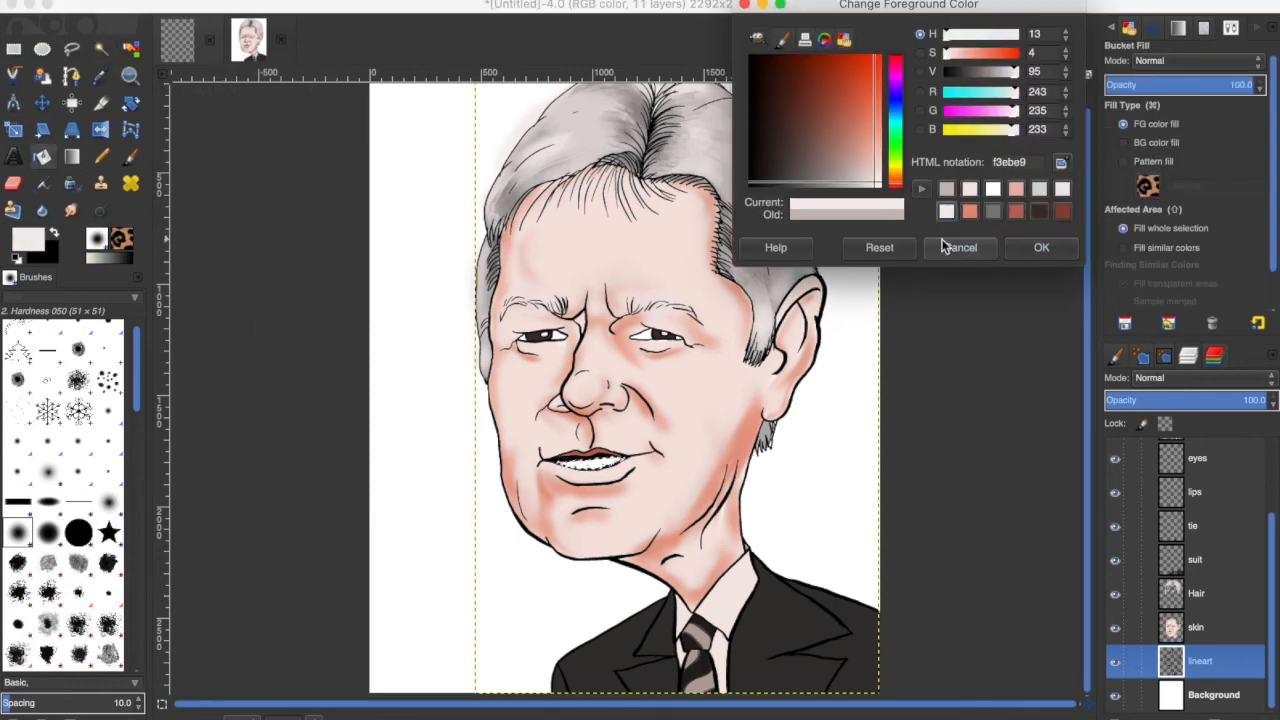
{"action": "left_click", "coordinate": [1041, 248]}
{"action": "left_click_drag", "start_coordinate": [1271, 522], "coordinate": [1271, 445]}
{"action": "left_click", "coordinate": [1200, 488]}
{"action": "left_click", "coordinate": [598, 464]}
Deselect, set the foreground to white and bucket-fill the teeth again.
{"action": "key", "text": "ctrl+shift+a"}
{"action": "left_click", "coordinate": [22, 240]}
{"action": "left_click", "coordinate": [946, 193]}
{"action": "left_click", "coordinate": [876, 186]}
{"action": "left_click", "coordinate": [1041, 248]}
{"action": "left_click", "coordinate": [596, 462]}
Hide the background and erase stray grey shading at the top left of the head on the Hair layer.
{"action": "left_click", "coordinate": [154, 1]}
{"action": "left_click", "coordinate": [187, 3]}
{"action": "left_click", "coordinate": [187, 2]}
{"action": "left_click", "coordinate": [192, 21]}
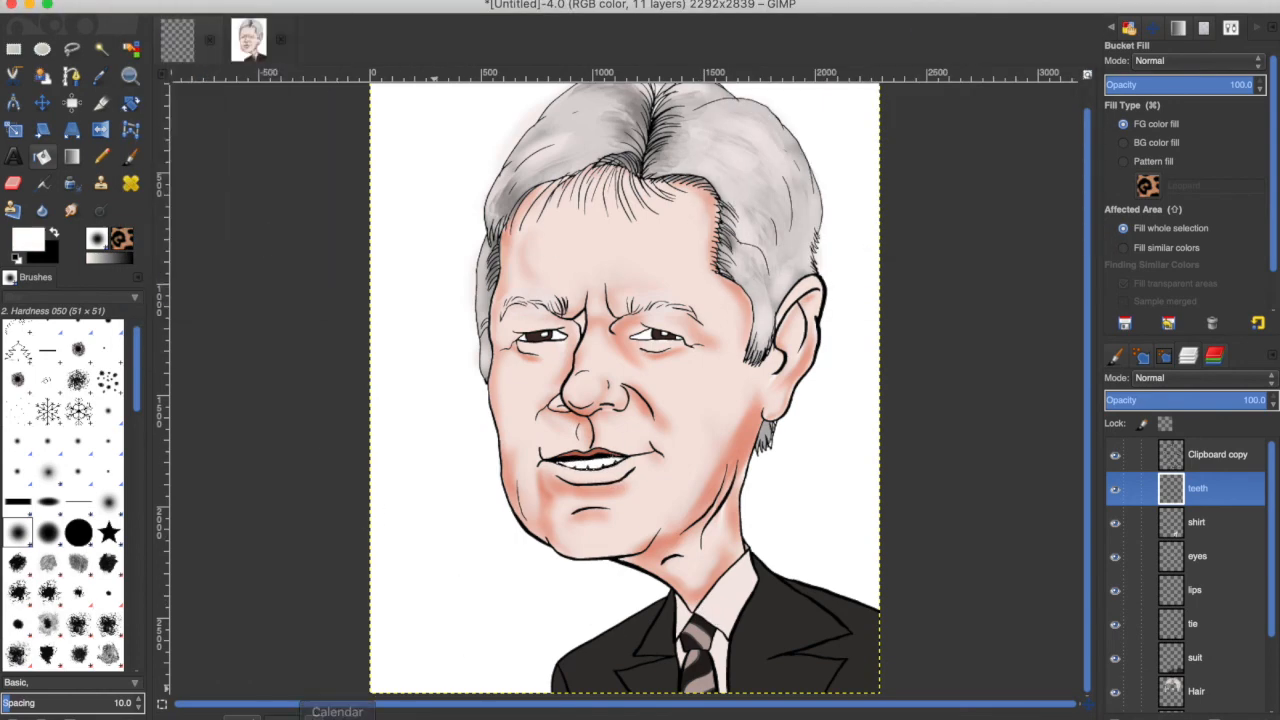
{"action": "left_click_drag", "start_coordinate": [1088, 122], "coordinate": [1086, 101]}
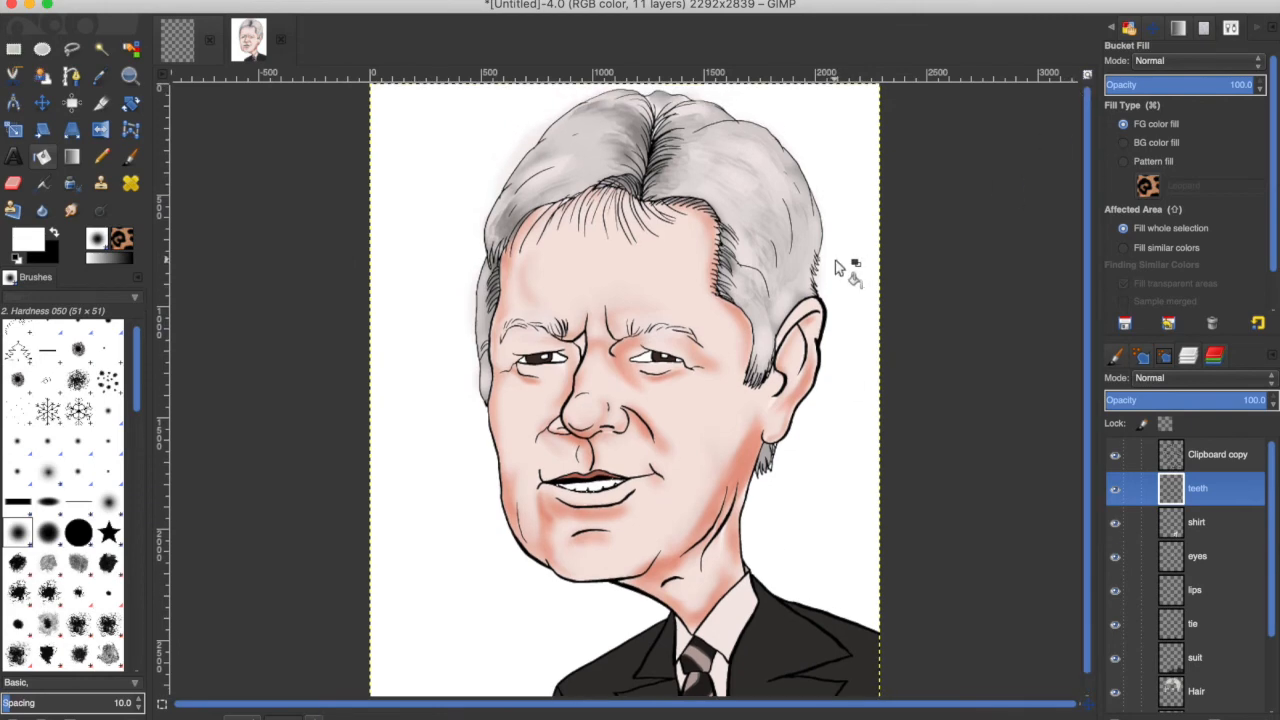
{"action": "scroll", "coordinate": [1222, 463], "scroll_direction": "down", "scroll_amount": 3}
{"action": "left_click", "coordinate": [1115, 694]}
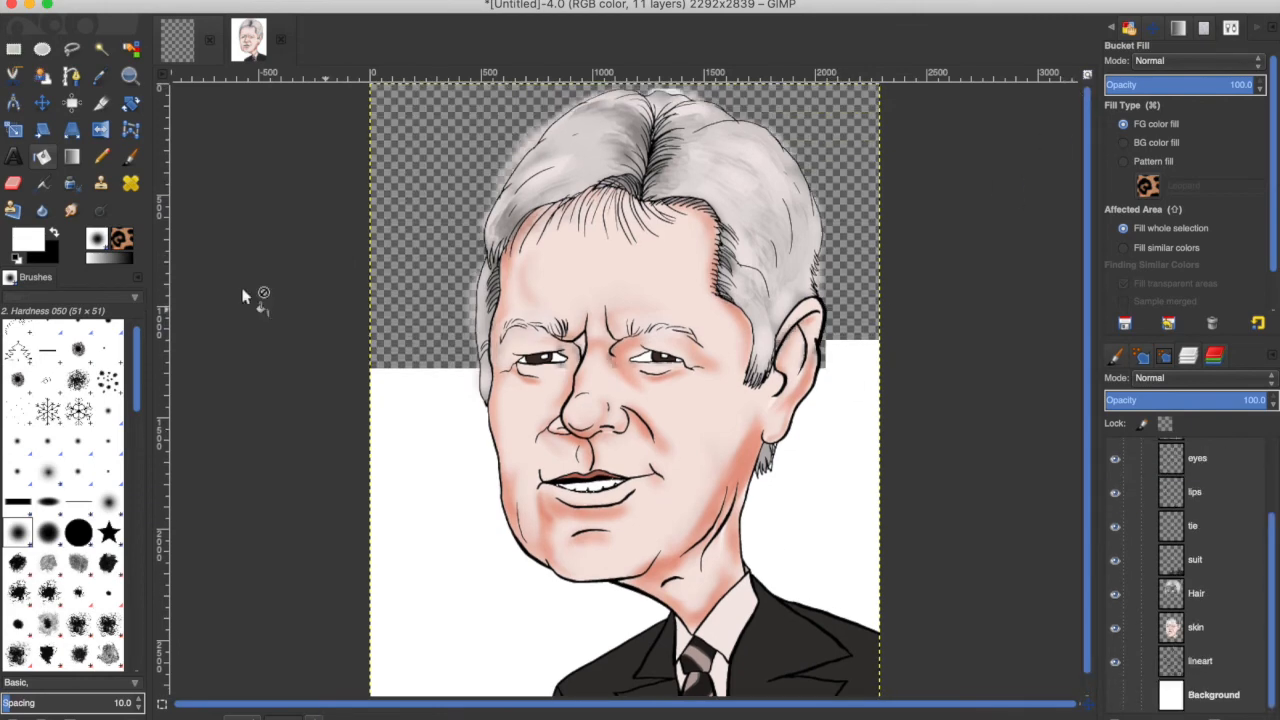
{"action": "left_click", "coordinate": [12, 184]}
{"action": "left_click", "coordinate": [1197, 594]}
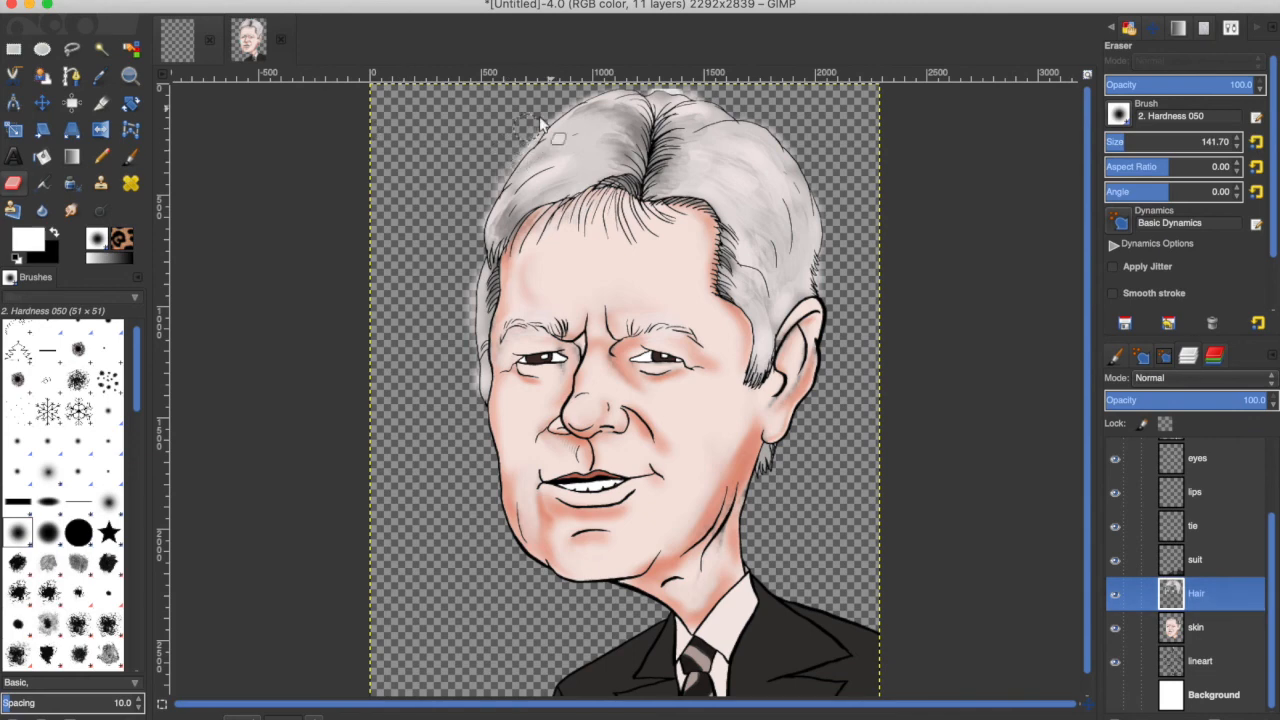
{"action": "left_click_drag", "start_coordinate": [469, 230], "coordinate": [471, 314]}
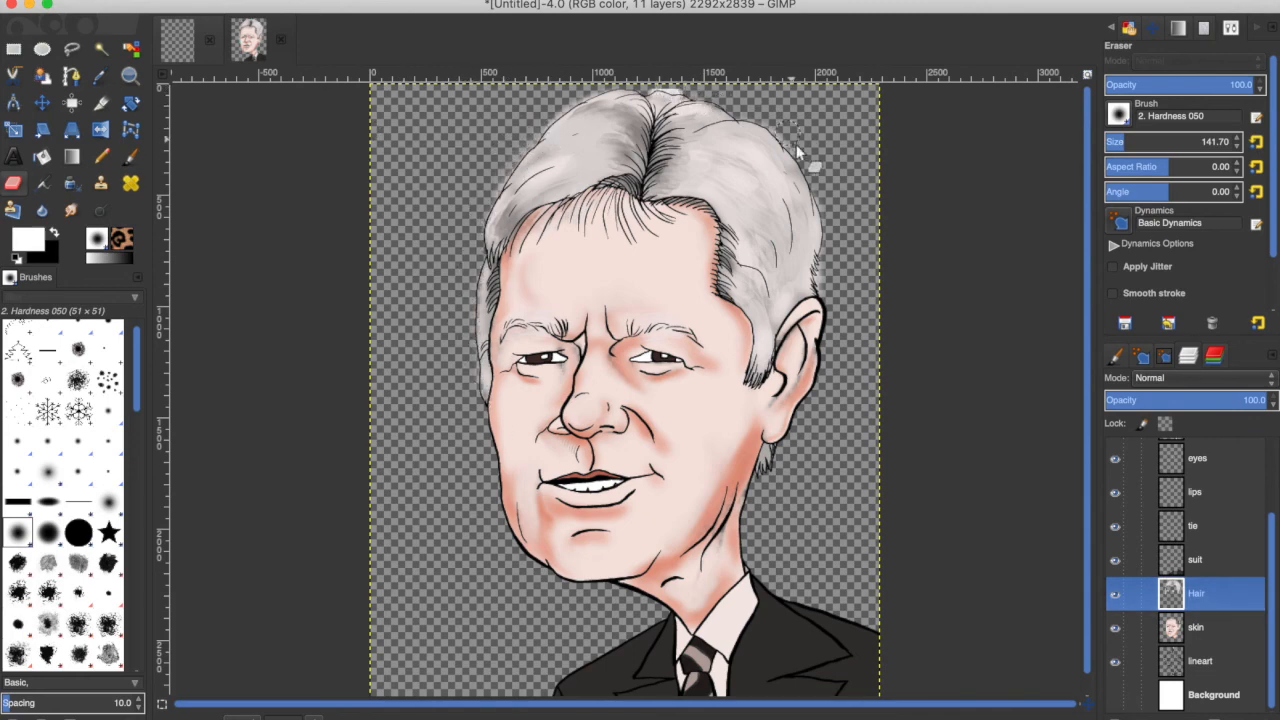
Switch to the skin layer with the Airbrush and set the foreground to a pink swatch.
{"action": "left_click", "coordinate": [1196, 628]}
{"action": "left_click", "coordinate": [43, 188]}
{"action": "left_click", "coordinate": [28, 240]}
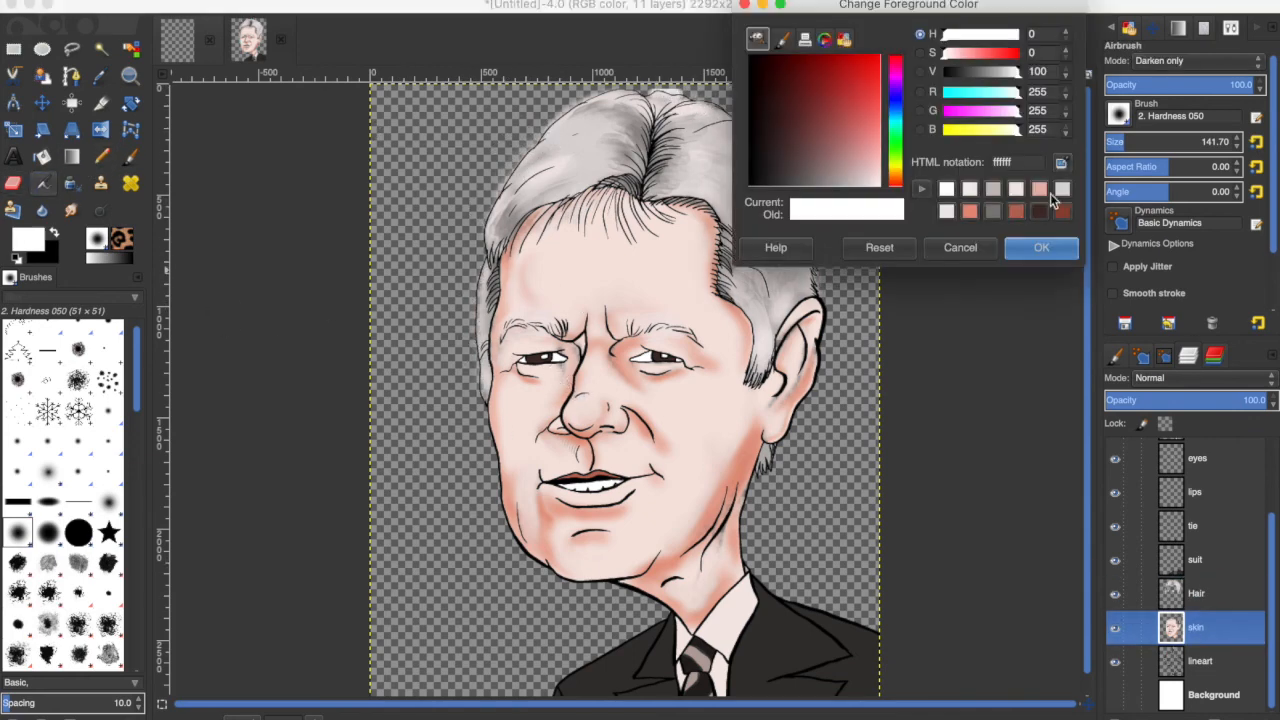
{"action": "left_click", "coordinate": [1044, 209]}
{"action": "left_click", "coordinate": [1042, 248]}
Show the background, zoom to fit the image and add a new layer named fonts.
{"action": "left_click", "coordinate": [1213, 694]}
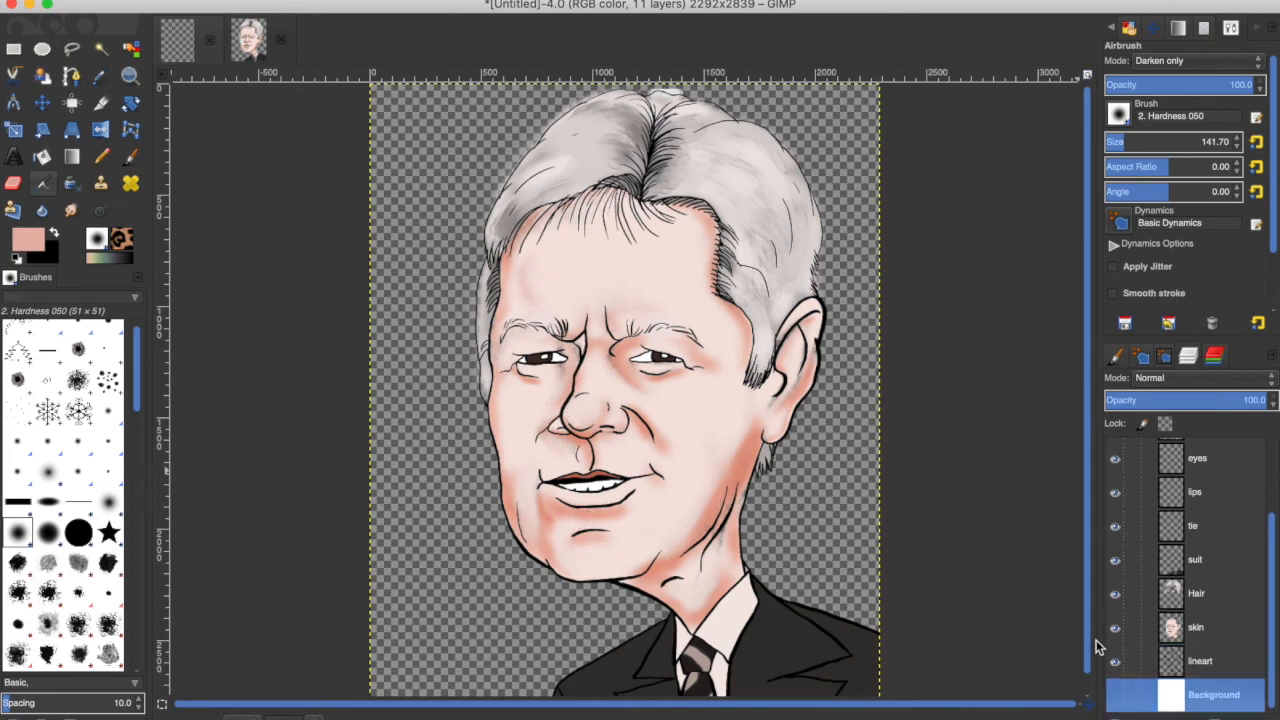
{"action": "left_click", "coordinate": [1115, 694]}
{"action": "left_click", "coordinate": [300, 703]}
{"action": "left_click", "coordinate": [304, 685]}
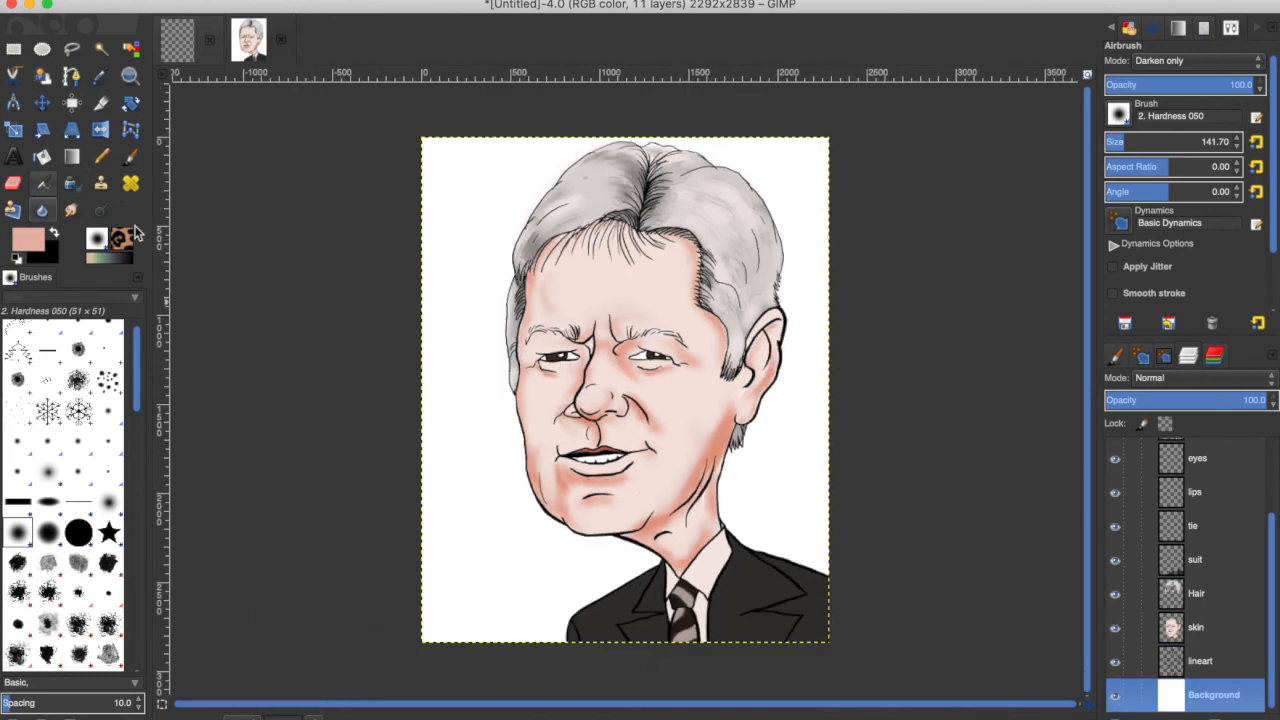
{"action": "mouse_move", "coordinate": [1272, 532]}
{"action": "left_mouse_down"}
{"action": "mouse_move", "coordinate": [1272, 468]}
{"action": "mouse_move", "coordinate": [1272, 556]}
{"action": "left_mouse_up"}
{"action": "left_click", "coordinate": [1165, 717], "text": "shift"}
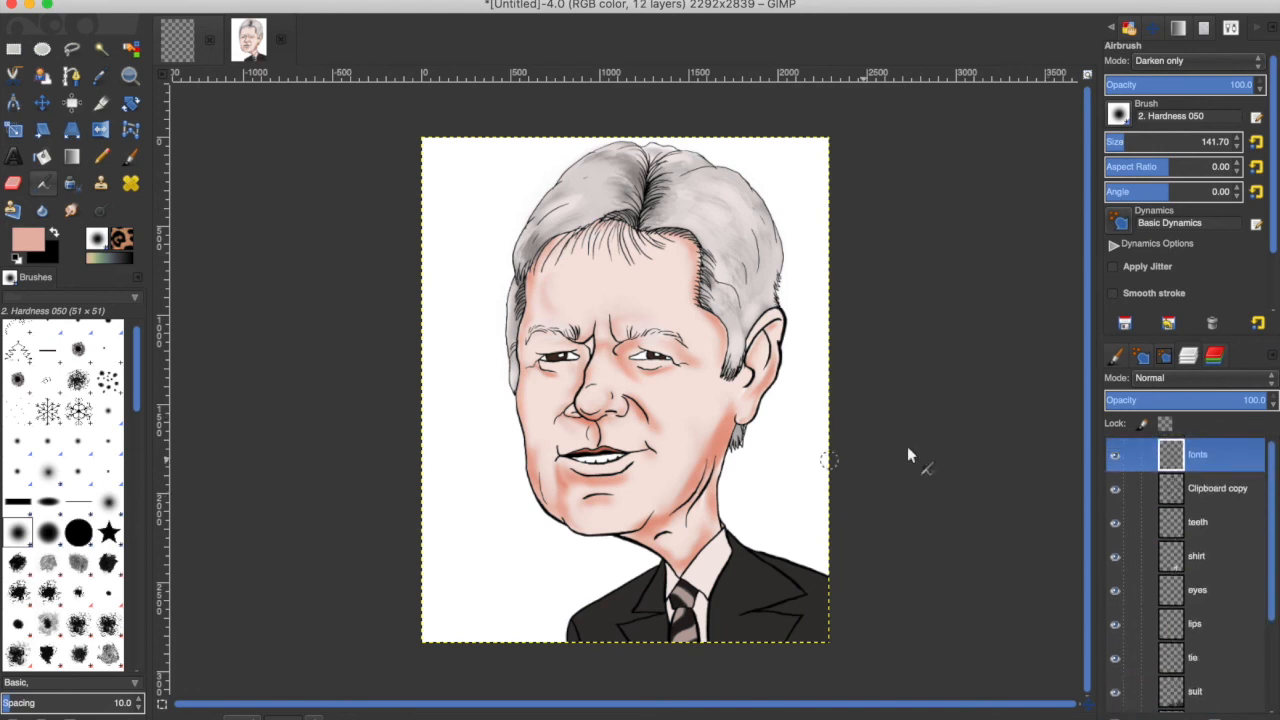
Reset the colours and type Alexu with the Text tool near the portrait's lower left corner.
{"action": "key", "text": "t"}
{"action": "key", "text": "d"}
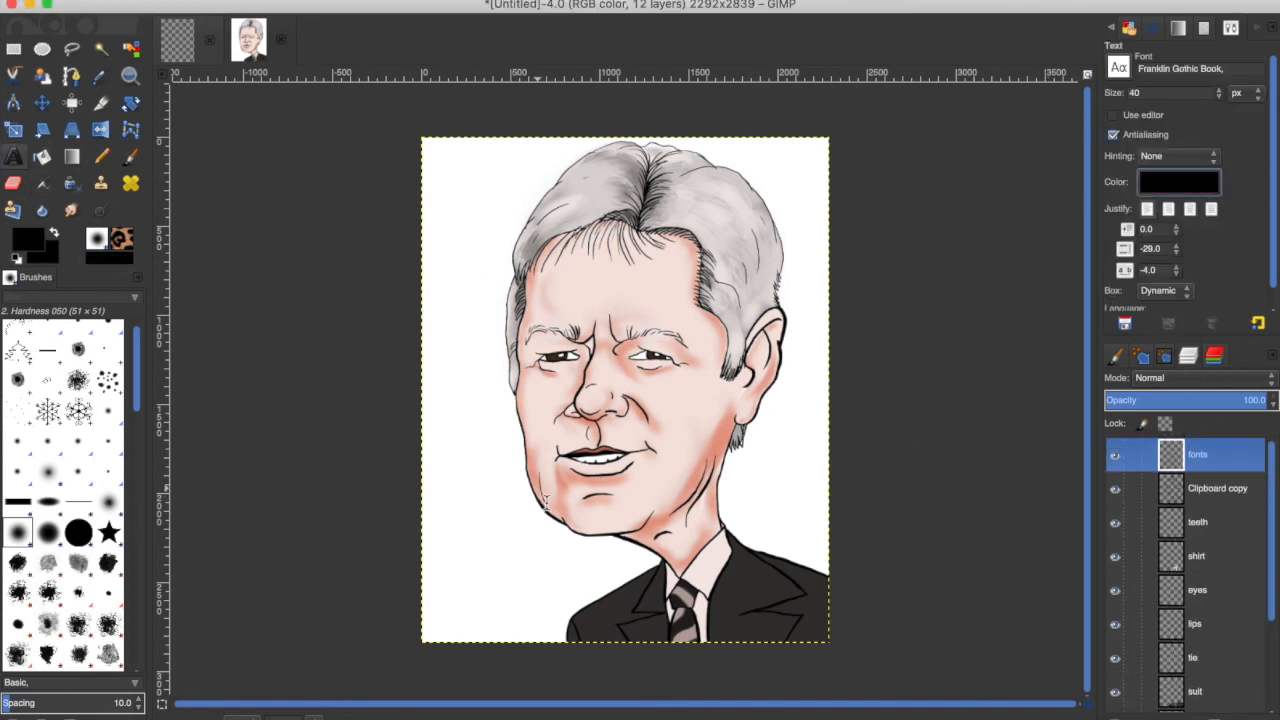
{"action": "left_click", "coordinate": [443, 533]}
{"action": "type", "text": "Alexu"}
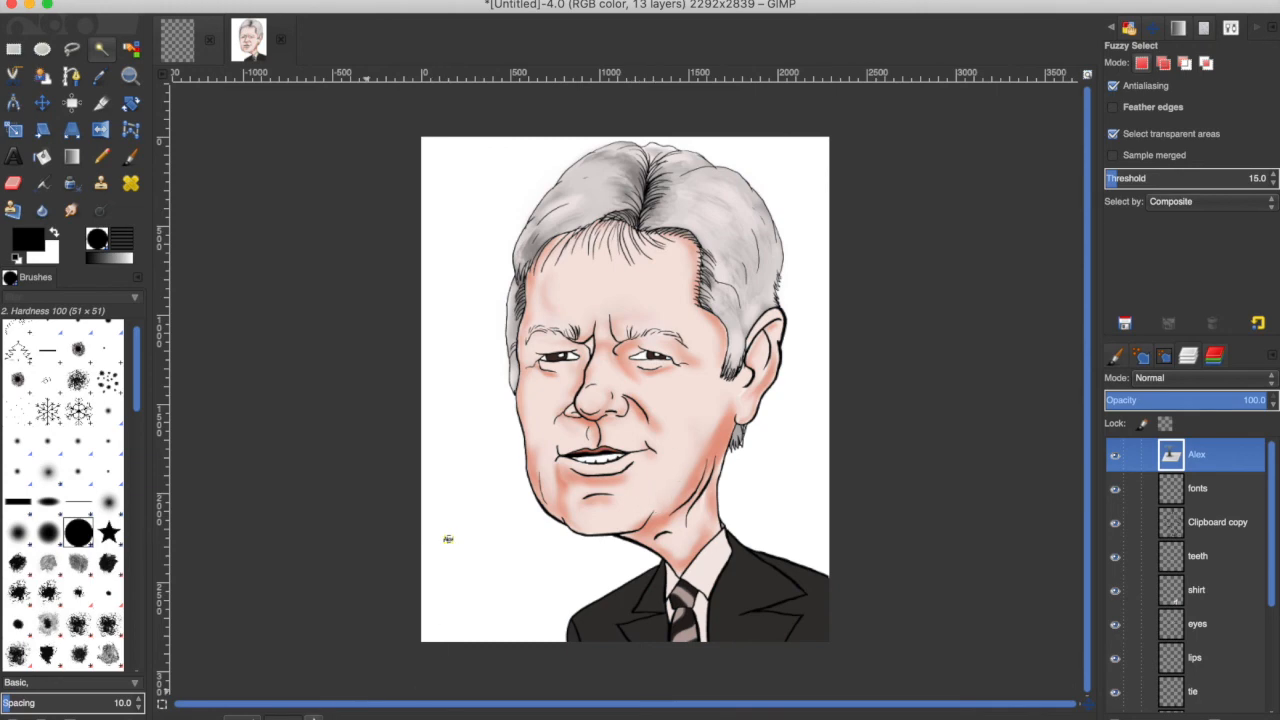
Zoom in and delete the Alex text layer.
{"action": "left_click", "coordinate": [314, 717]}
{"action": "left_click", "coordinate": [319, 652]}
{"action": "left_click_drag", "start_coordinate": [1087, 524], "coordinate": [1087, 655]}
{"action": "left_click_drag", "start_coordinate": [488, 704], "coordinate": [415, 704]}
{"action": "right_click", "coordinate": [1197, 455]}
{"action": "left_click", "coordinate": [239, 492]}
{"action": "key", "text": "Delete"}
Set the Text tool size to 150 px and pick a font from the font list.
{"action": "left_click", "coordinate": [178, 2]}
{"action": "left_click", "coordinate": [197, 23]}
{"action": "left_click", "coordinate": [14, 156]}
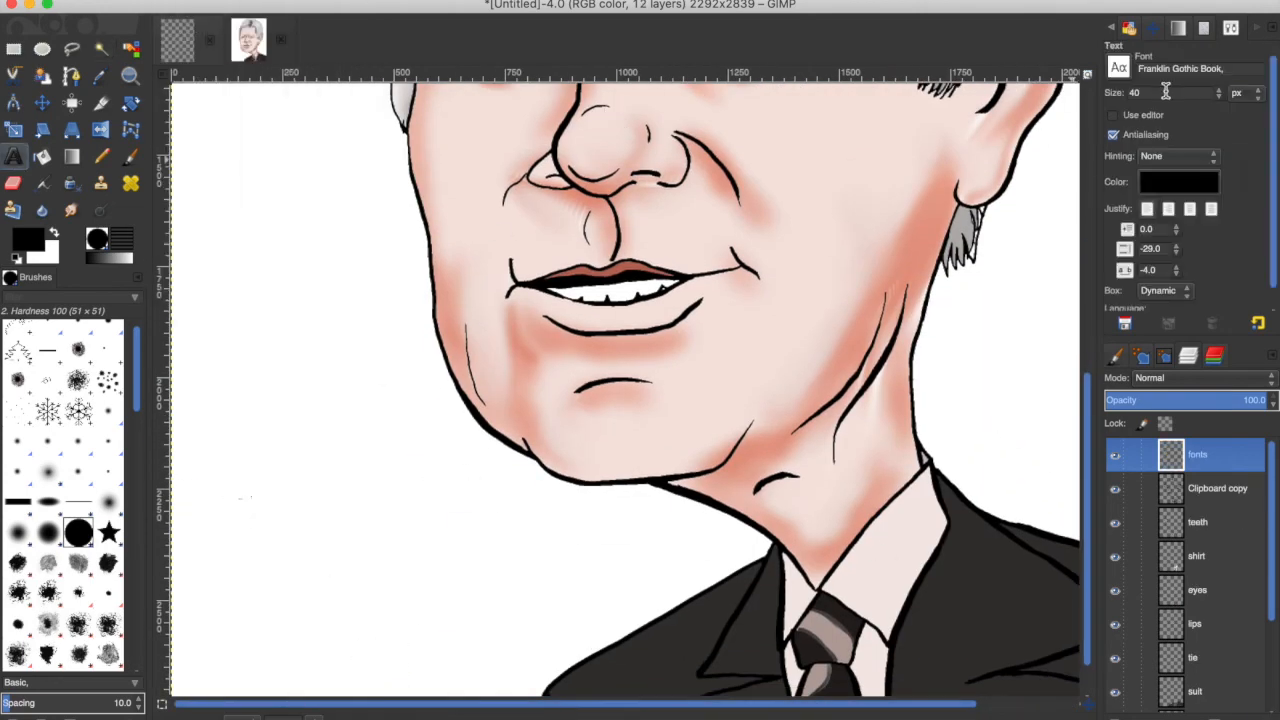
{"action": "left_click", "coordinate": [1118, 68]}
{"action": "scroll", "coordinate": [1177, 231], "scroll_direction": "down", "scroll_amount": 15}
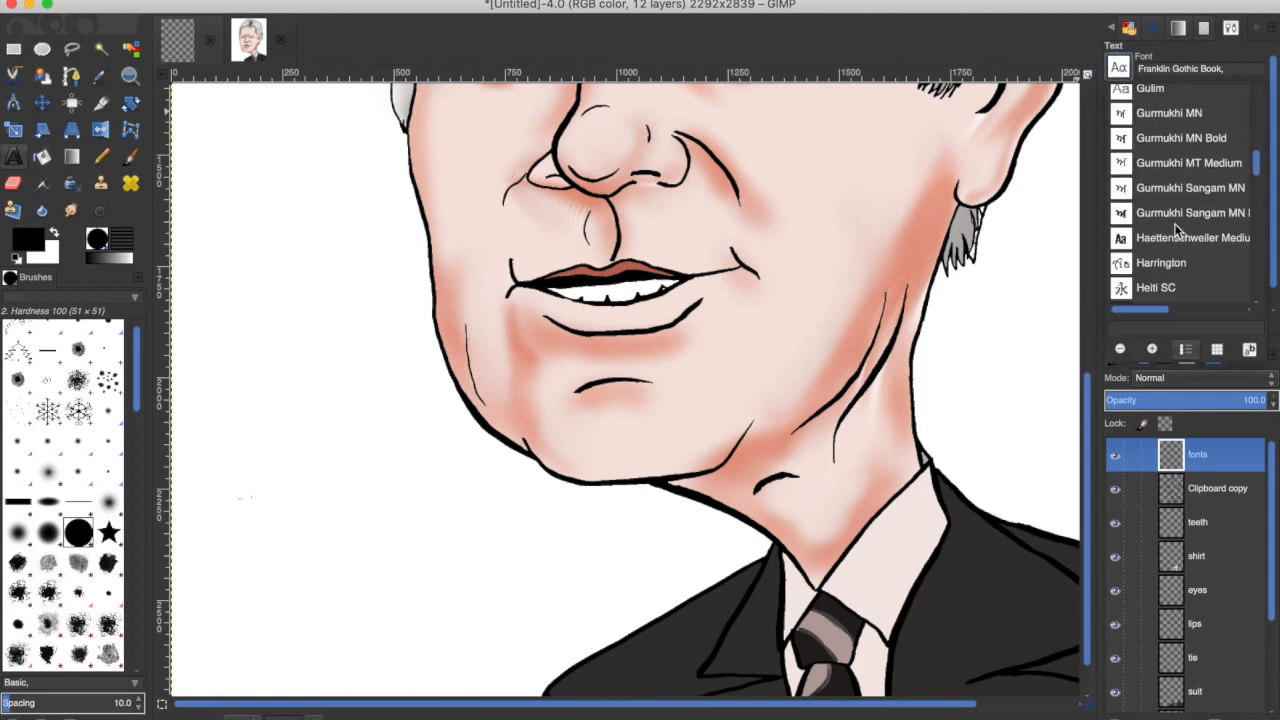
{"action": "scroll", "coordinate": [1177, 231], "scroll_direction": "down", "scroll_amount": 20}
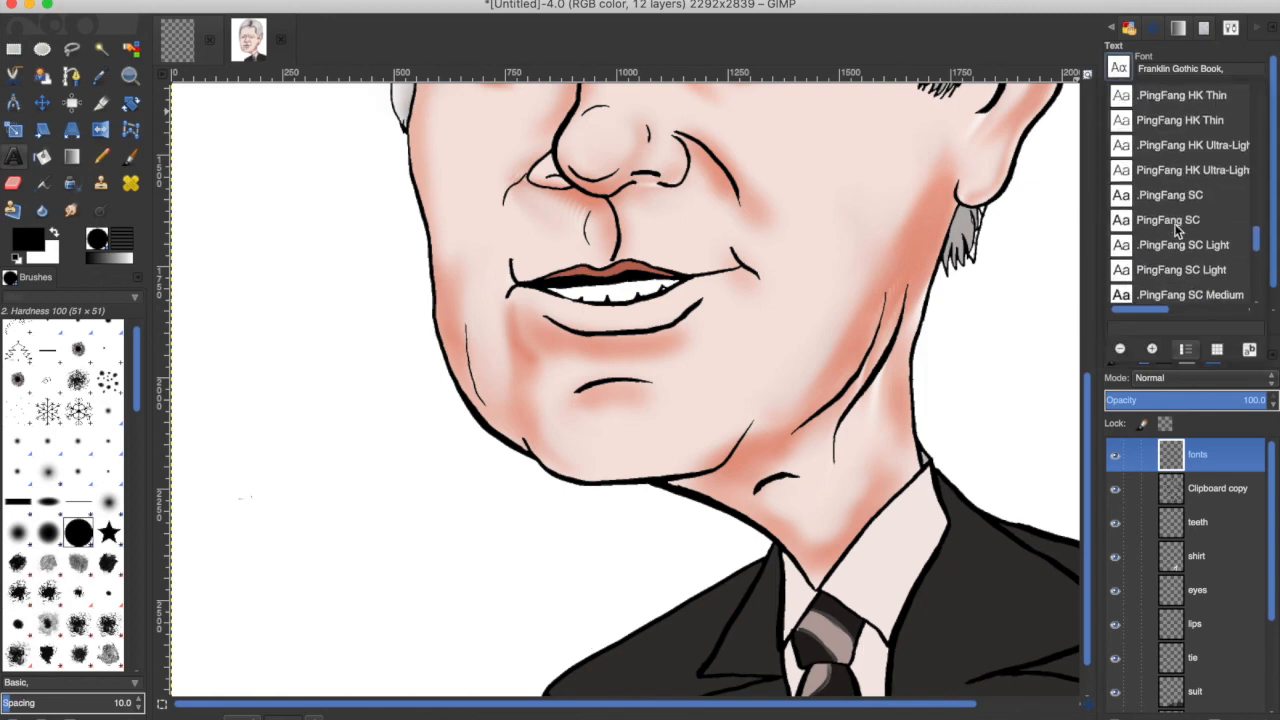
{"action": "scroll", "coordinate": [1175, 229], "scroll_direction": "up", "scroll_amount": 12}
{"action": "left_click", "coordinate": [1184, 122]}
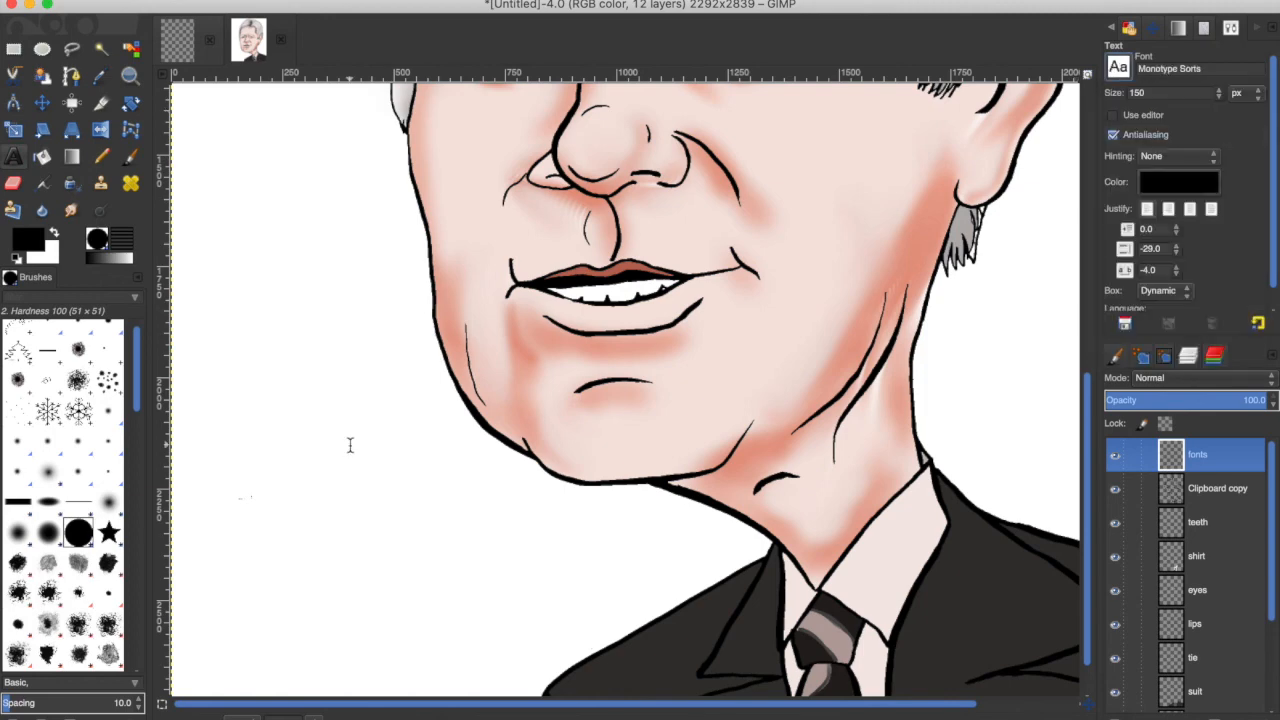
Type Alex and Trebek on two lines in the white area at the lower left.
{"action": "left_click", "coordinate": [238, 528]}
{"action": "type", "text": "Alex"}
{"action": "key", "text": "Return"}
{"action": "type", "text": "Trebek"}
Change the whole text's font to Modern No. 20.
{"action": "key", "text": "ctrl+a"}
{"action": "left_click", "coordinate": [1118, 68]}
{"action": "scroll", "coordinate": [1247, 158], "scroll_direction": "up", "scroll_amount": 3}
{"action": "left_click", "coordinate": [1186, 158]}
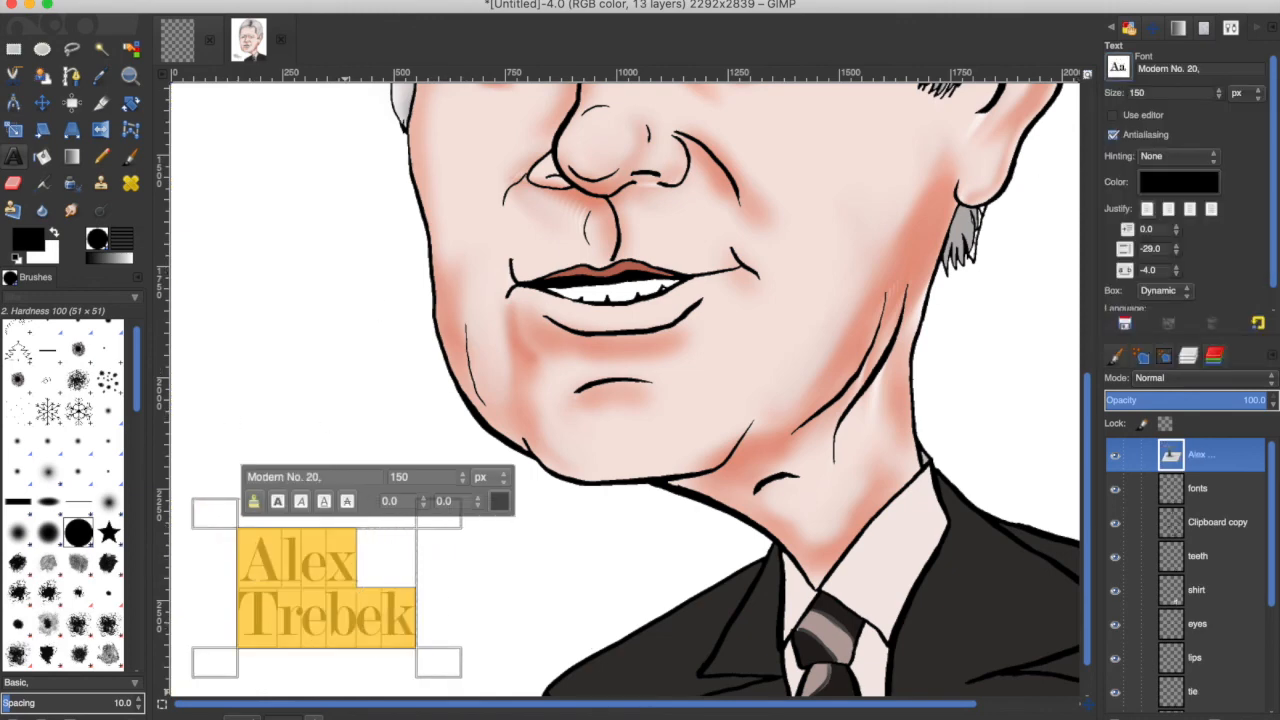
Zoom to fit the image and switch to the Pencil tool on the teeth layer.
{"action": "left_click", "coordinate": [1197, 556]}
{"action": "key", "text": "shift+ctrl+j"}
{"action": "left_click", "coordinate": [1200, 455]}
{"action": "key", "text": "shift+ctrl+d"}
{"action": "right_click", "coordinate": [1208, 462]}
{"action": "left_click", "coordinate": [1118, 128]}
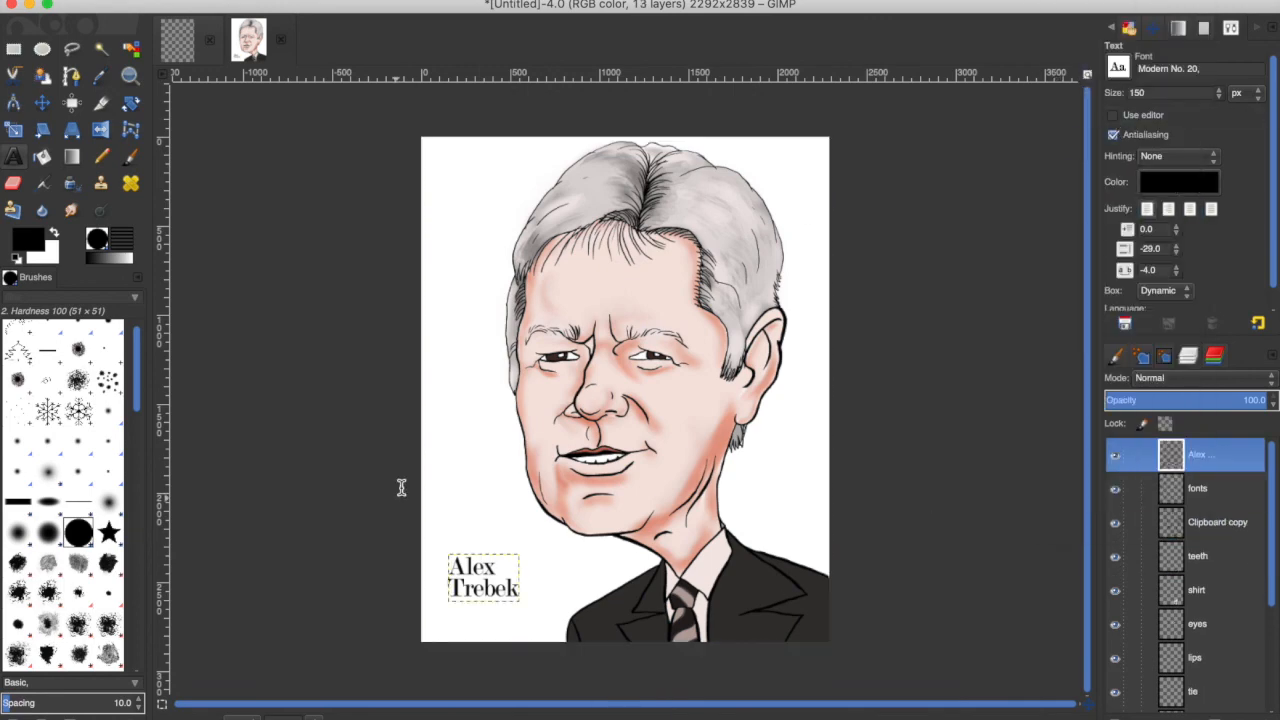
{"action": "left_click", "coordinate": [1199, 558]}
{"action": "key", "text": "n"}
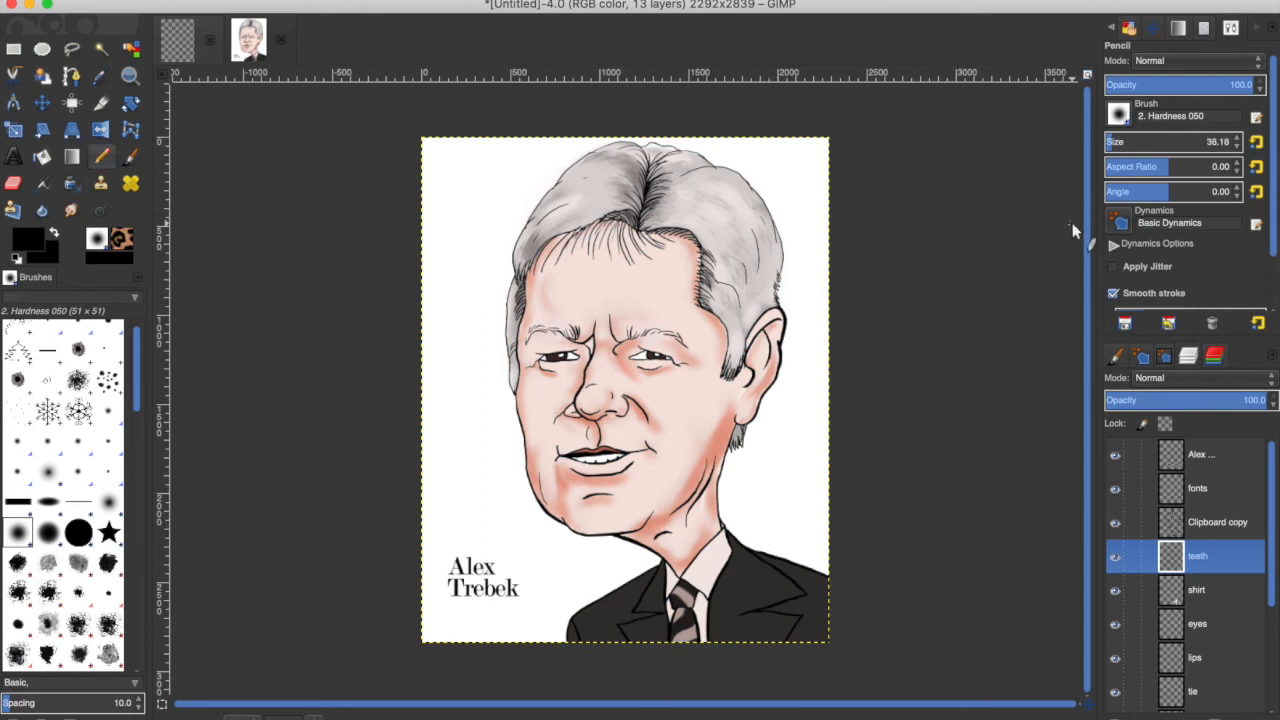
Set the pencil to a small Hardness 100 brush and make white the foreground colour.
{"action": "left_click", "coordinate": [1239, 149]}
{"action": "left_click", "coordinate": [78, 532]}
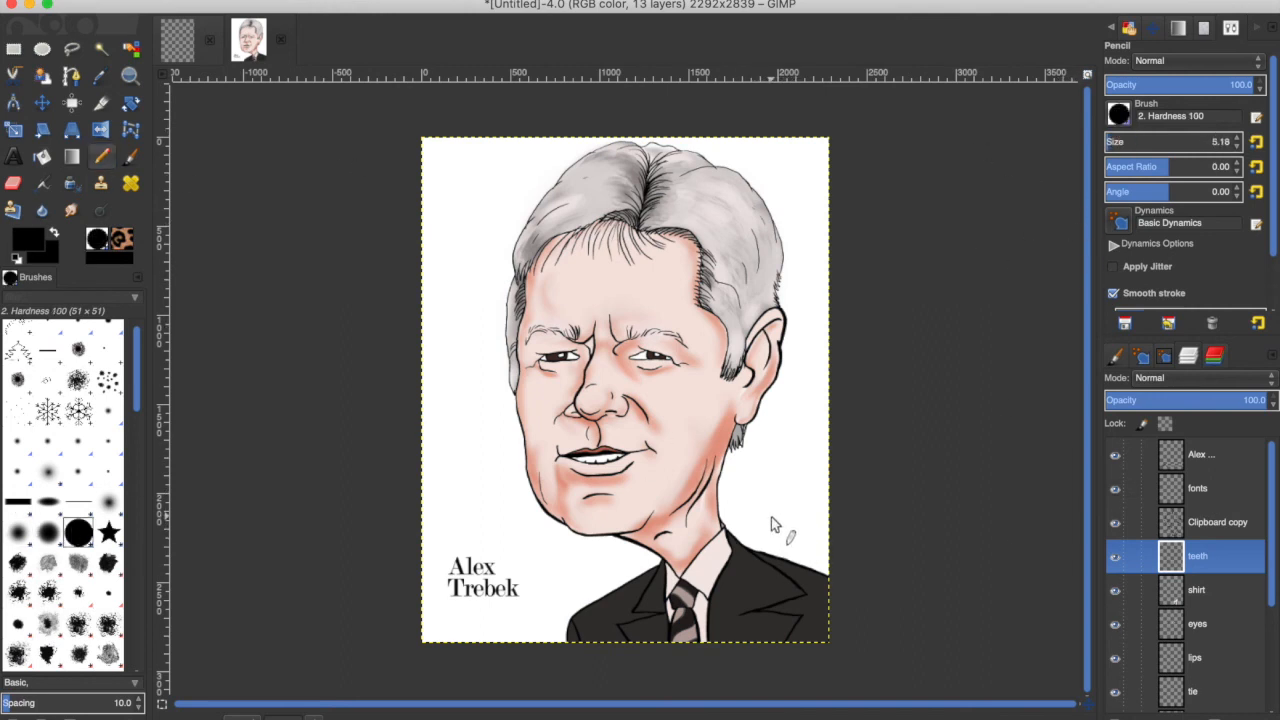
{"action": "left_click", "coordinate": [16, 258]}
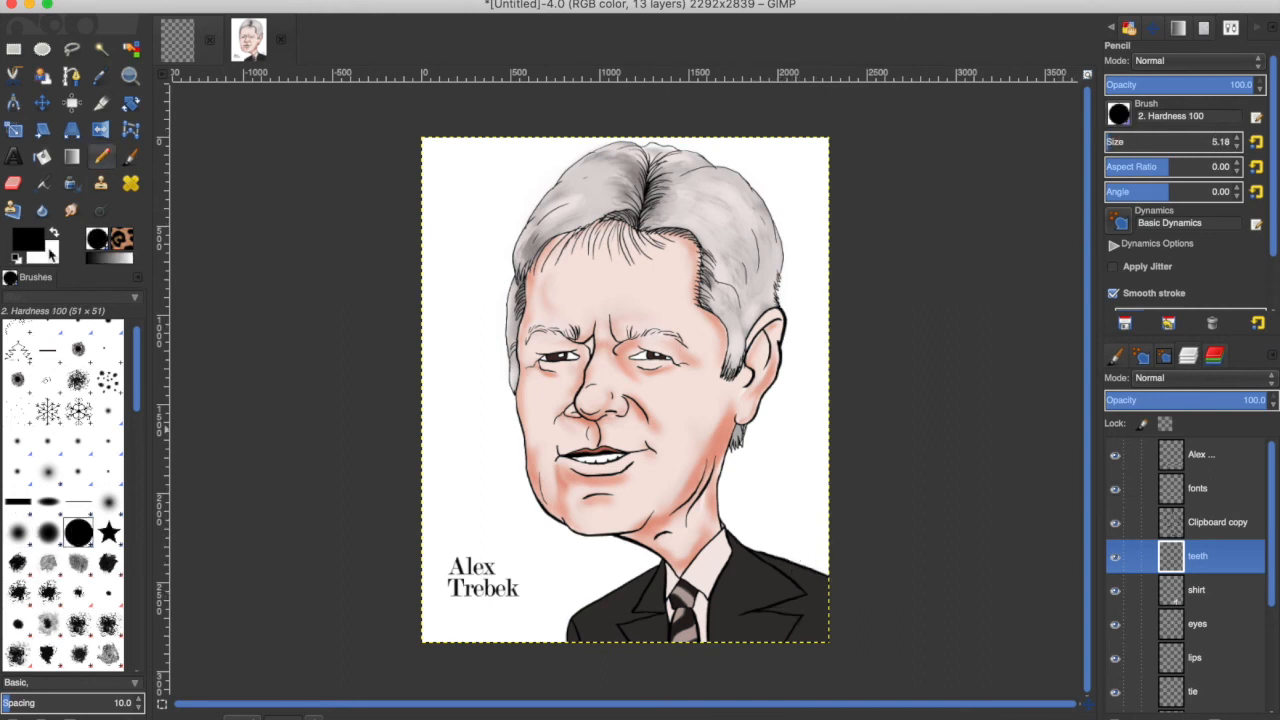
{"action": "left_click", "coordinate": [54, 233]}
Zoom to the suit's lower right corner and try handwriting a signature, then undo the strokes.
{"action": "left_click", "coordinate": [314, 716]}
{"action": "left_click", "coordinate": [290, 657]}
{"action": "left_click_drag", "start_coordinate": [1088, 451], "coordinate": [1088, 685]}
{"action": "left_click_drag", "start_coordinate": [765, 704], "coordinate": [1020, 704]}
{"action": "left_click_drag", "start_coordinate": [927, 671], "coordinate": [956, 656]}
{"action": "left_click_drag", "start_coordinate": [956, 632], "coordinate": [991, 631]}
{"action": "mouse_move", "coordinate": [1014, 630]}
{"action": "left_mouse_down"}
{"action": "mouse_move", "coordinate": [1017, 604]}
{"action": "mouse_move", "coordinate": [1066, 602]}
{"action": "left_mouse_up"}
{"action": "key", "text": "ctrl+z"}
{"action": "key", "text": "ctrl+z"}
{"action": "key", "text": "ctrl+z"}
{"action": "key", "text": "ctrl+z"}
Handwrite a white signature and the year 2020 at the lower right, then undo the last three strokes.
{"action": "left_click_drag", "start_coordinate": [919, 655], "coordinate": [990, 634]}
{"action": "left_click_drag", "start_coordinate": [1015, 632], "coordinate": [1071, 597]}
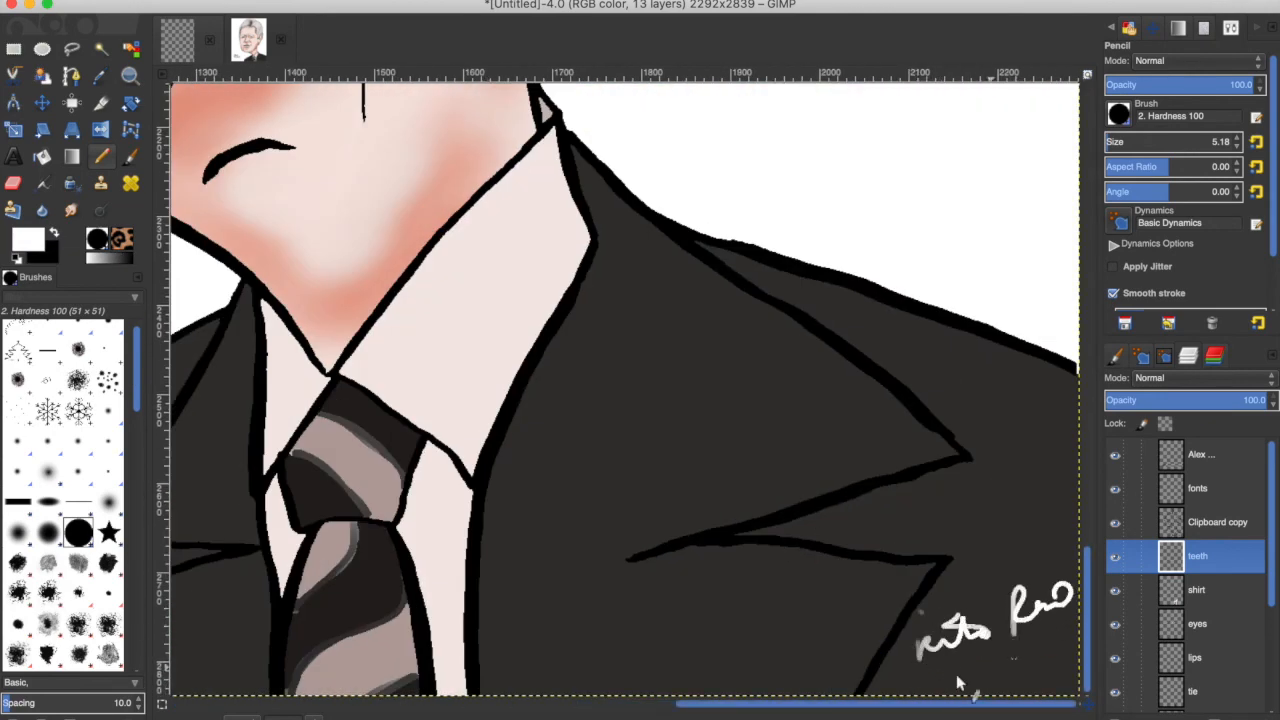
{"action": "left_click_drag", "start_coordinate": [942, 662], "coordinate": [1002, 664]}
{"action": "left_click_drag", "start_coordinate": [1010, 656], "coordinate": [1048, 655]}
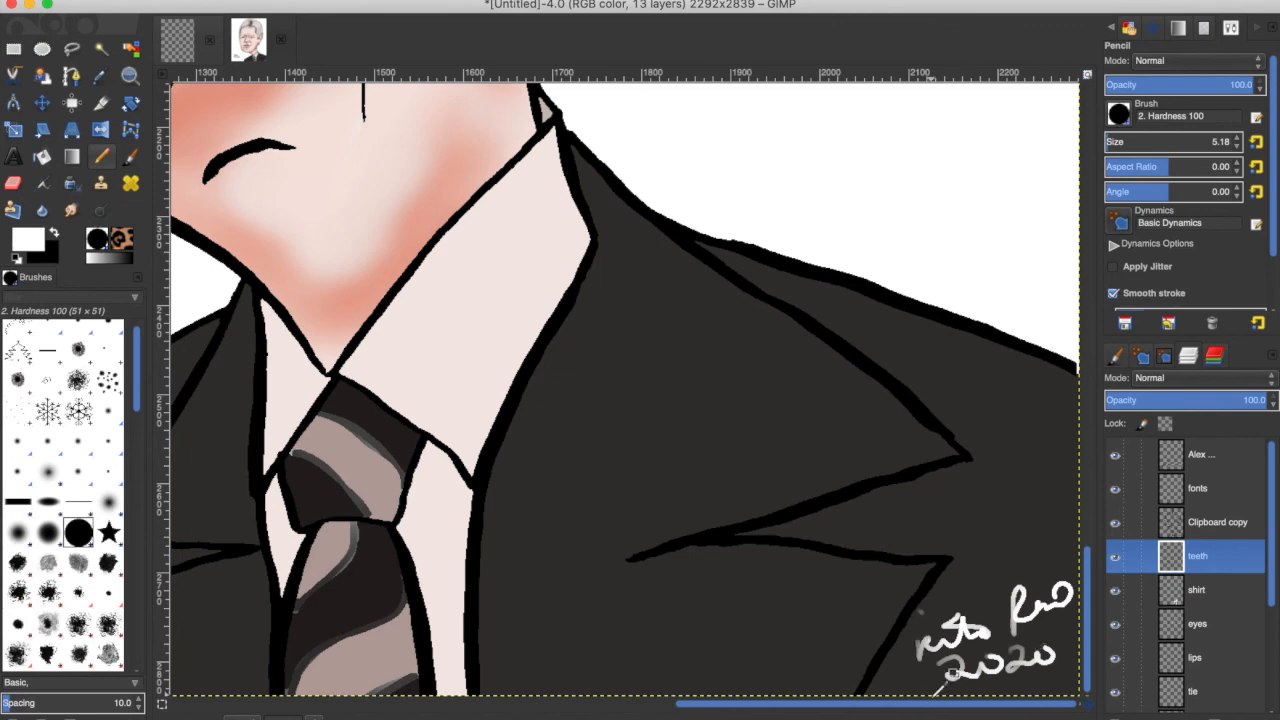
{"action": "key", "text": "ctrl+z"}
{"action": "key", "text": "ctrl+z"}
{"action": "key", "text": "ctrl+z"}
{"action": "key", "text": "ctrl+z"}
{"action": "key", "text": "ctrl+z"}
Rewrite the signature and 2020 on the fonts layer at the lower right and zoom to fit.
{"action": "left_click", "coordinate": [1198, 489]}
{"action": "mouse_move", "coordinate": [914, 645]}
{"action": "left_mouse_down"}
{"action": "mouse_move", "coordinate": [918, 676]}
{"action": "mouse_move", "coordinate": [977, 642]}
{"action": "left_mouse_up"}
{"action": "mouse_move", "coordinate": [990, 606]}
{"action": "left_mouse_down"}
{"action": "mouse_move", "coordinate": [988, 642]}
{"action": "mouse_move", "coordinate": [1054, 606]}
{"action": "left_mouse_up"}
{"action": "left_click_drag", "start_coordinate": [960, 664], "coordinate": [1010, 662]}
{"action": "left_click_drag", "start_coordinate": [1021, 647], "coordinate": [1031, 662]}
{"action": "key", "text": "ctrl+shift+j"}
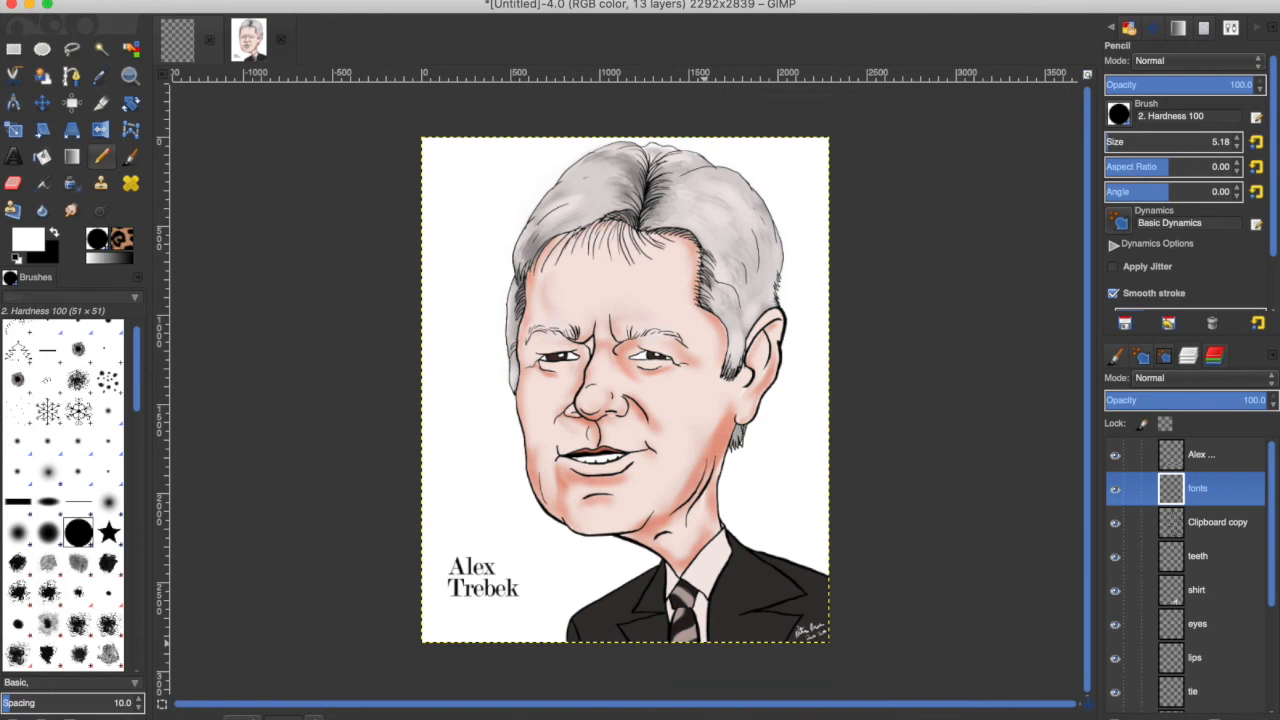
Add a black text line reading 7/22/1940 - 11/8/2020 in Modern No. 20 beneath the name title.
{"action": "key", "text": "t"}
{"action": "left_click", "coordinate": [465, 620]}
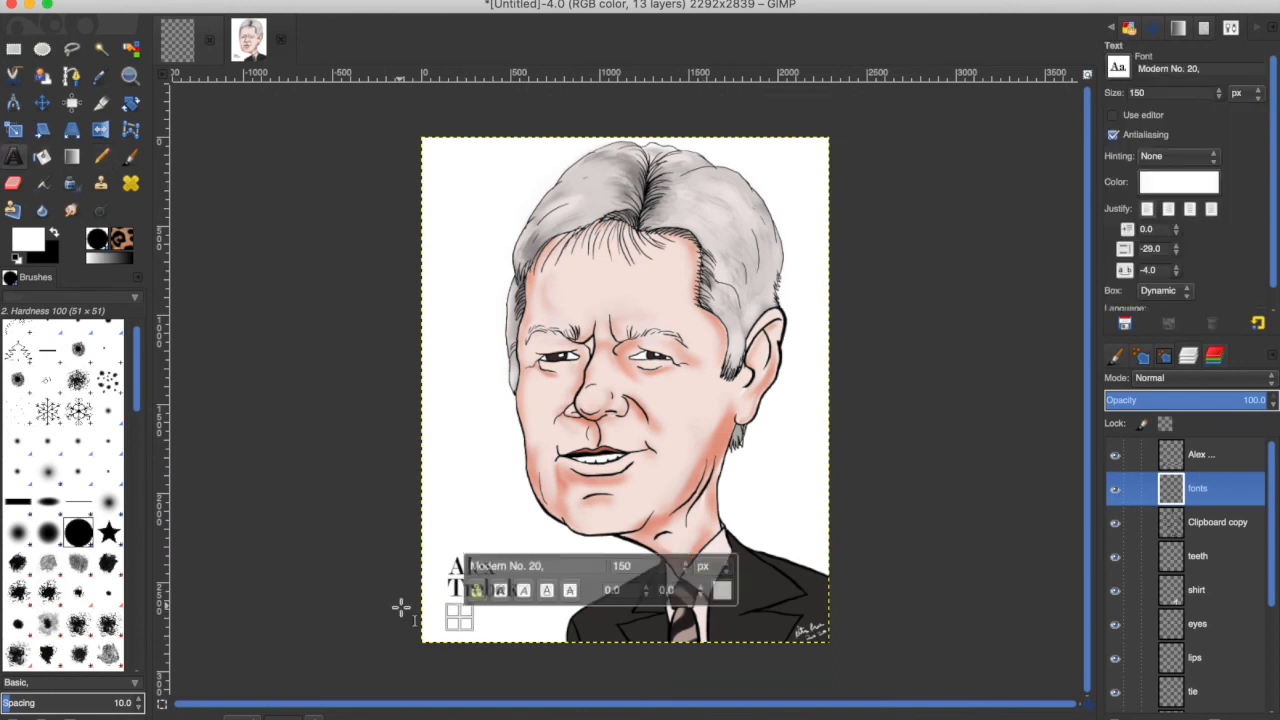
{"action": "type", "text": "J"}
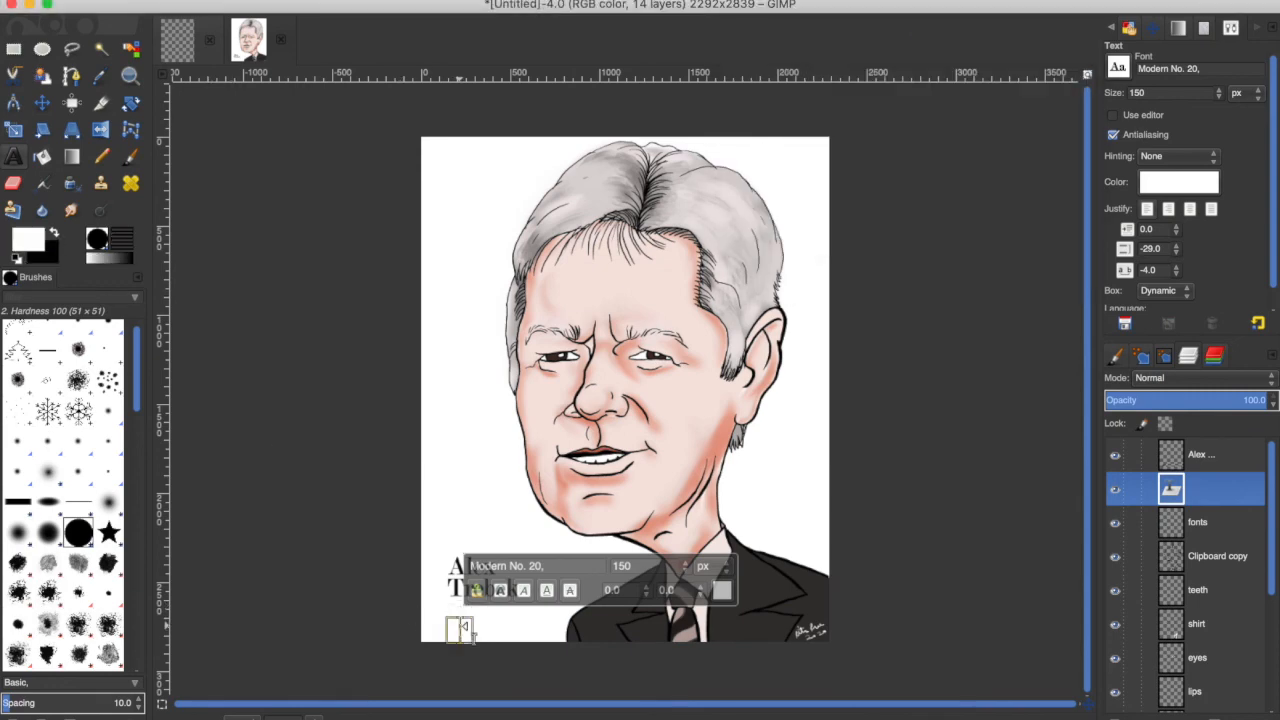
{"action": "type", "text": "7"}
{"action": "left_click", "coordinate": [1155, 192]}
{"action": "key", "text": "Return"}
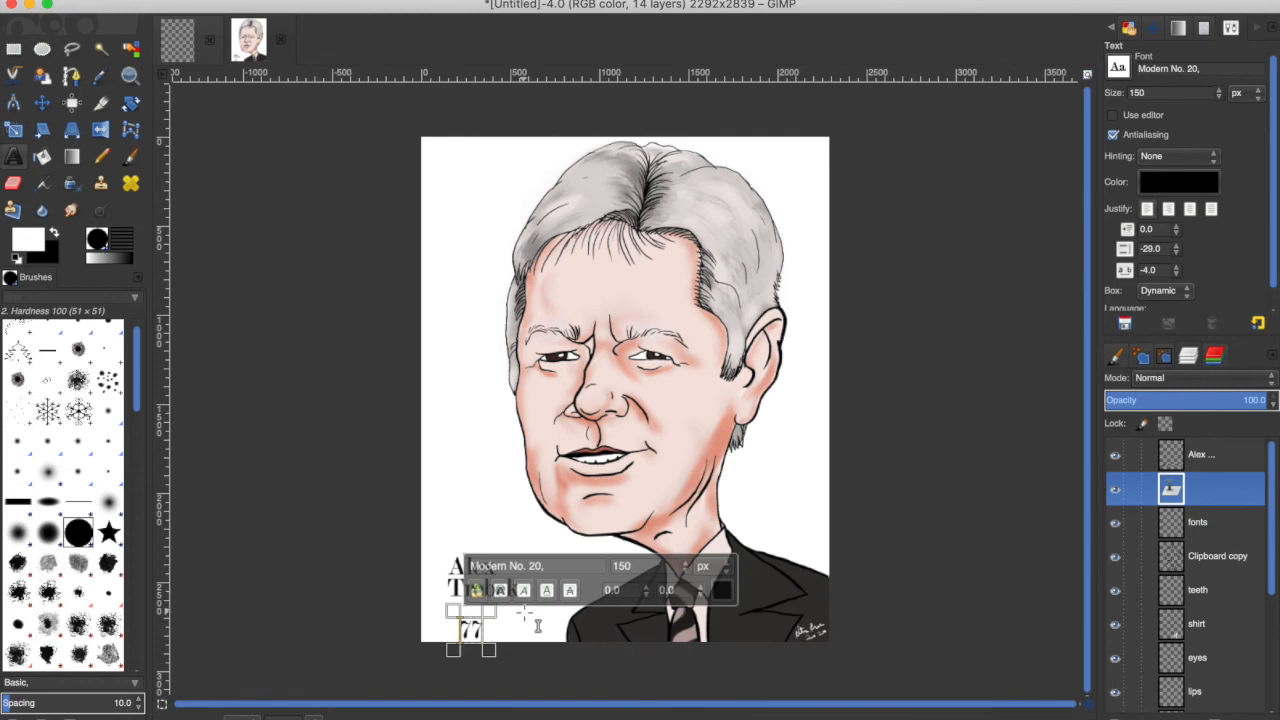
{"action": "key", "text": "super+z"}
{"action": "left_click", "coordinate": [438, 616]}
{"action": "type", "text": "777"}
{"action": "key", "text": "super+z"}
{"action": "left_click", "coordinate": [1207, 184]}
{"action": "key", "text": "Return"}
{"action": "left_click", "coordinate": [438, 616]}
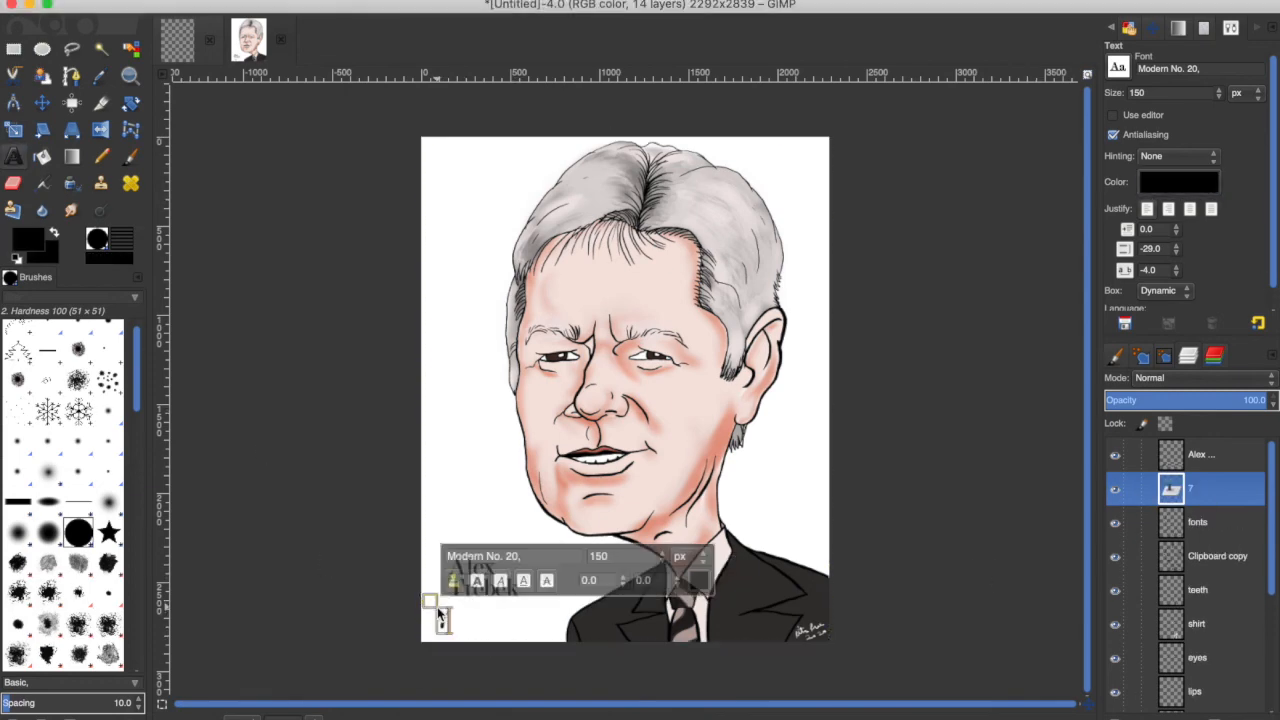
{"action": "type", "text": "7/22/1940-11/8/2020"}
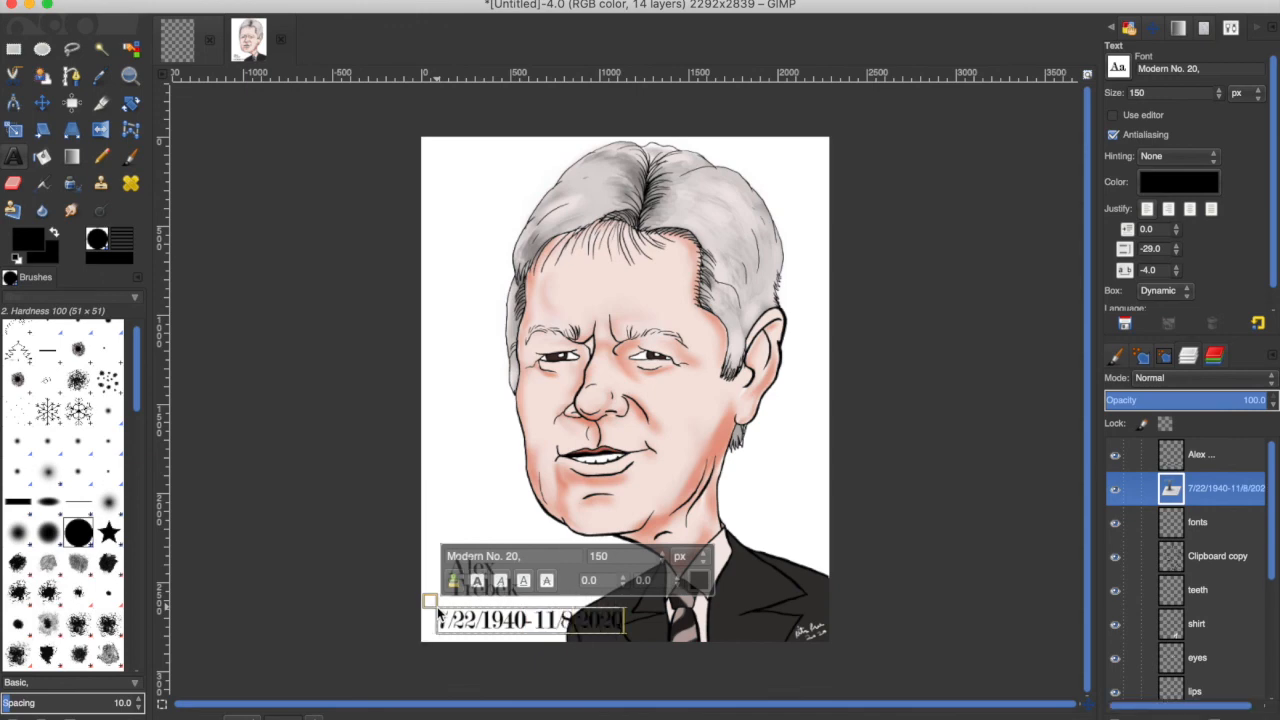
Select the dates text and set its font size to 90 px.
{"action": "left_click_drag", "start_coordinate": [437, 621], "coordinate": [627, 619]}
{"action": "left_click_drag", "start_coordinate": [1150, 94], "coordinate": [1130, 94]}
{"action": "type", "text": "90"}
{"action": "key", "text": "Return"}
{"action": "left_click", "coordinate": [492, 615]}
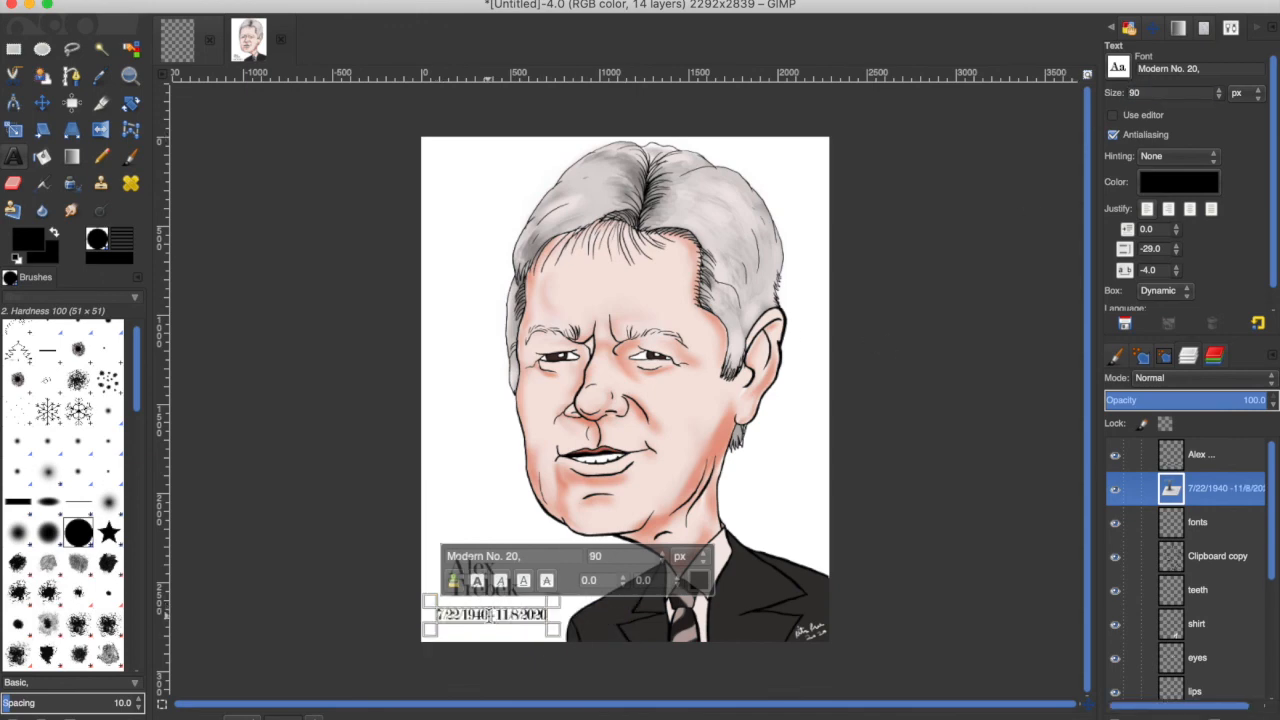
Change the dates text's font to Hoefler Text Italic.
{"action": "key", "text": "Right"}
{"action": "left_click_drag", "start_coordinate": [437, 616], "coordinate": [572, 608]}
{"action": "scroll", "coordinate": [1120, 66], "scroll_direction": "down", "scroll_amount": 6}
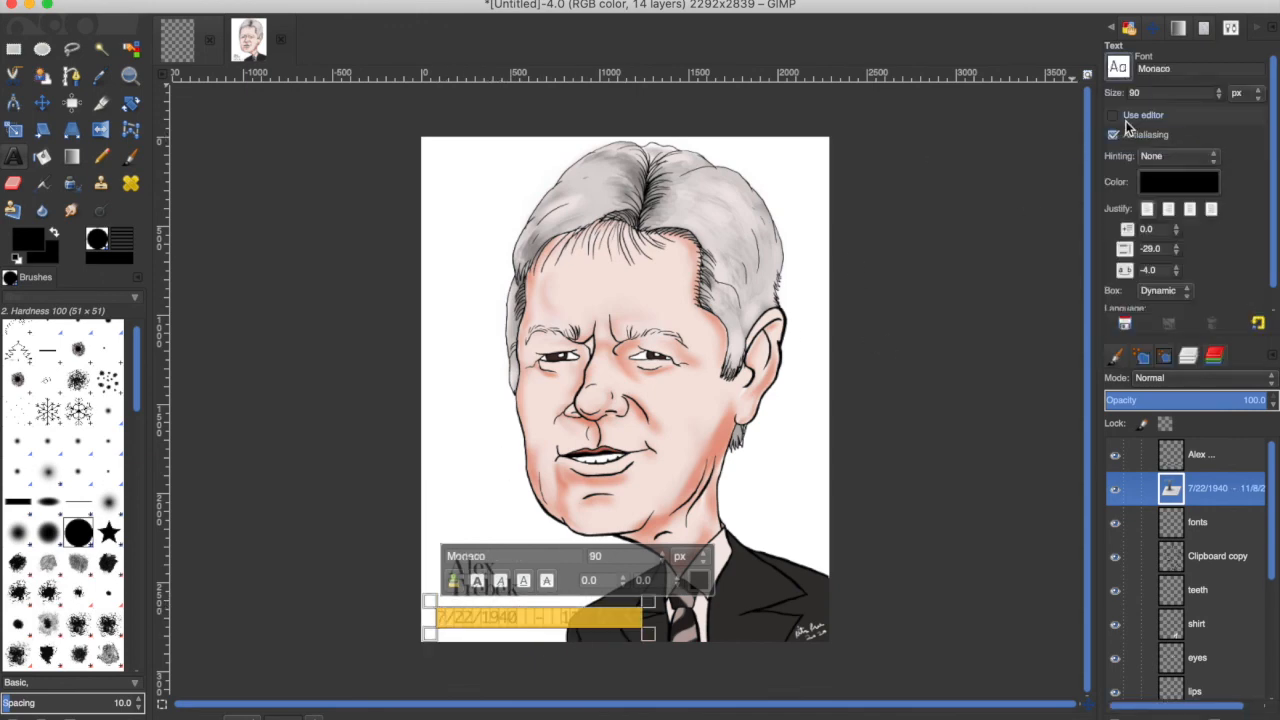
{"action": "scroll", "coordinate": [1120, 66], "scroll_direction": "up", "scroll_amount": 15}
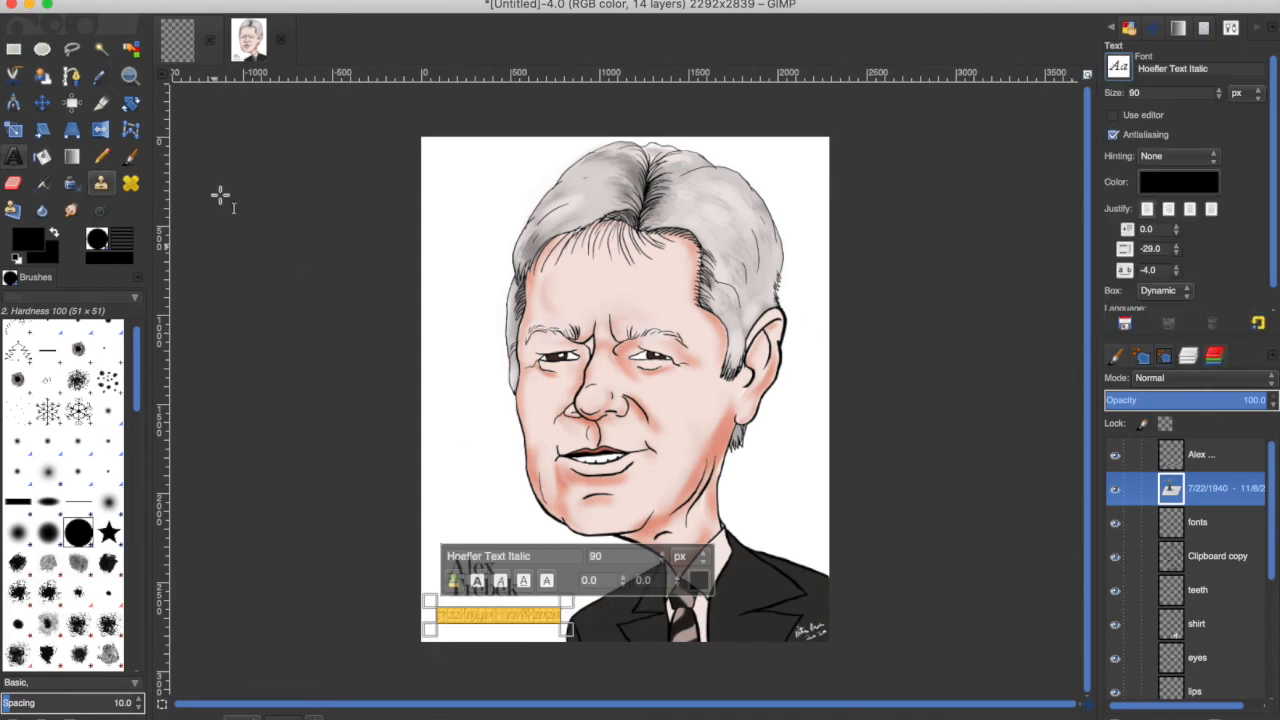
Nudge the dates layer slightly left and the name title layer slightly up with the Move tool.
{"action": "left_click", "coordinate": [1198, 590]}
{"action": "left_click", "coordinate": [1215, 488]}
{"action": "left_click", "coordinate": [42, 103]}
{"action": "left_click_drag", "start_coordinate": [508, 615], "coordinate": [498, 615]}
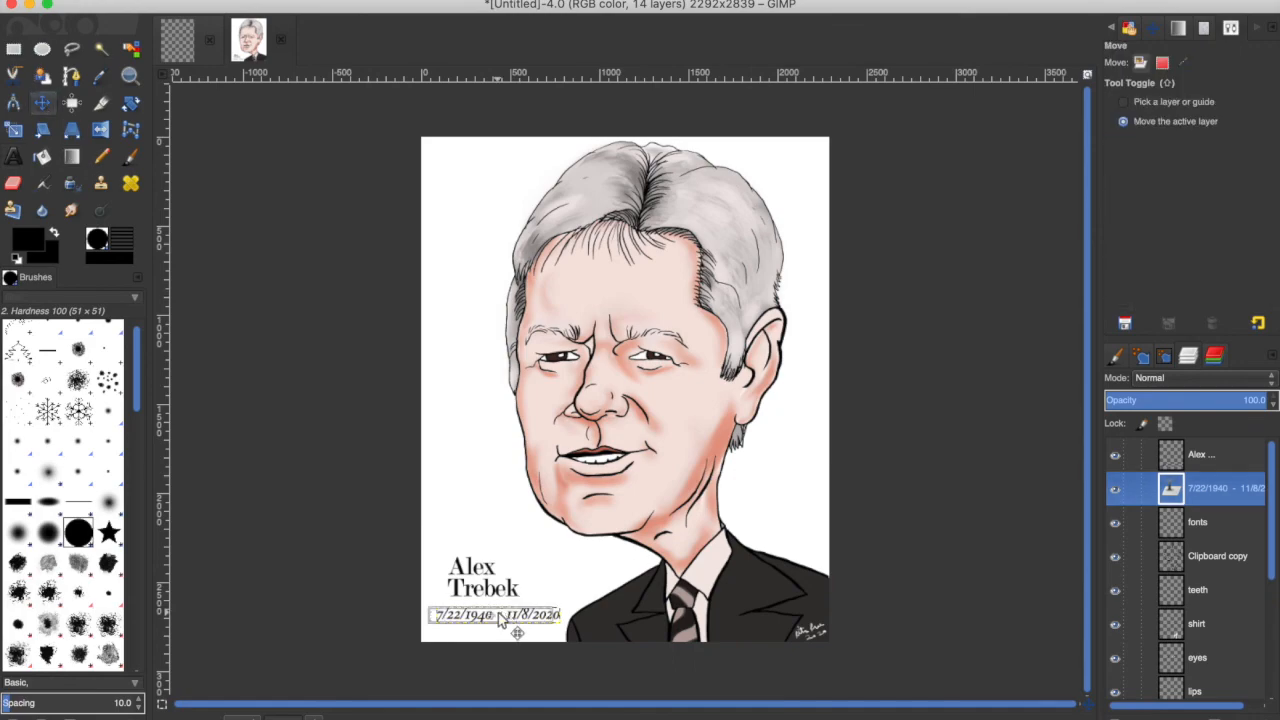
{"action": "left_click", "coordinate": [1215, 455]}
{"action": "left_click_drag", "start_coordinate": [480, 573], "coordinate": [483, 564]}
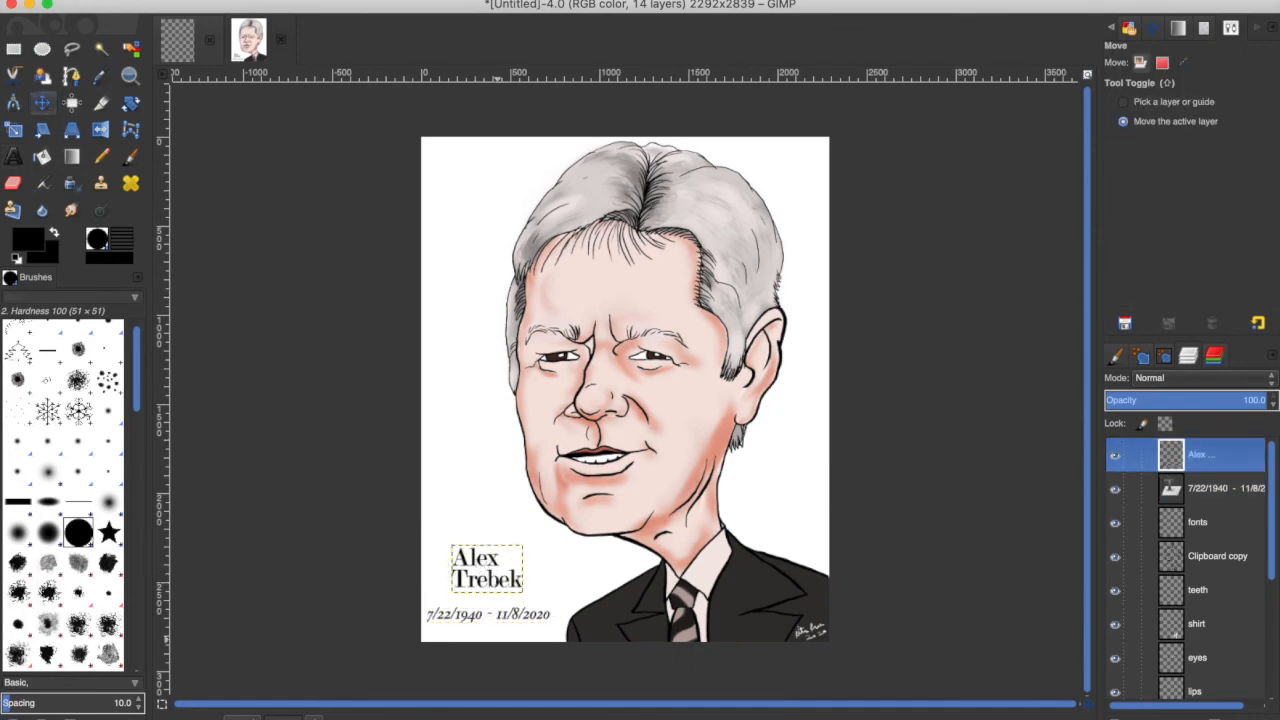
{"action": "left_click", "coordinate": [1236, 558]}
{"action": "scroll", "coordinate": [1236, 560], "scroll_direction": "down", "scroll_amount": 5}
{"action": "right_click", "coordinate": [1212, 690]}
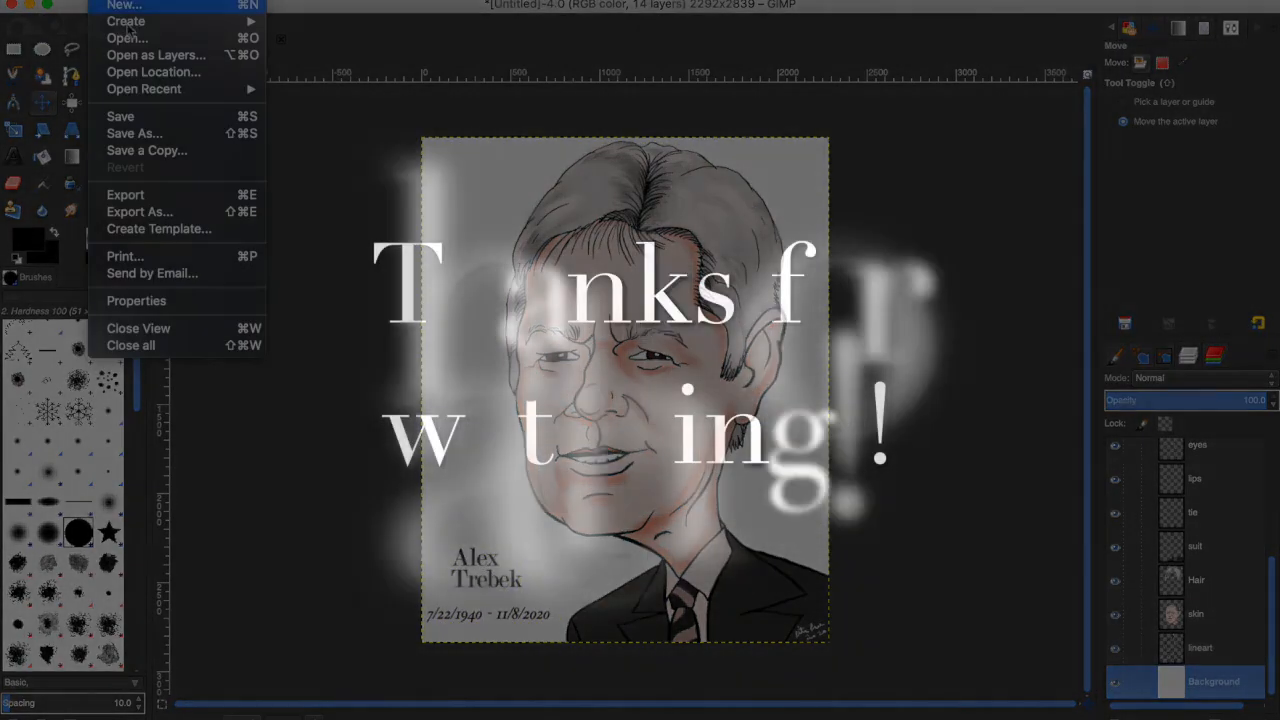